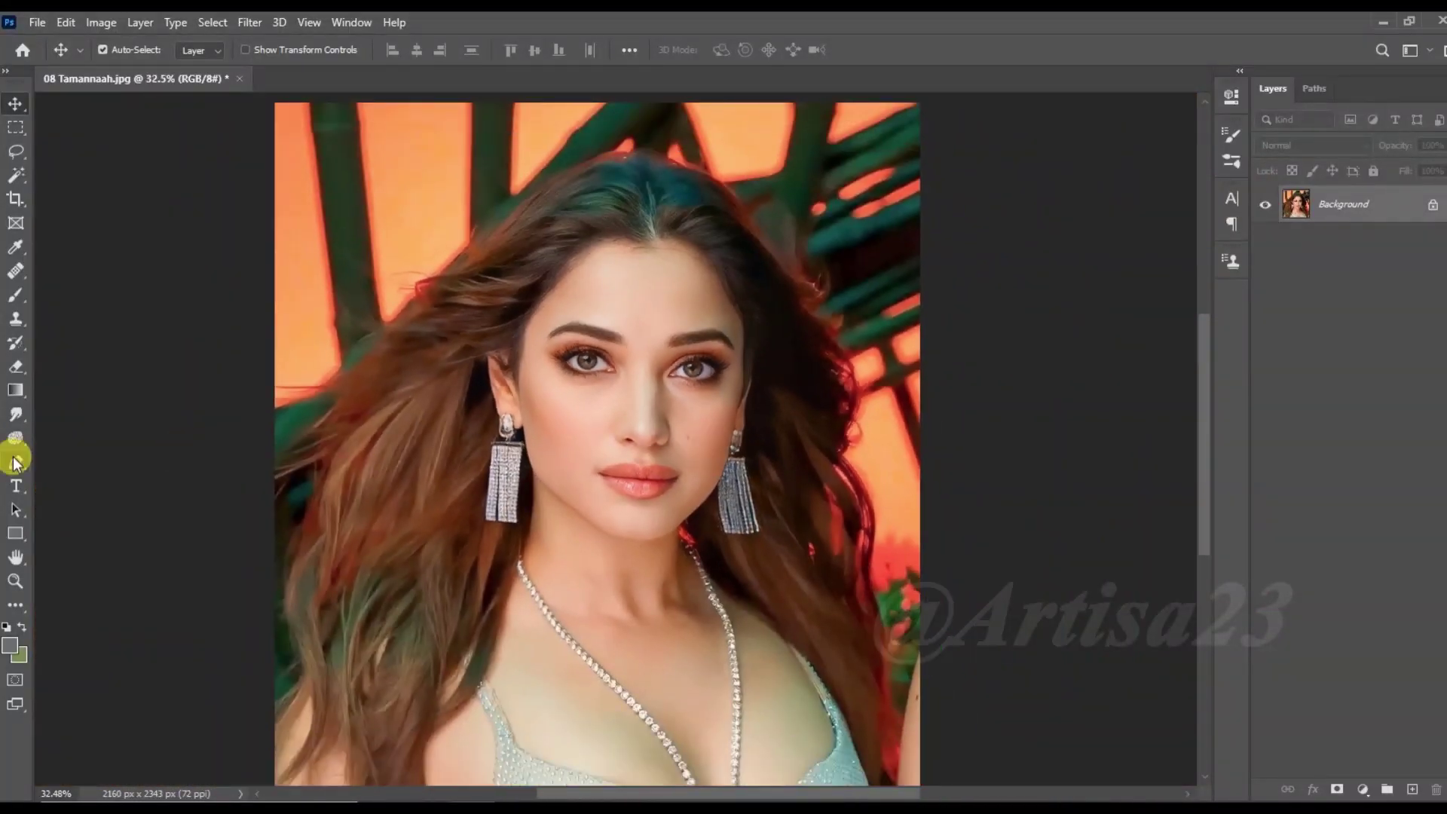
Step: Start a Pen path at the hair and trace it down the left hair edge
click(16, 462)
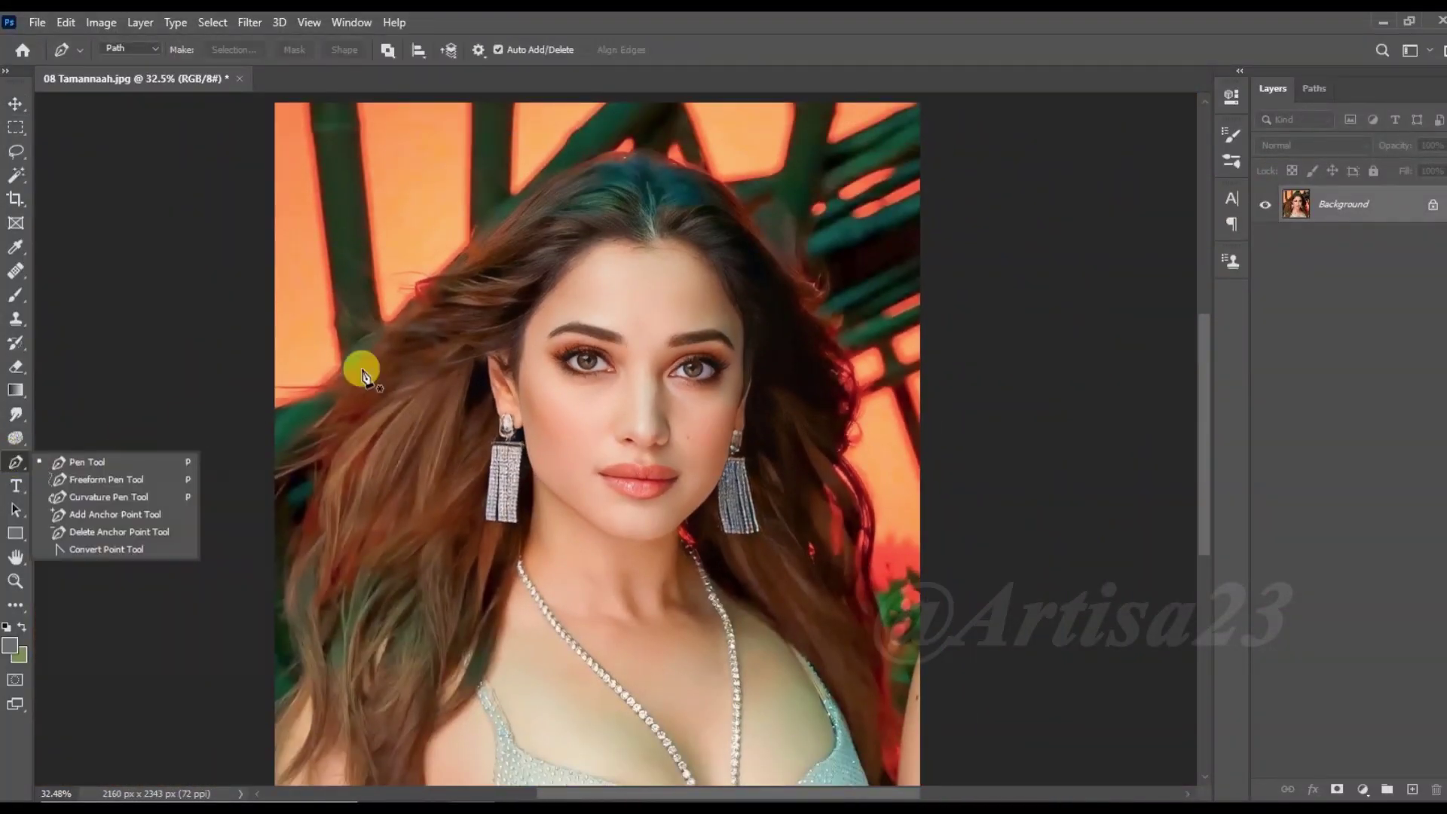
scroll(468, 220, up, 5)
click(682, 116)
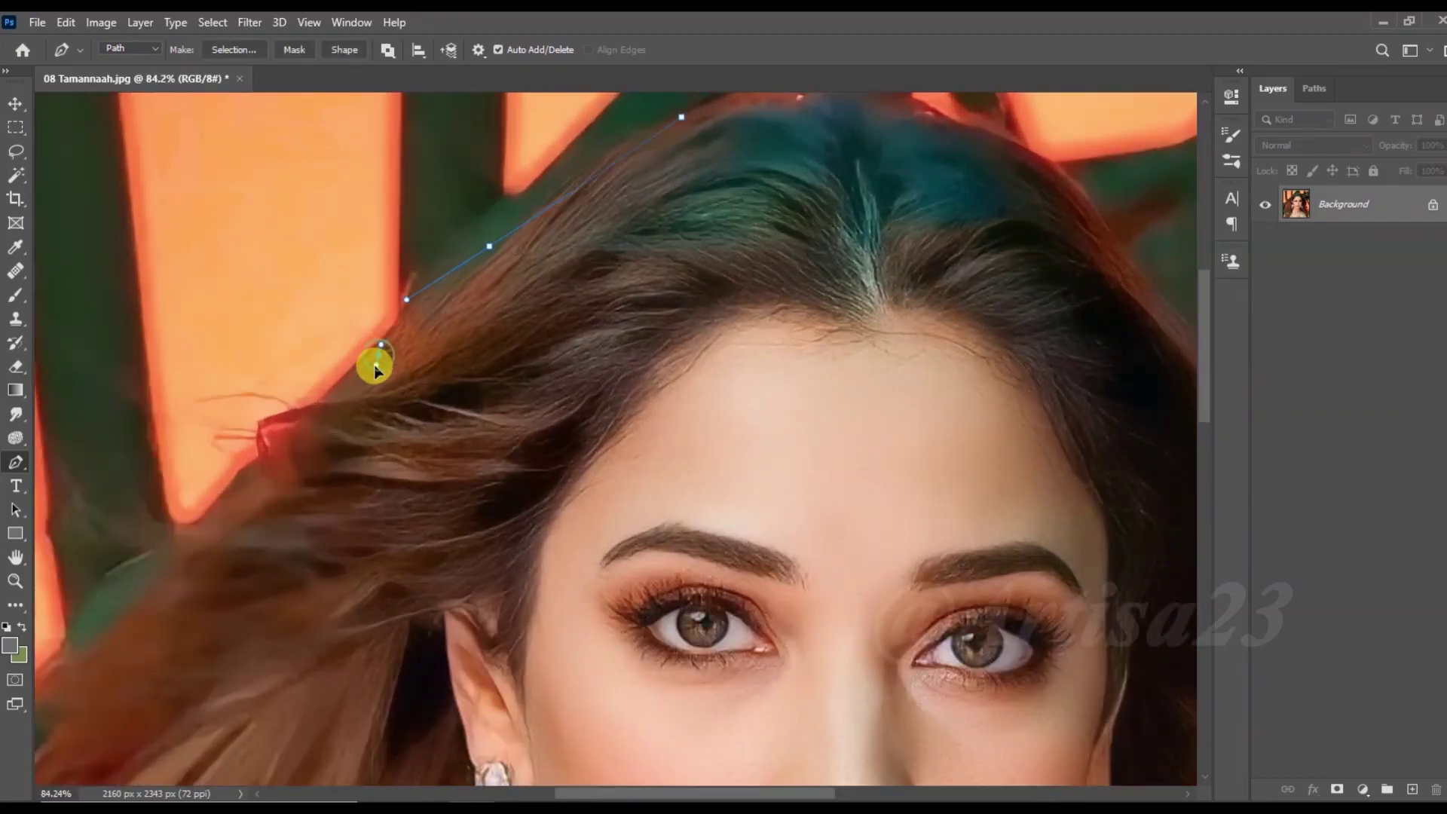
drag(229, 486, 388, 313)
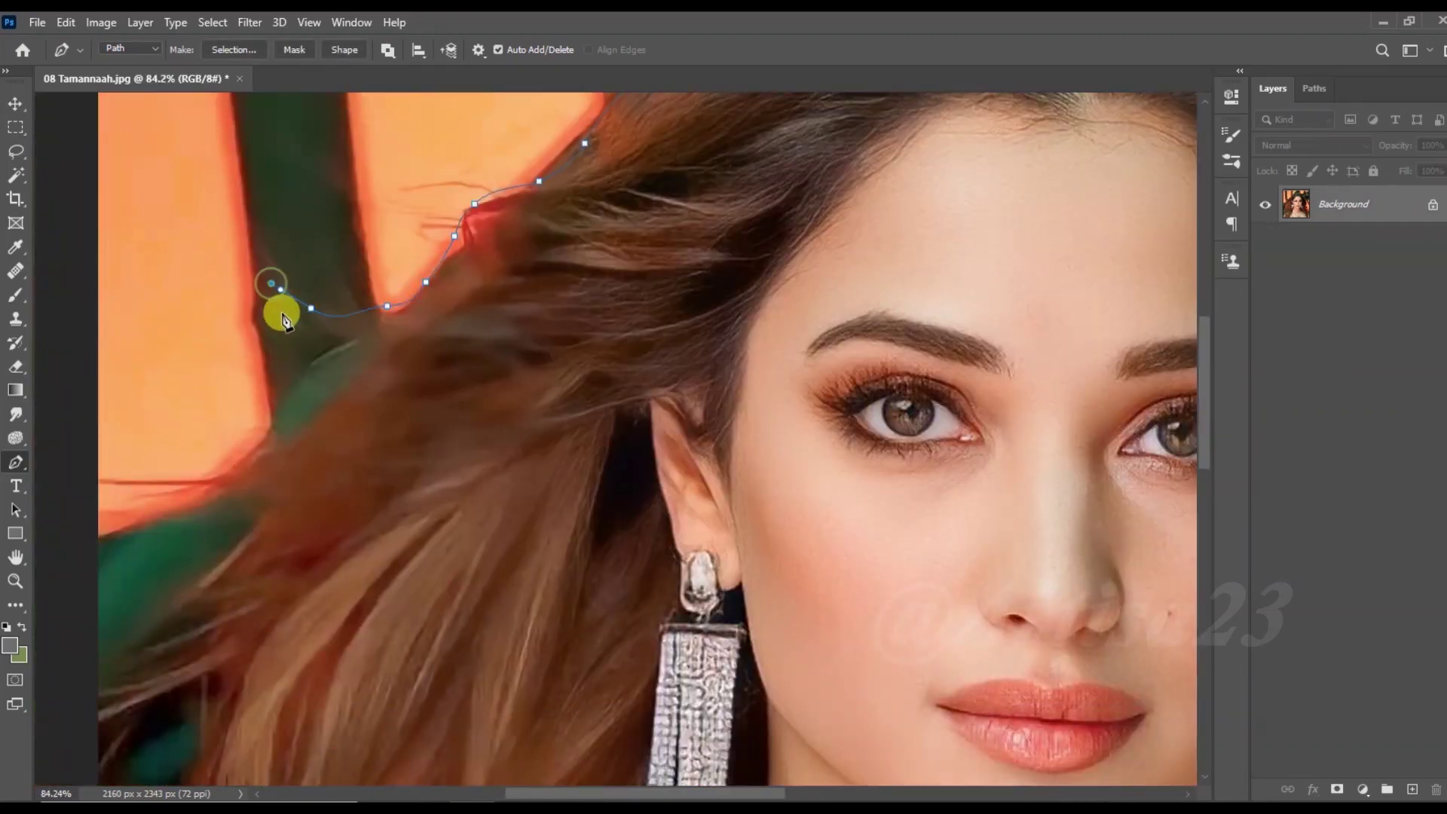
scroll(309, 427, down, 2)
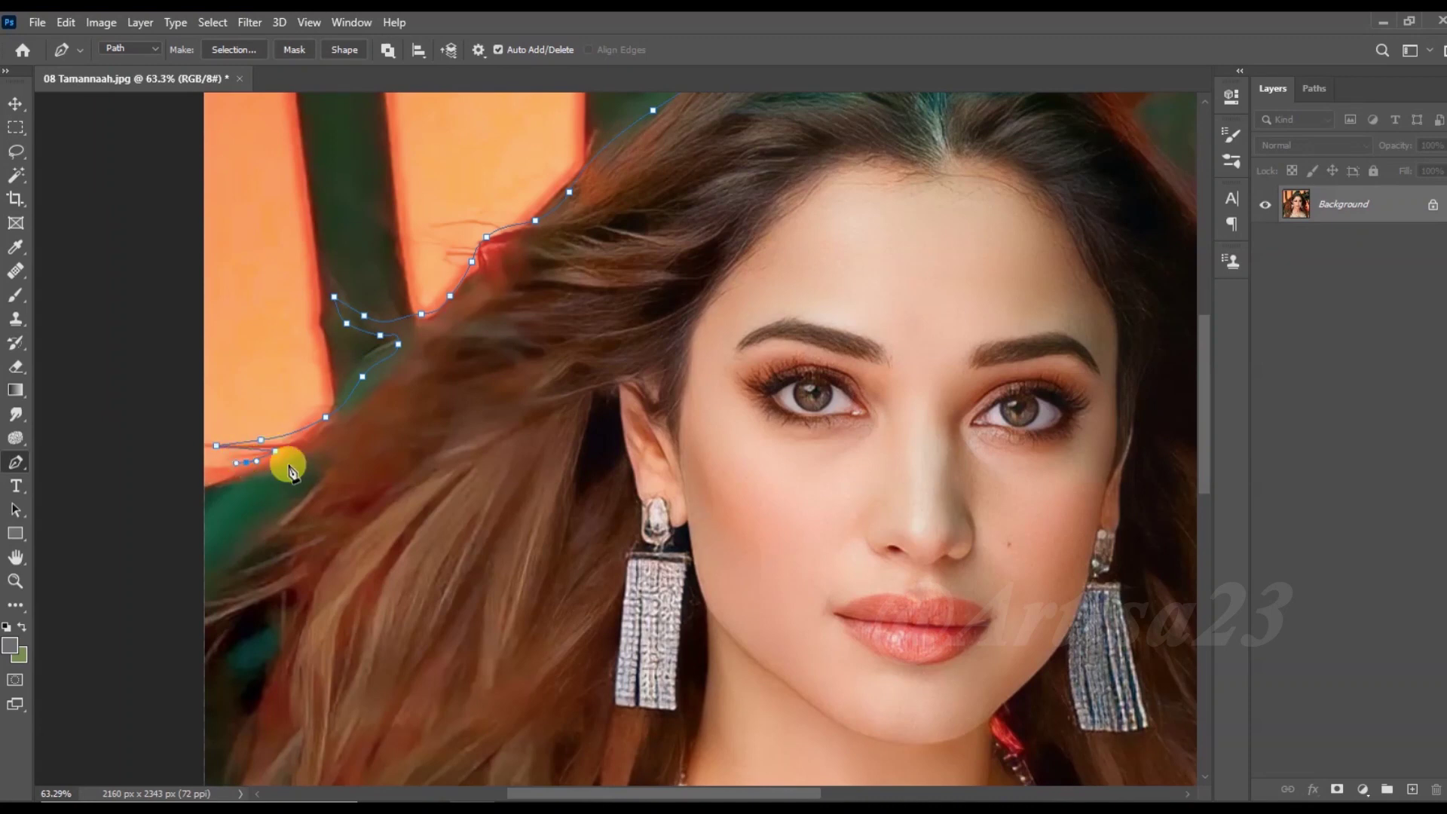
drag(243, 561, 323, 430)
click(310, 449)
scroll(339, 456, down, 1)
drag(334, 502, 364, 515)
click(322, 570)
drag(315, 600, 315, 607)
scroll(301, 663, down, 3)
click(316, 470)
drag(332, 515, 351, 541)
scroll(305, 650, down, 3)
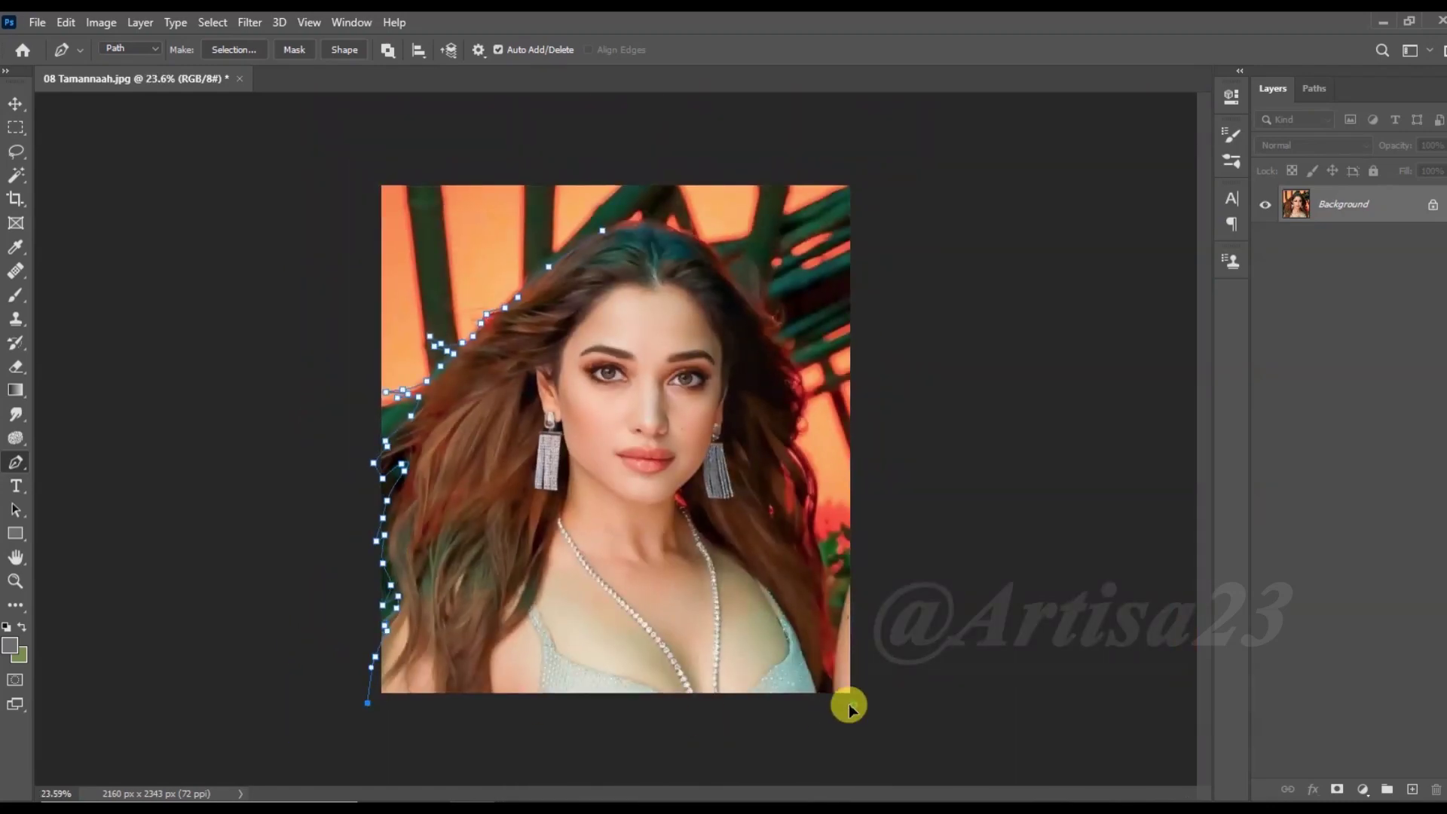
scroll(849, 709, up, 1)
scroll(901, 667, up, 2)
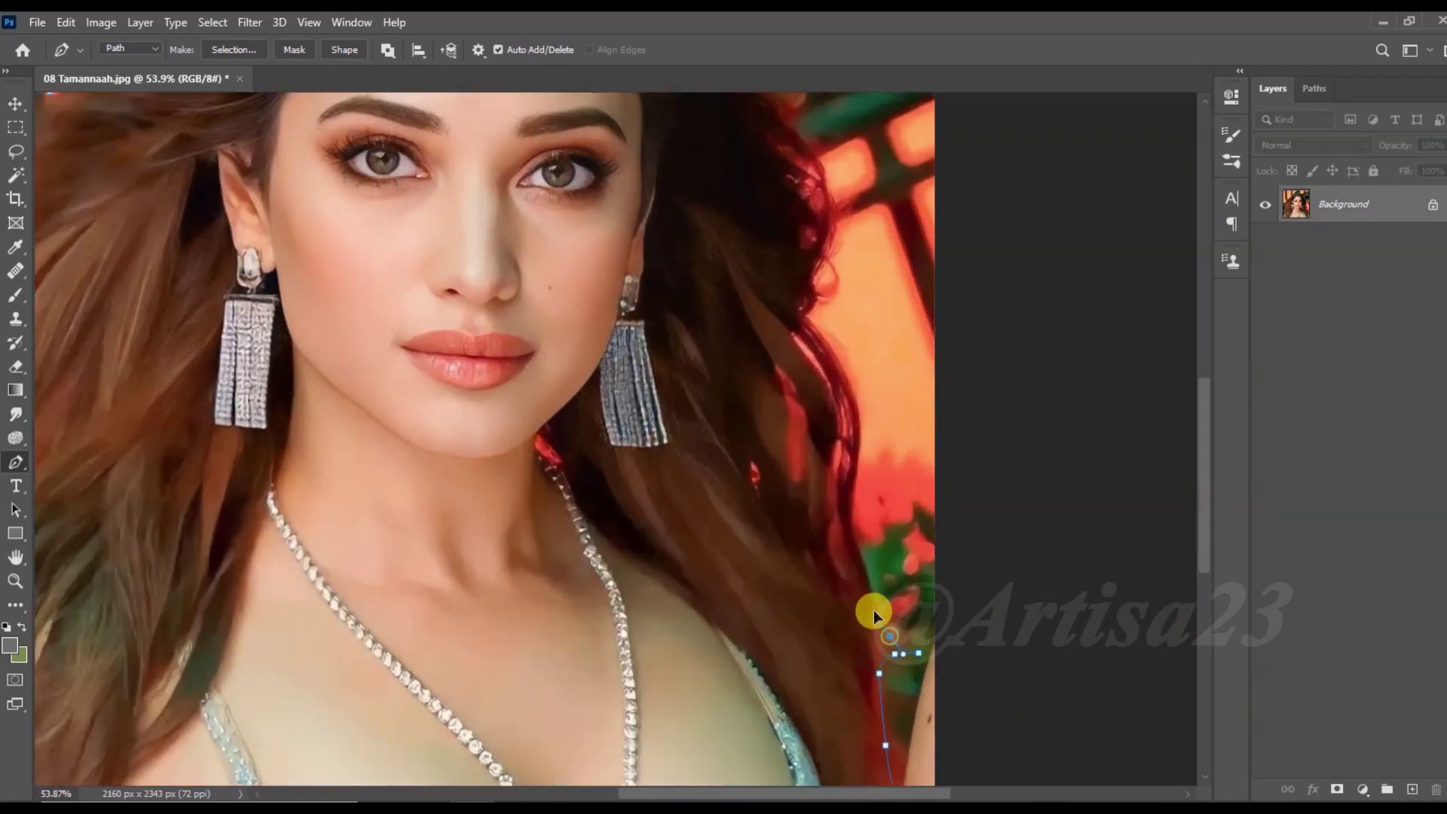
scroll(874, 609, up, 1)
scroll(850, 326, up, 3)
Step: Continue the path up the right hair edge and over the top of the head
click(834, 452)
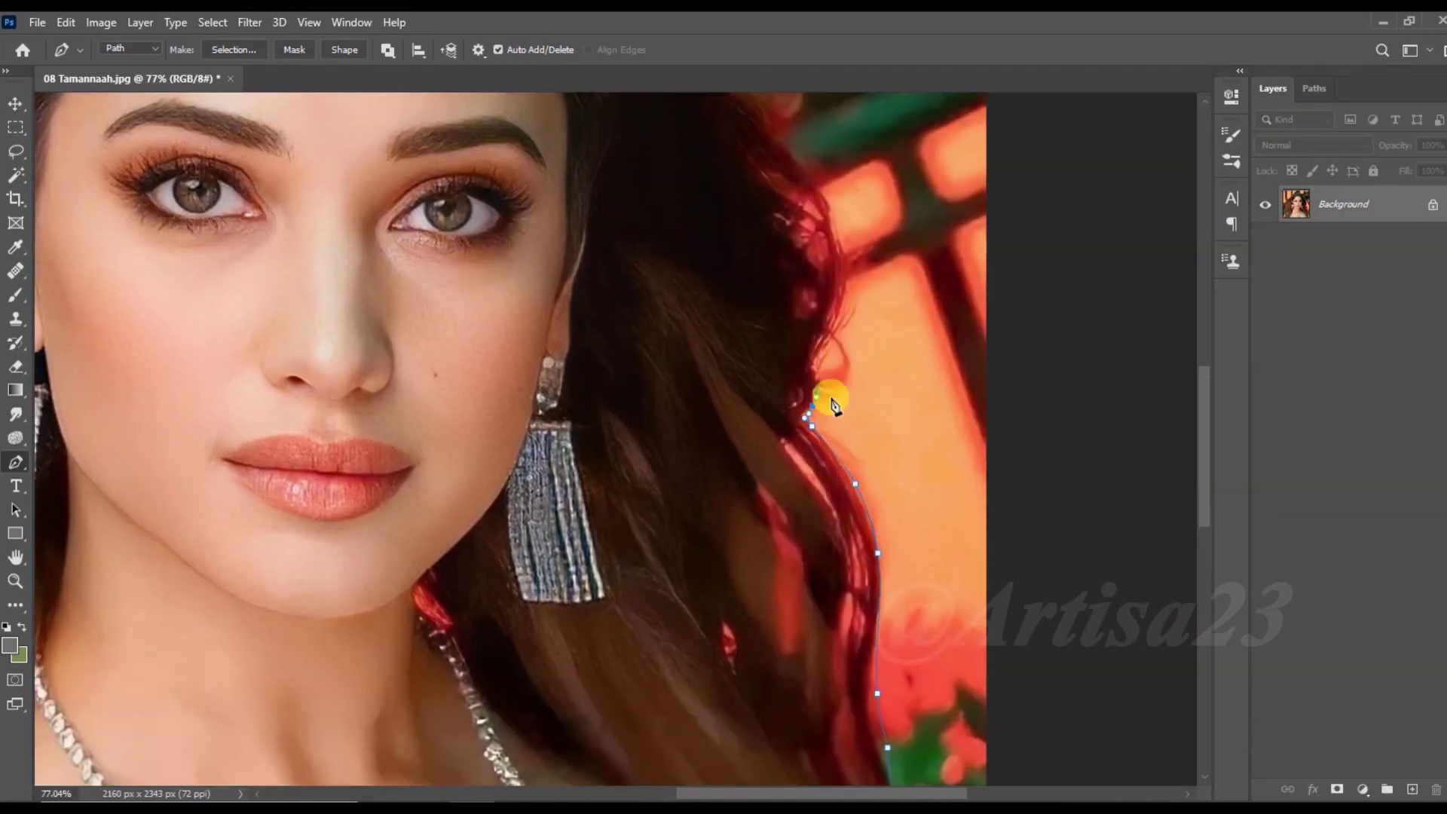
scroll(824, 400, up, 1)
click(767, 498)
click(800, 383)
drag(811, 321, 811, 294)
scroll(786, 479, up, 3)
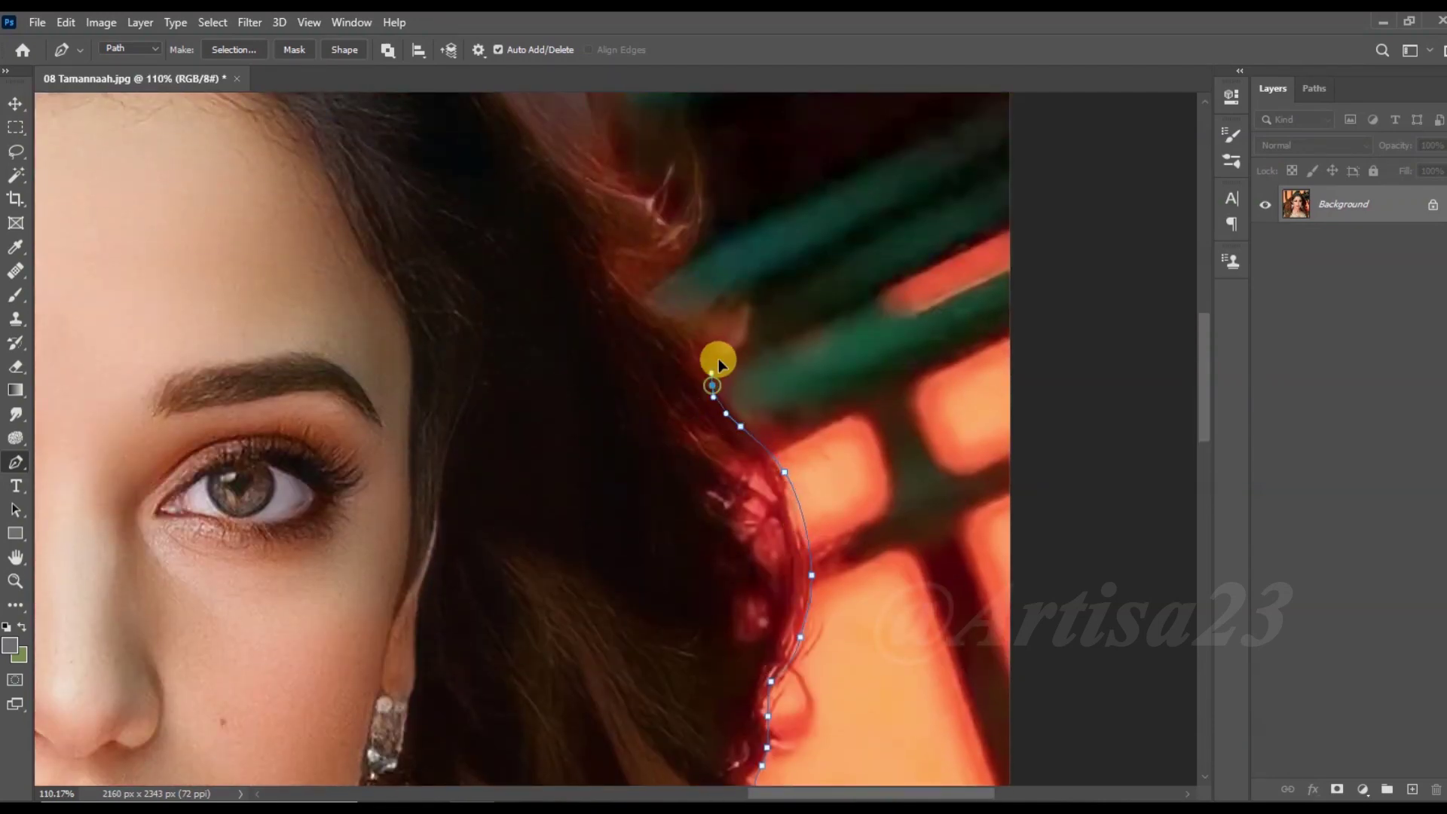
drag(676, 303, 662, 289)
scroll(682, 473, up, 3)
drag(651, 397, 730, 526)
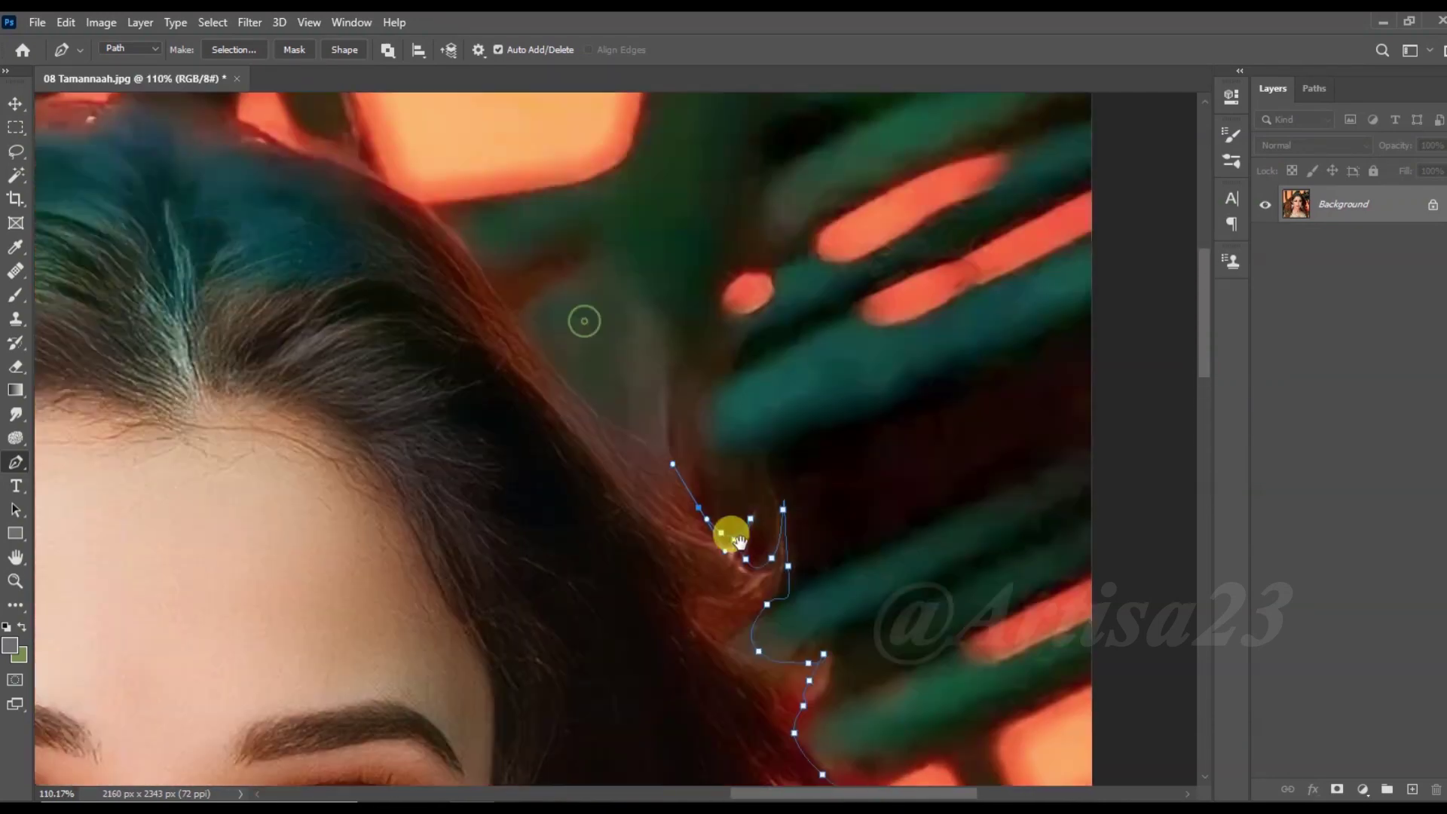
click(723, 538)
click(613, 423)
click(523, 314)
click(425, 260)
drag(523, 299, 844, 442)
drag(637, 353, 597, 357)
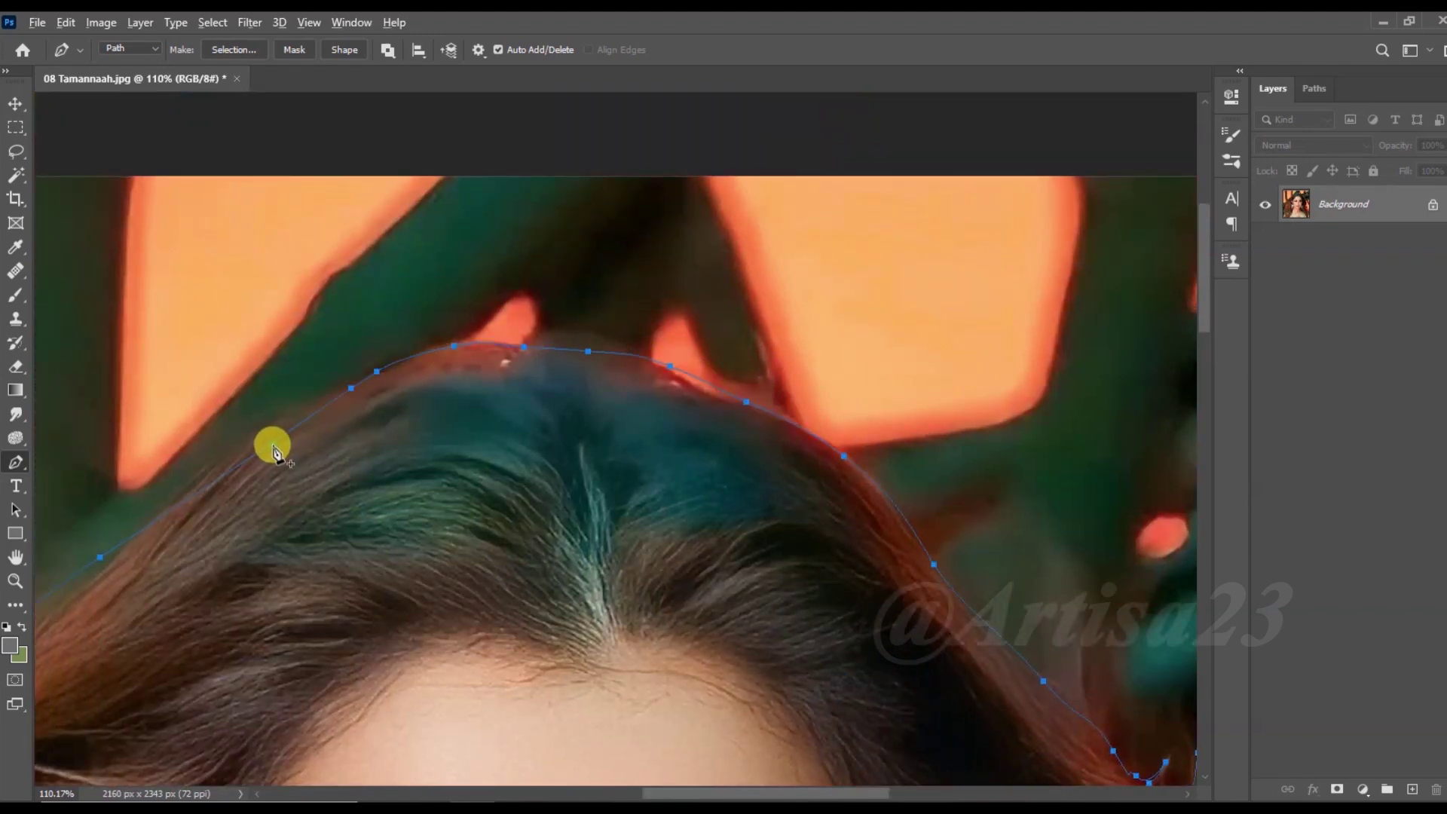
Step: Bring up the finished path's context menu to convert it into a selection
scroll(339, 422, down, 3)
scroll(276, 467, up, 2)
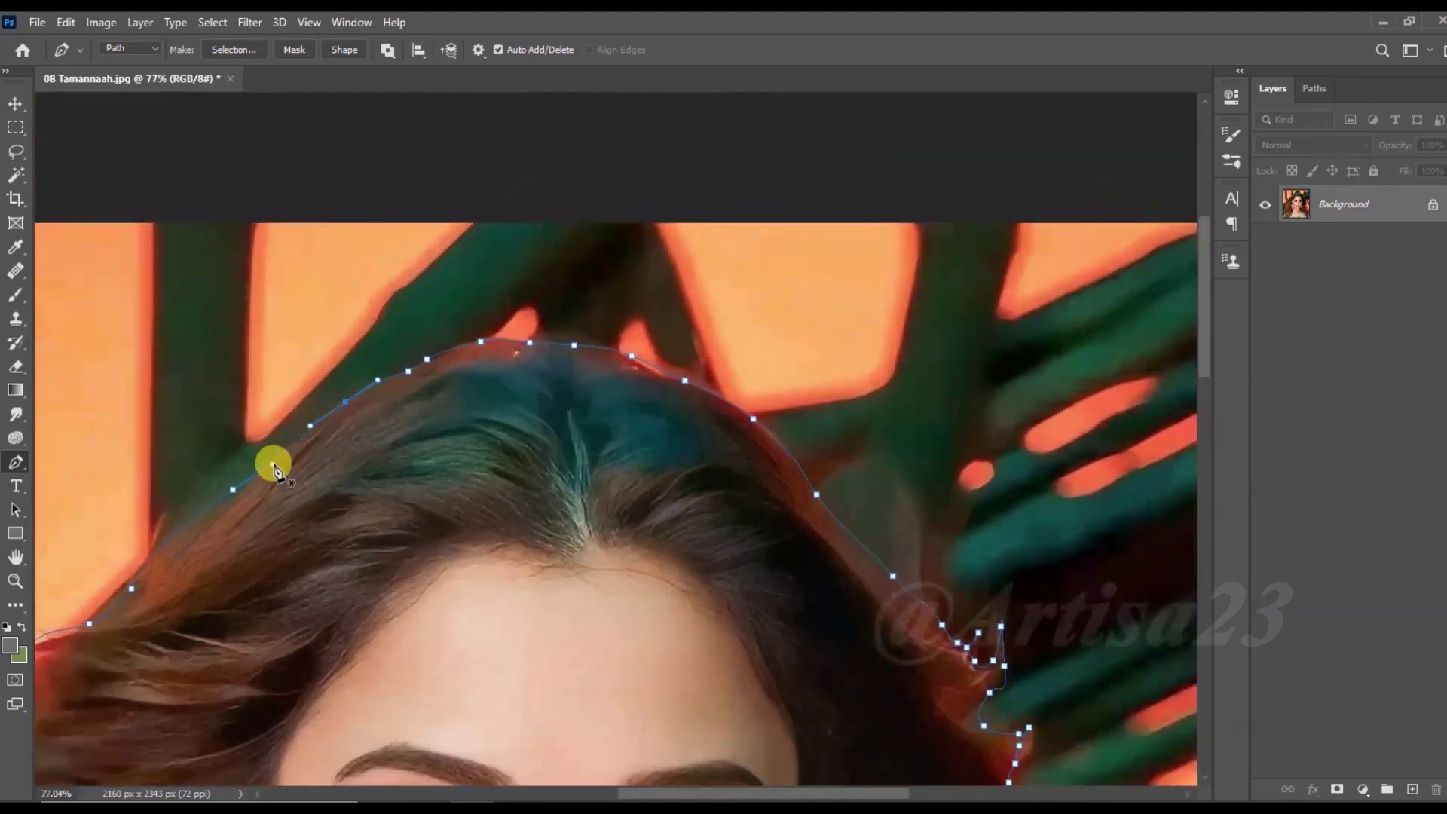
scroll(338, 451, down, 5)
right_click(571, 347)
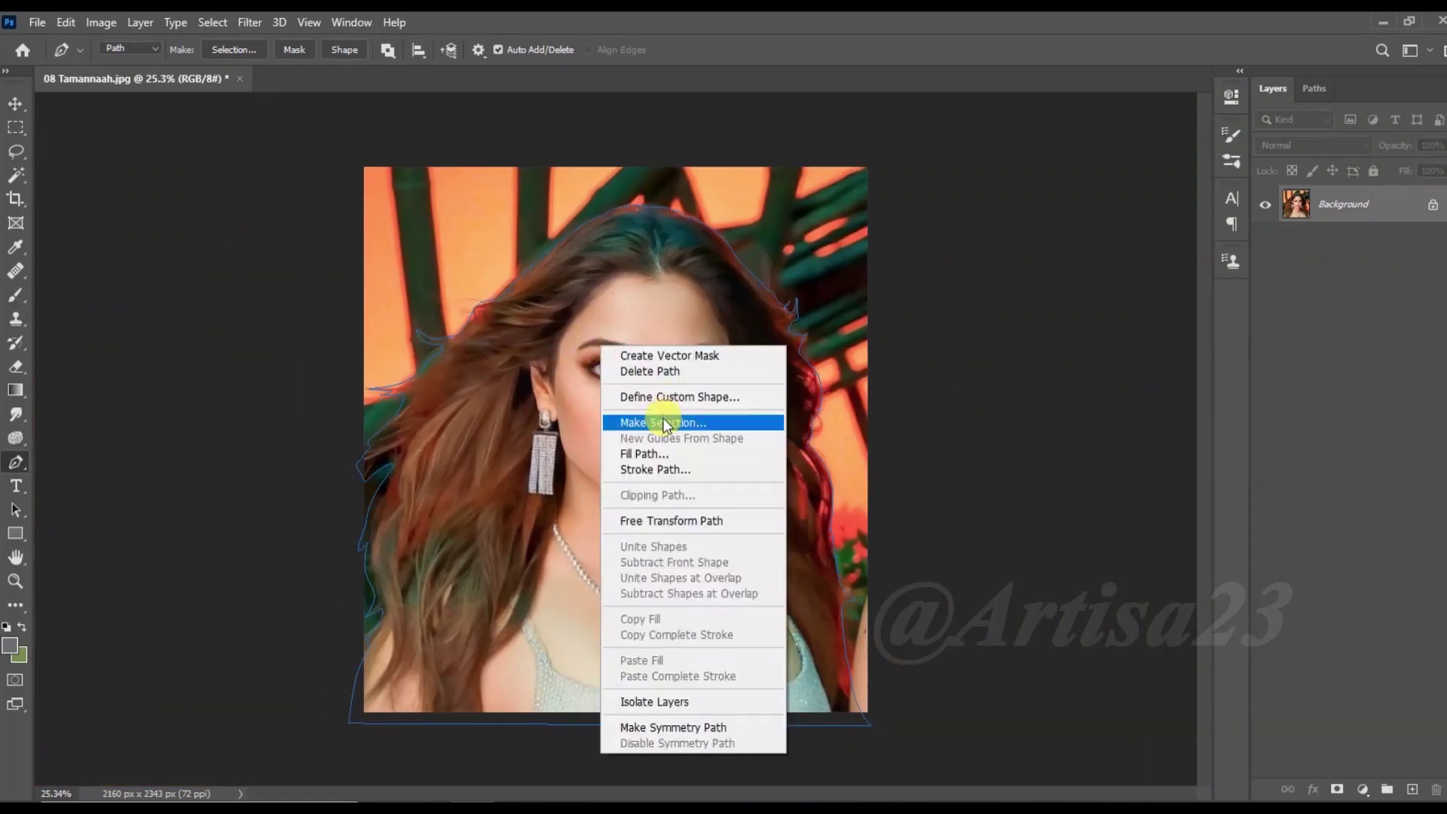
Step: Turn the path into a selection, copy the woman to a new layer, and unlock the photo layer
click(663, 417)
key(Return)
key(ctrl+j)
click(1432, 242)
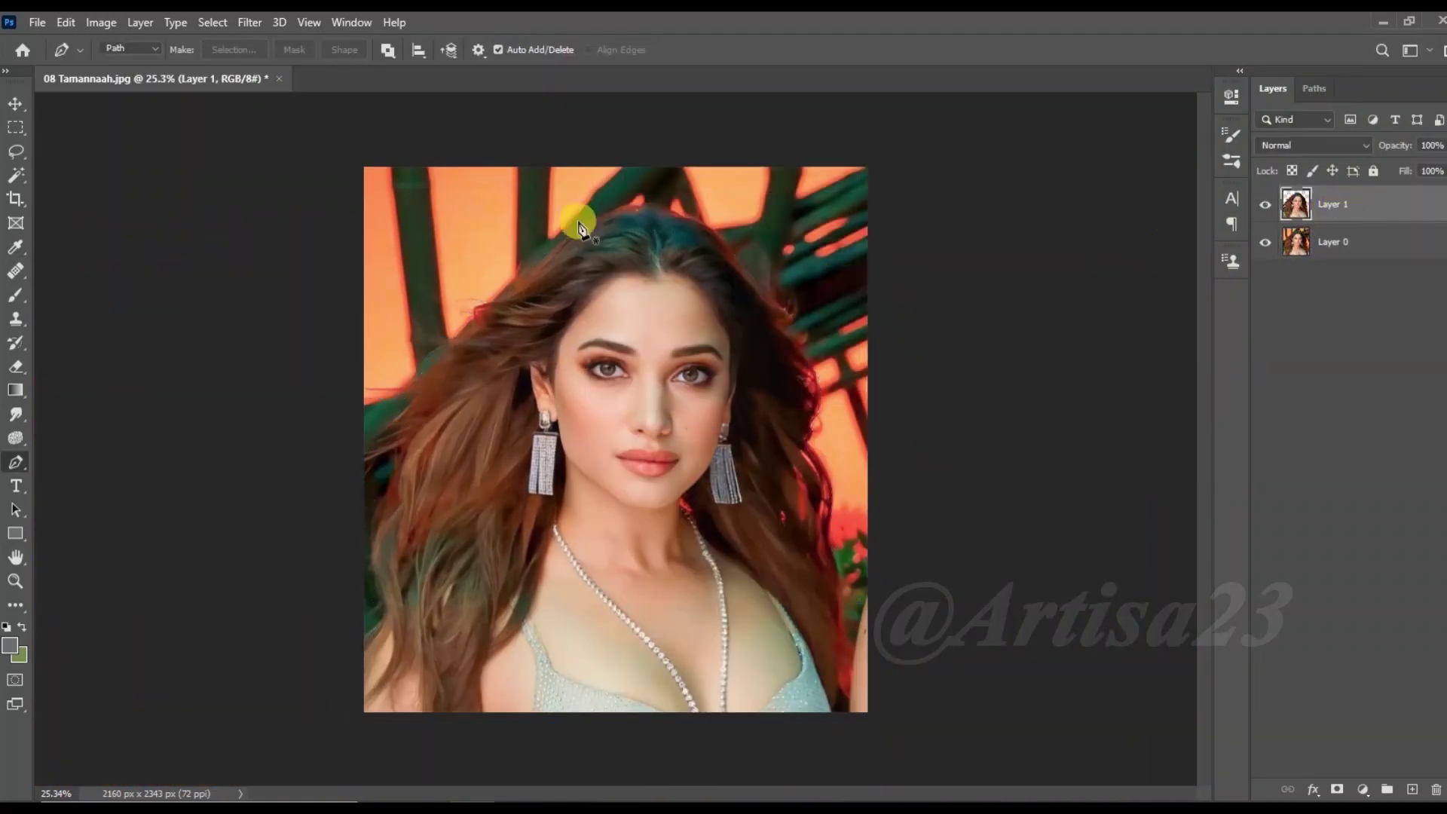
Step: Enlarge the canvas with Crop to the right, top and bottom
key(c)
drag(827, 430, 934, 420)
drag(615, 213, 630, 194)
drag(937, 420, 947, 420)
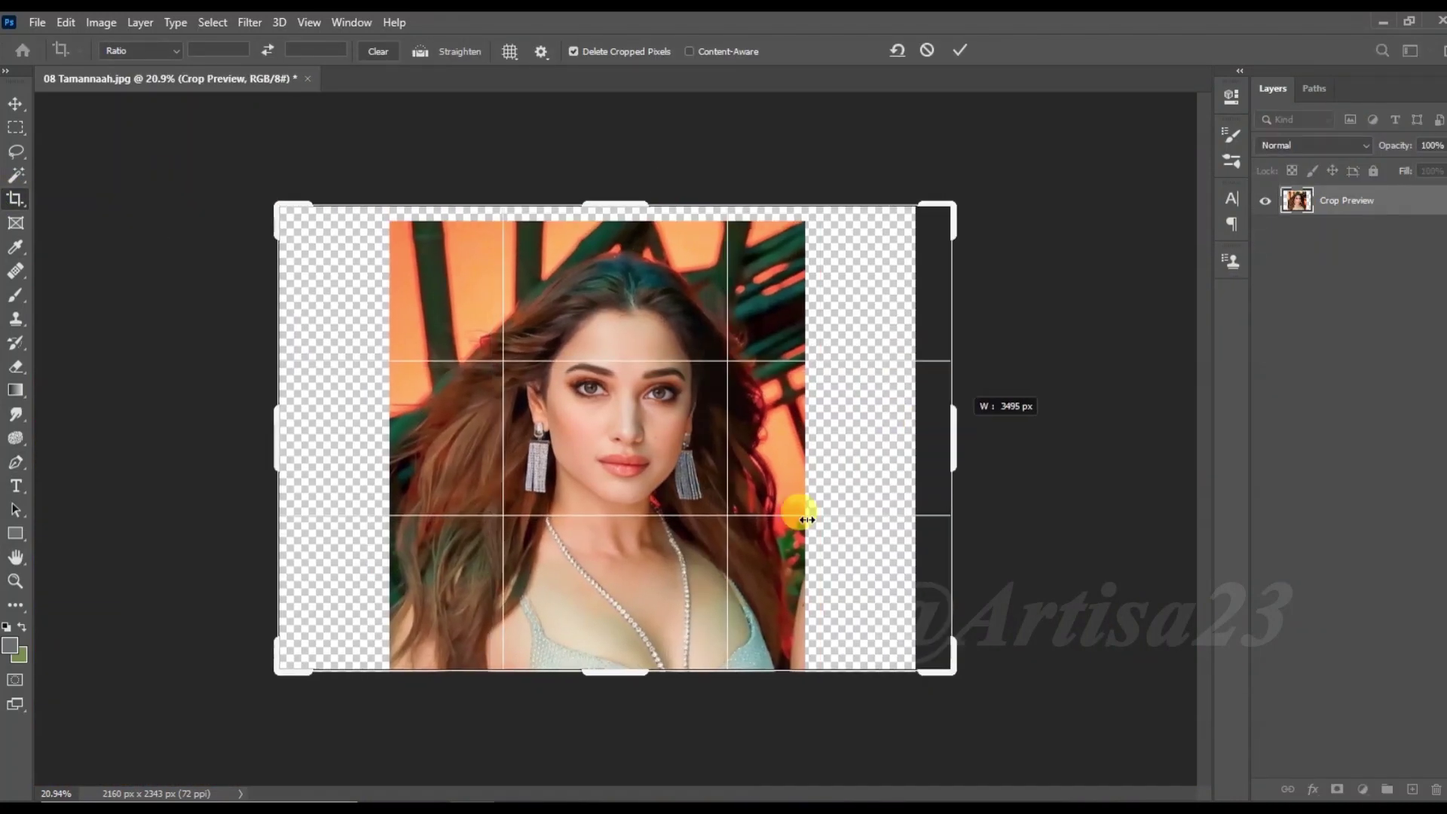
drag(616, 672, 630, 687)
key(Return)
Step: Add a grey-filled layer above the photo and trim the canvas bottom slightly
click(1334, 230)
click(1412, 789)
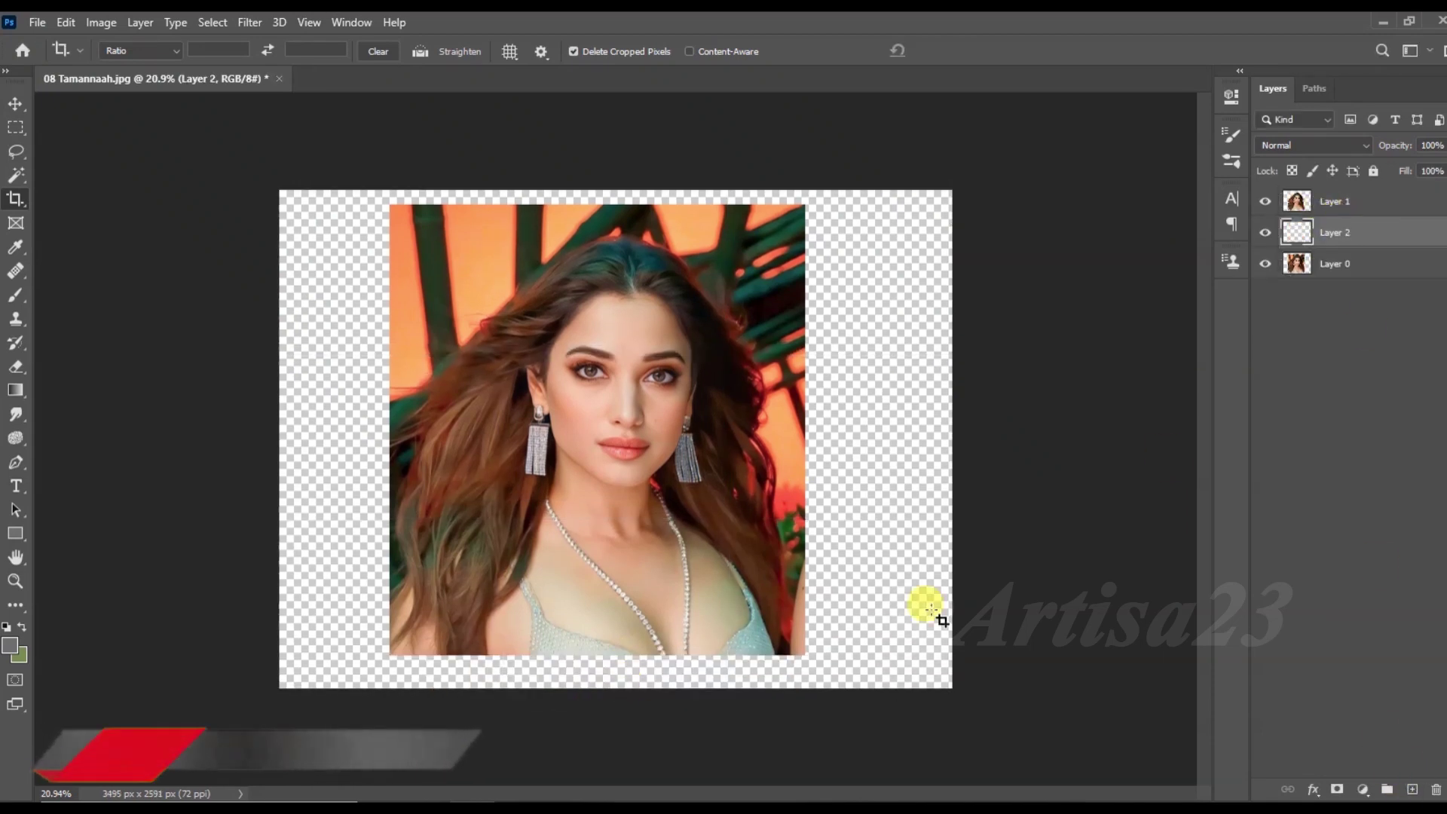
key(alt+BackSpace)
click(1330, 201)
click(15, 199)
drag(614, 718, 614, 703)
key(Return)
Step: Rename the grey layer to BG and hide the backup 01 copy layer
double_click(1326, 229)
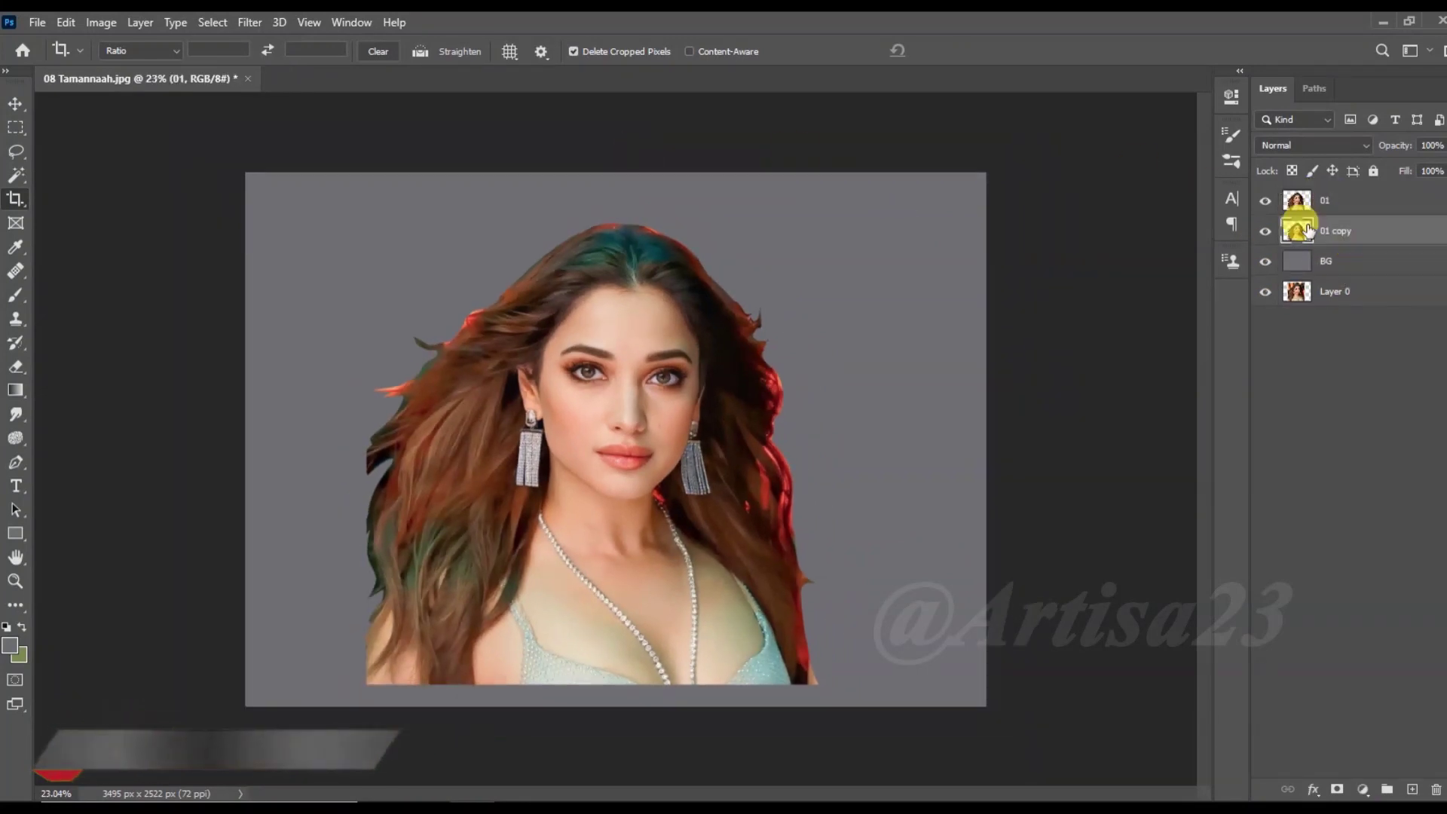
click(1265, 231)
click(1327, 200)
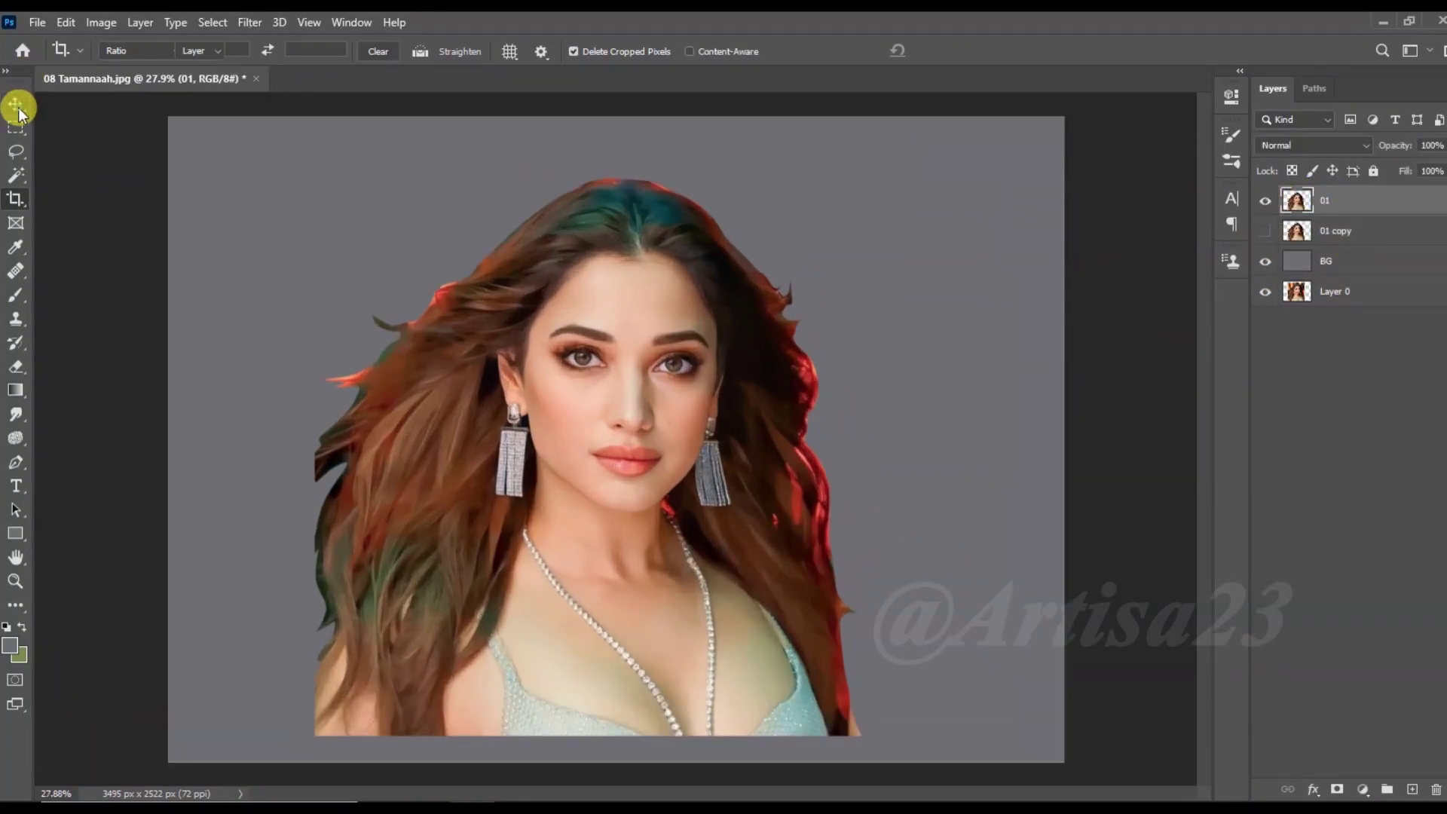
click(16, 104)
Step: Apply Levels to layer 01, raising the shadow input and lowering the highlight input
click(101, 21)
click(372, 87)
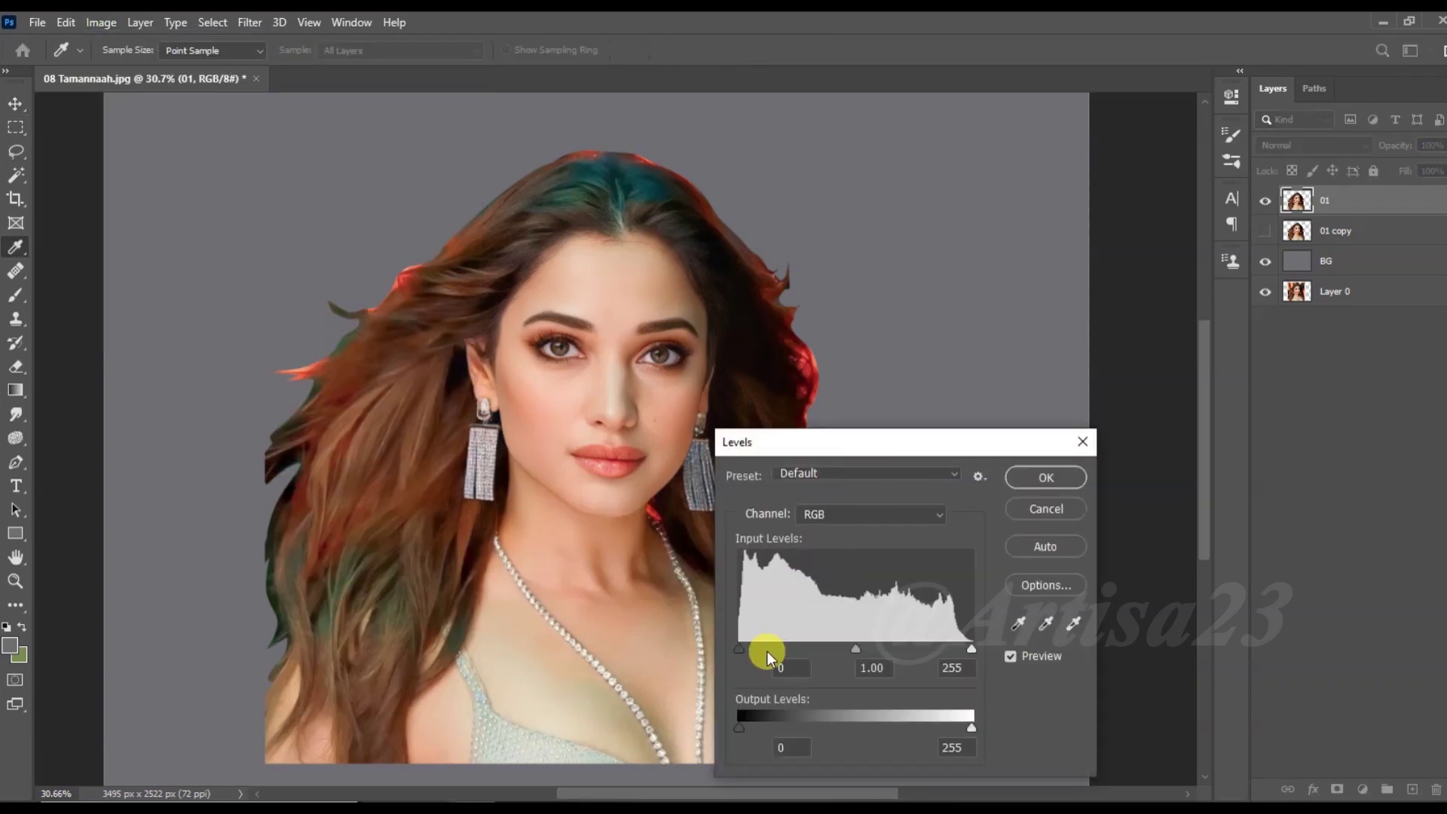
drag(739, 648, 758, 648)
drag(972, 648, 958, 648)
click(1073, 479)
Step: Fill the BG layer with a muted brown foreground colour
click(1327, 261)
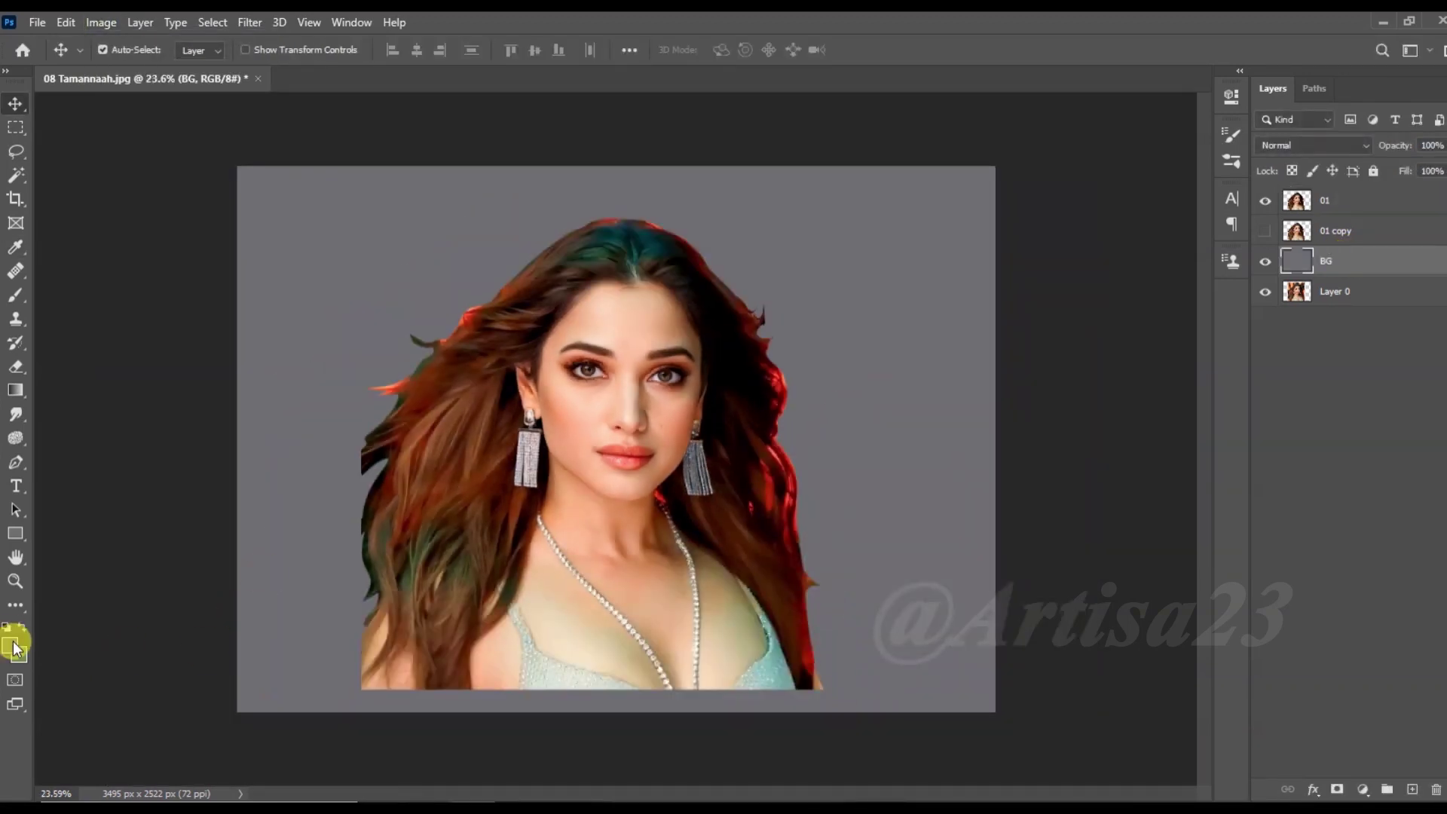
click(10, 645)
click(933, 372)
drag(933, 372, 933, 586)
drag(785, 511, 742, 510)
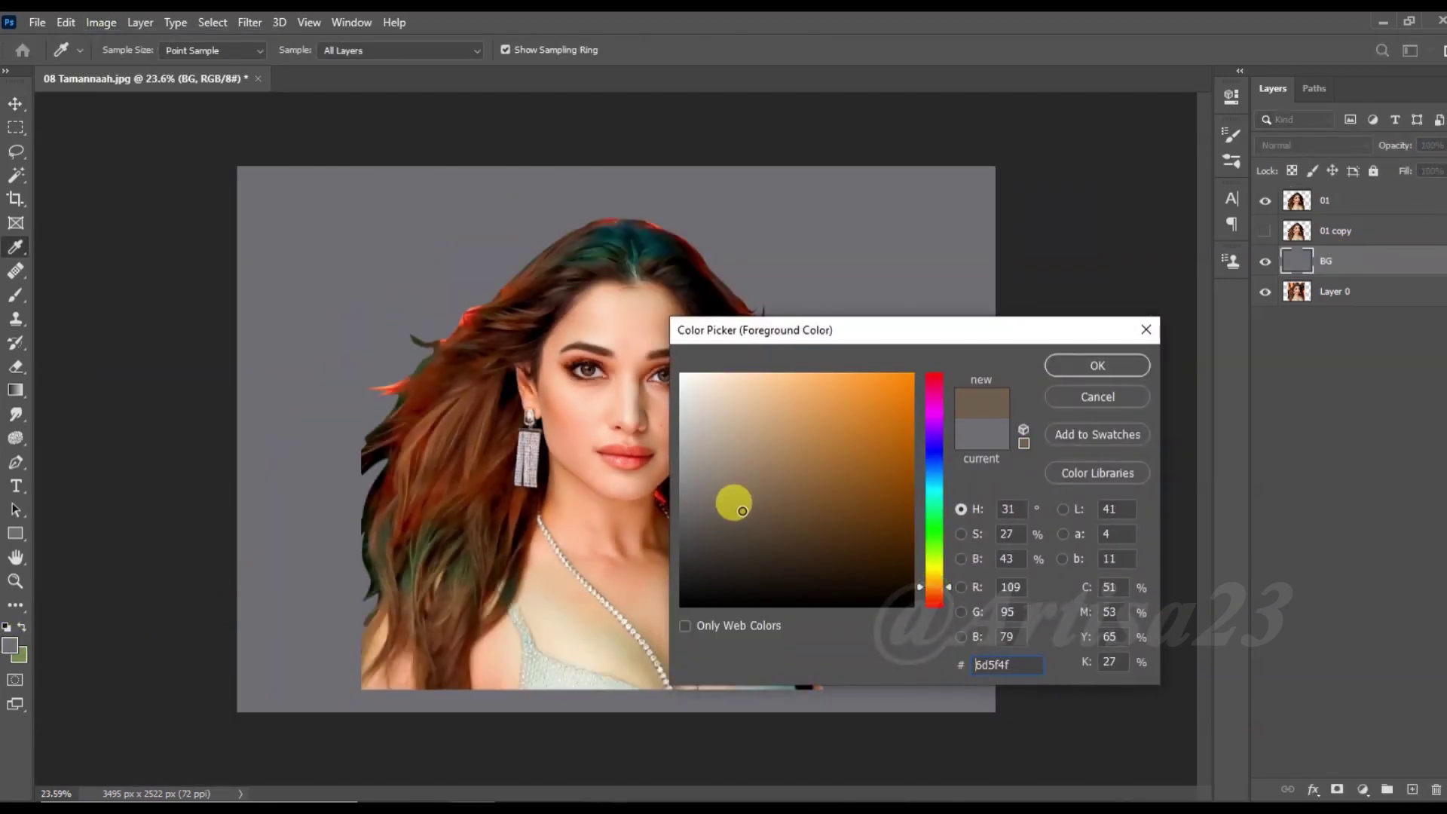
click(1075, 373)
key(alt+BackSpace)
key(v)
Step: Delete the strip along the figure's bottom edge from layer 01
scroll(765, 392, up, 2)
scroll(736, 459, down, 2)
scroll(737, 465, up, 1)
scroll(736, 465, down, 1)
key(m)
drag(347, 640, 867, 725)
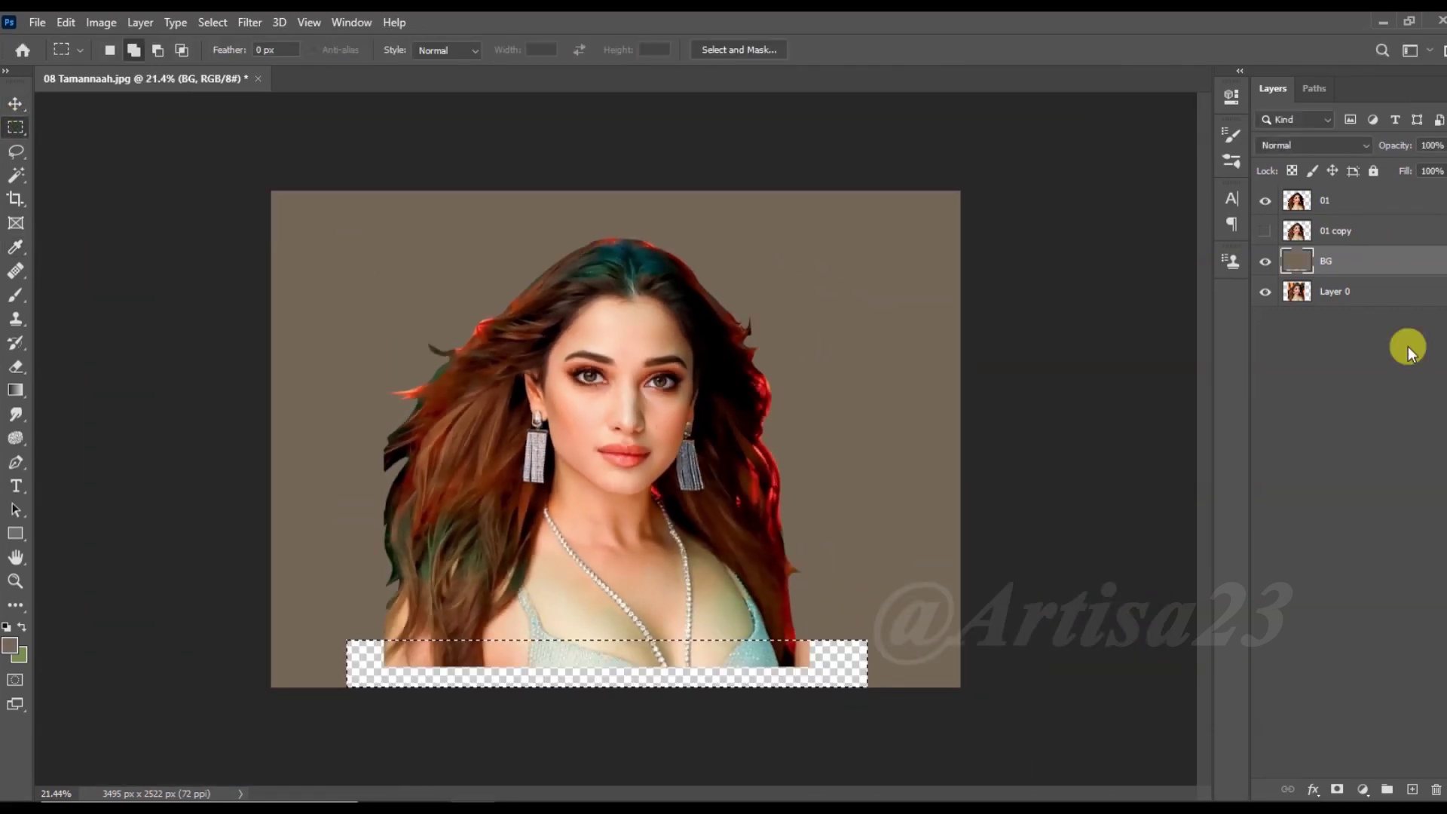
click(1338, 205)
key(Delete)
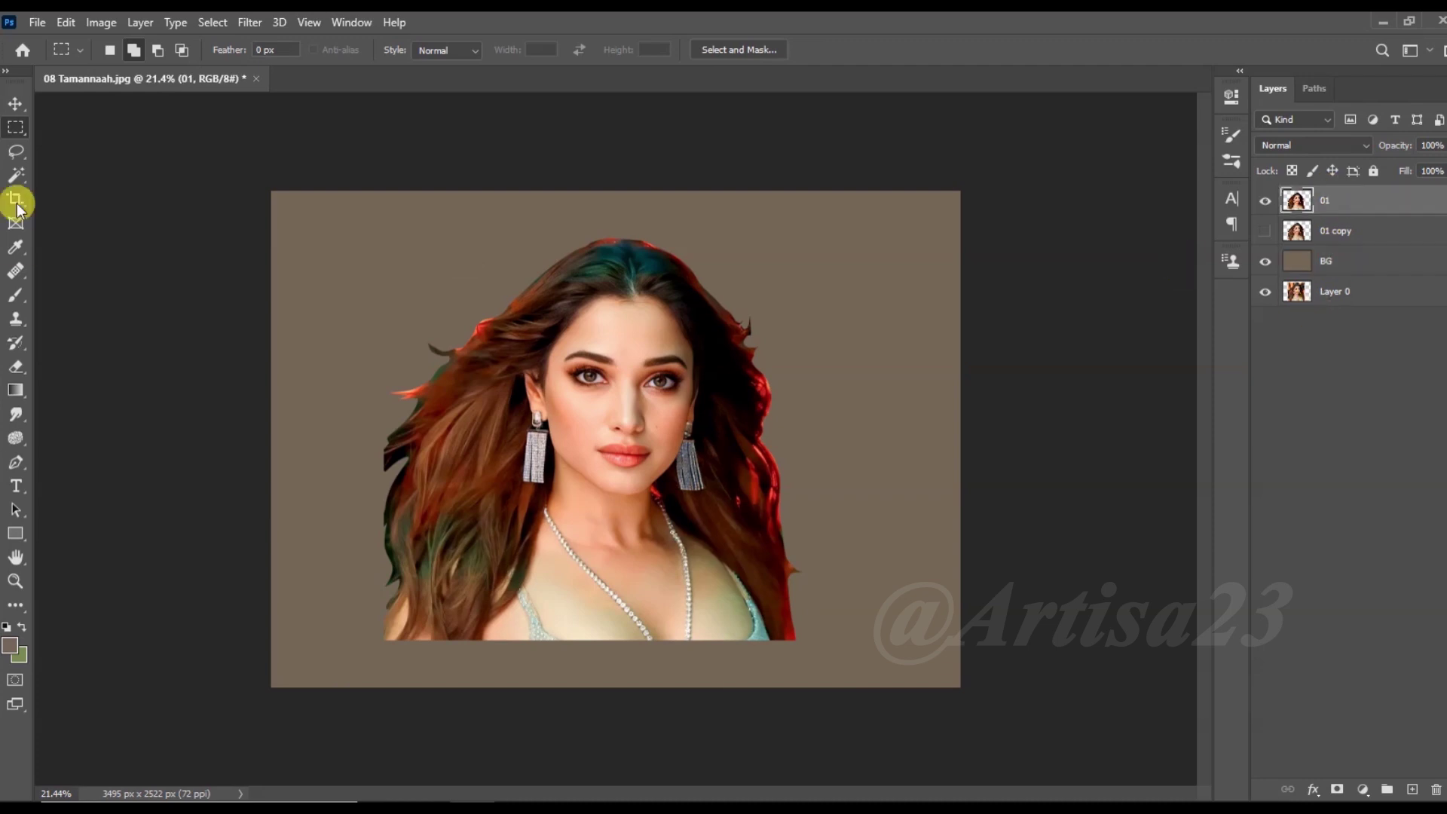
Step: Crop the canvas bottom up to the figure and begin Save As
click(16, 199)
drag(630, 687, 613, 669)
click(15, 103)
scroll(662, 333, up, 1)
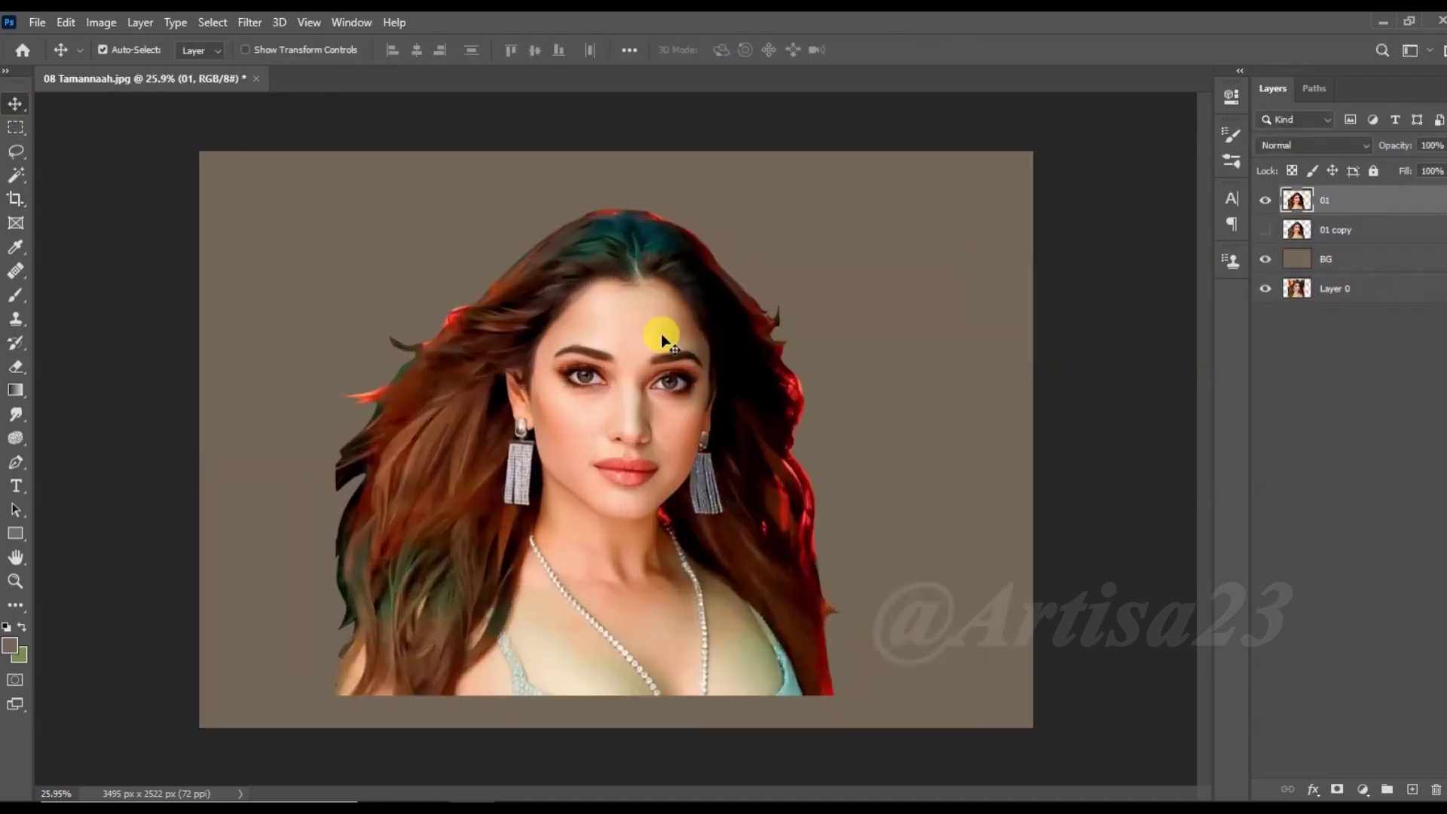
click(37, 22)
click(71, 245)
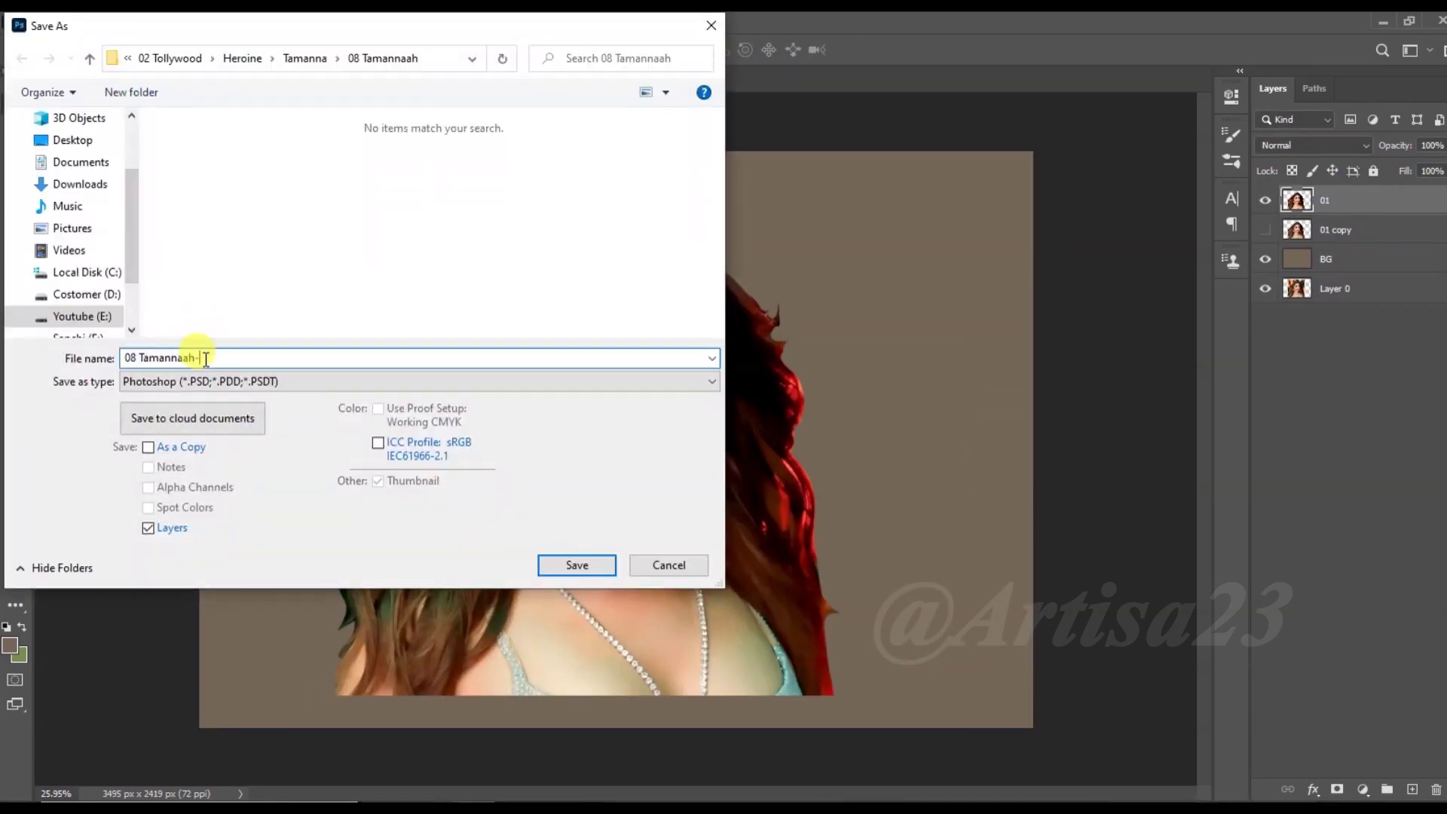
Step: Save the layered file as a Photoshop PSD document
click(590, 566)
scroll(603, 558, down, 1)
scroll(623, 542, up, 2)
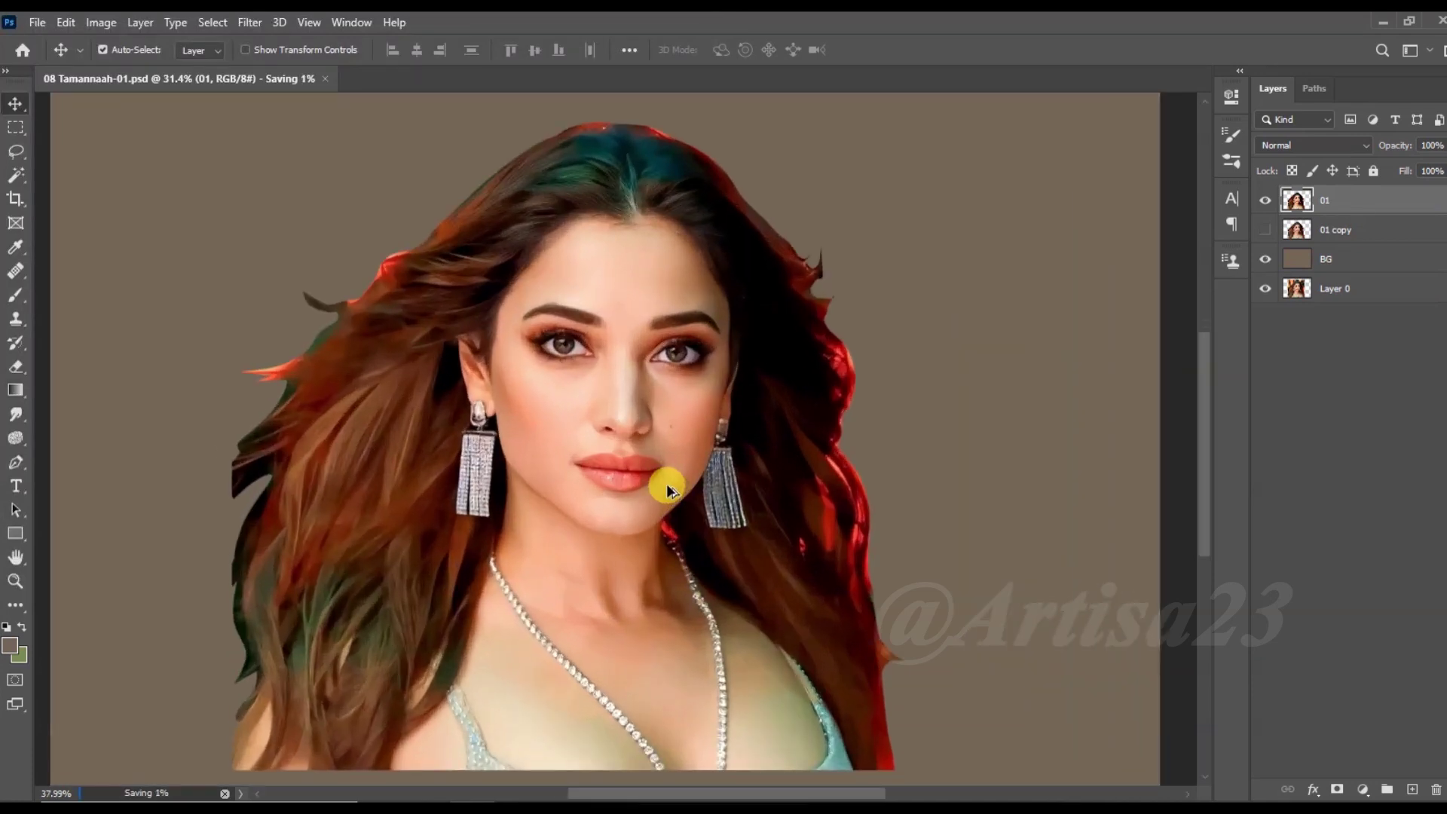
scroll(662, 484, up, 2)
Step: Sharpen layer 01 with Unsharp Mask, amount about 57 or higher and radius 5.5
click(252, 25)
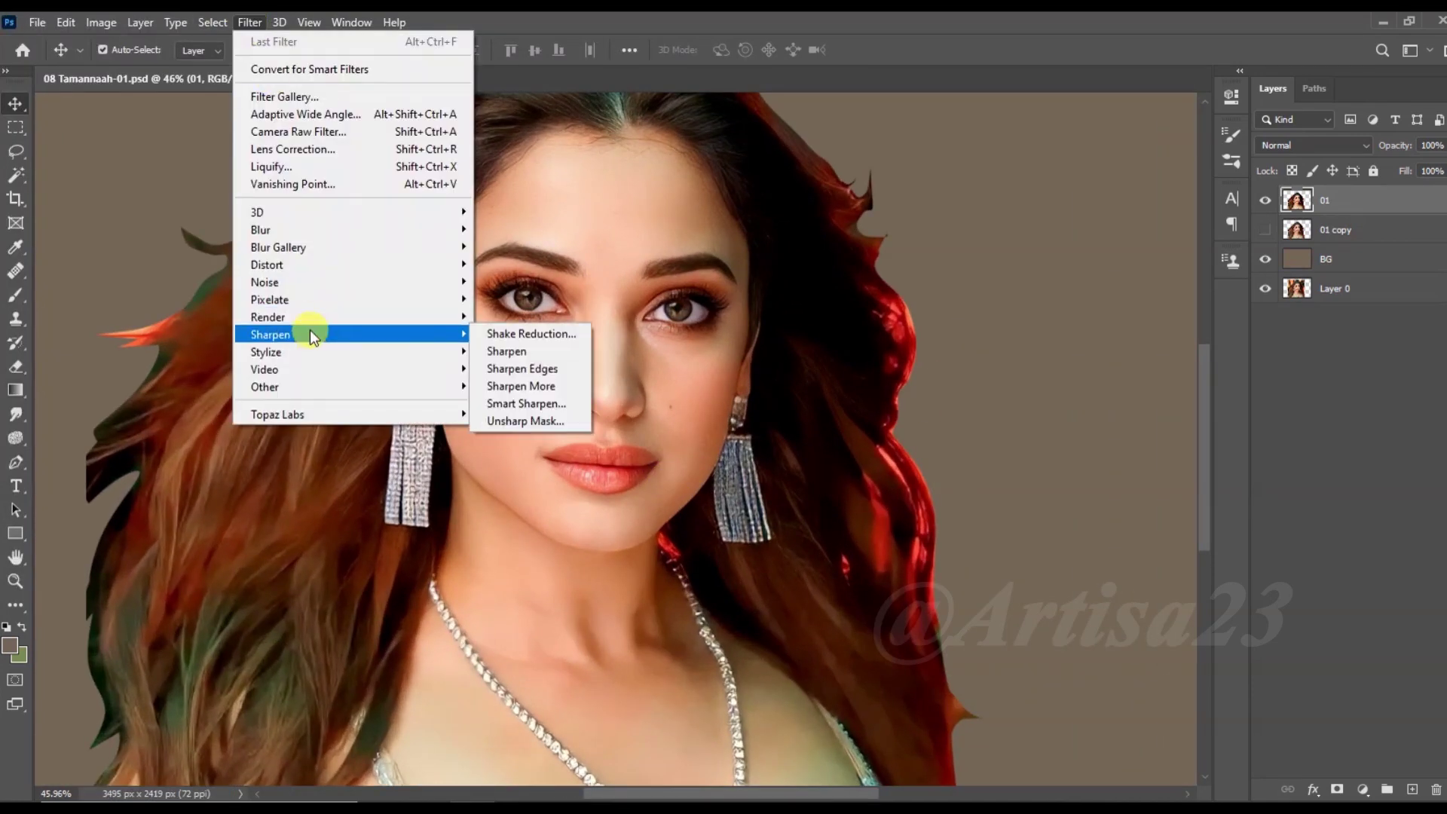
click(544, 417)
drag(936, 486, 950, 485)
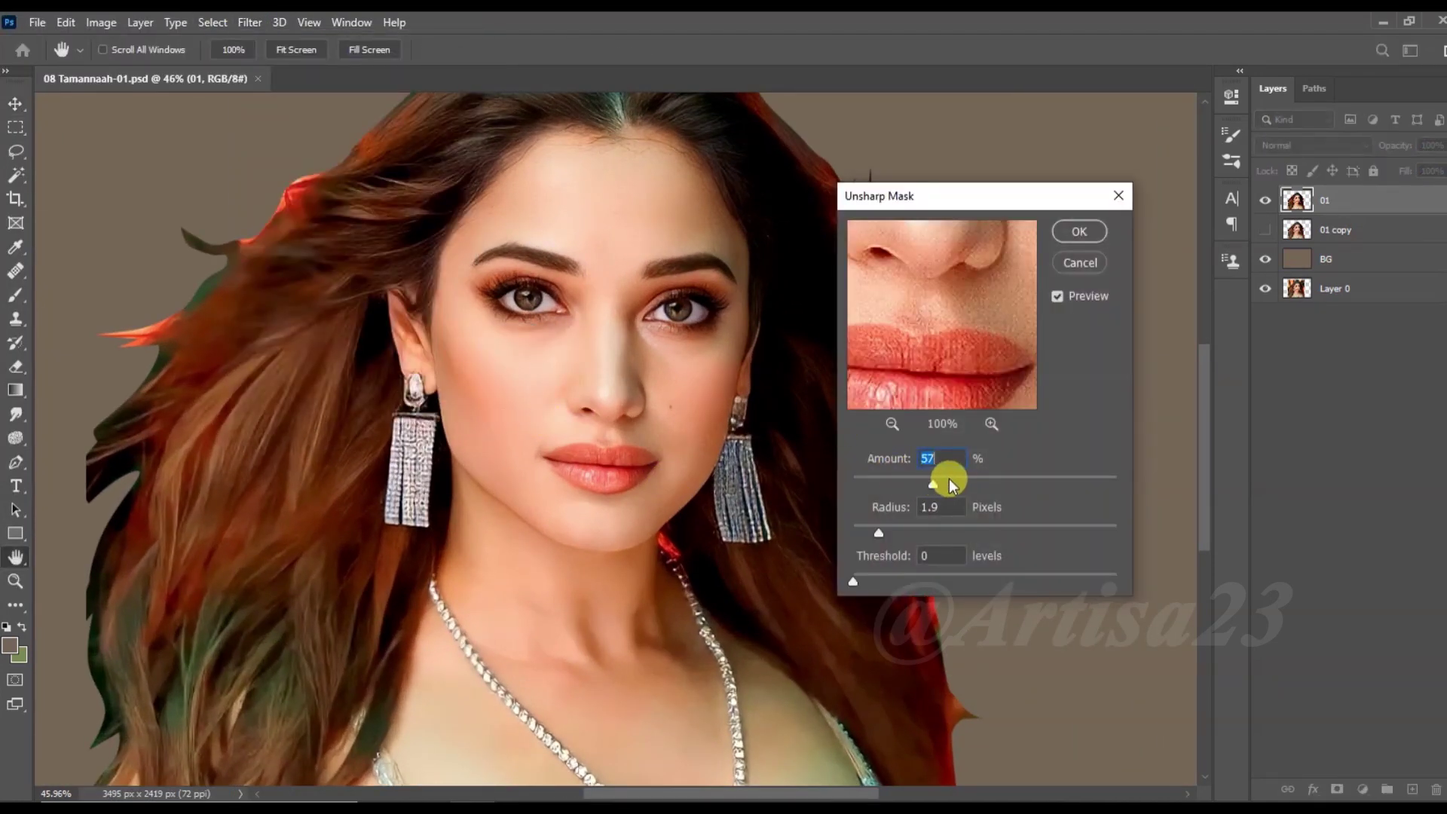
drag(917, 533, 928, 532)
drag(946, 484, 966, 486)
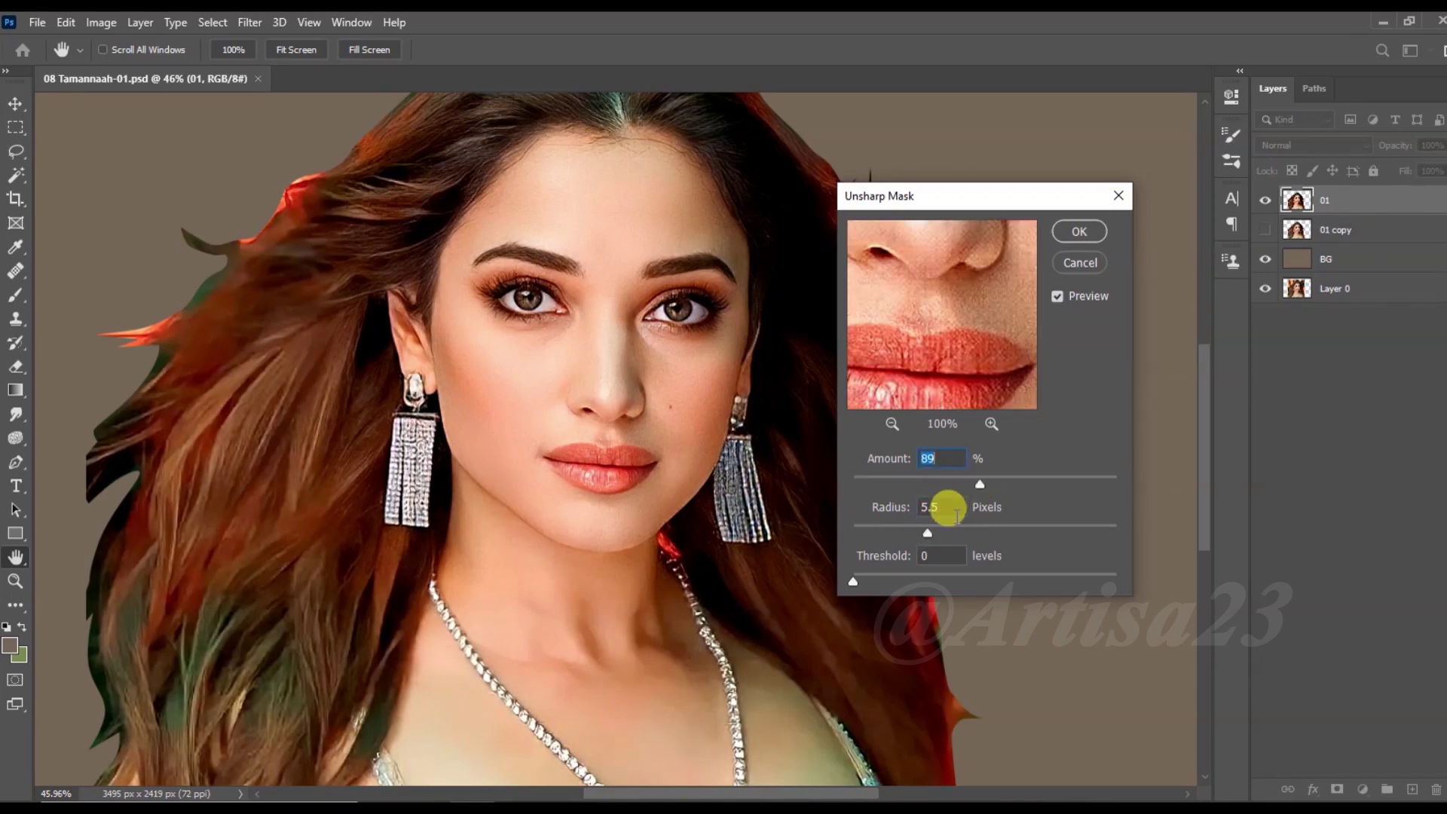
click(1079, 231)
key(v)
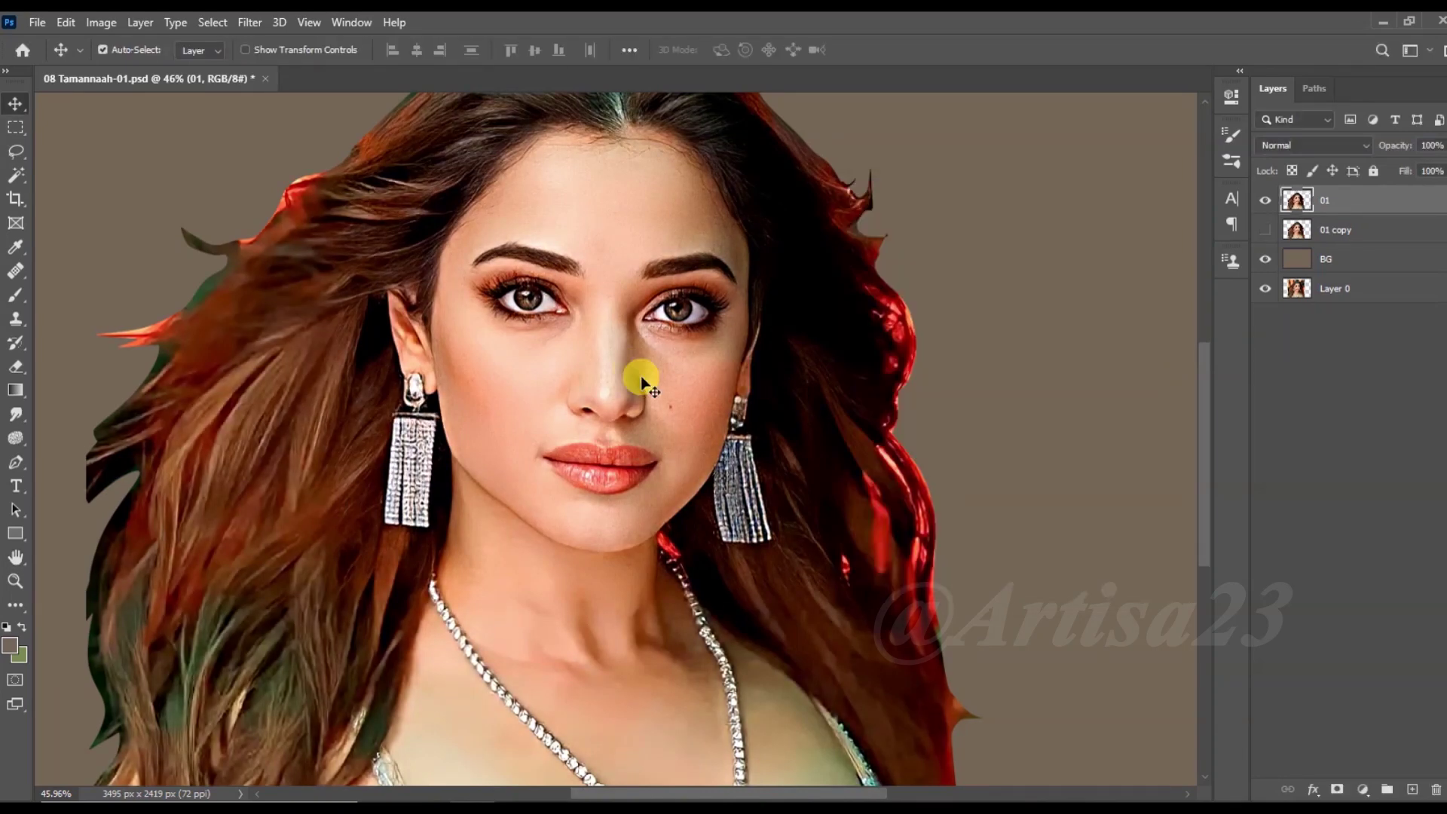
scroll(641, 376, down, 2)
scroll(671, 437, up, 3)
scroll(670, 437, down, 1)
Step: Duplicate layer 01 and apply a 2.2-pixel High Pass filter to the copy
key(ctrl+j)
click(249, 22)
click(505, 402)
drag(649, 425, 607, 433)
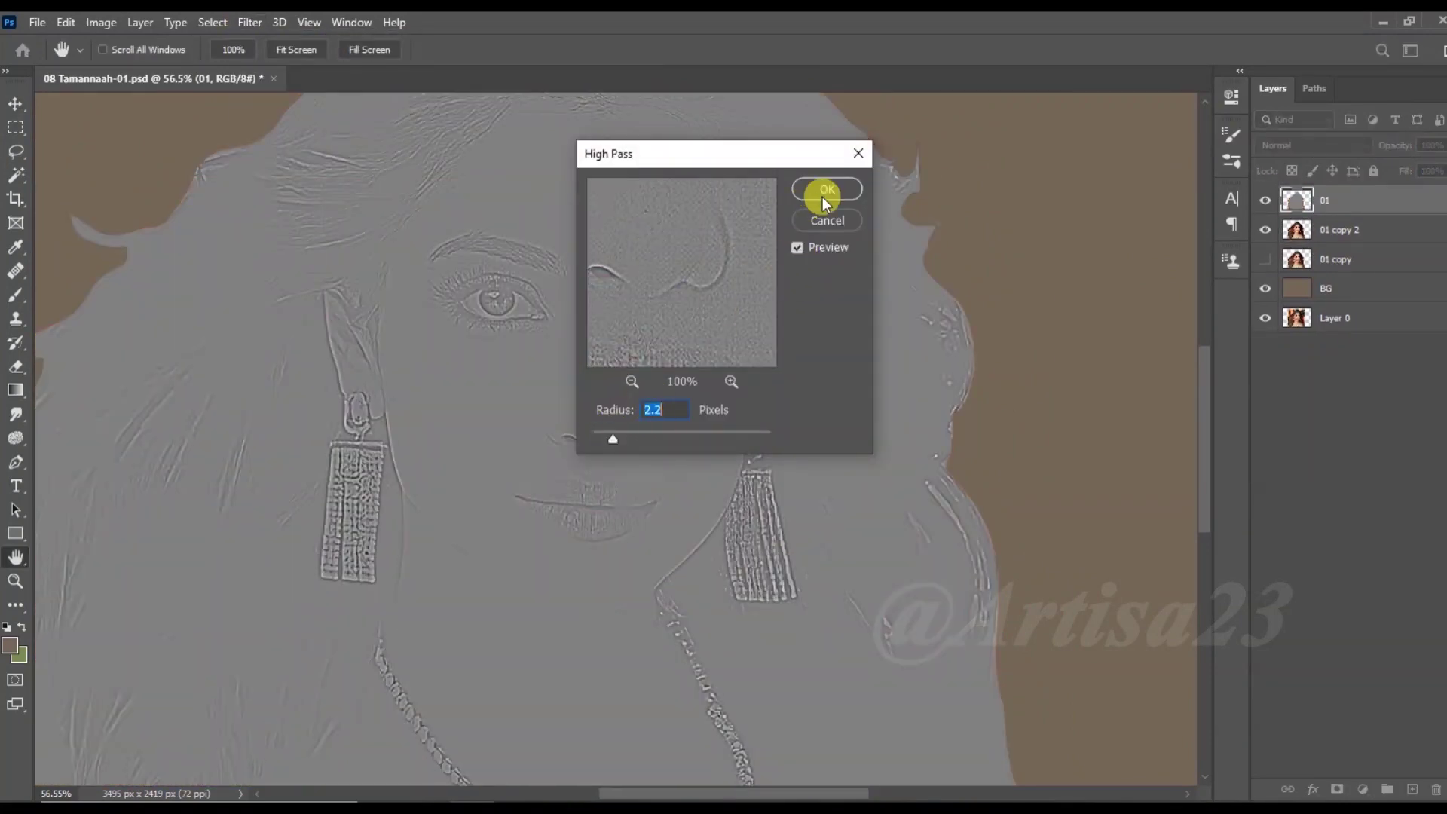
click(825, 184)
Step: Set the high-pass copy to Soft Light, merge it down into 01, and fit the canvas
click(1311, 145)
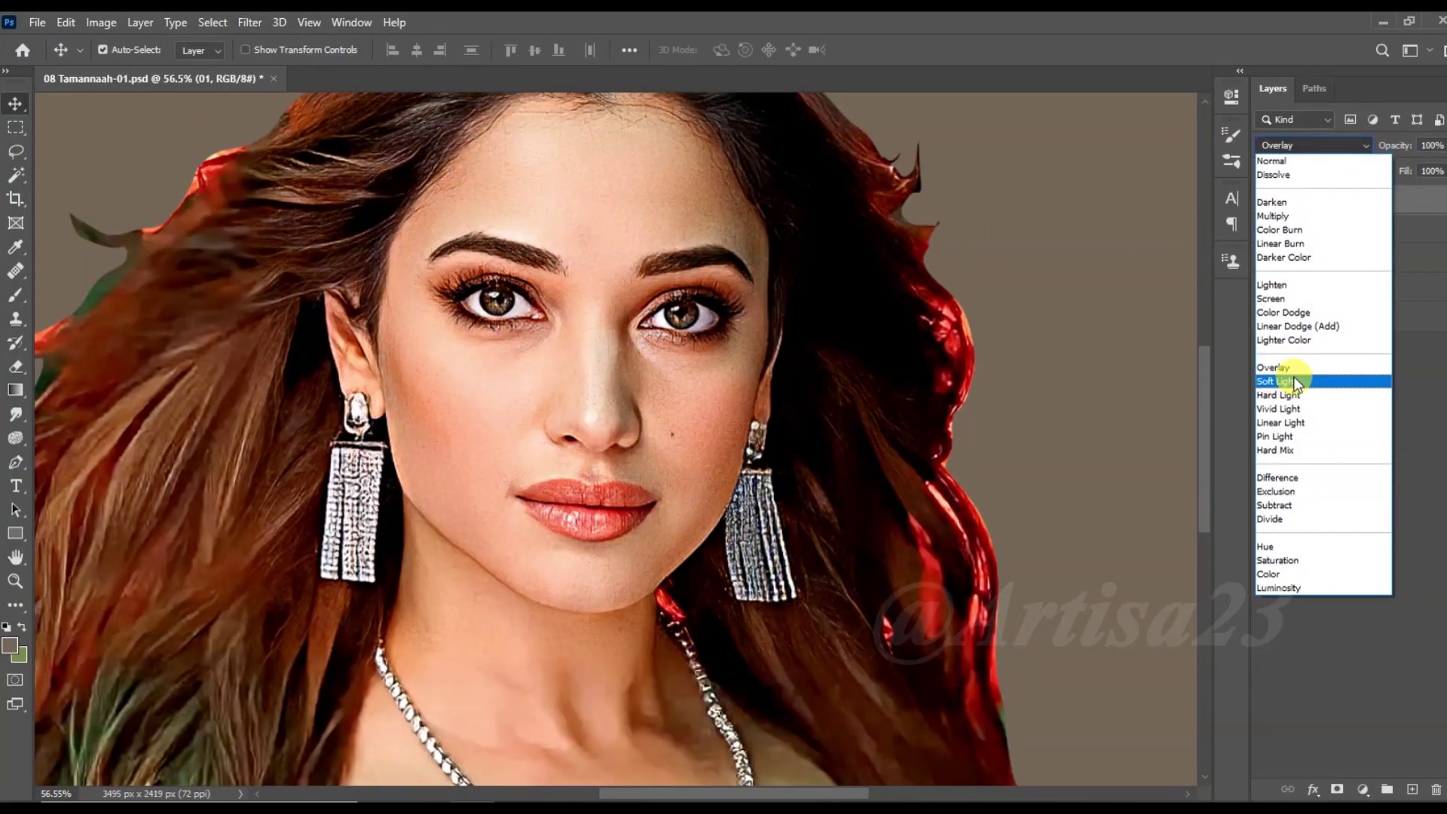
click(1293, 376)
right_click(1320, 239)
click(1107, 569)
key(ctrl+0)
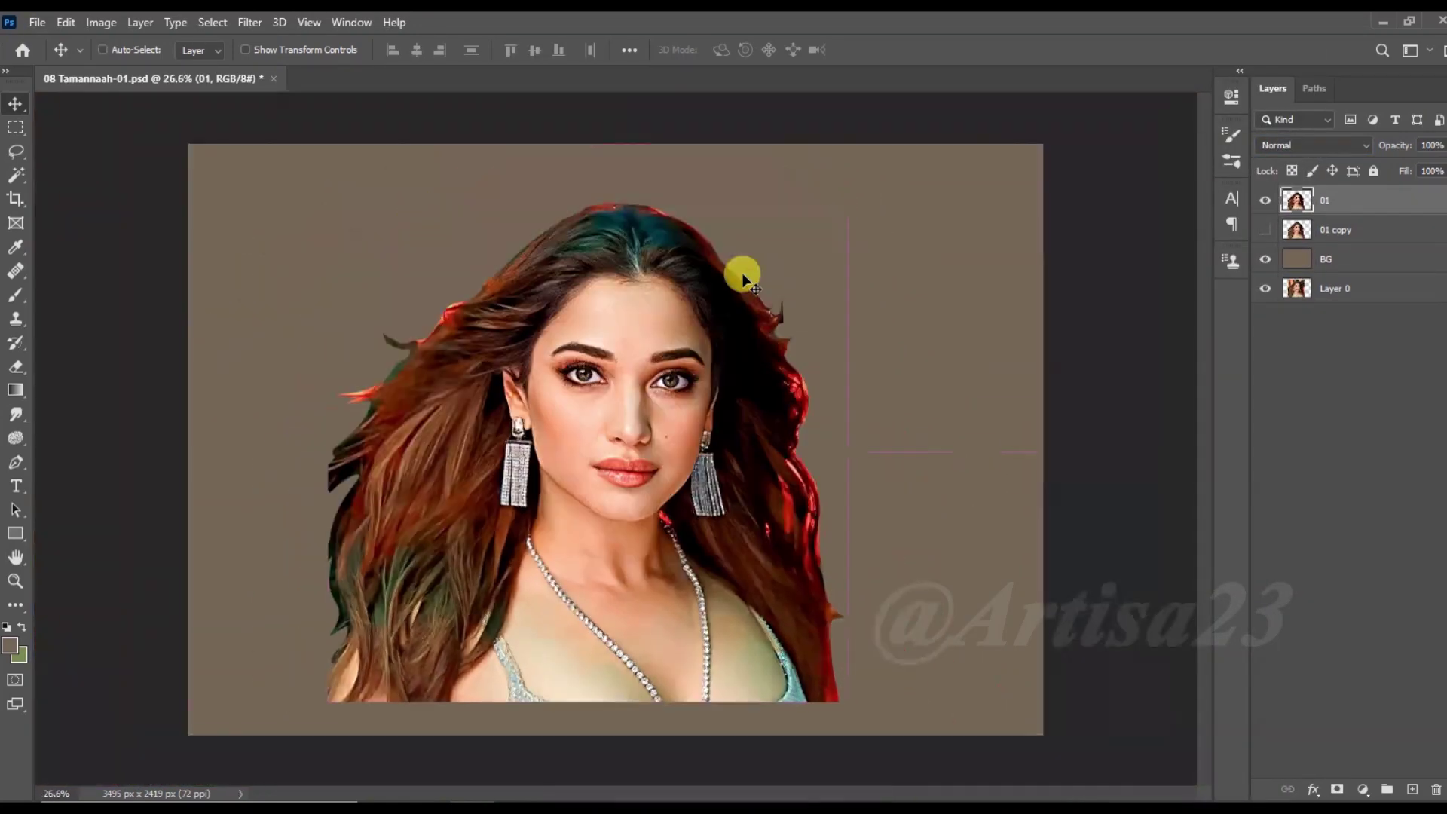
Step: Switch to the Smudge tool at about 53% strength with an 80 px brush
scroll(682, 379, up, 3)
click(13, 419)
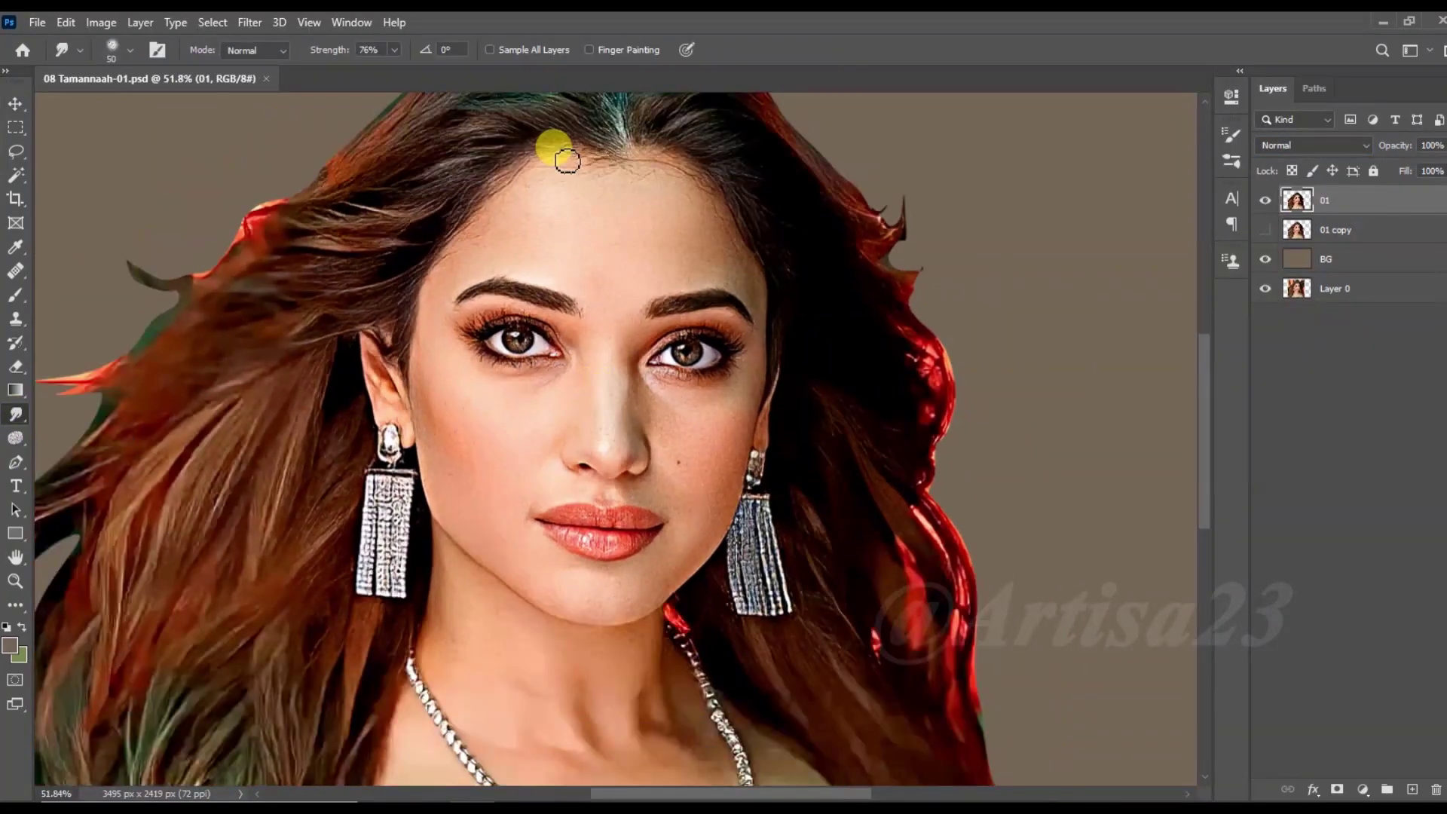
scroll(555, 146, up, 2)
click(398, 50)
drag(378, 70, 374, 70)
scroll(534, 129, up, 3)
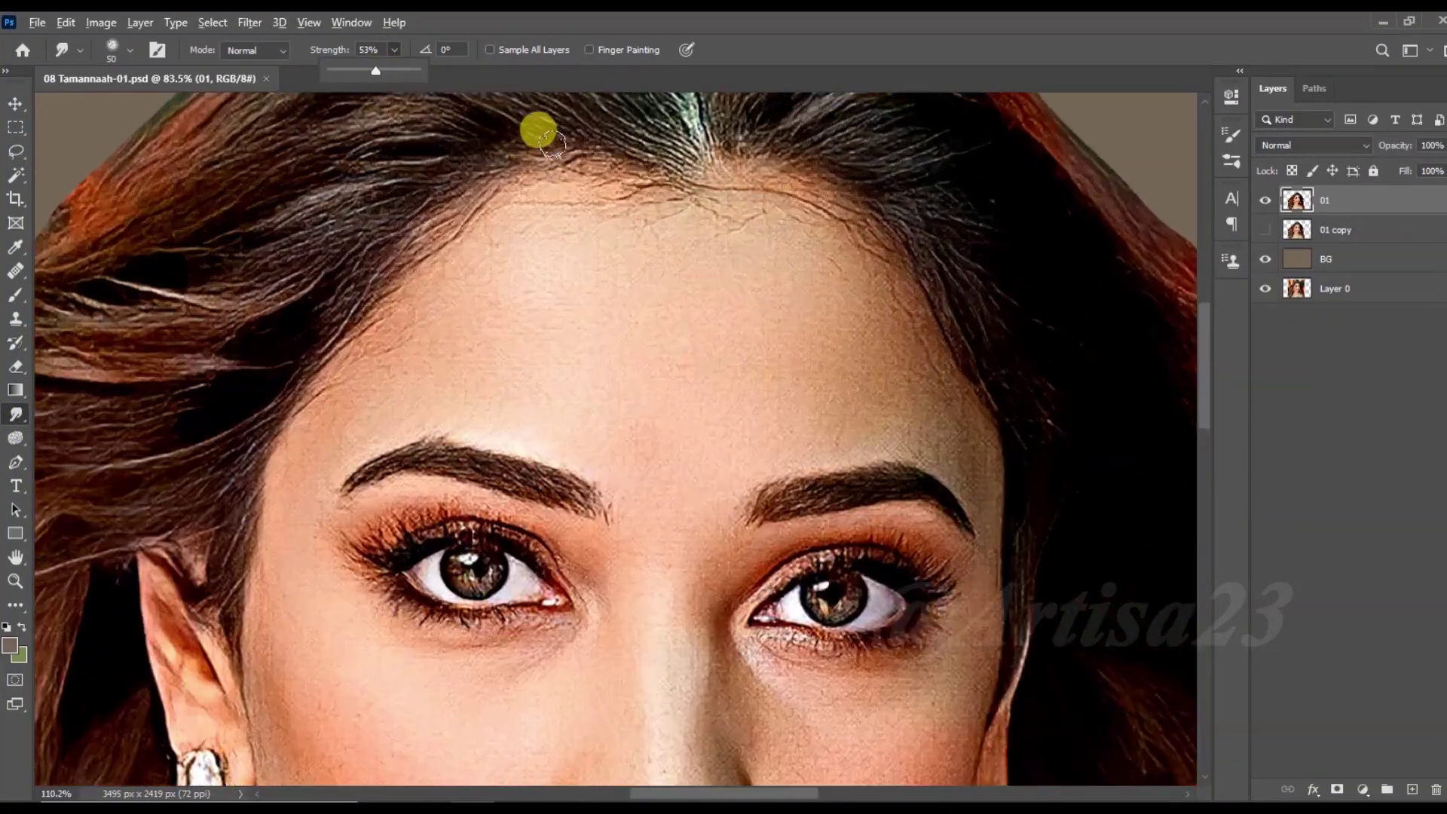
scroll(607, 226, up, 2)
key(bracketright)
key(bracketright)
key(bracketright)
Step: Smudge the hairline and forehead smooth, lowering strength to 49% and enlarging the brush to 175
mouse_move(646, 281)
mouse_down()
mouse_move(767, 220)
mouse_move(927, 307)
mouse_move(710, 248)
mouse_move(598, 184)
mouse_move(554, 273)
mouse_up()
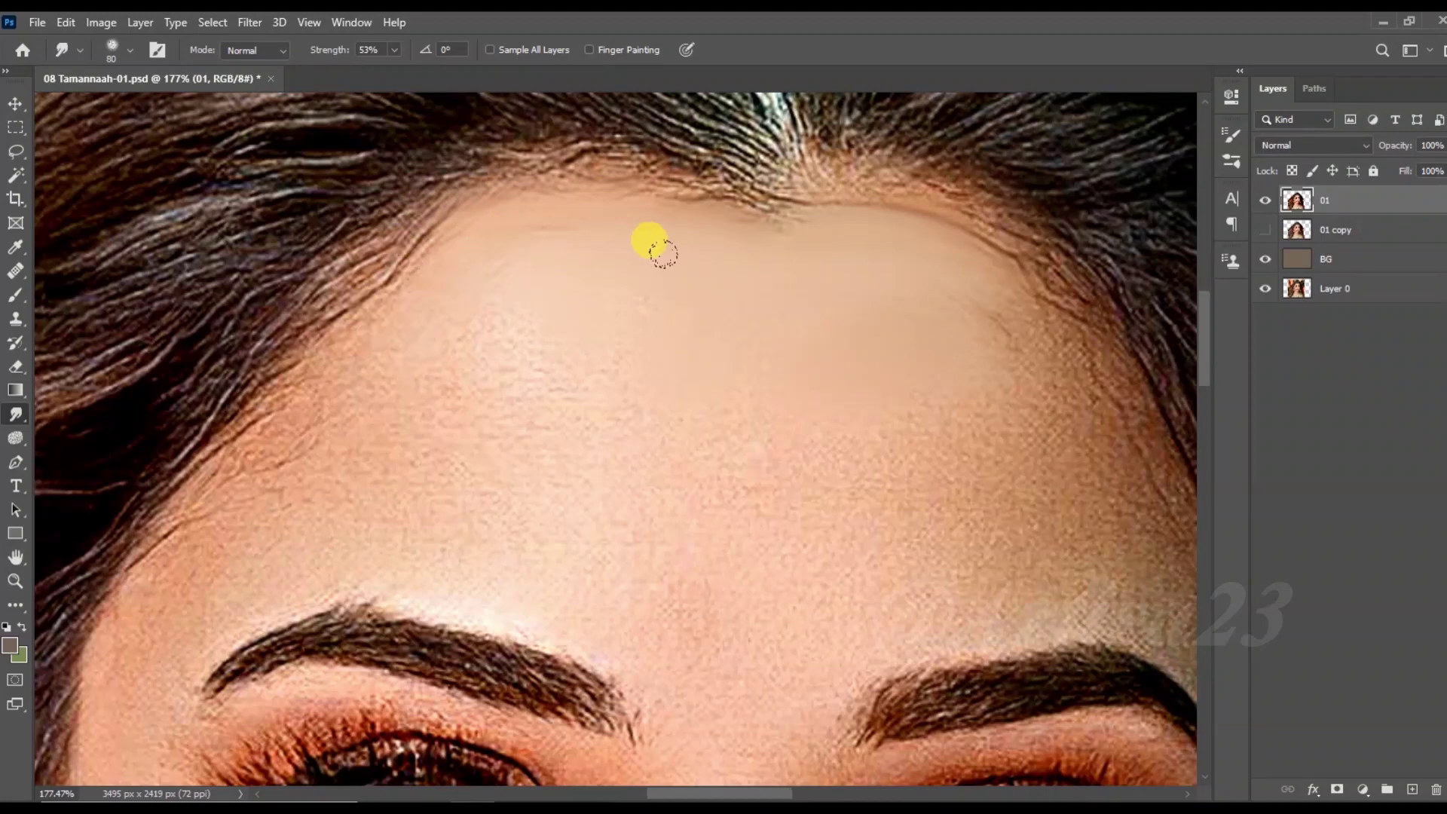
scroll(662, 253, down, 2)
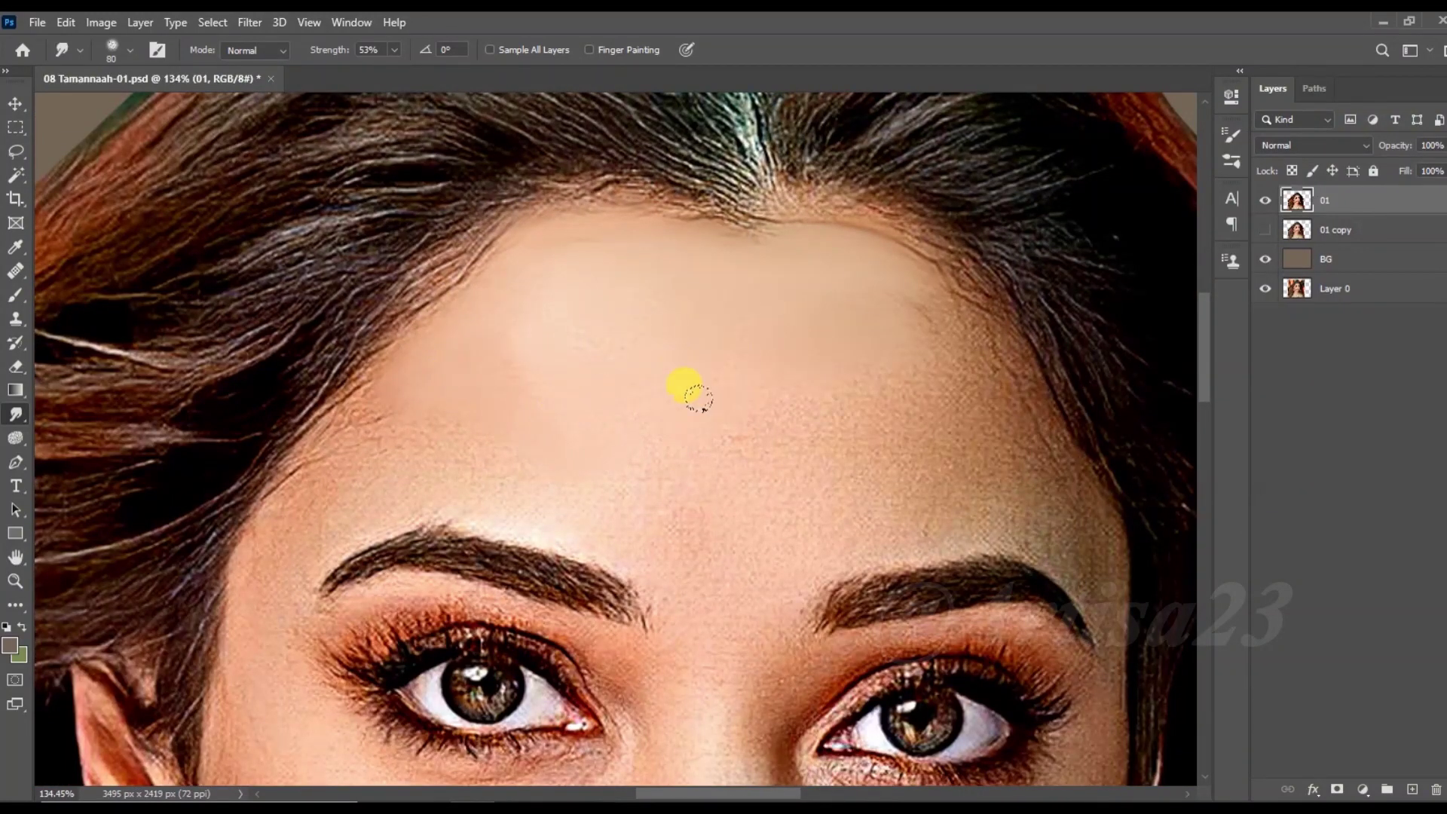
mouse_move(789, 396)
mouse_down()
mouse_move(934, 360)
mouse_move(882, 422)
mouse_move(822, 441)
mouse_up()
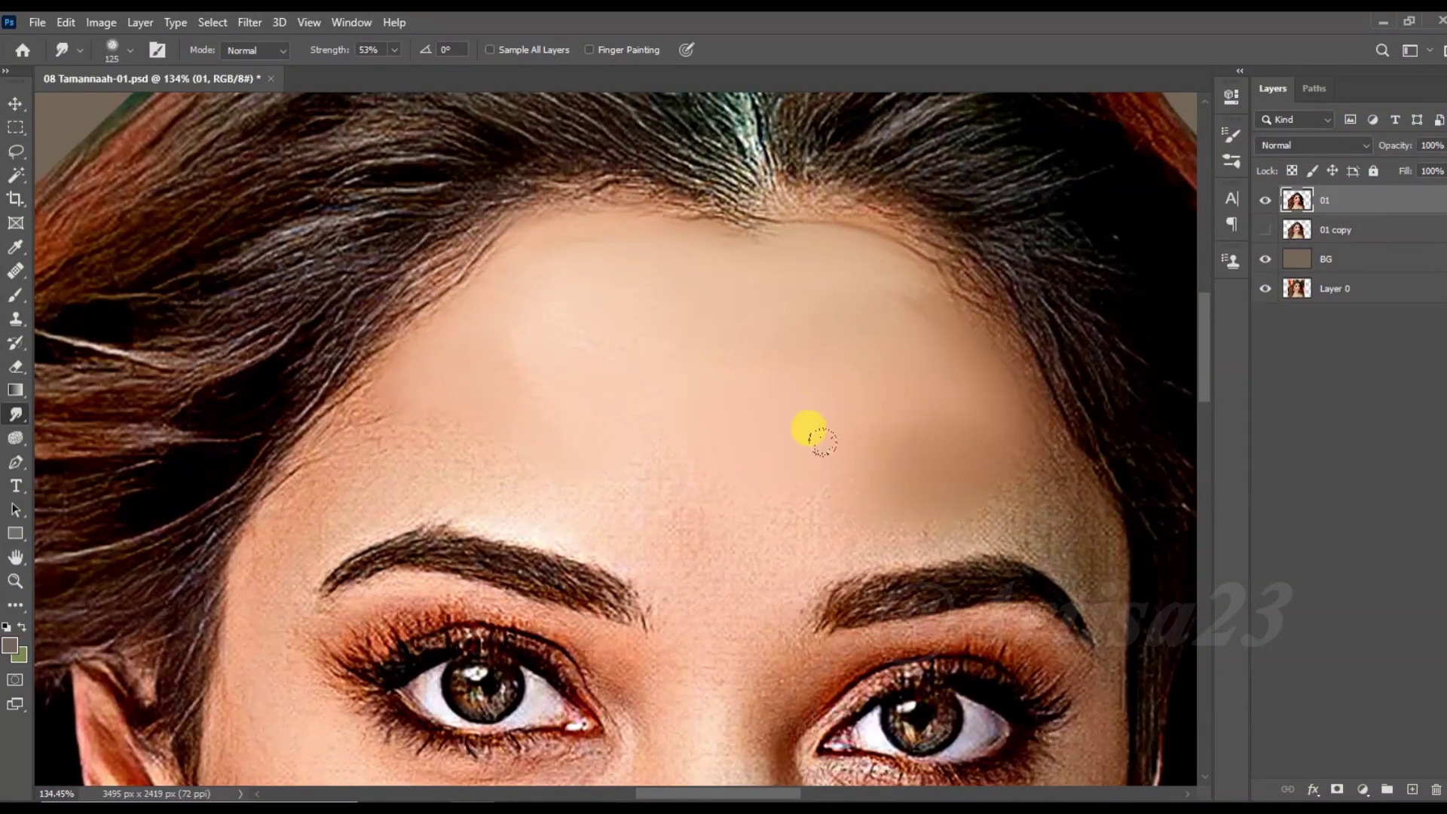
scroll(788, 444, up, 1)
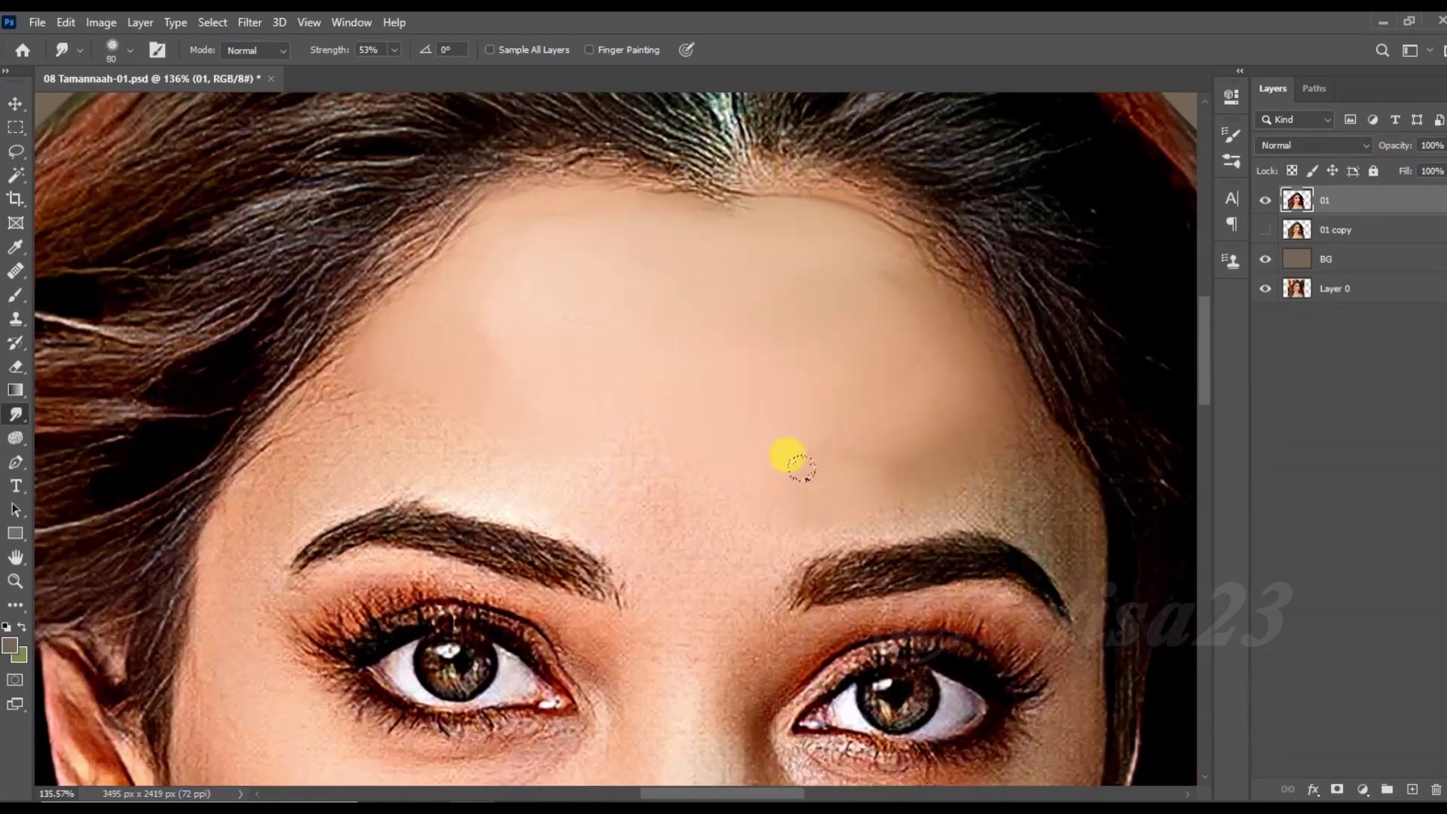
scroll(728, 377, down, 2)
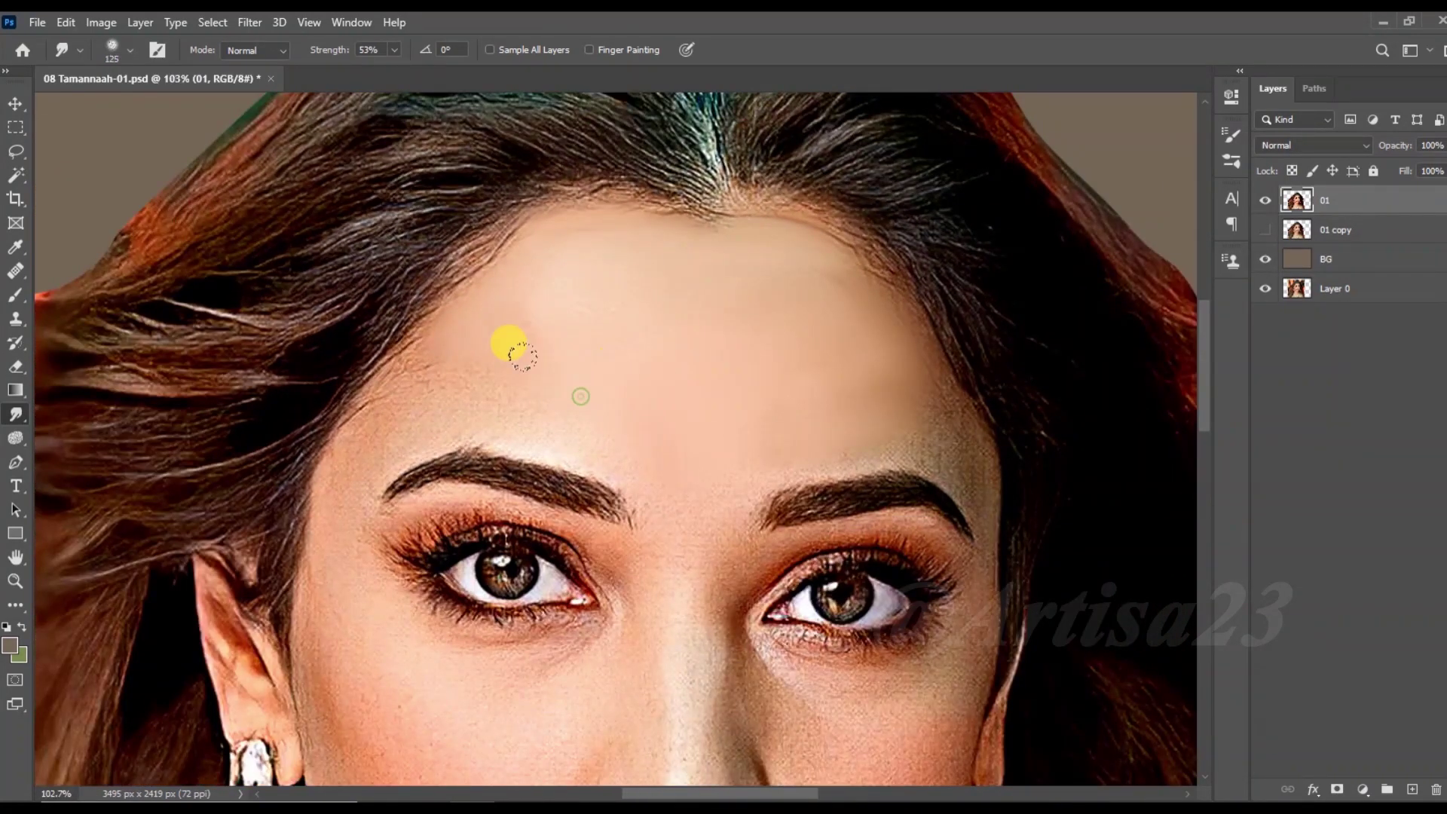
mouse_move(476, 368)
mouse_down()
mouse_move(437, 307)
mouse_move(812, 268)
mouse_up()
key(bracketright)
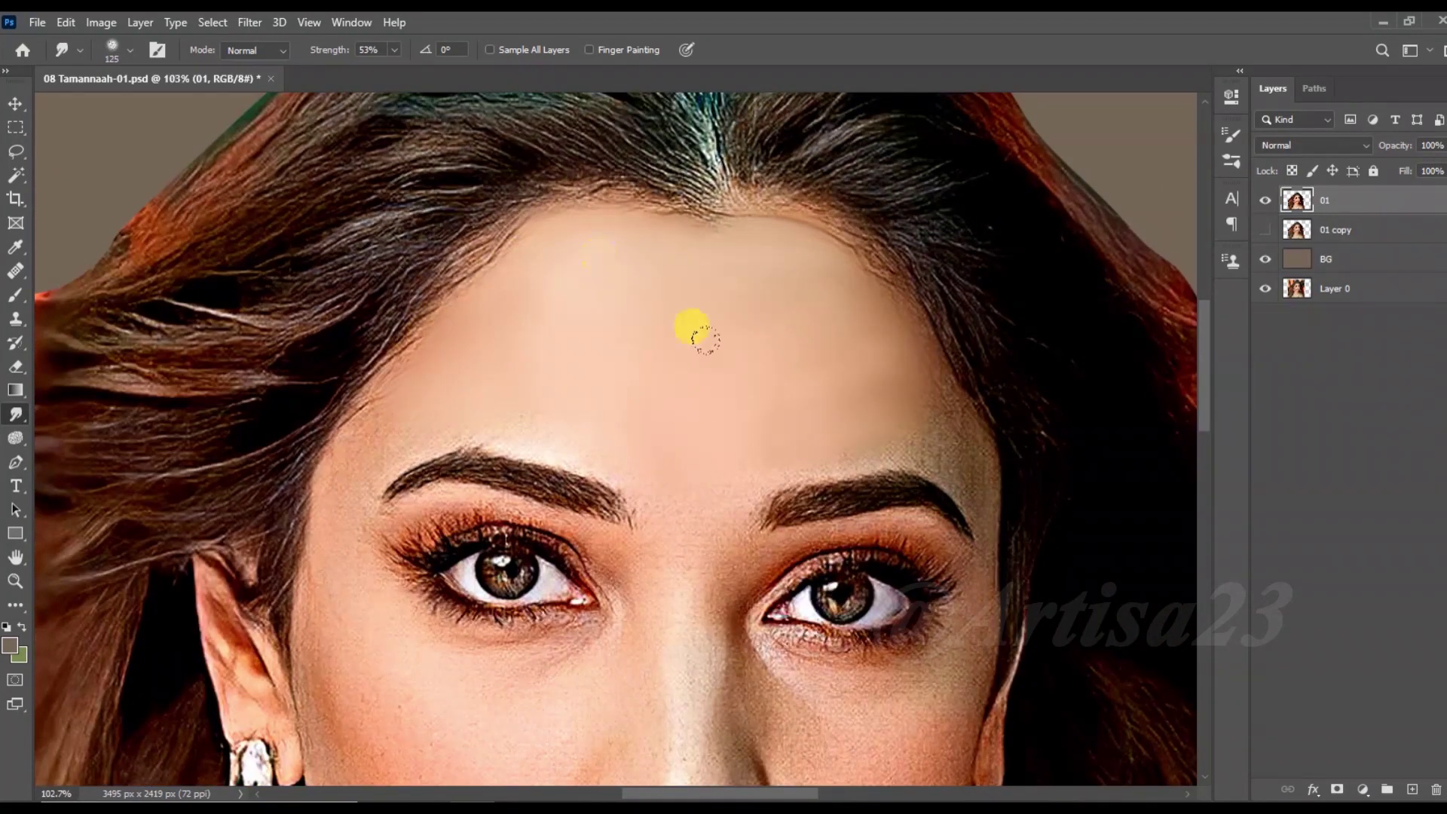
key(bracketleft)
drag(393, 50, 387, 66)
key(bracketright)
key(bracketright)
key(bracketright)
drag(832, 400, 696, 269)
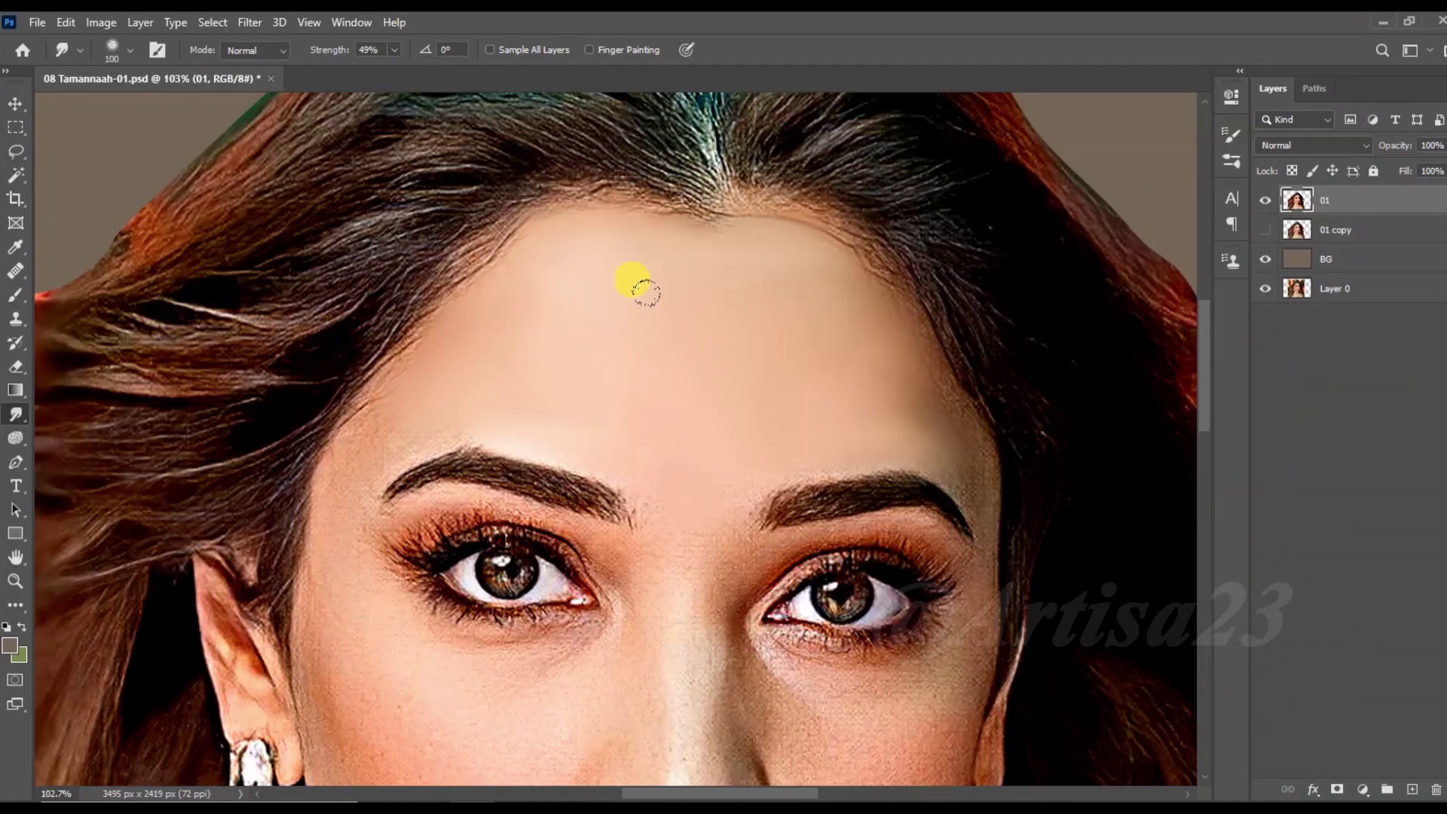
Step: Smudge along the brow, then soften the skin below it and under the left eye with a 45 px brush
scroll(633, 392, down, 2)
scroll(643, 462, up, 2)
scroll(656, 377, up, 2)
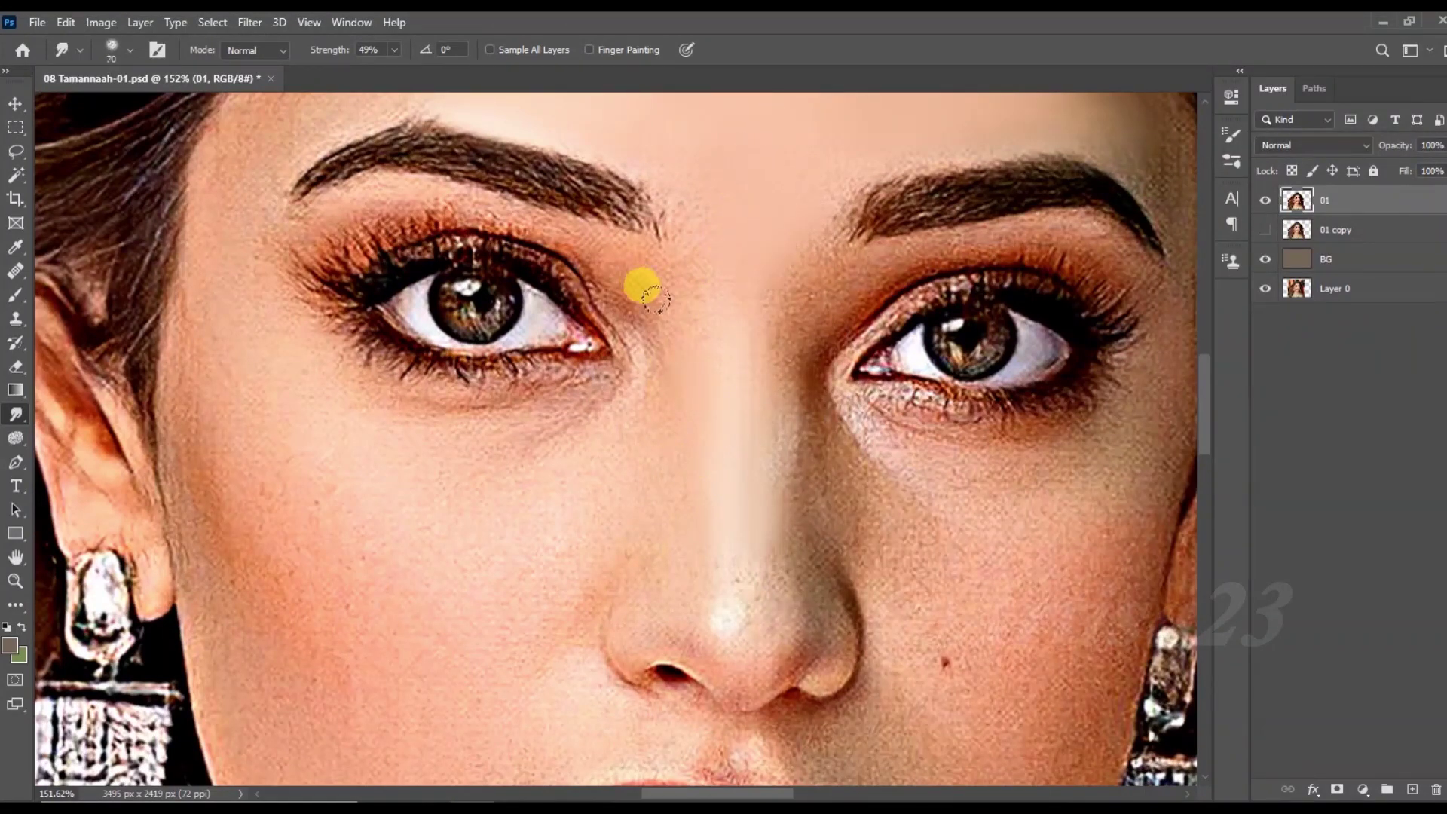
drag(624, 281, 406, 194)
key(bracketleft)
scroll(407, 194, up, 1)
drag(277, 276, 256, 256)
mouse_move(672, 387)
mouse_down()
mouse_move(355, 372)
mouse_move(518, 443)
mouse_up()
Step: Smear the left eyeliner toward the outer corner and smudge the iris with a 30 px brush
mouse_move(633, 327)
mouse_down()
mouse_move(467, 236)
mouse_move(313, 245)
mouse_up()
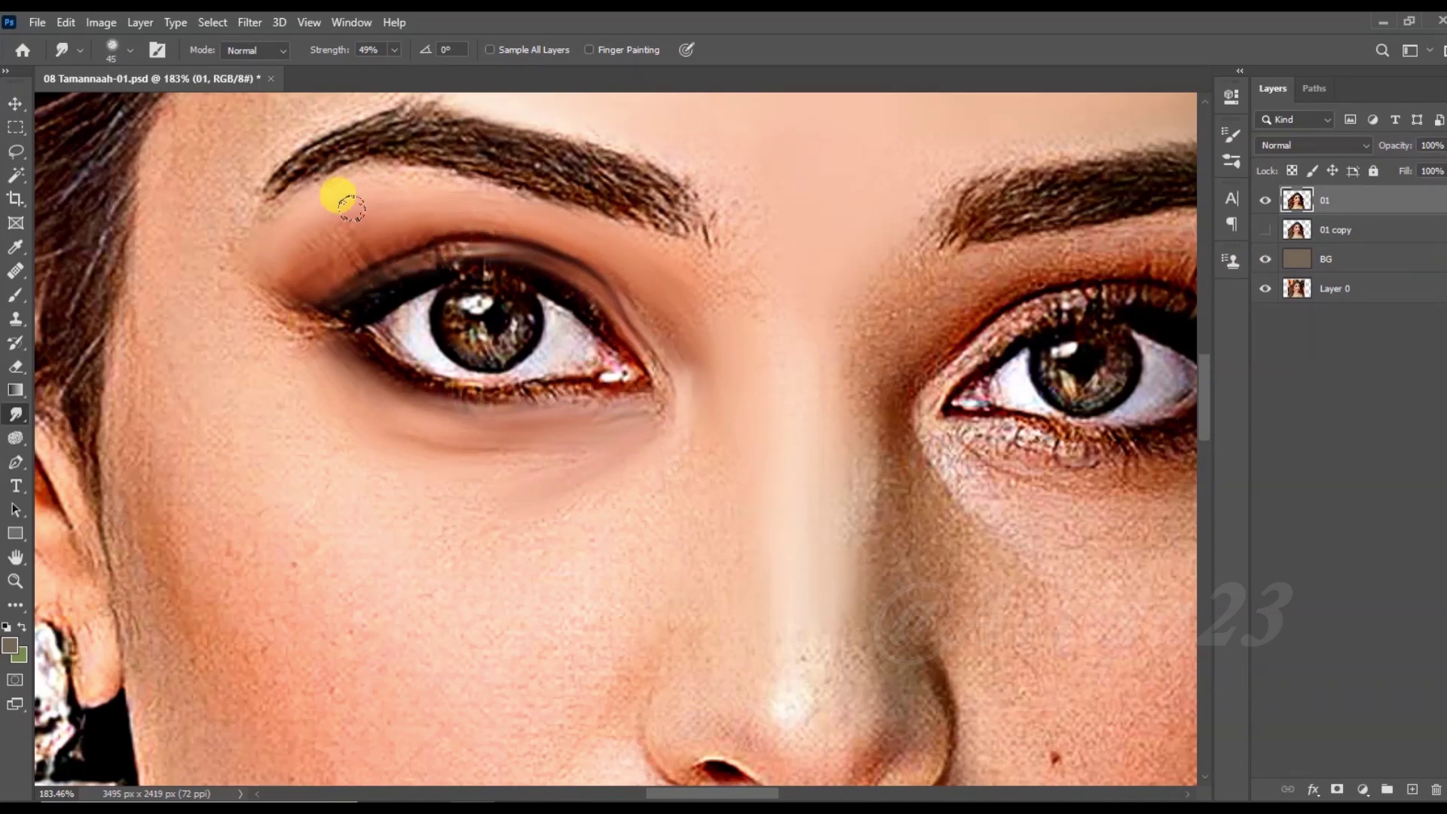
key(bracketright)
key(bracketright)
key(bracketright)
scroll(290, 290, up, 3)
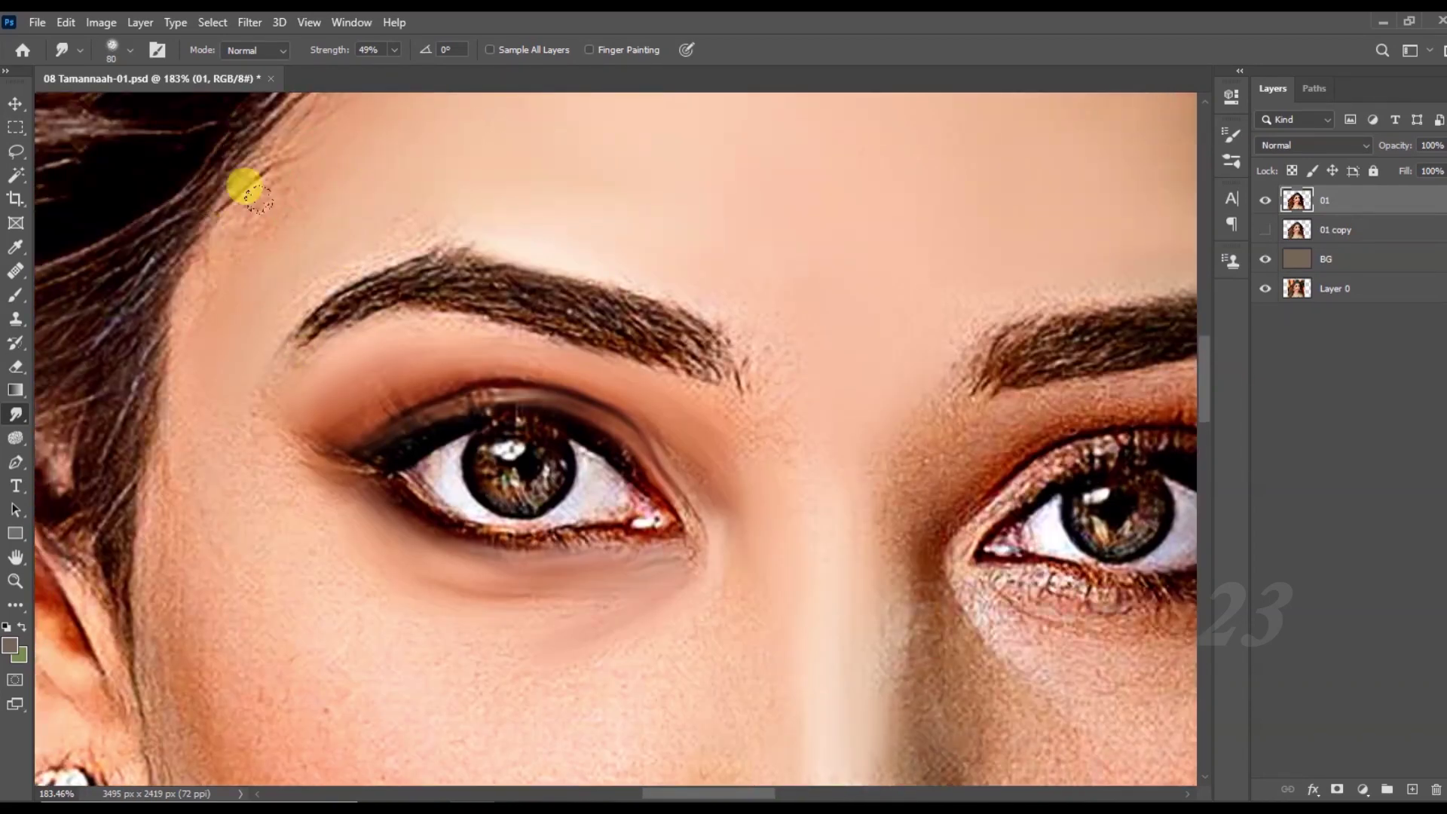
key(bracketleft)
key(bracketleft)
mouse_move(575, 461)
mouse_down()
mouse_move(517, 477)
mouse_move(468, 461)
mouse_move(541, 418)
mouse_move(619, 500)
mouse_move(517, 540)
mouse_move(377, 474)
mouse_up()
key(bracketright)
scroll(632, 438, down, 2)
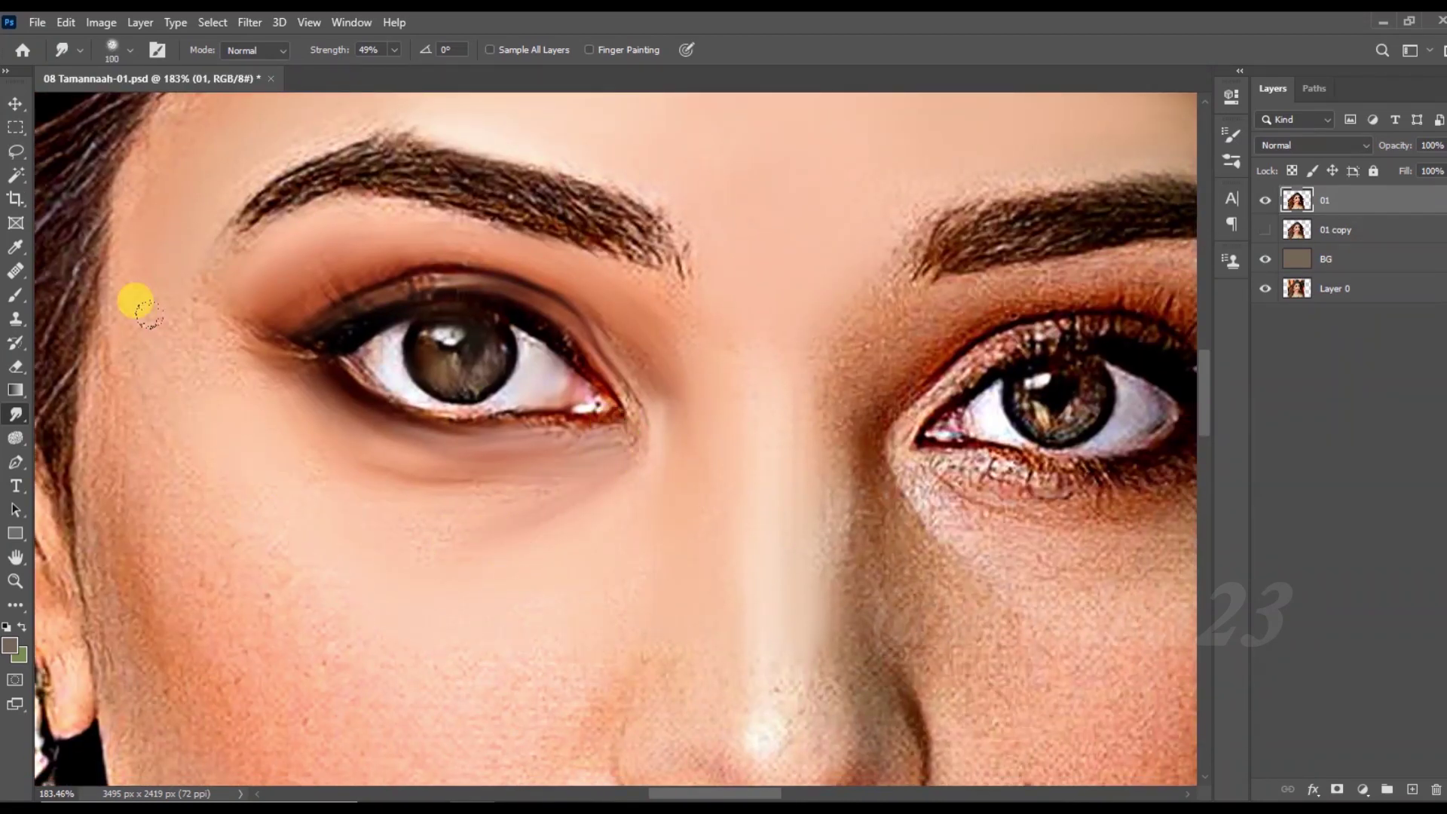
key(ctrl+1)
key(bracketright)
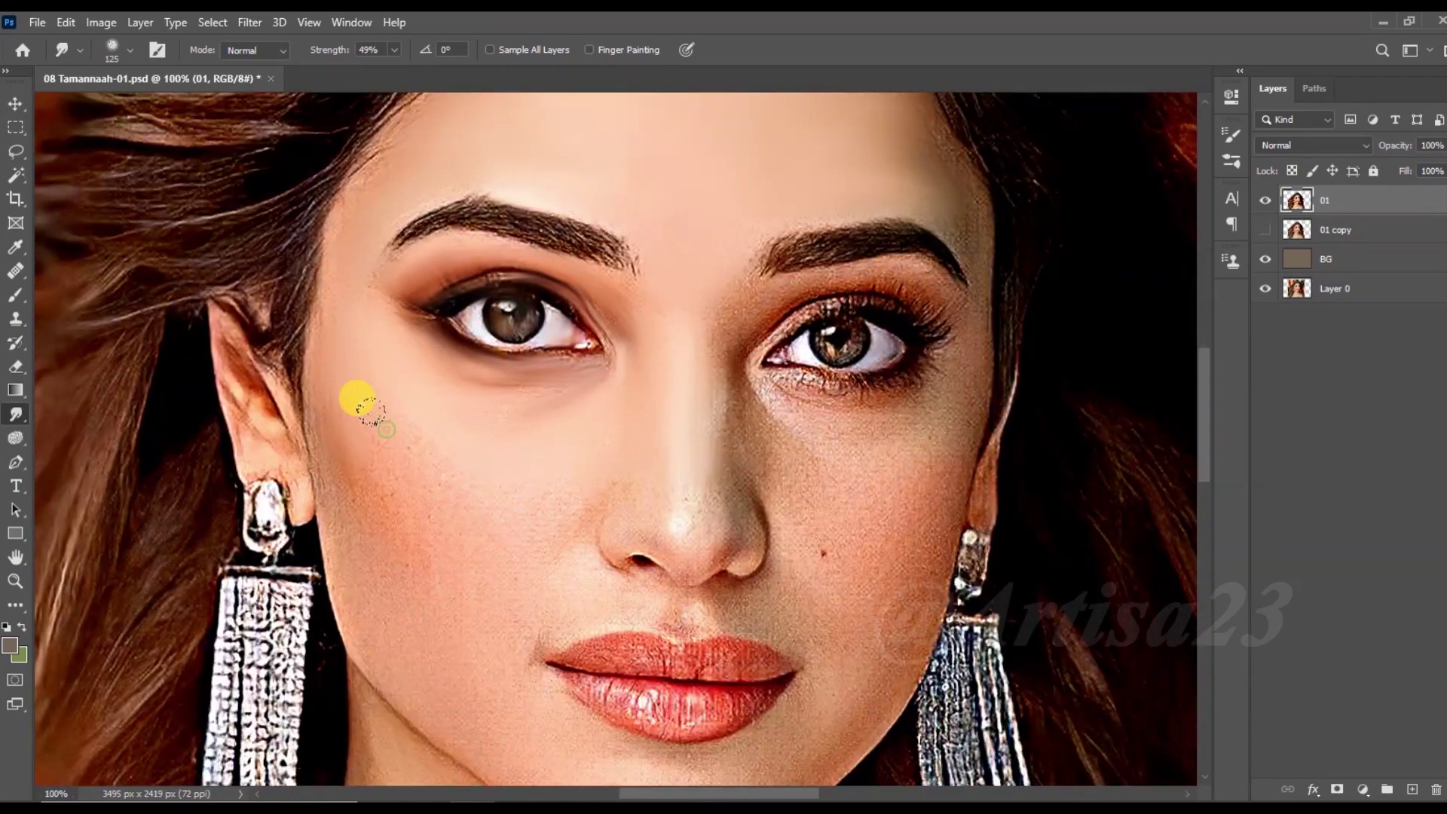
Step: Smudge the cheek edge beside the ear and smooth the chin skin with a 70 px brush
drag(355, 452, 377, 599)
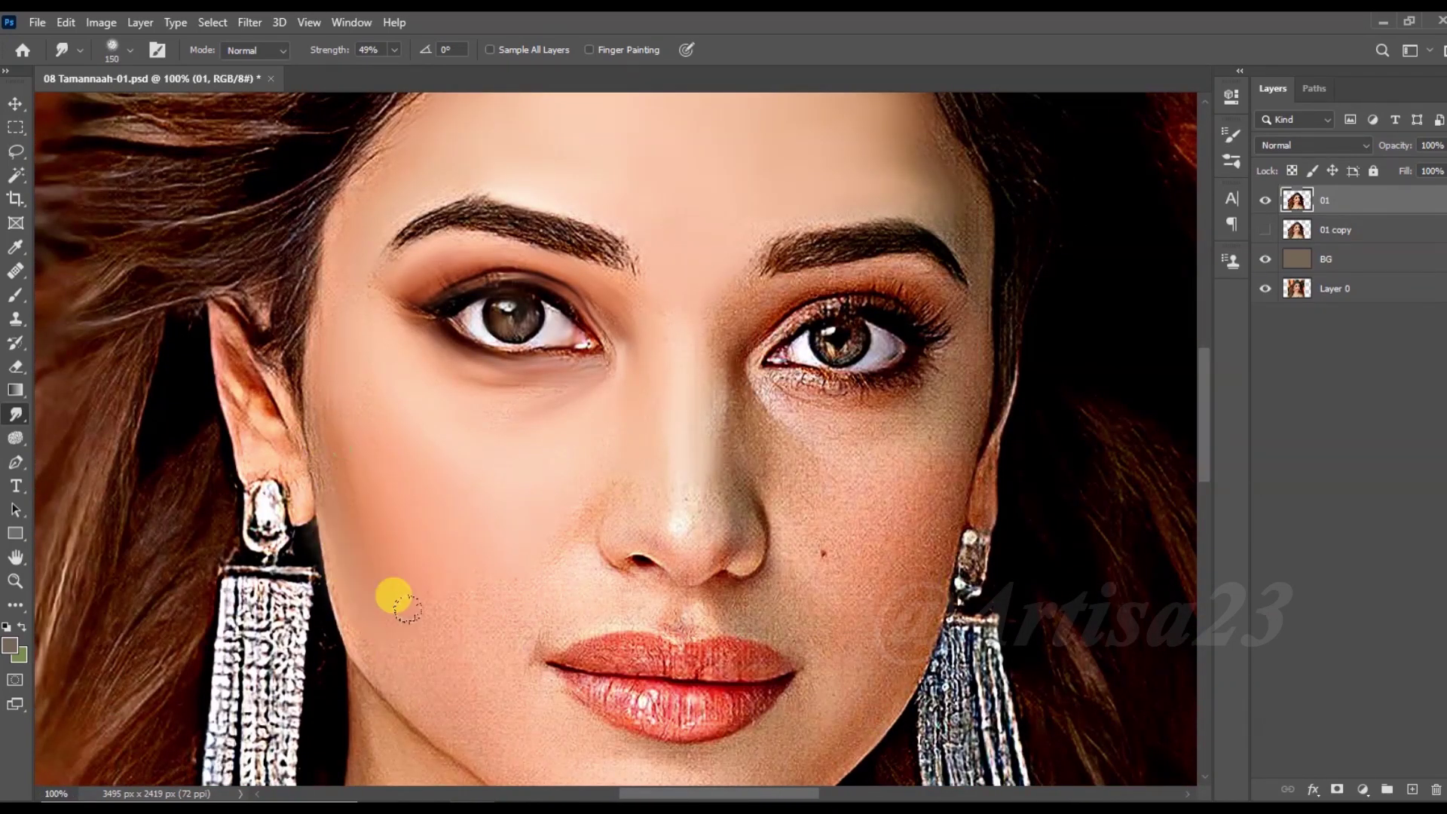
drag(441, 660, 429, 543)
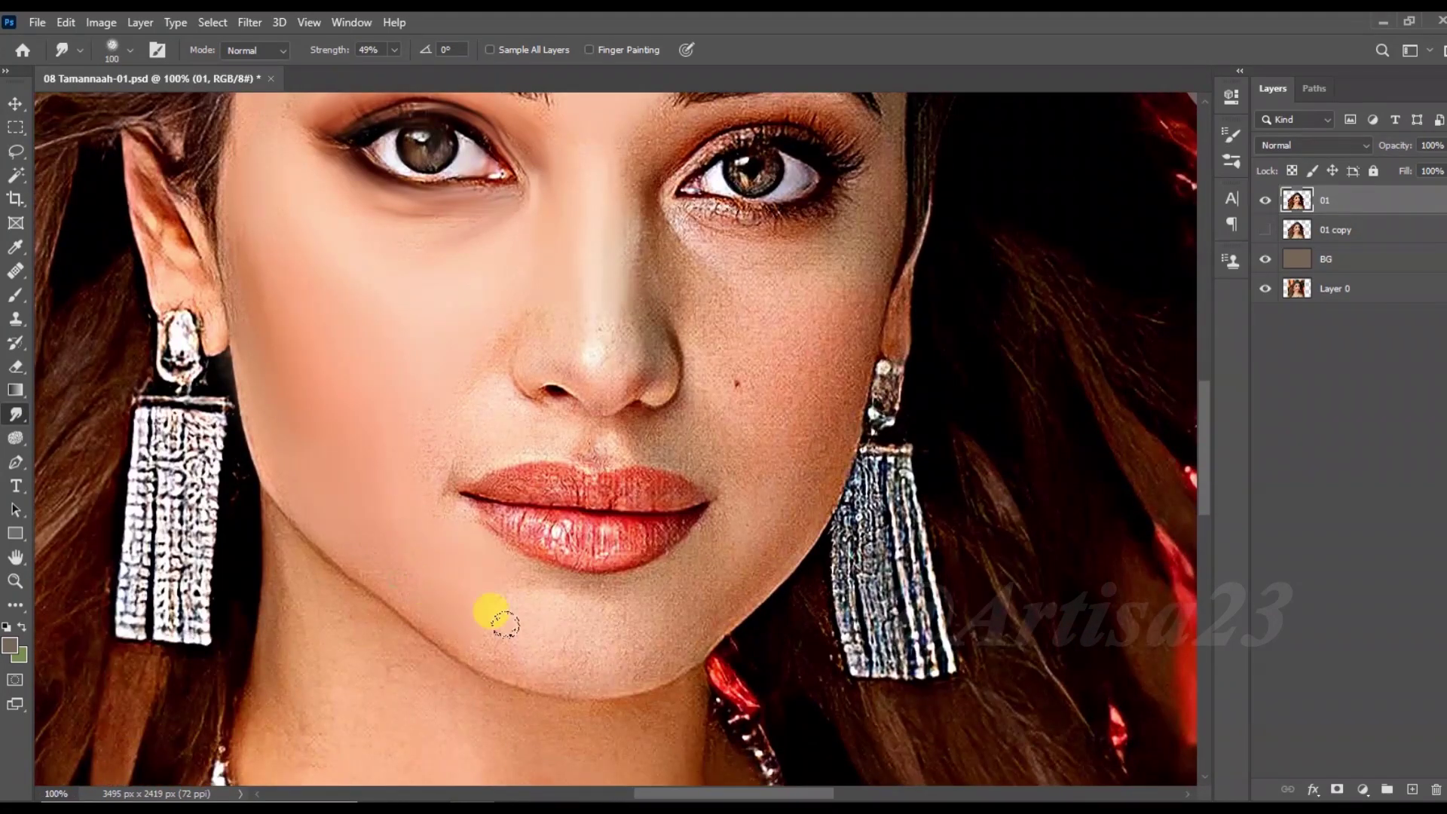
key(bracketleft)
mouse_move(550, 606)
mouse_down()
mouse_move(607, 624)
mouse_move(678, 579)
mouse_move(619, 652)
mouse_up()
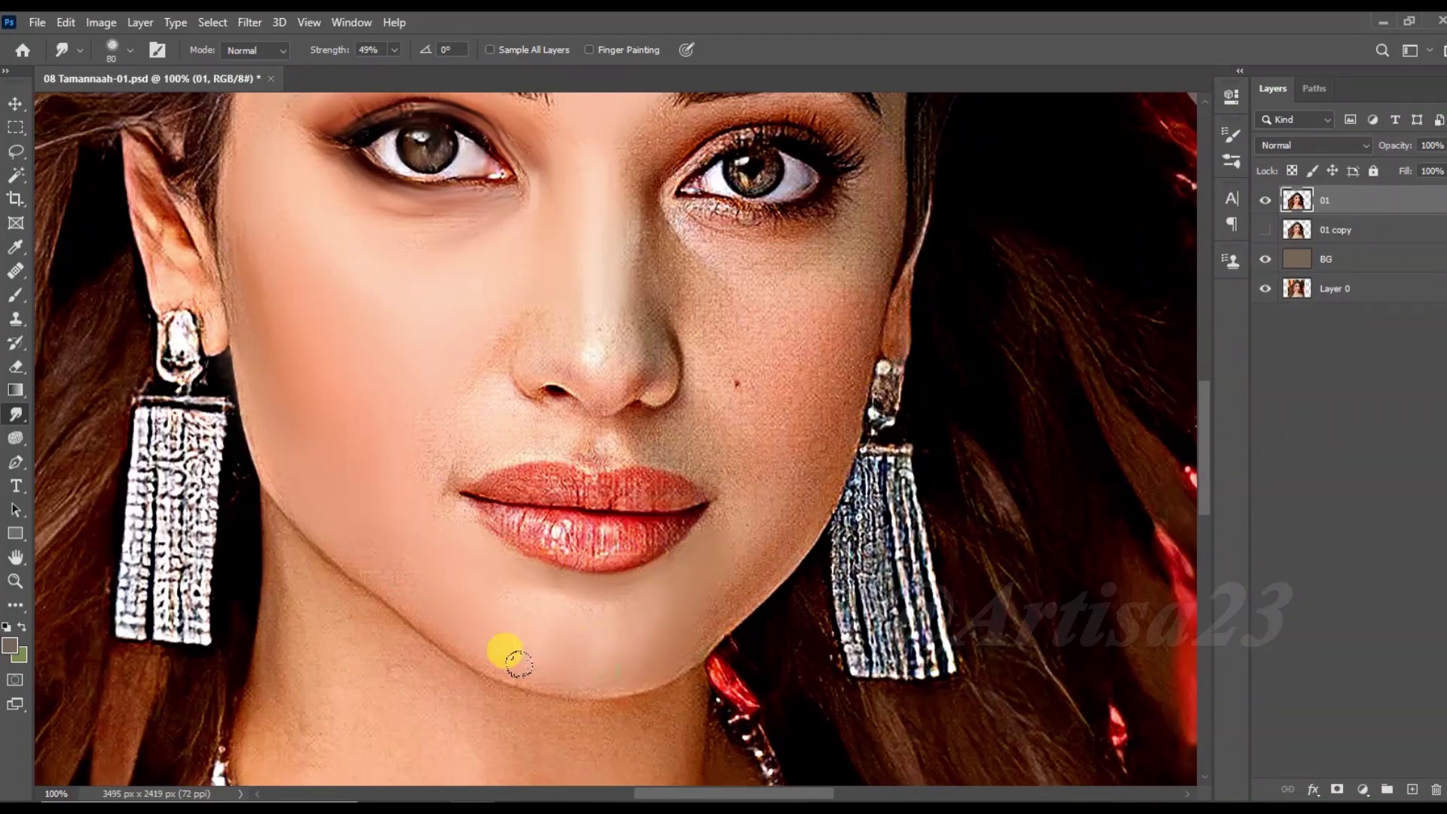
scroll(577, 425, up, 2)
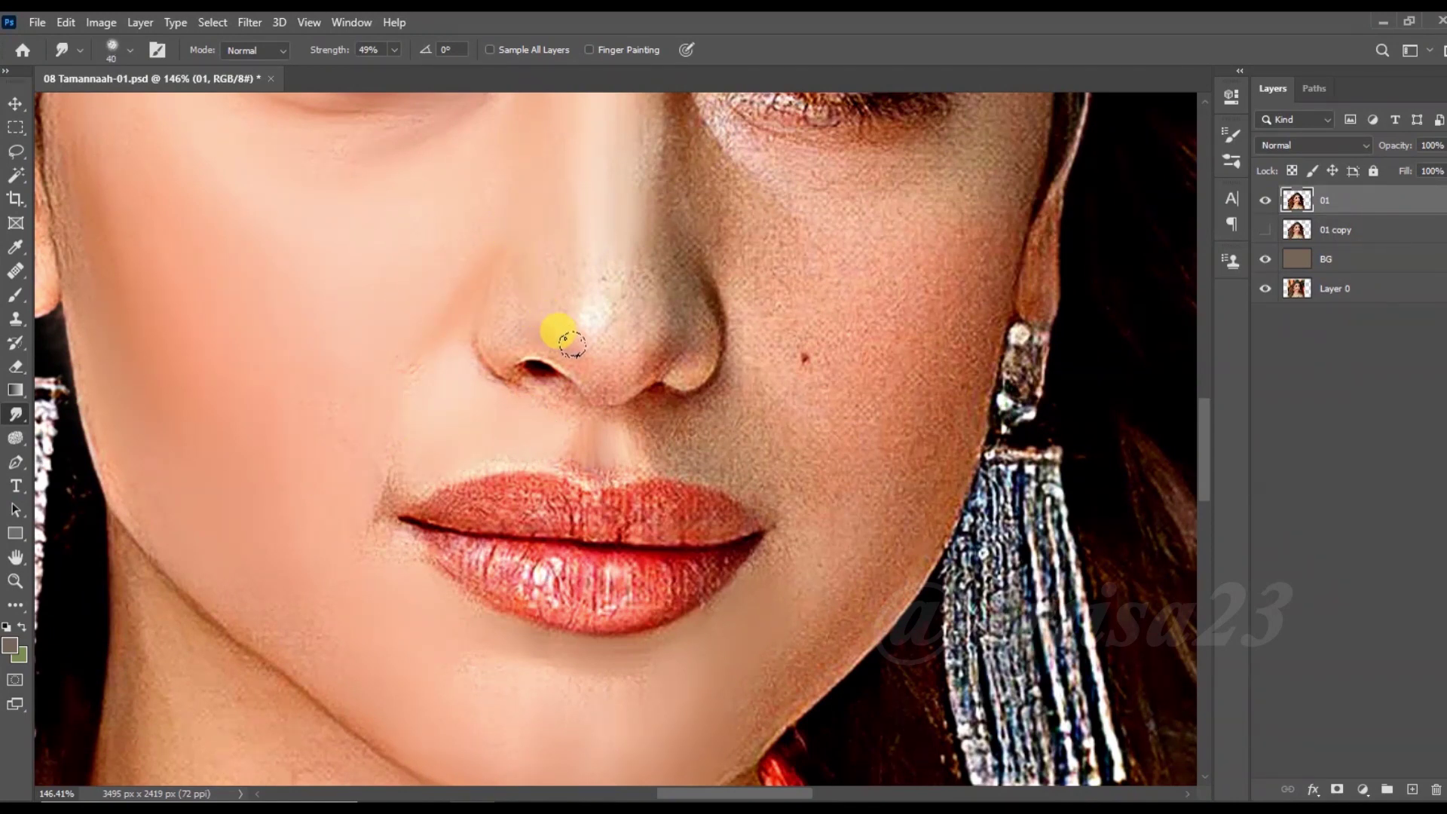
key(bracketleft)
Step: Smooth the skin under the right eye and smudge down from its outer corner
drag(678, 156, 598, 285)
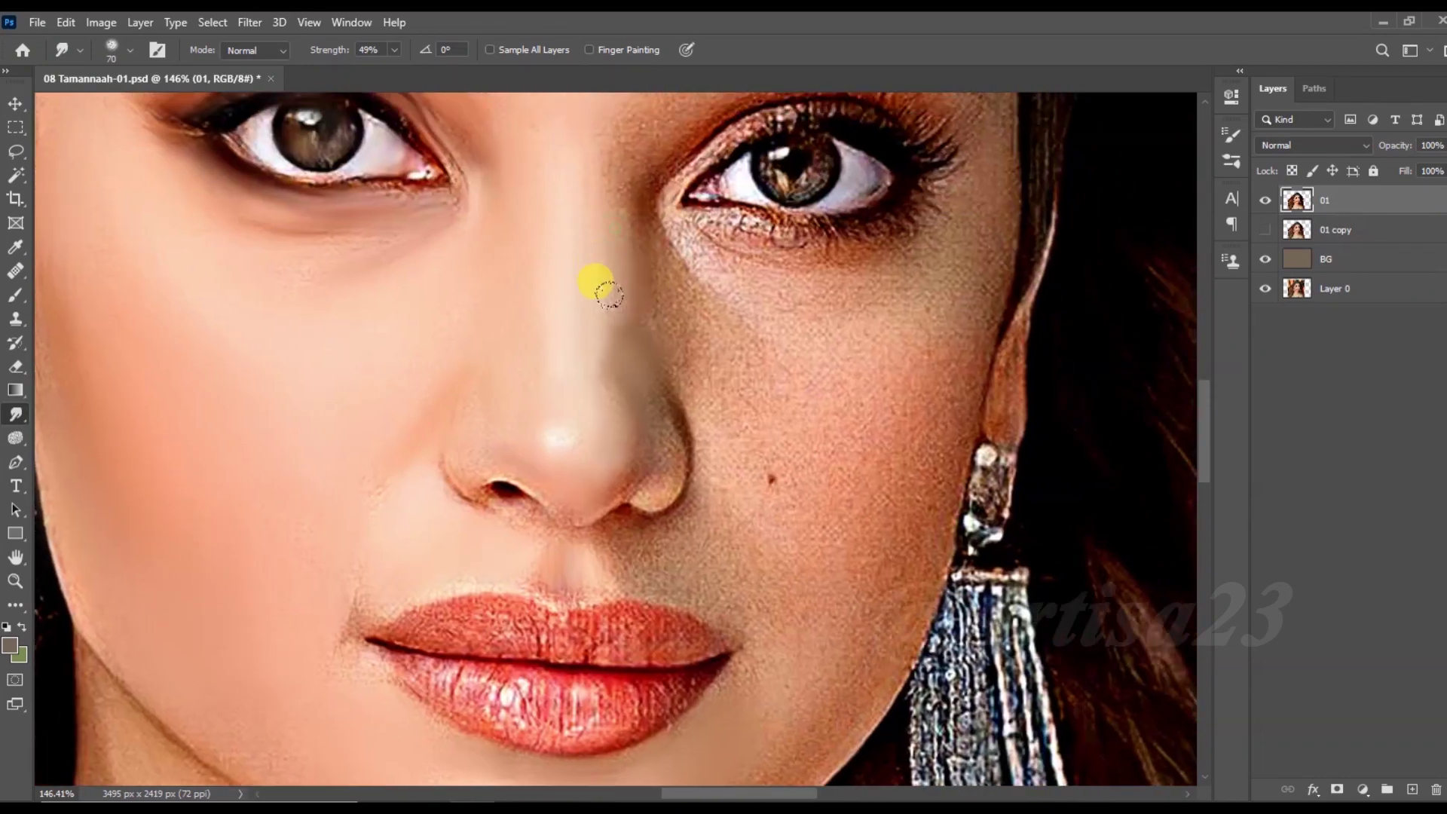
key(bracketright)
drag(829, 267, 780, 389)
key(bracketleft)
key(bracketleft)
key(bracketleft)
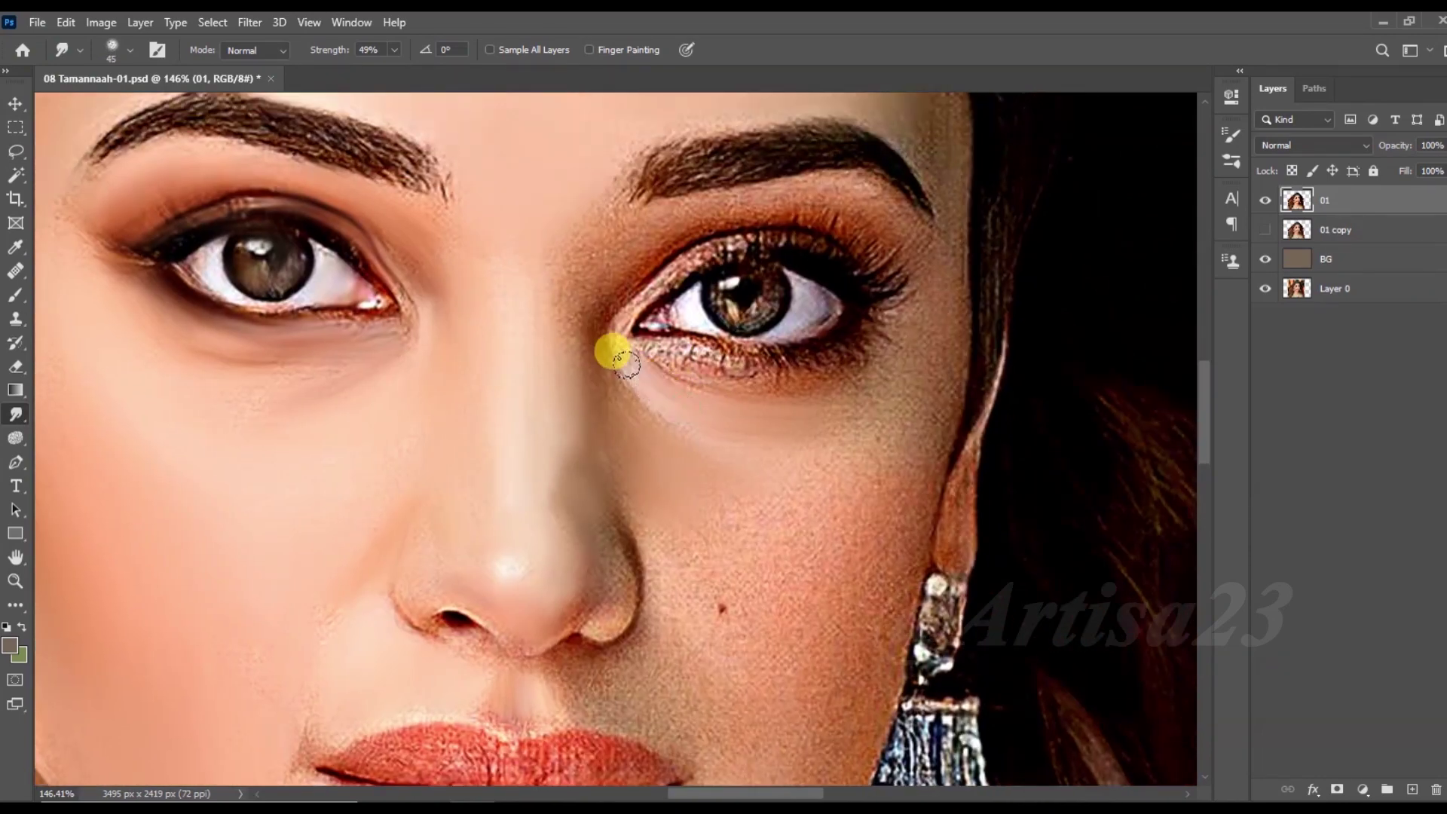
mouse_move(853, 345)
mouse_down()
mouse_move(854, 234)
mouse_move(746, 226)
mouse_move(853, 229)
mouse_move(856, 302)
mouse_move(699, 252)
mouse_move(682, 318)
mouse_move(791, 300)
mouse_move(833, 352)
mouse_move(915, 365)
mouse_up()
key(bracketleft)
key(bracketleft)
key(bracketleft)
key(bracketleft)
key(bracketright)
drag(887, 300, 881, 377)
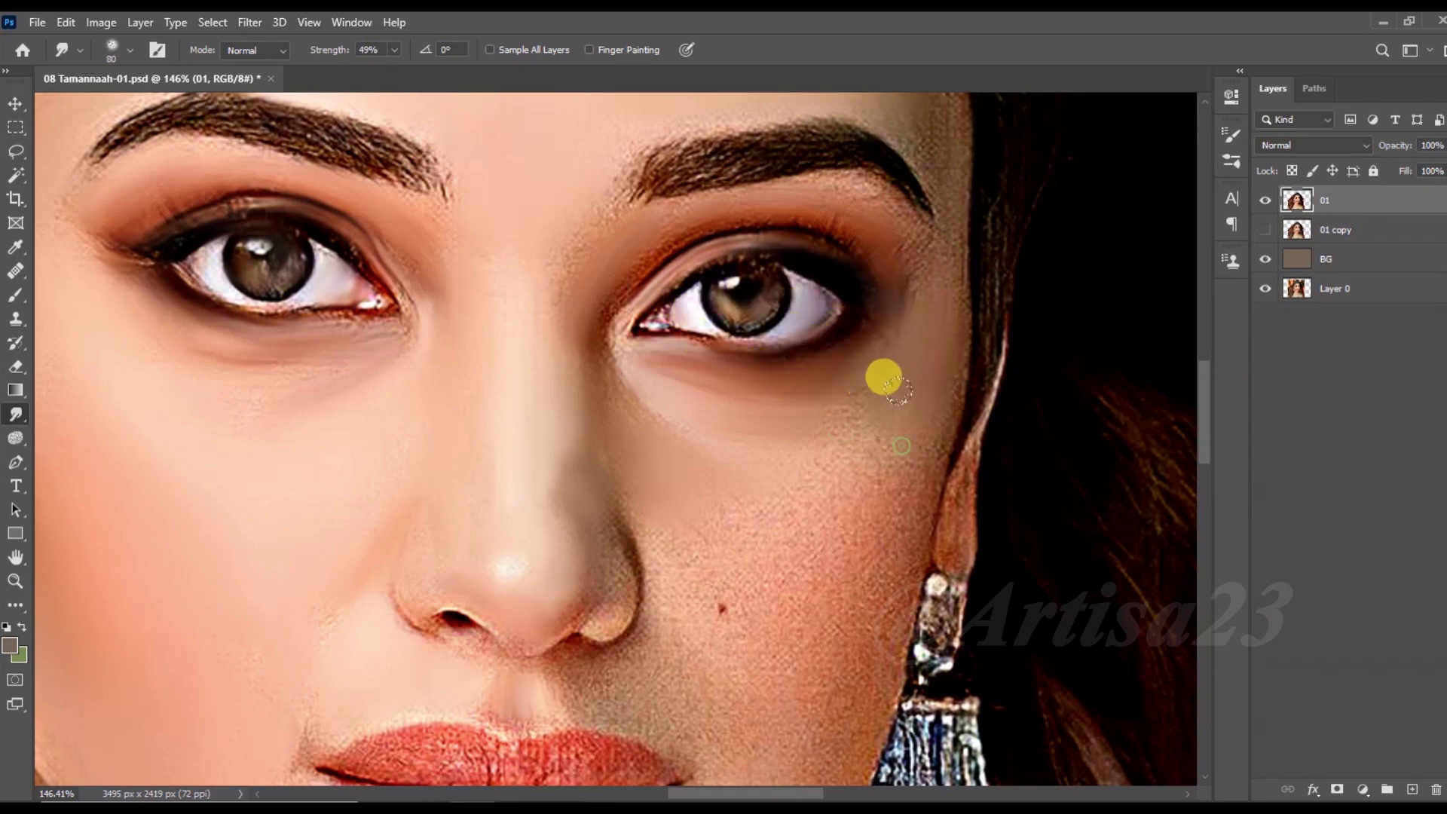
Step: Smooth the cheek beside the nose, the right nostril and the area above the upper lip
scroll(830, 297, down, 2)
scroll(856, 214, down, 4)
key(bracketleft)
key(bracketleft)
mouse_move(818, 303)
mouse_down()
mouse_move(681, 275)
mouse_move(758, 414)
mouse_move(688, 336)
mouse_move(642, 316)
mouse_move(765, 472)
mouse_move(761, 574)
mouse_move(704, 478)
mouse_move(633, 490)
mouse_move(549, 440)
mouse_move(571, 456)
mouse_up()
key(bracketright)
key(bracketright)
key(bracketright)
key(bracketleft)
key(bracketleft)
key(bracketleft)
drag(606, 385, 550, 437)
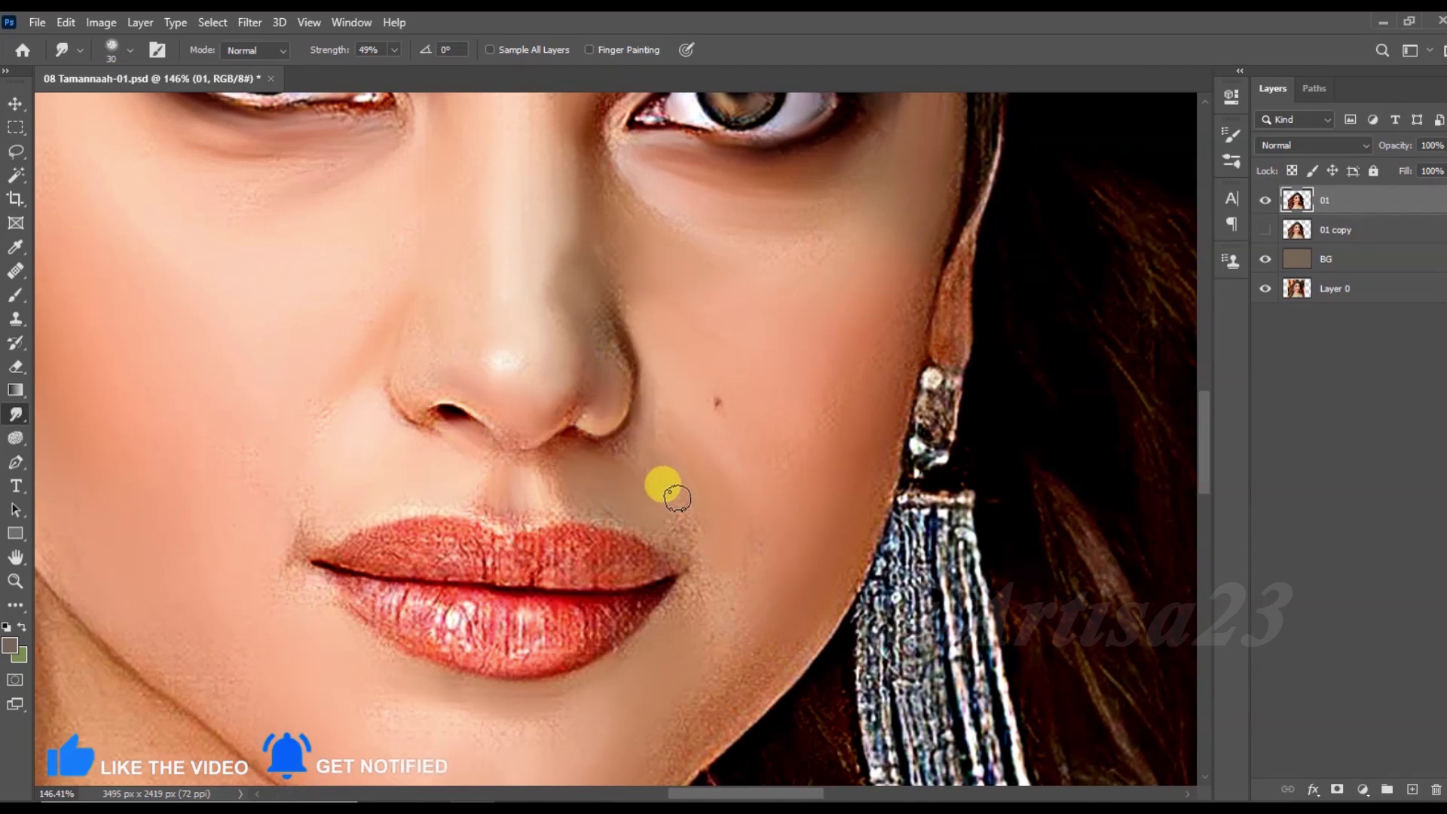
key(bracketright)
mouse_move(501, 426)
mouse_down()
mouse_move(458, 538)
mouse_move(619, 554)
mouse_move(571, 609)
mouse_move(483, 615)
mouse_move(387, 584)
mouse_move(301, 593)
mouse_up()
key(bracketright)
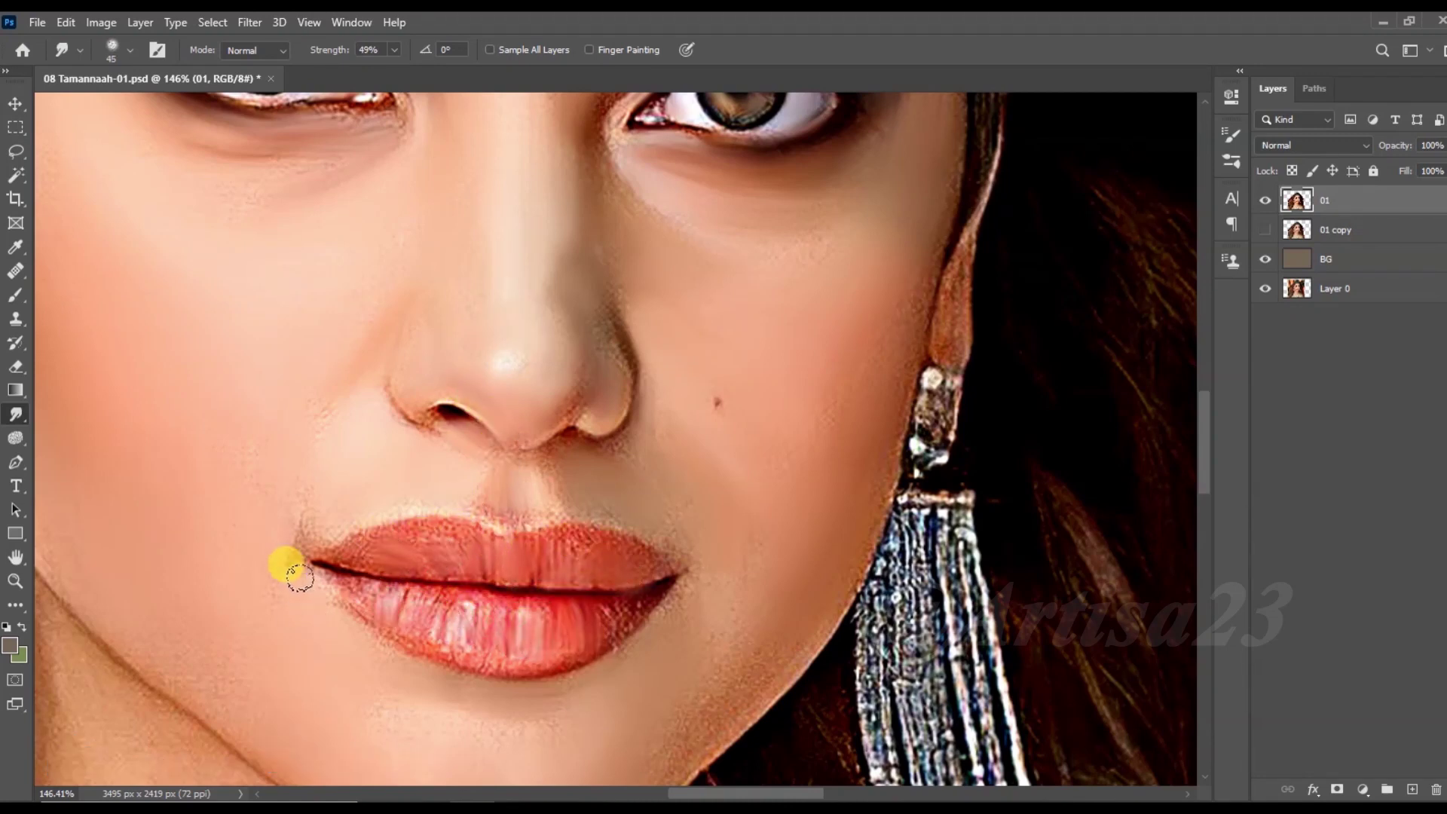
Step: Smooth the front edge of the ear with a 35 px smudge brush
scroll(724, 444, down, 2)
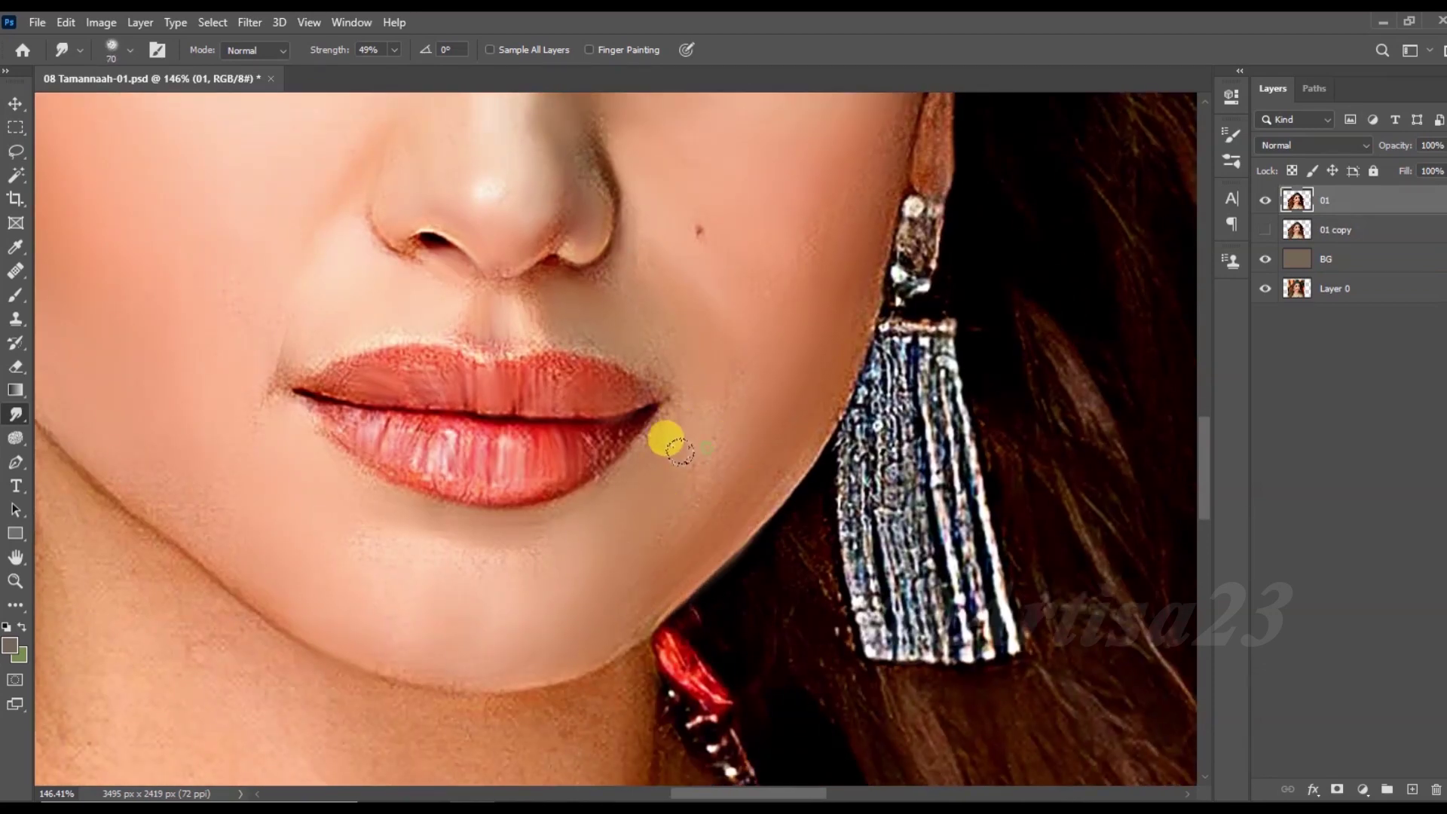
scroll(694, 476, down, 2)
key(bracketright)
key(bracketright)
key(bracketright)
scroll(255, 219, up, 3)
key(bracketleft)
key(bracketleft)
key(bracketleft)
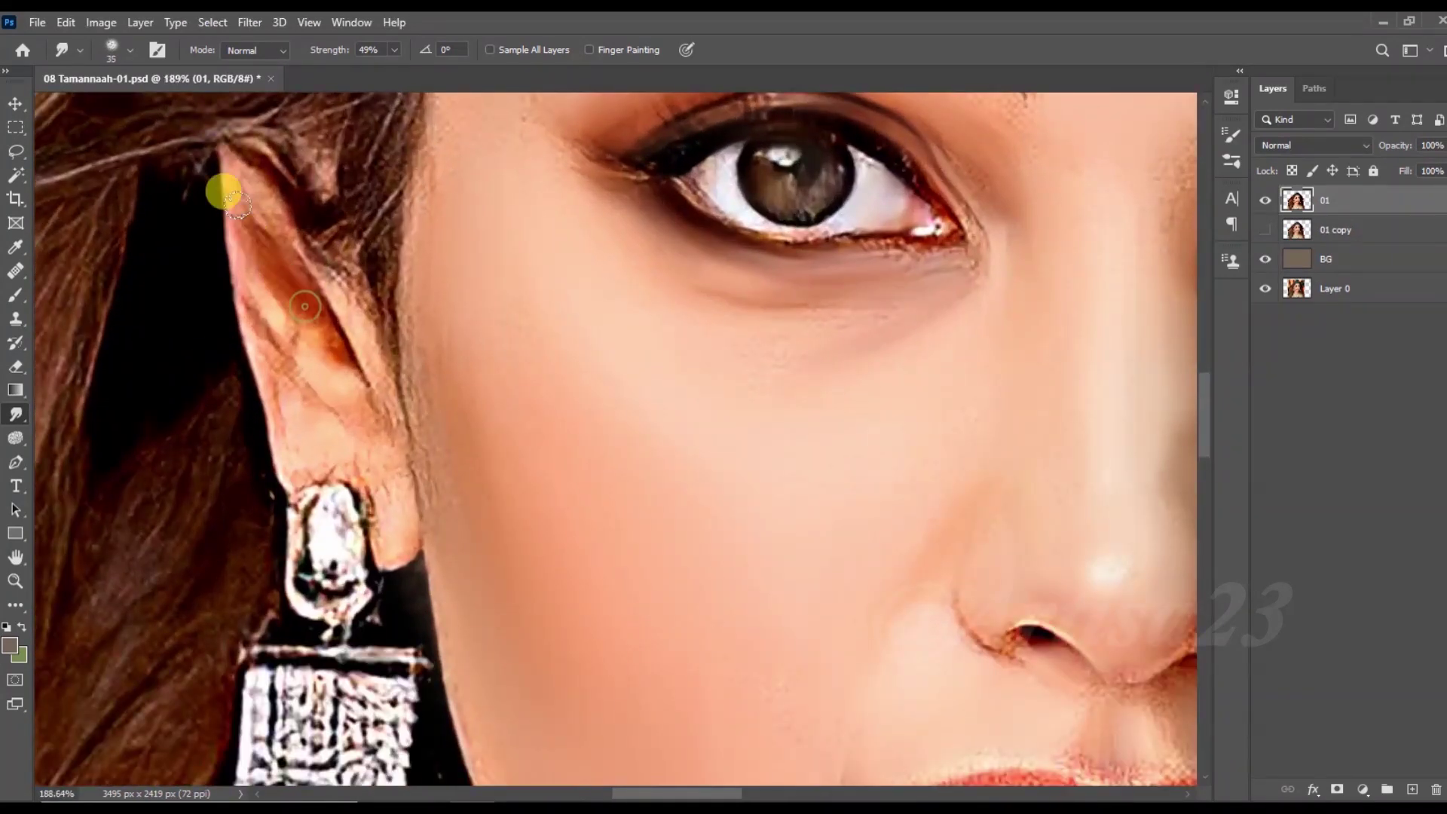
drag(257, 303, 427, 507)
key(bracketright)
scroll(425, 143, down, 2)
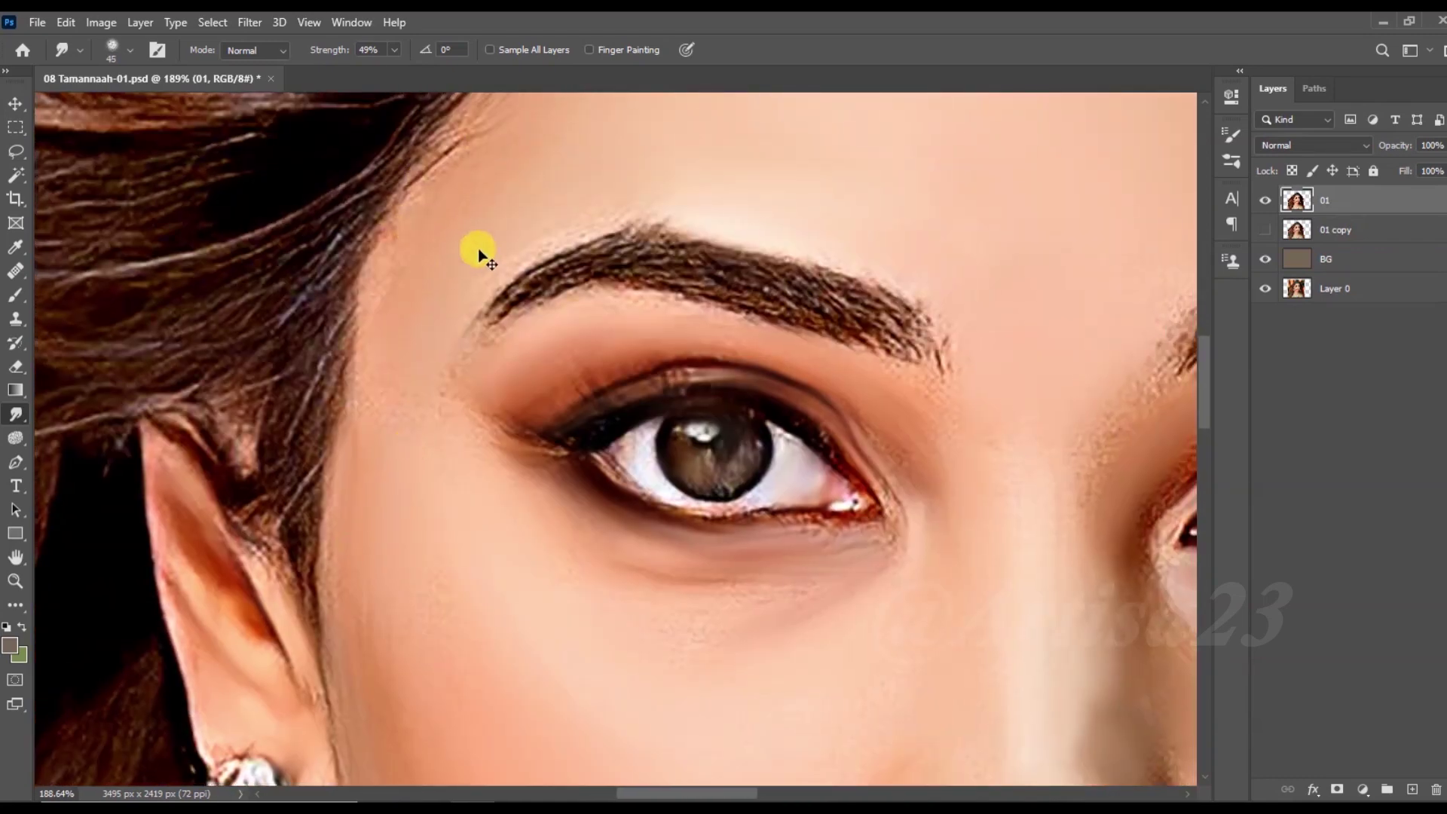
scroll(478, 249, down, 2)
scroll(618, 522, up, 1)
Step: Smooth the jawline toward the chin and soften the neck crease and skin texture
drag(618, 522, 541, 390)
key(bracketright)
key(bracketright)
key(bracketright)
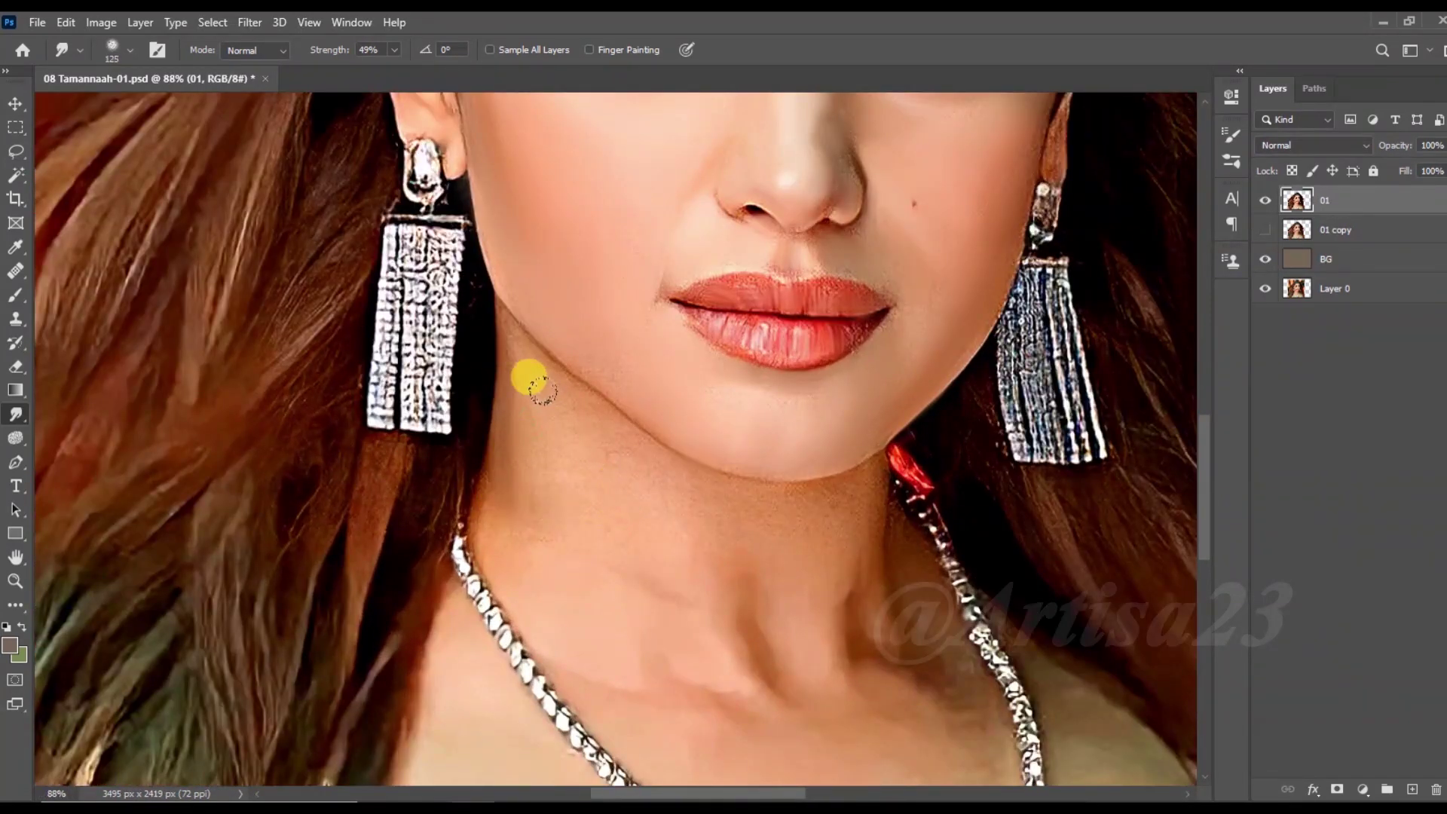
key(bracketleft)
drag(682, 463, 838, 480)
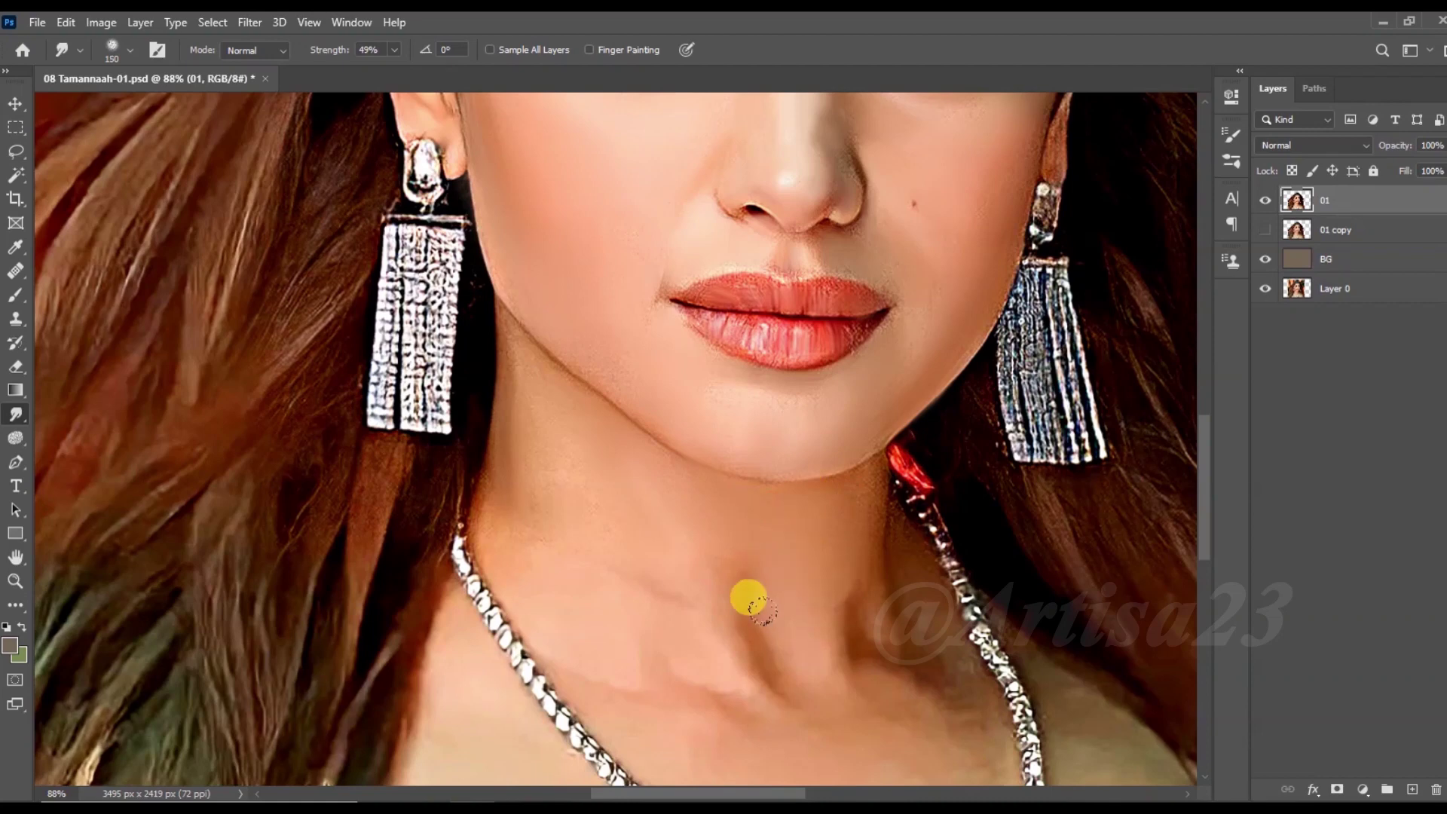
drag(750, 599, 704, 464)
drag(673, 519, 706, 531)
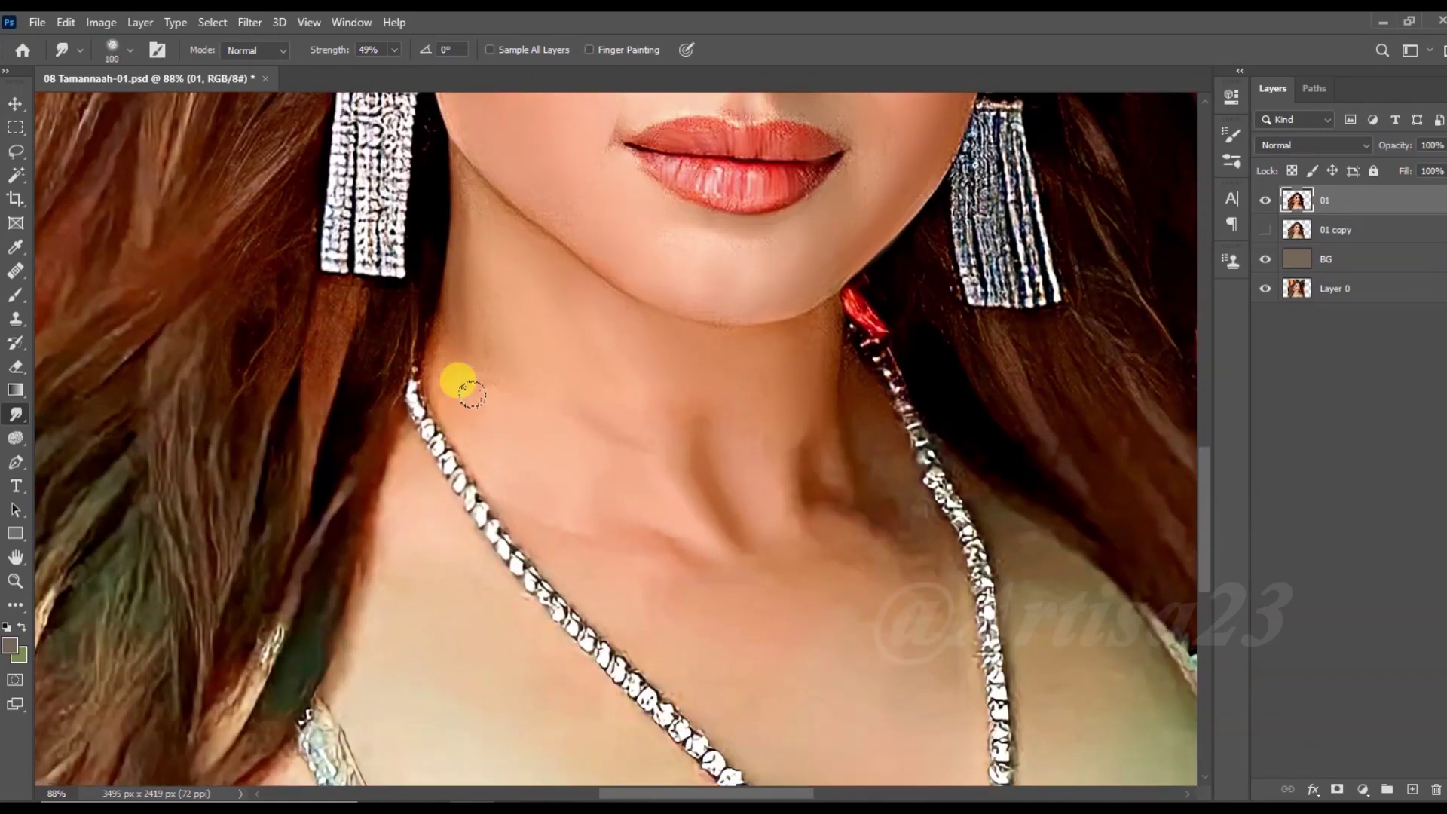
mouse_move(859, 494)
mouse_down()
mouse_move(872, 556)
mouse_move(824, 575)
mouse_move(692, 452)
mouse_up()
key(bracketright)
key(bracketright)
key(bracketright)
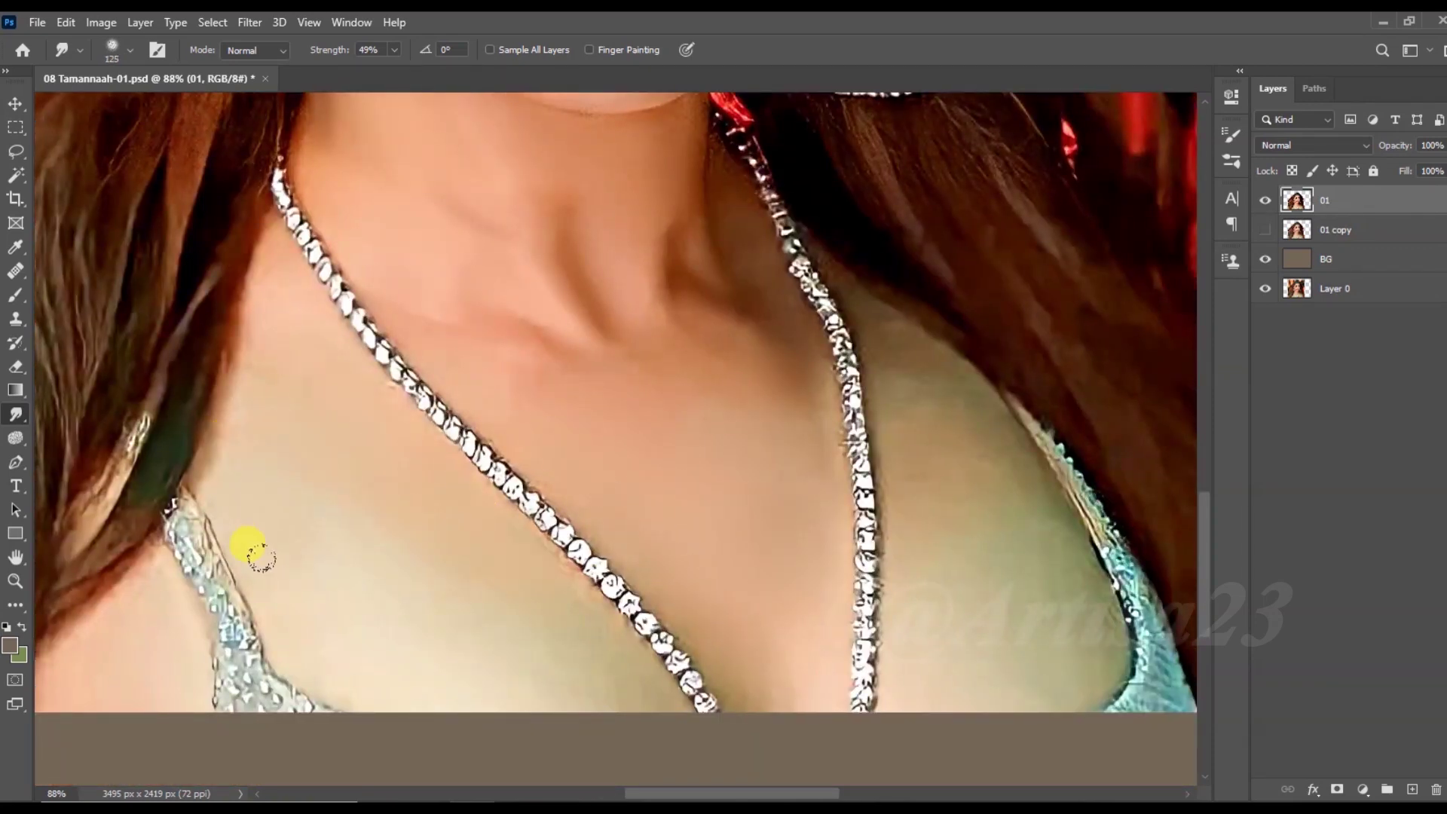
Step: Smear skin tone down into the band along the bottom edge, working left to right
scroll(490, 467, down, 3)
scroll(497, 536, down, 1)
key(bracketright)
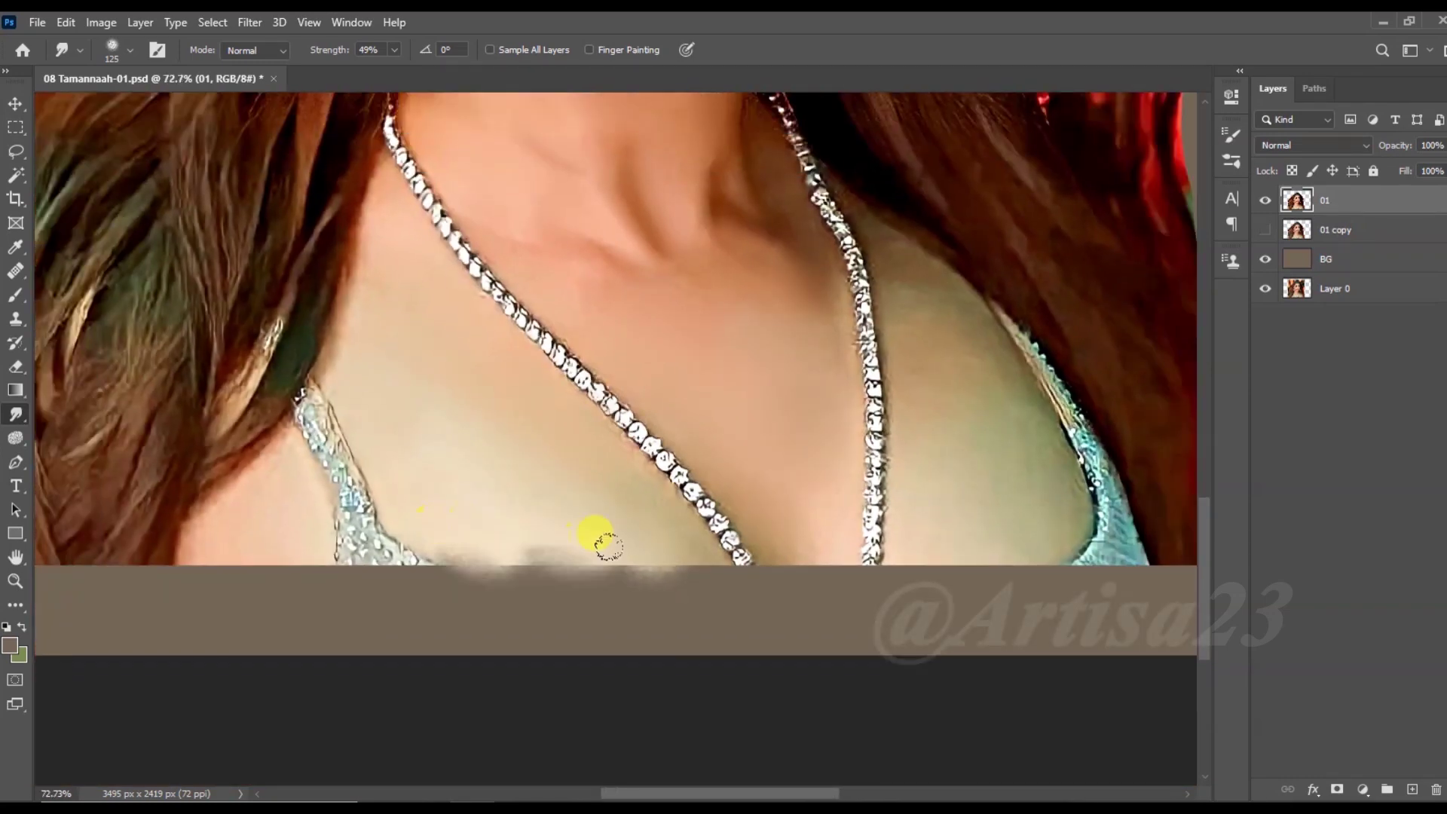
drag(588, 542, 420, 501)
mouse_move(249, 509)
mouse_down()
mouse_move(242, 462)
mouse_move(281, 562)
mouse_move(345, 538)
mouse_up()
drag(671, 563, 821, 579)
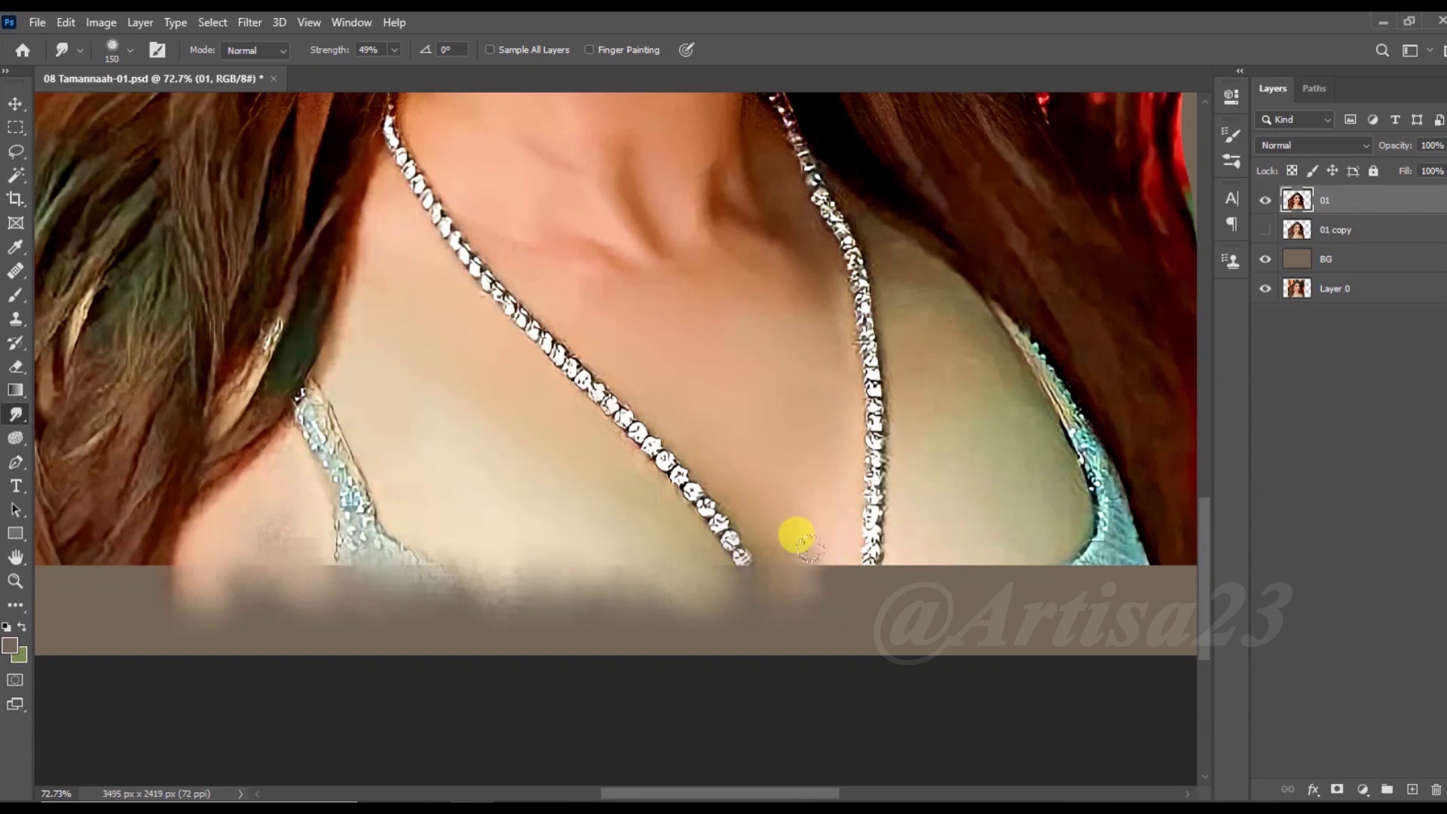
mouse_move(724, 561)
mouse_down()
mouse_move(1002, 565)
mouse_move(994, 548)
mouse_up()
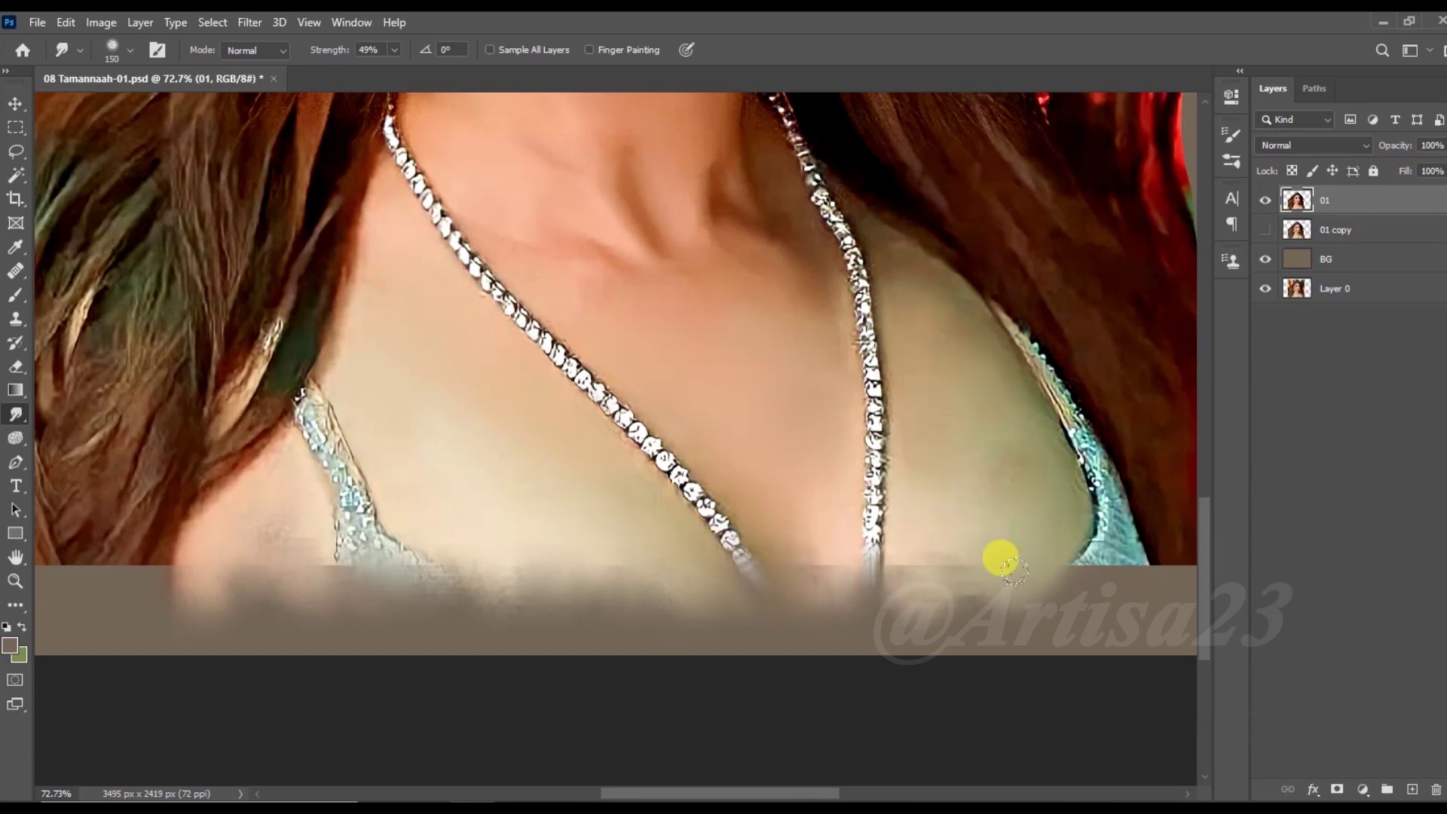
key(bracketleft)
key(bracketleft)
scroll(1004, 580, down, 3)
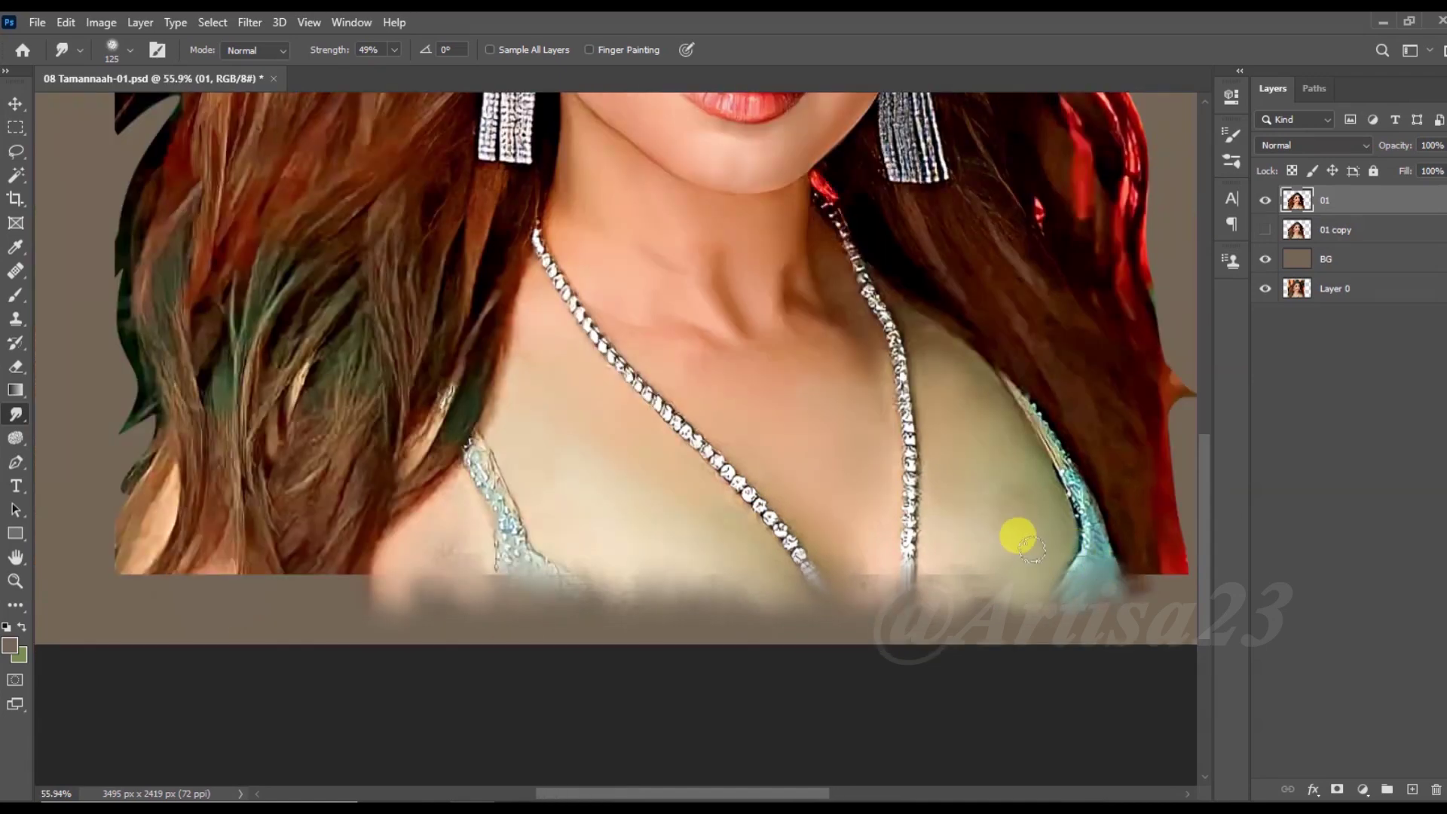
key(bracketright)
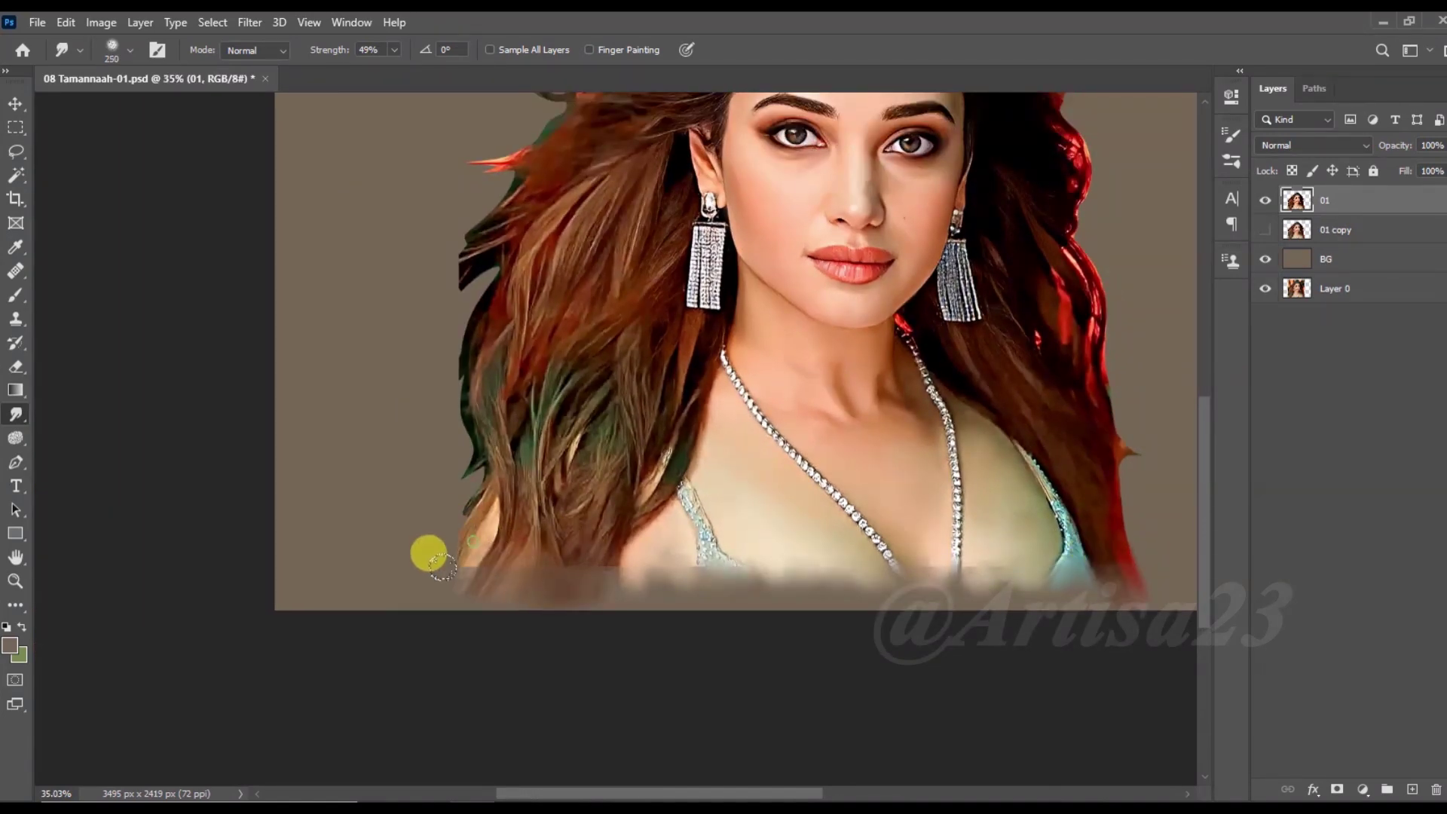
scroll(568, 259, up, 2)
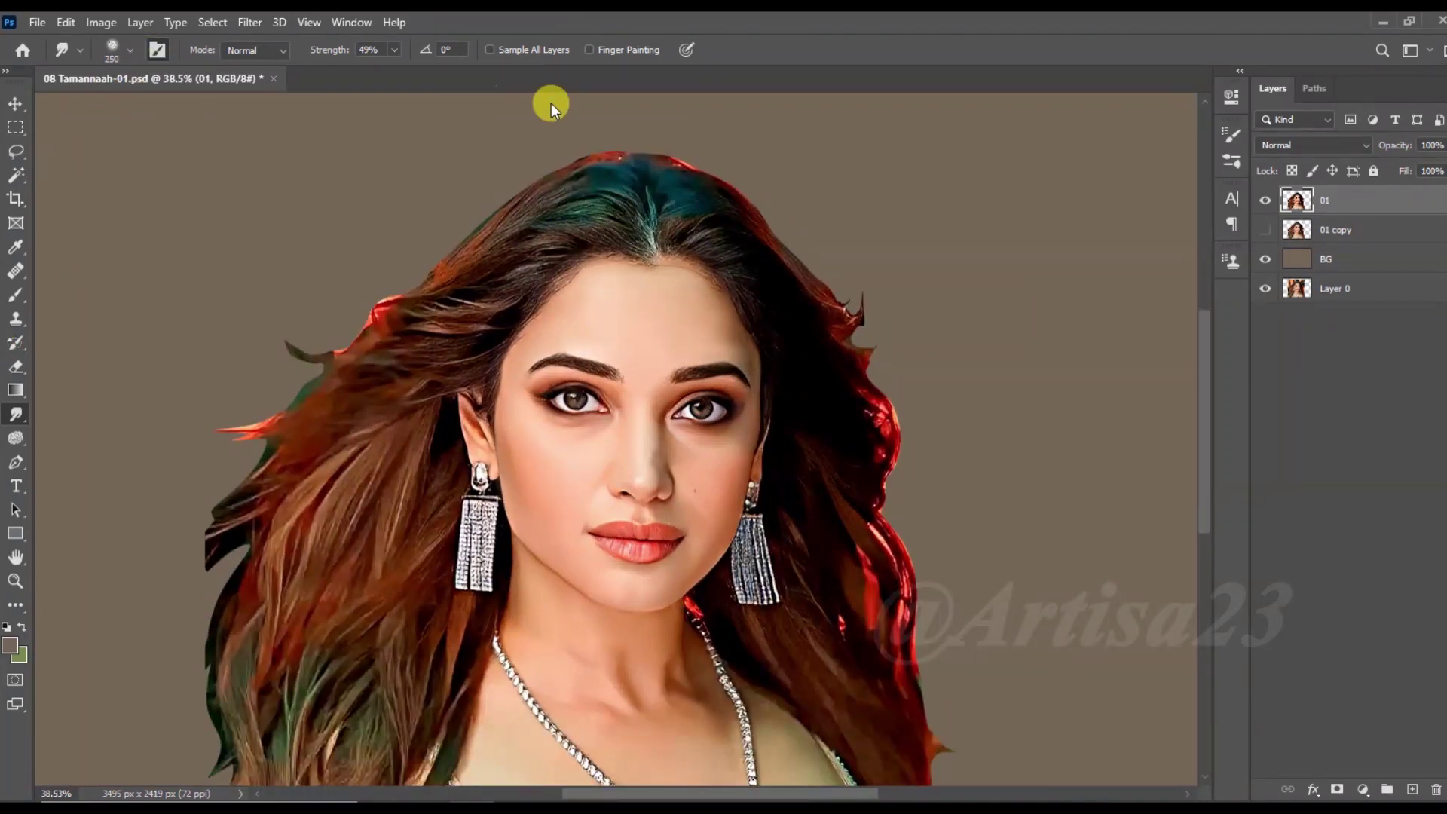
key(F5)
Step: Switch the Smudge tool to the Hair 03 brush preset at 77% strength
click(973, 127)
scroll(1053, 369, down, 2)
scroll(1052, 366, down, 2)
scroll(1049, 364, down, 2)
scroll(1115, 490, down, 2)
scroll(1095, 494, down, 2)
scroll(1094, 494, down, 2)
scroll(1083, 485, down, 2)
scroll(970, 469, down, 1)
click(969, 422)
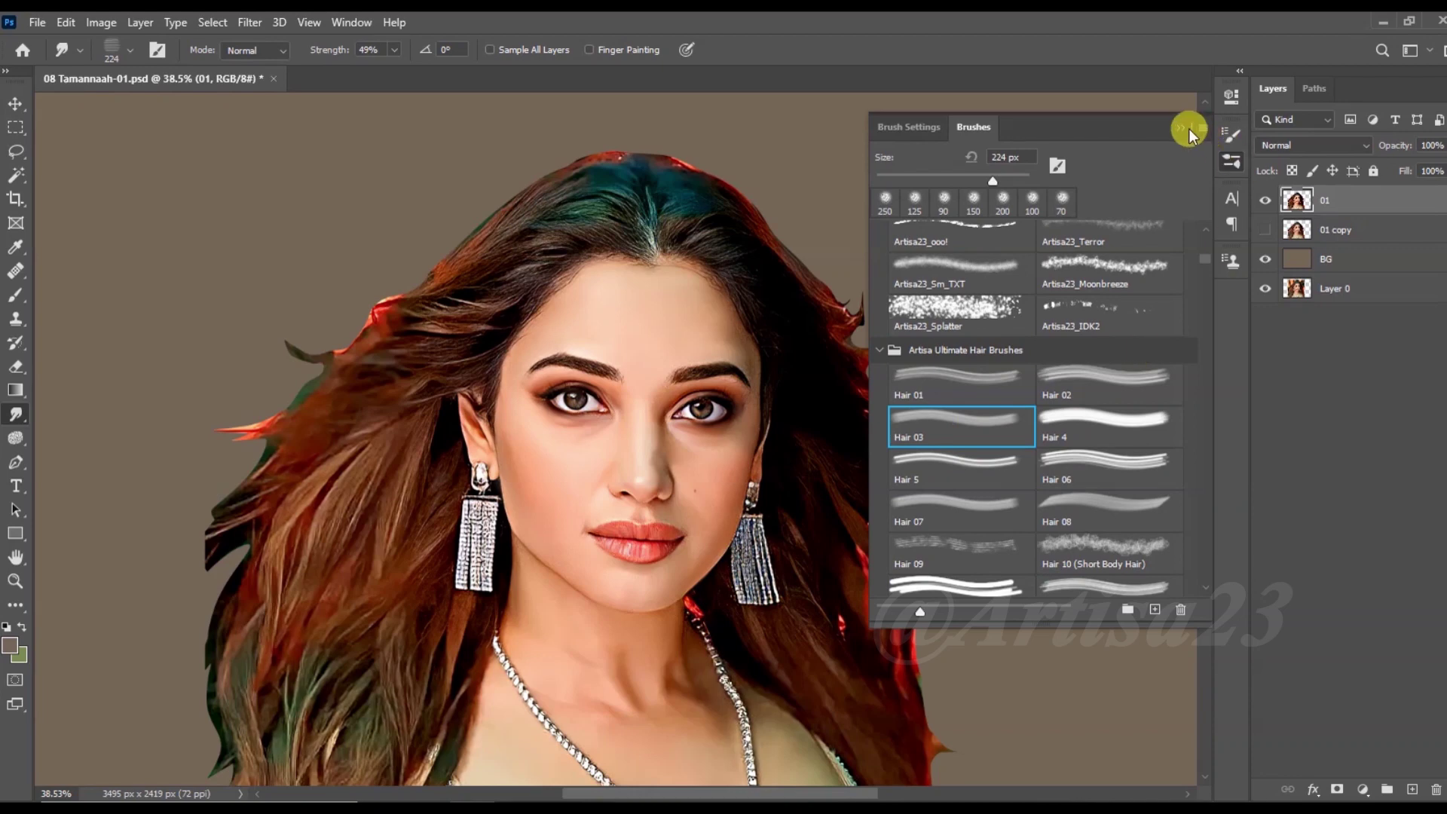
click(1185, 127)
drag(329, 50, 413, 72)
scroll(595, 119, up, 3)
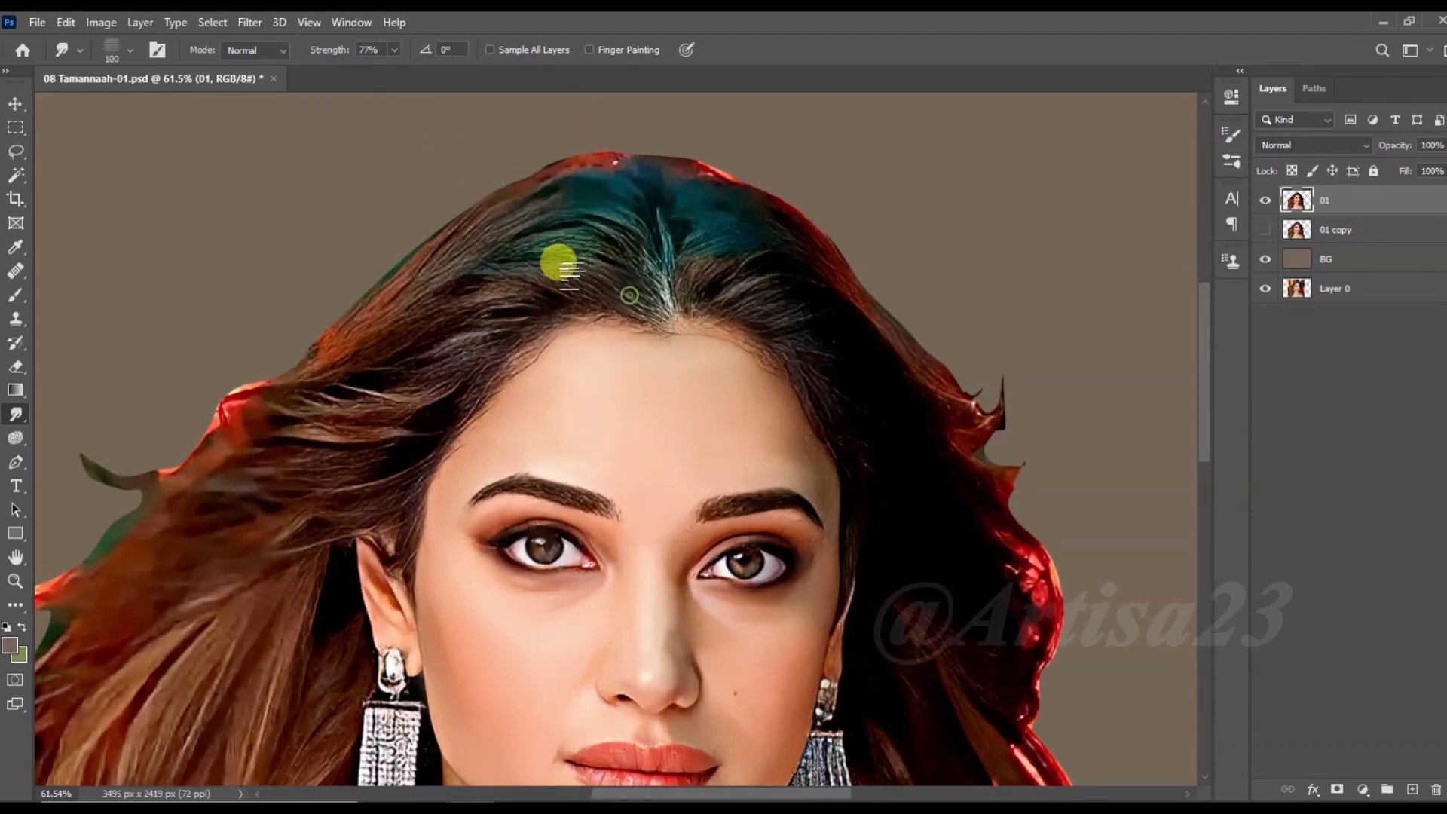
scroll(557, 264, up, 2)
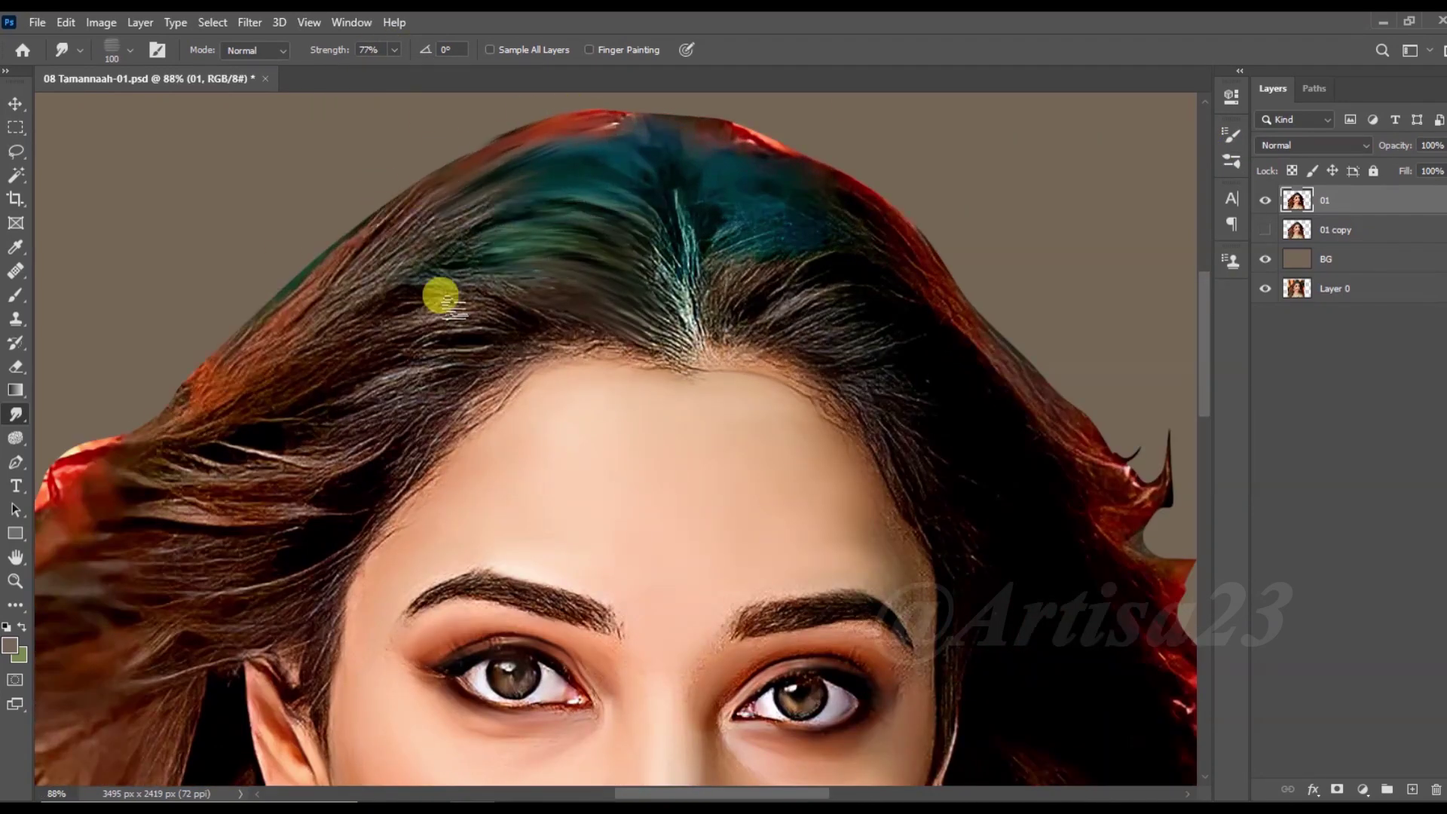
Step: Smear the hair near the crown and parting into strands, then drag the red edge down-left
mouse_move(408, 305)
mouse_down()
mouse_move(452, 274)
mouse_move(410, 319)
mouse_move(452, 319)
mouse_move(536, 283)
mouse_up()
scroll(542, 287, down, 1)
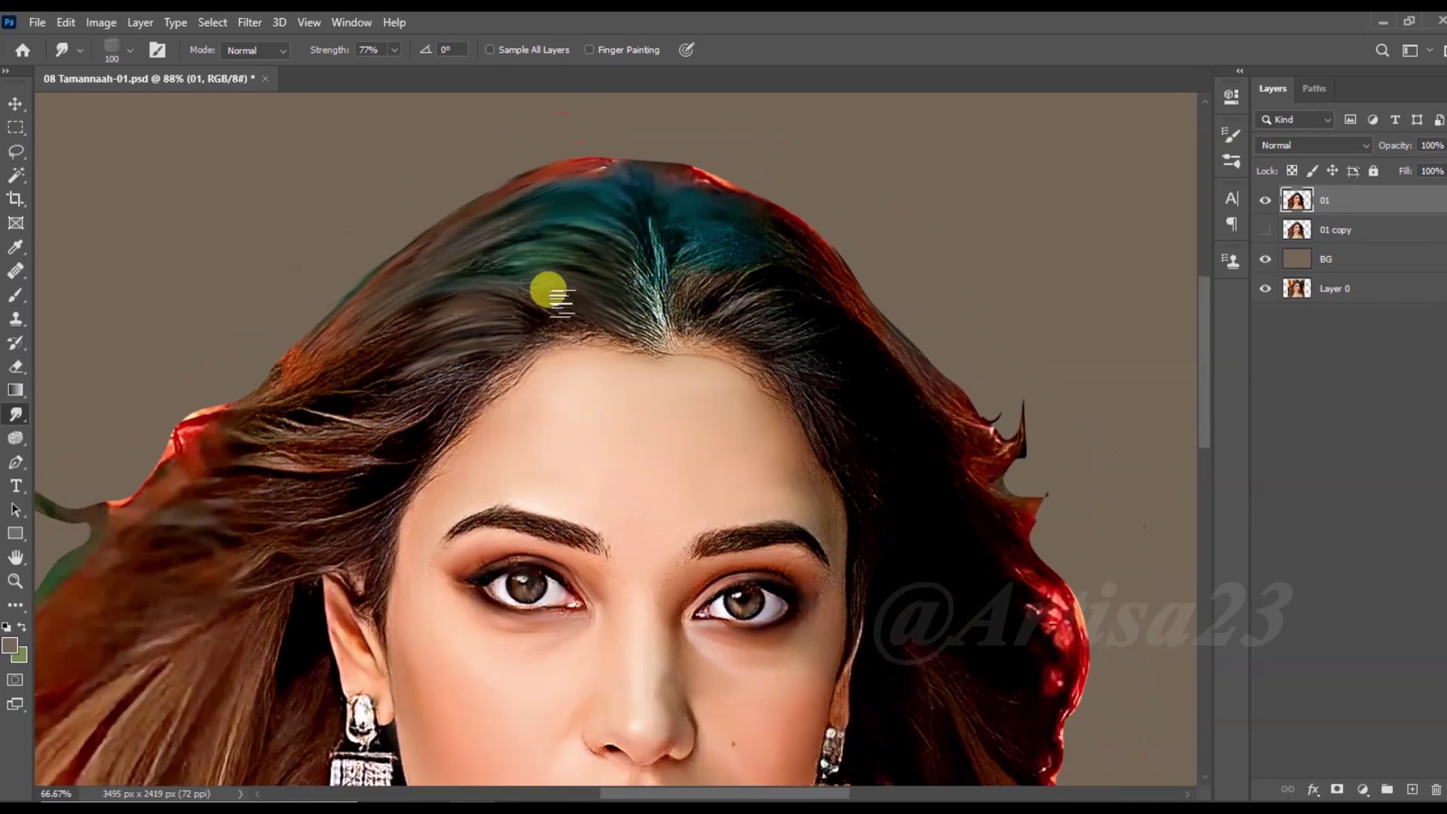
scroll(595, 260, up, 3)
key(bracketleft)
key(bracketleft)
key(bracketleft)
mouse_move(612, 201)
mouse_down()
mouse_move(730, 178)
mouse_move(749, 275)
mouse_move(672, 242)
mouse_move(662, 379)
mouse_move(445, 329)
mouse_move(323, 410)
mouse_up()
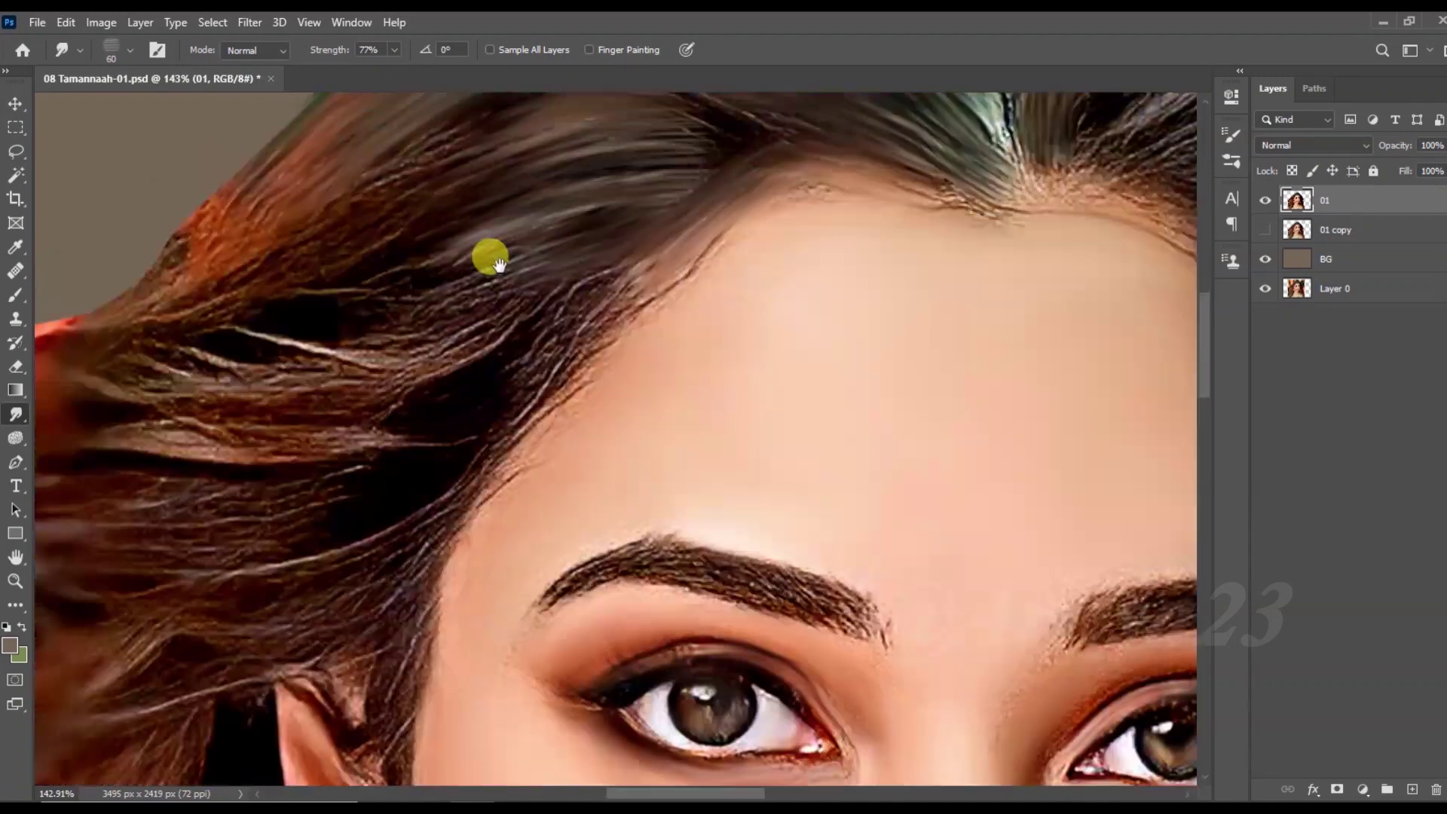
mouse_move(488, 252)
mouse_down()
mouse_move(525, 288)
mouse_move(201, 323)
mouse_move(116, 274)
mouse_move(79, 286)
mouse_move(512, 219)
mouse_up()
key(bracketright)
key(bracketright)
key(bracketright)
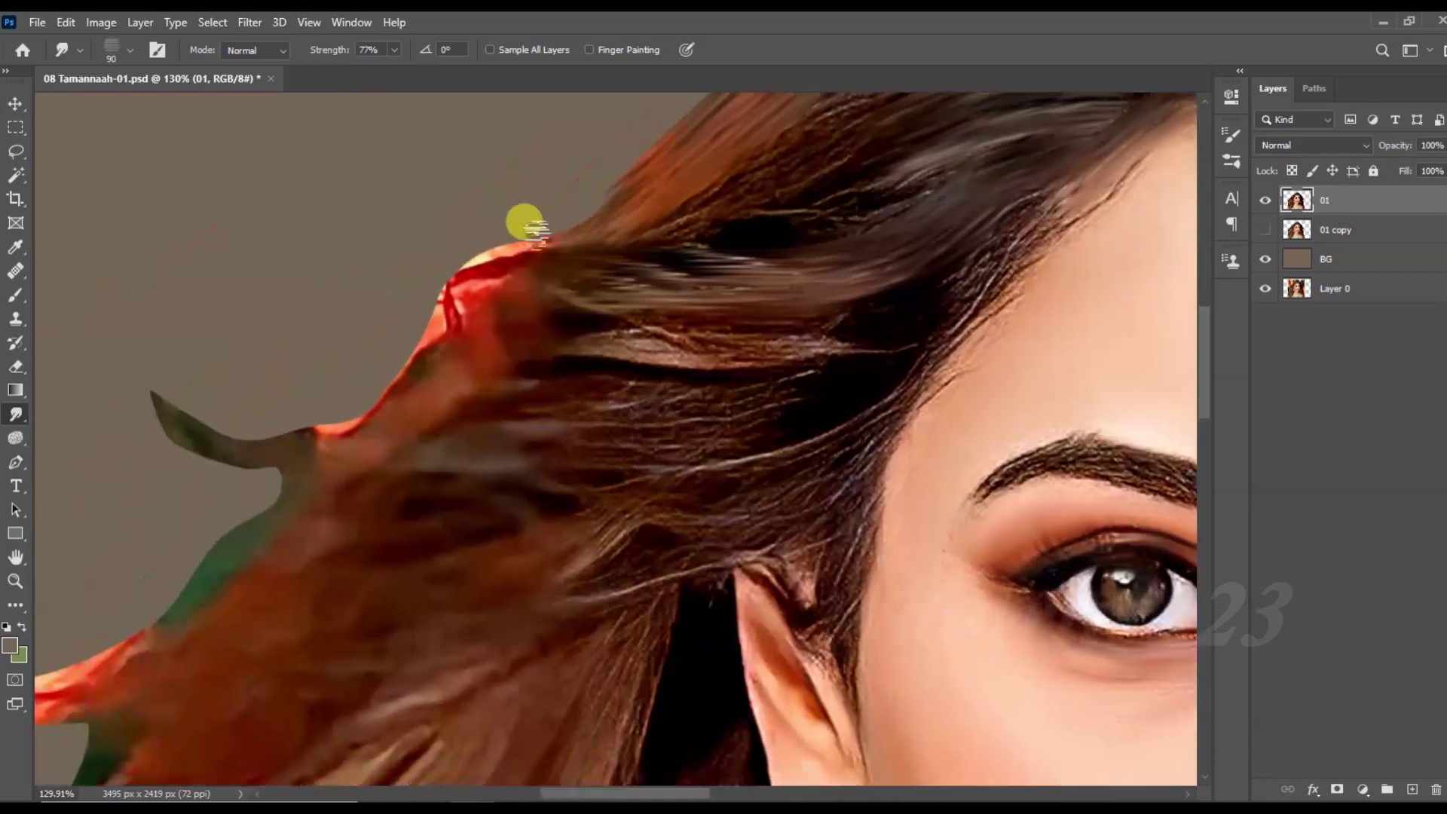
mouse_move(413, 274)
mouse_down()
mouse_move(403, 323)
mouse_move(339, 374)
mouse_move(97, 347)
mouse_up()
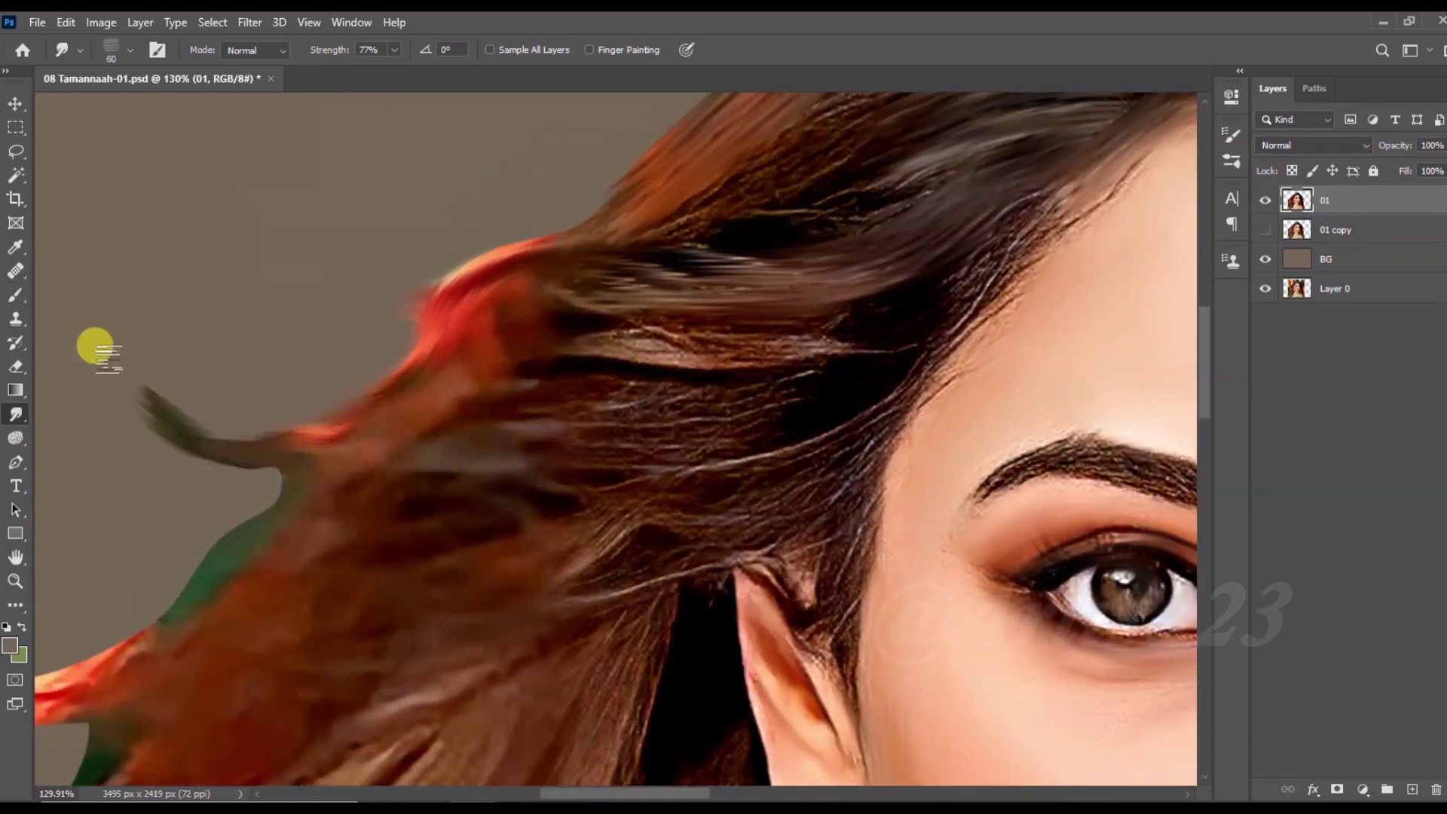
Step: Fine-tune the brush size and save the document
scroll(351, 439, down, 3)
key(bracketright)
key(bracketright)
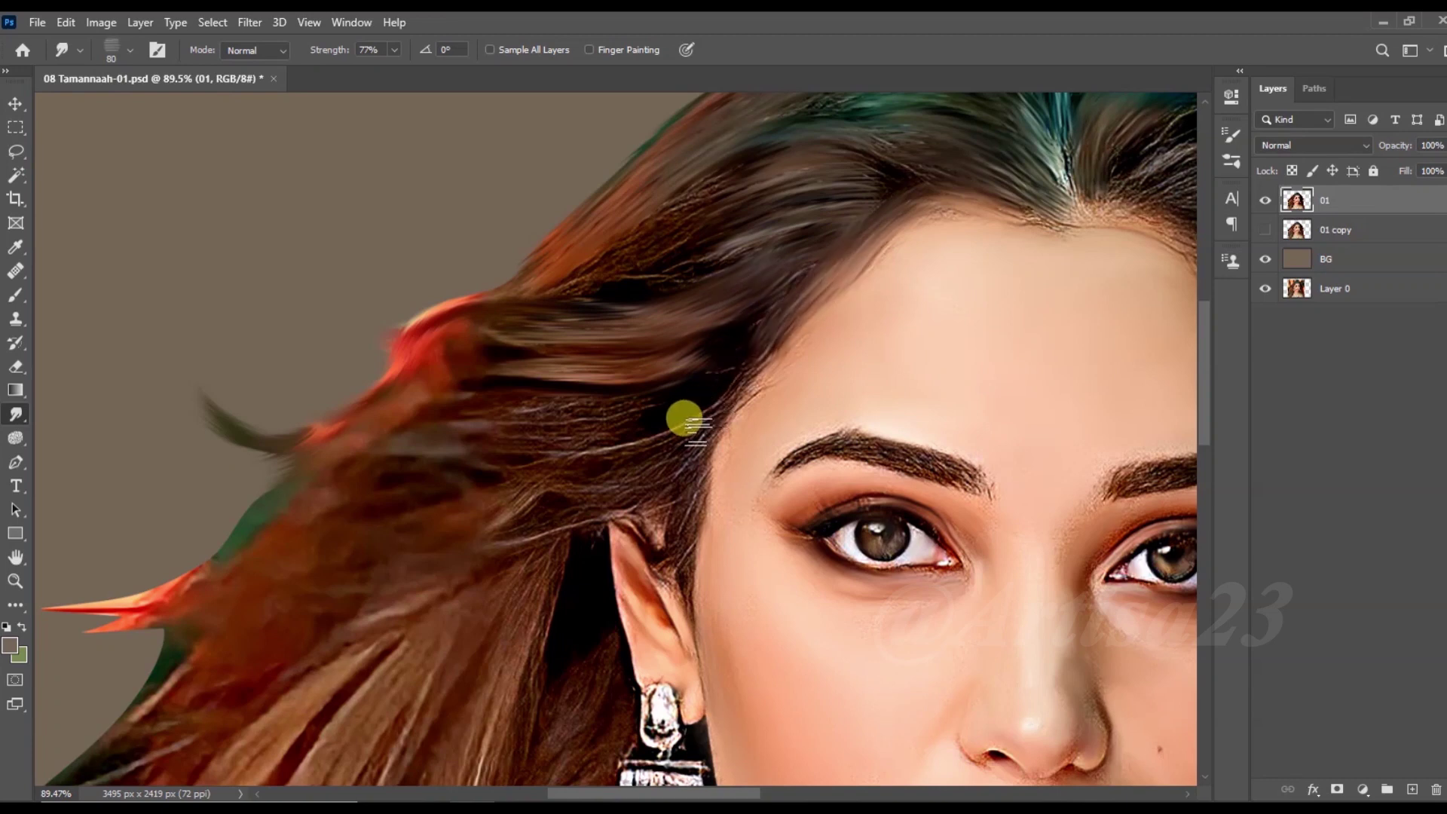
scroll(505, 414, down, 2)
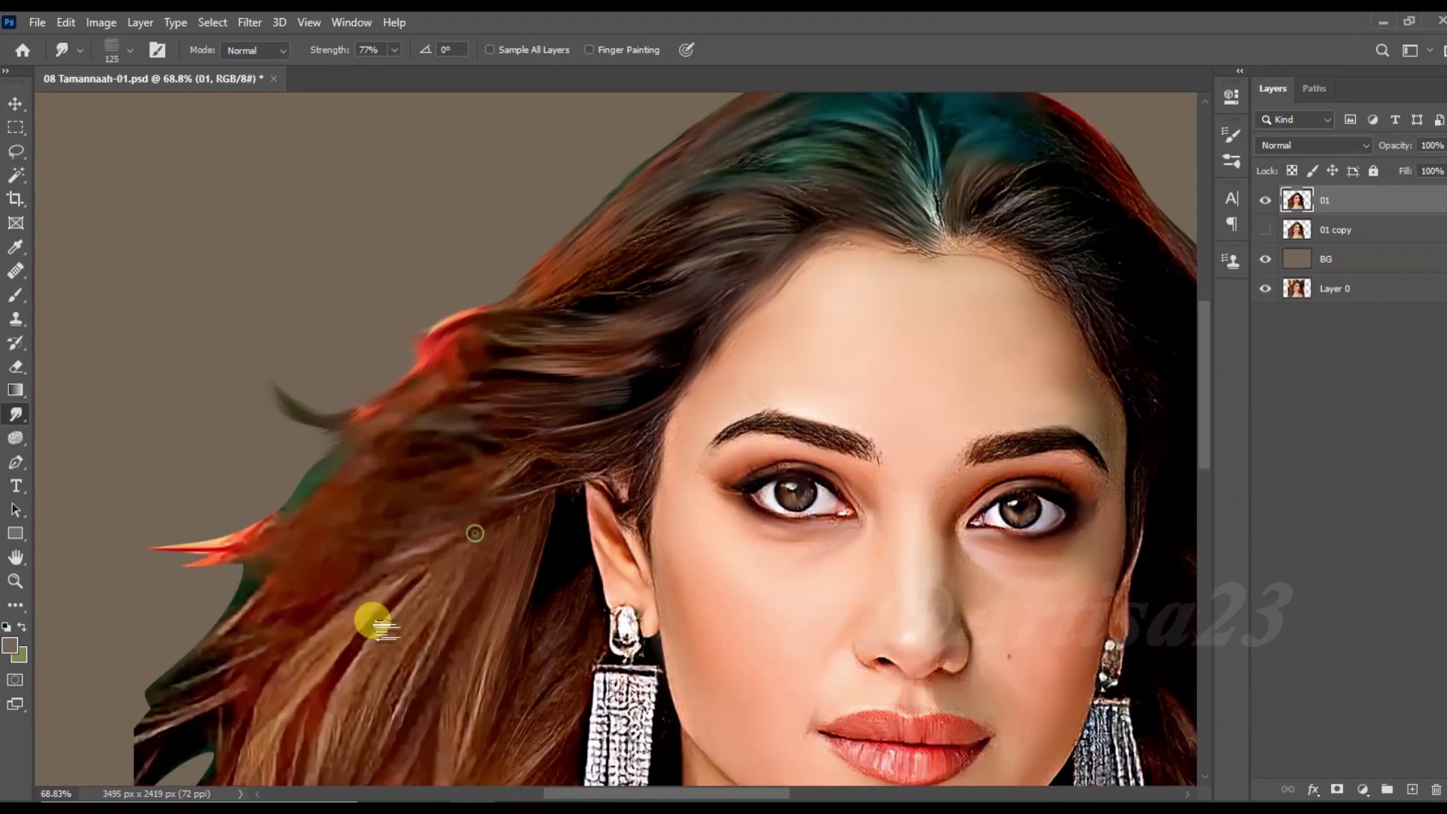
key(bracketleft)
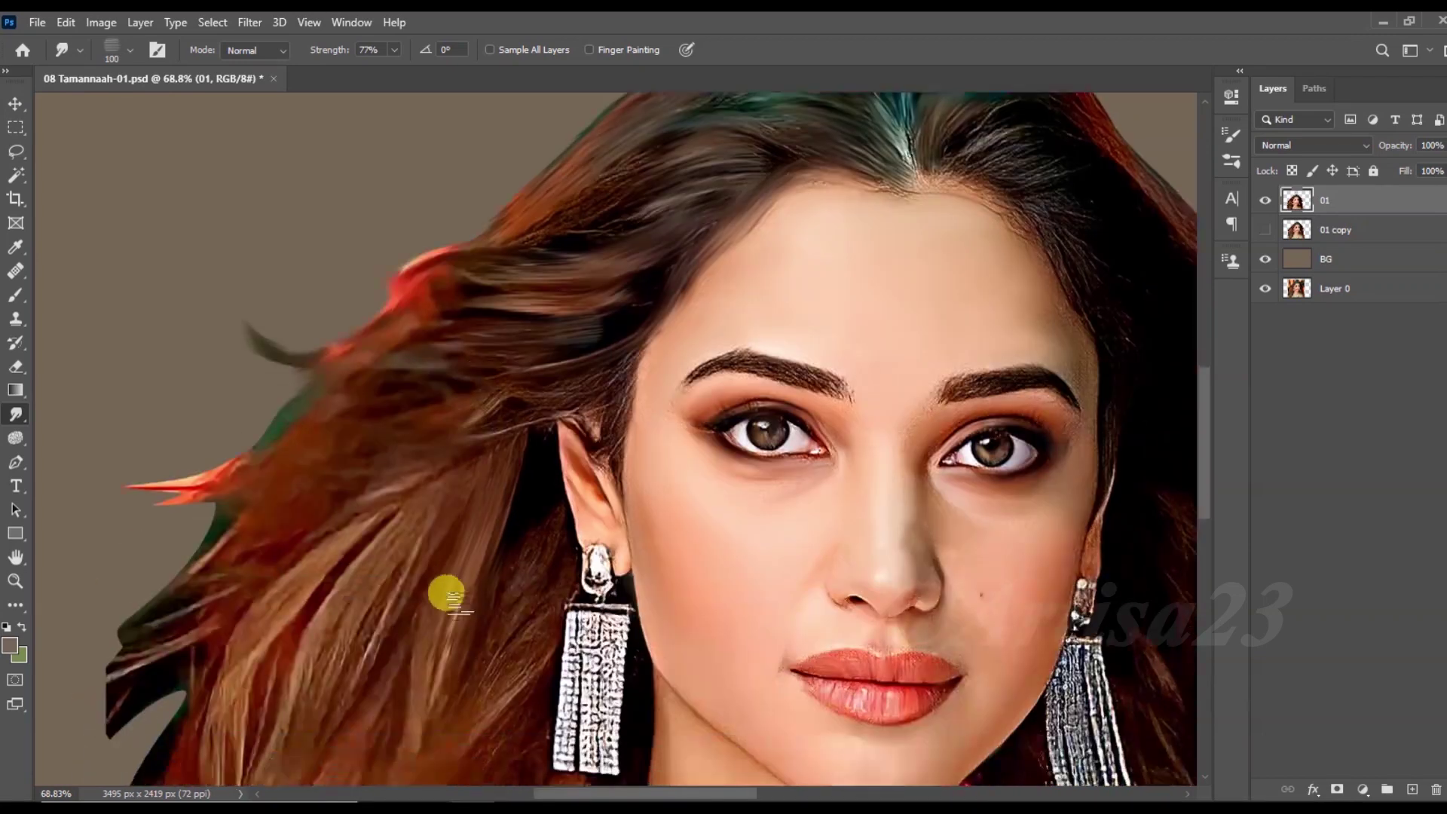
scroll(332, 579, up, 3)
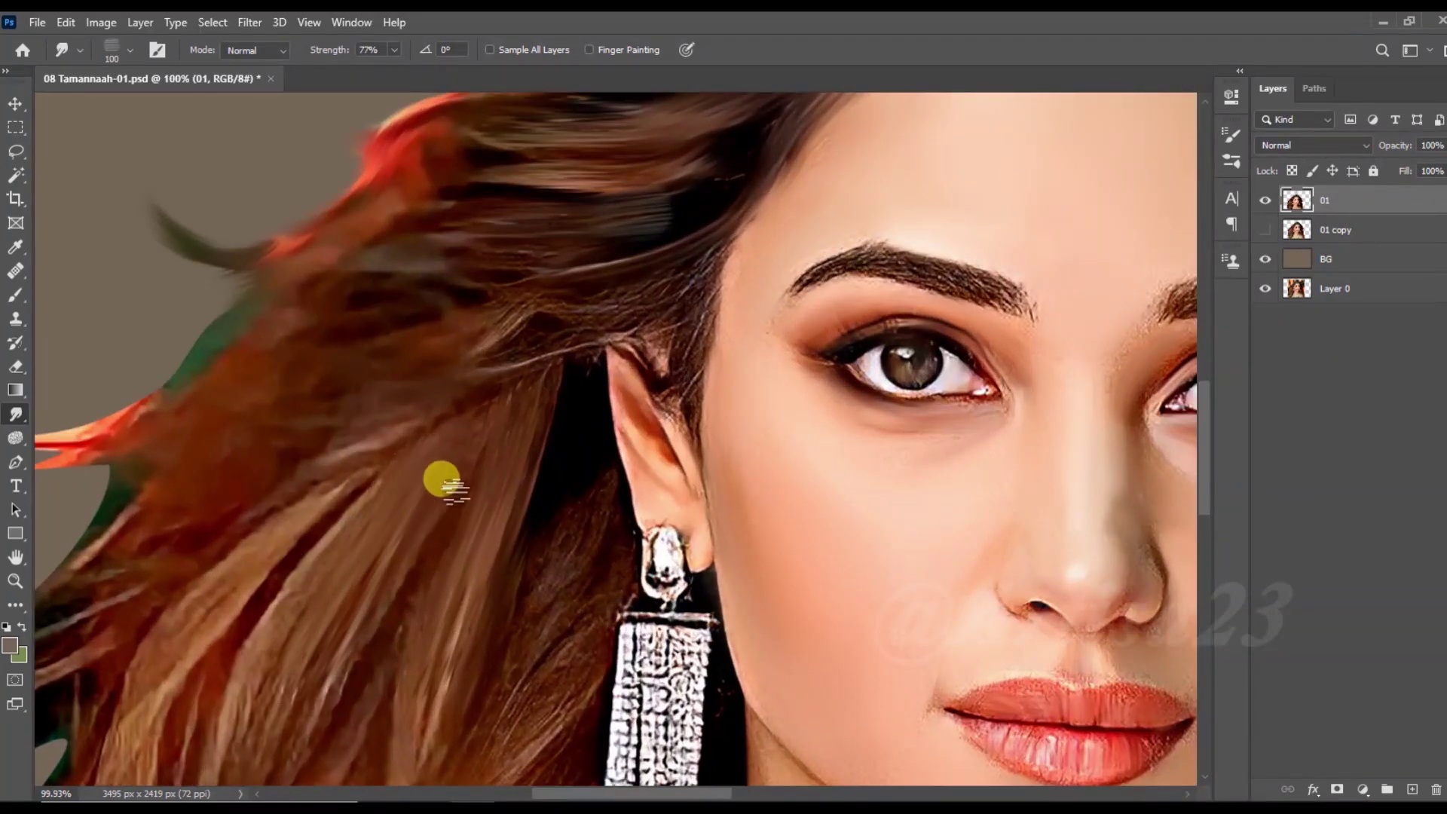
key(ctrl+s)
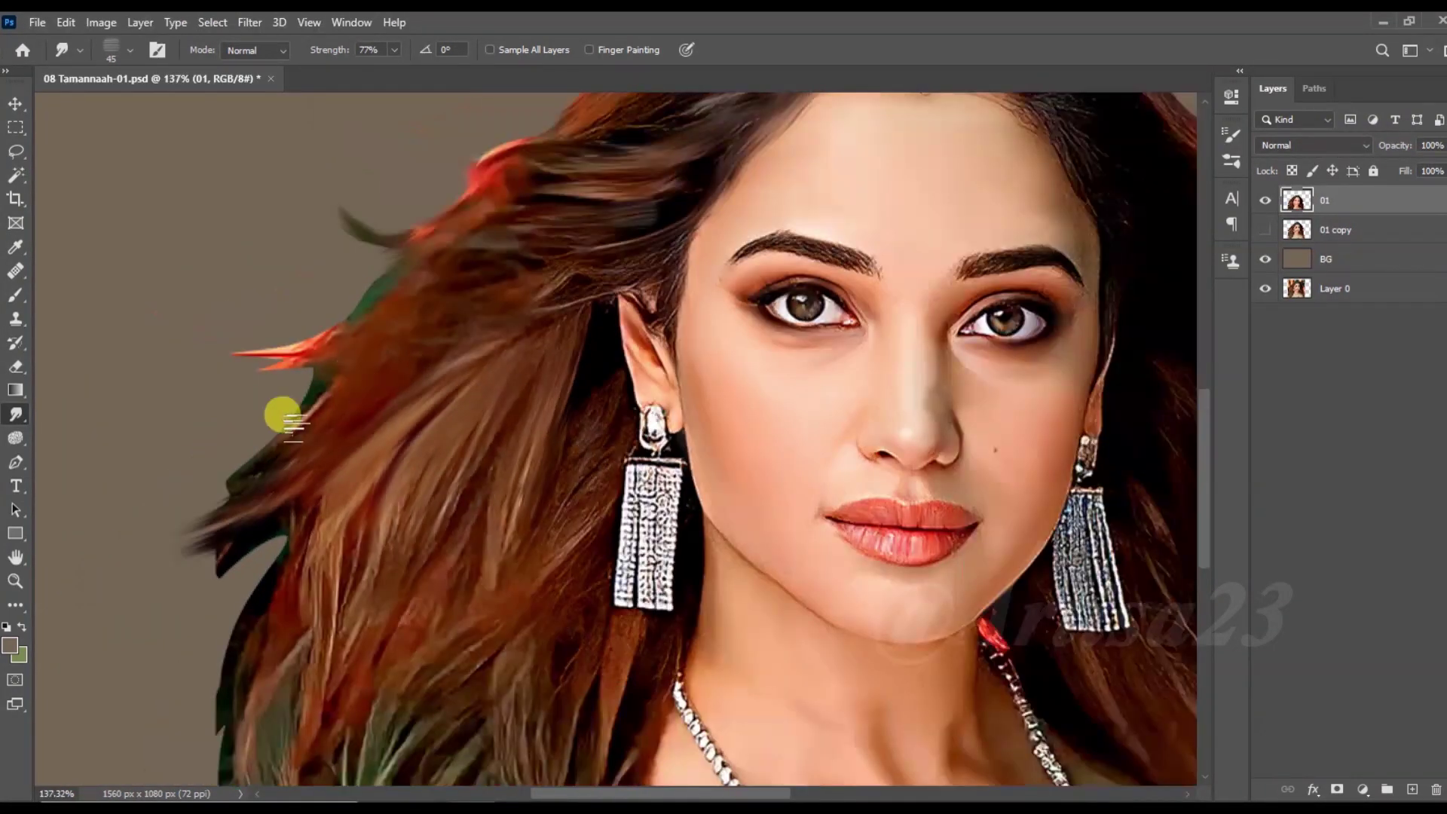
Step: Streak the hair beside the ear, along the side and near the neckline into strands
drag(282, 416, 309, 331)
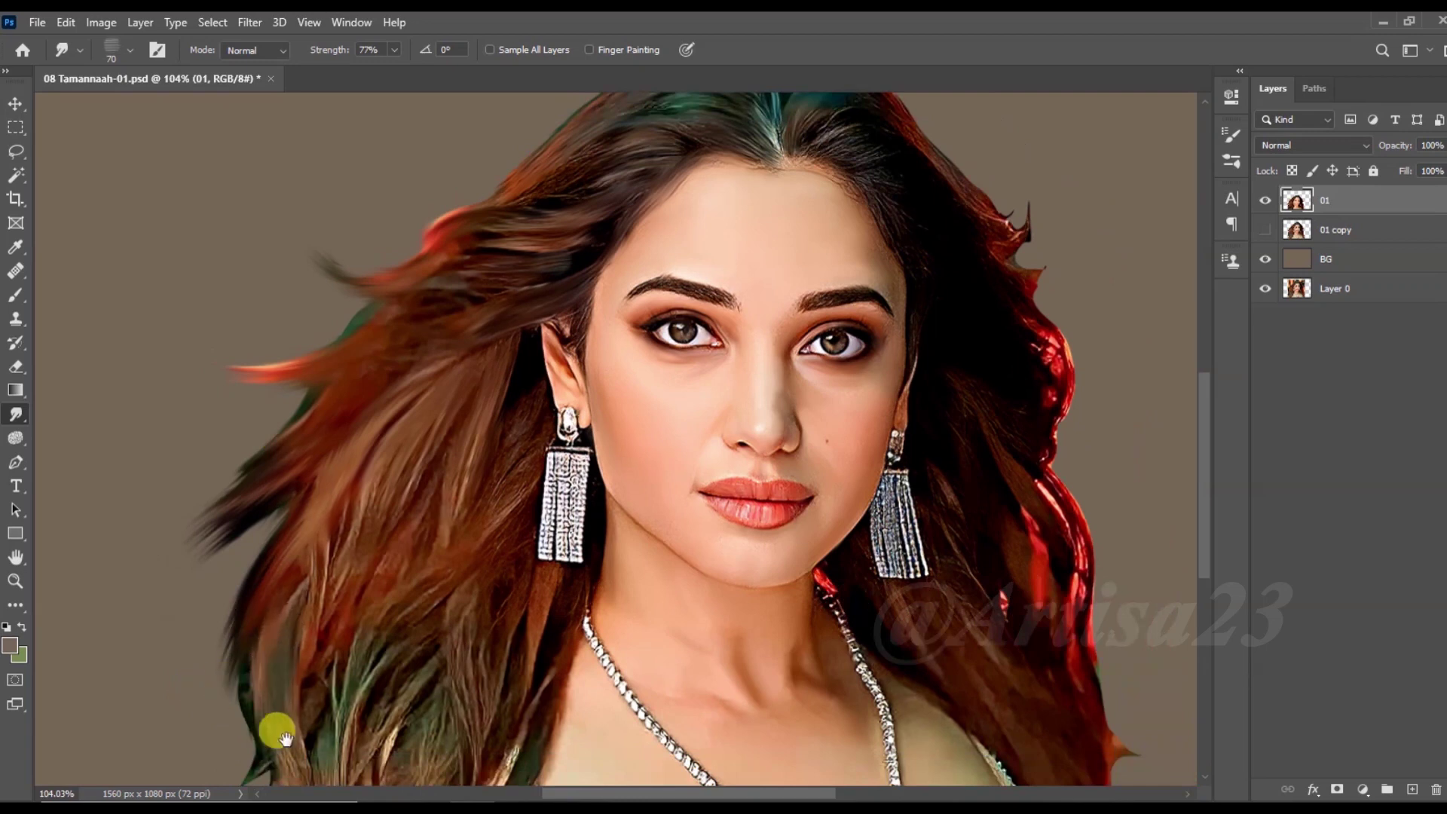
scroll(275, 728, down, 3)
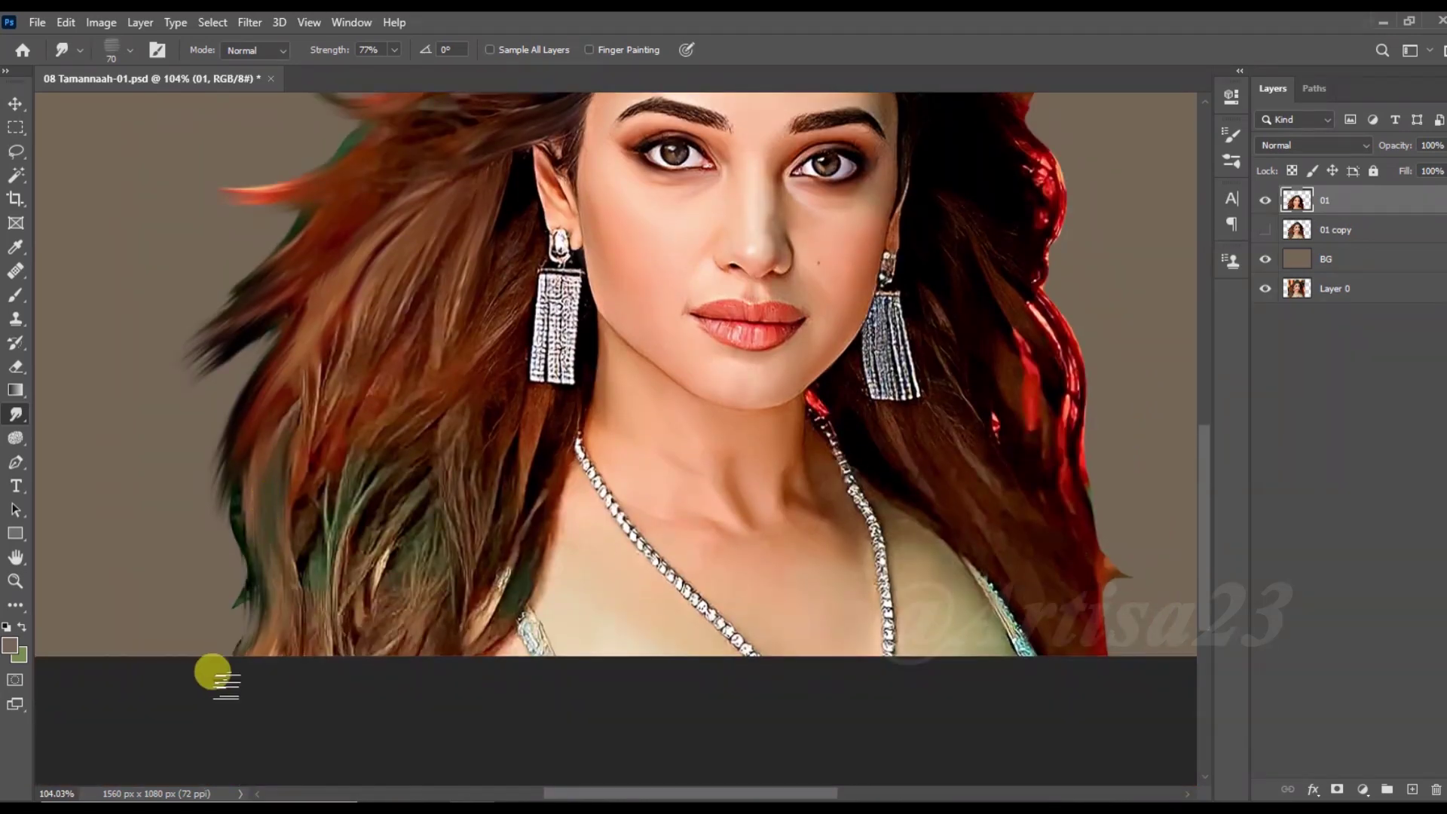
mouse_move(339, 648)
mouse_down()
mouse_move(430, 301)
mouse_move(381, 320)
mouse_move(323, 382)
mouse_move(434, 419)
mouse_move(500, 409)
mouse_up()
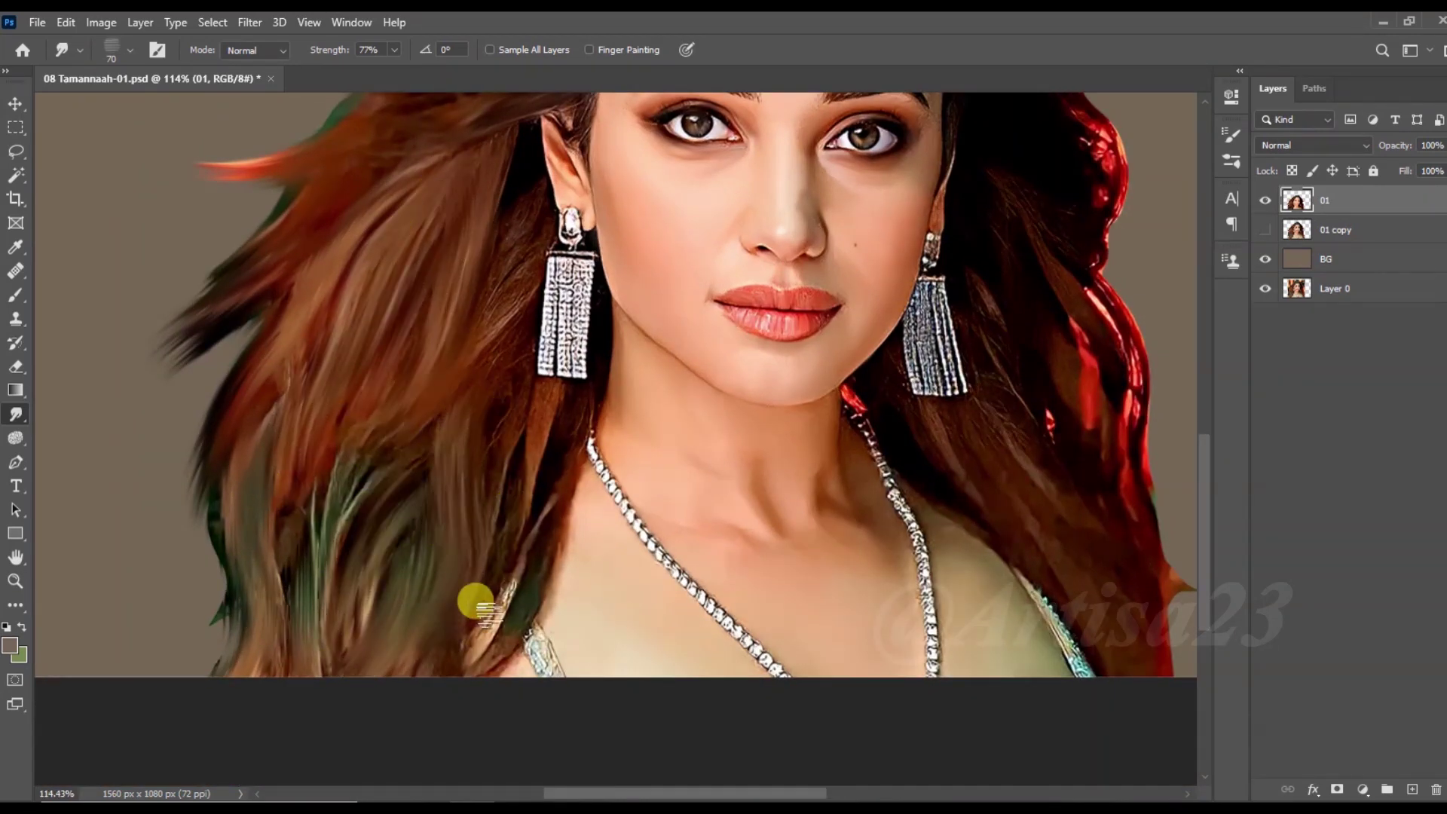
mouse_move(476, 603)
mouse_down()
mouse_move(468, 613)
mouse_move(355, 575)
mouse_move(215, 592)
mouse_up()
key(bracketleft)
key(bracketleft)
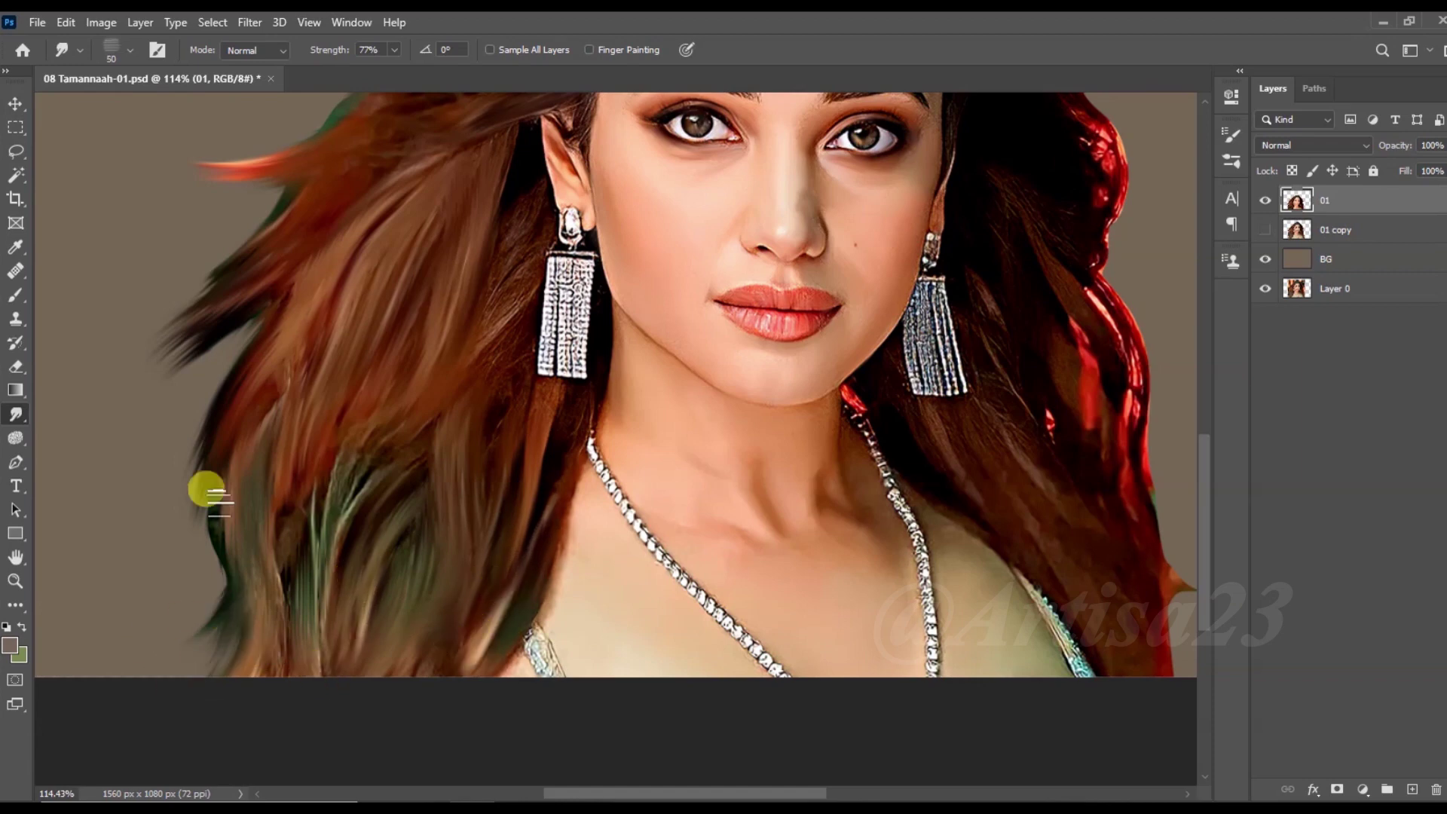
scroll(242, 603, down, 3)
scroll(110, 645, up, 5)
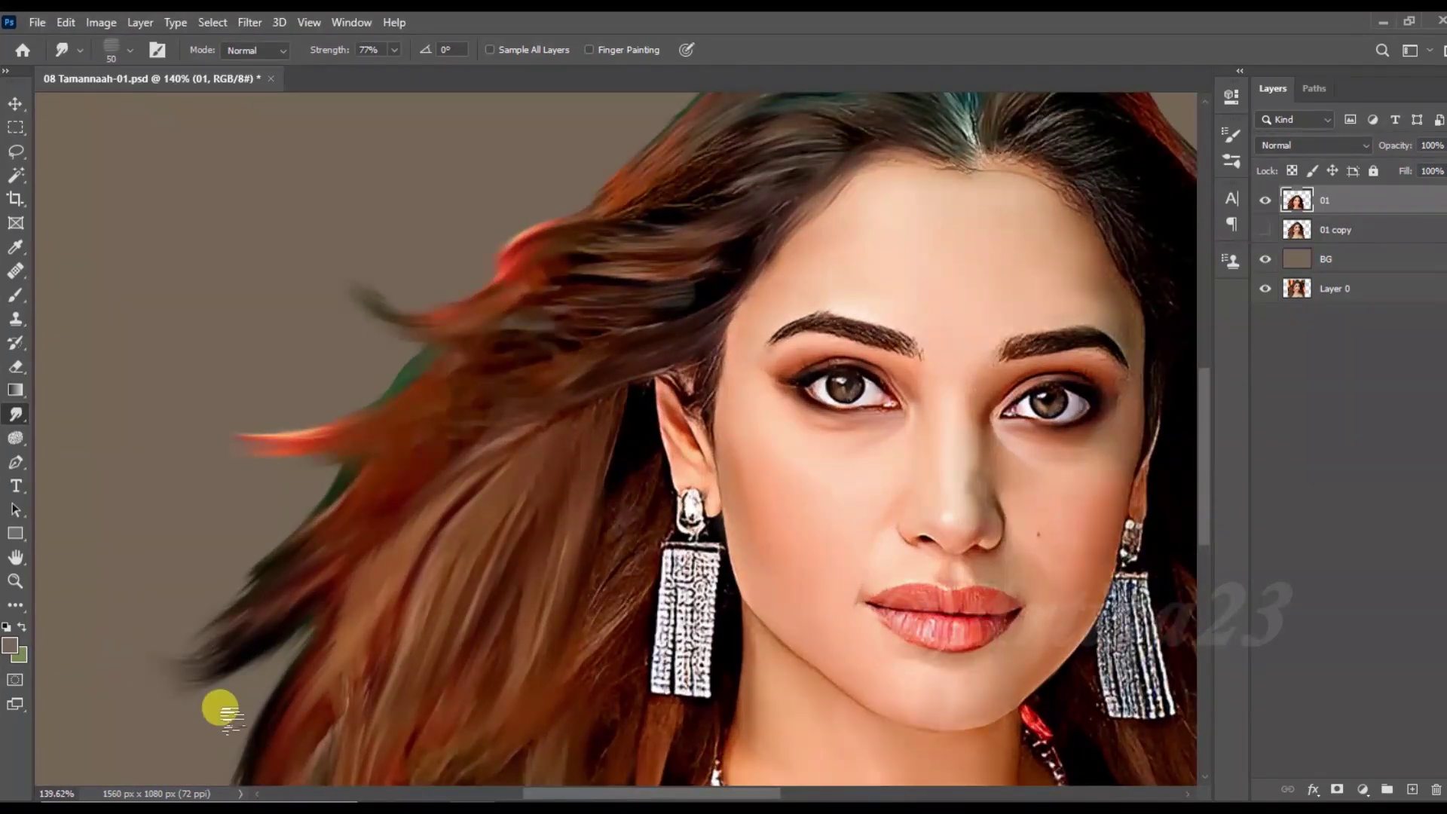
Step: With a smaller brush, smooth away the spiky strands at the right hair edge
drag(686, 257, 242, 365)
scroll(242, 365, up, 1)
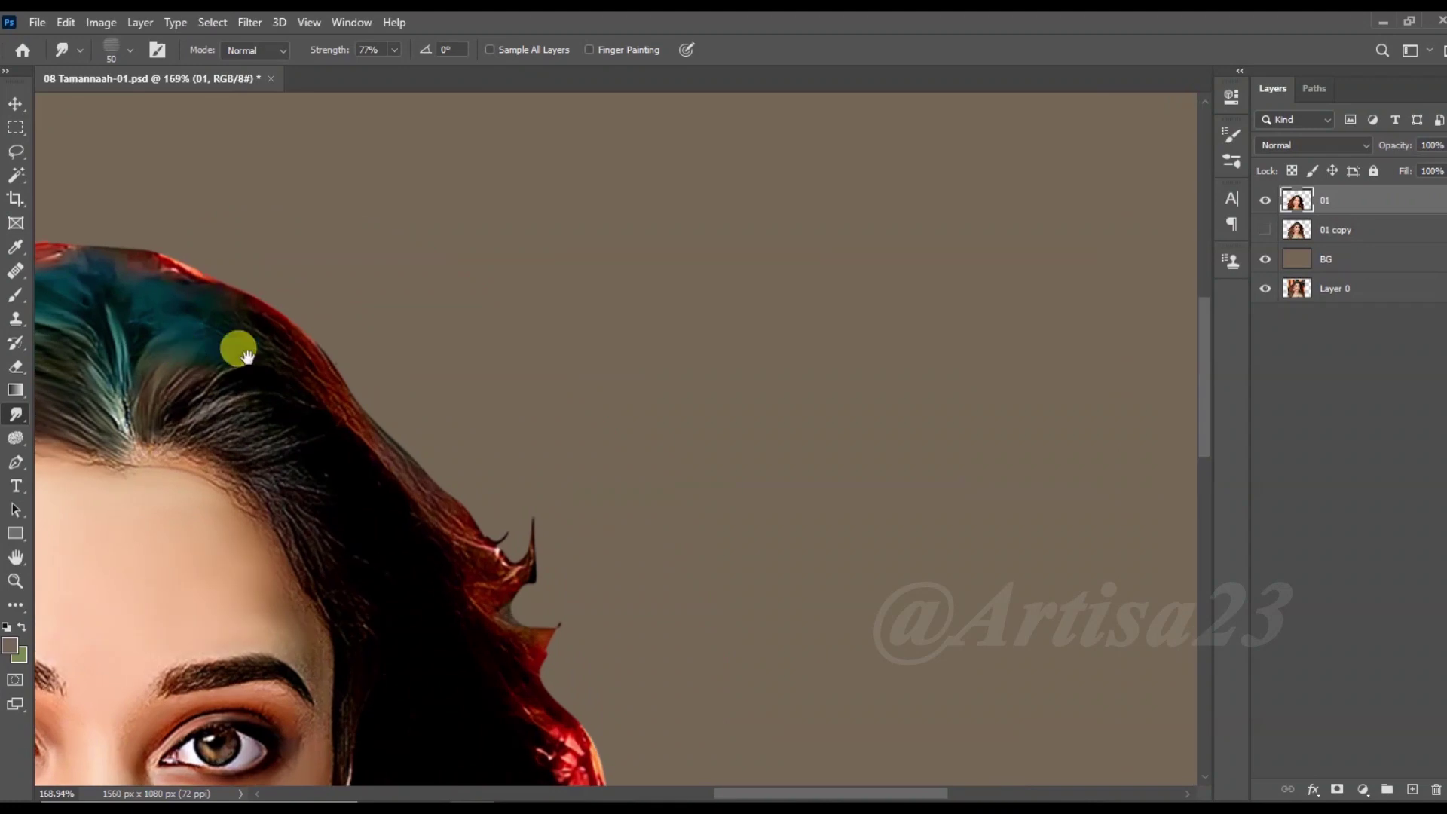
key(bracketleft)
drag(320, 413, 465, 428)
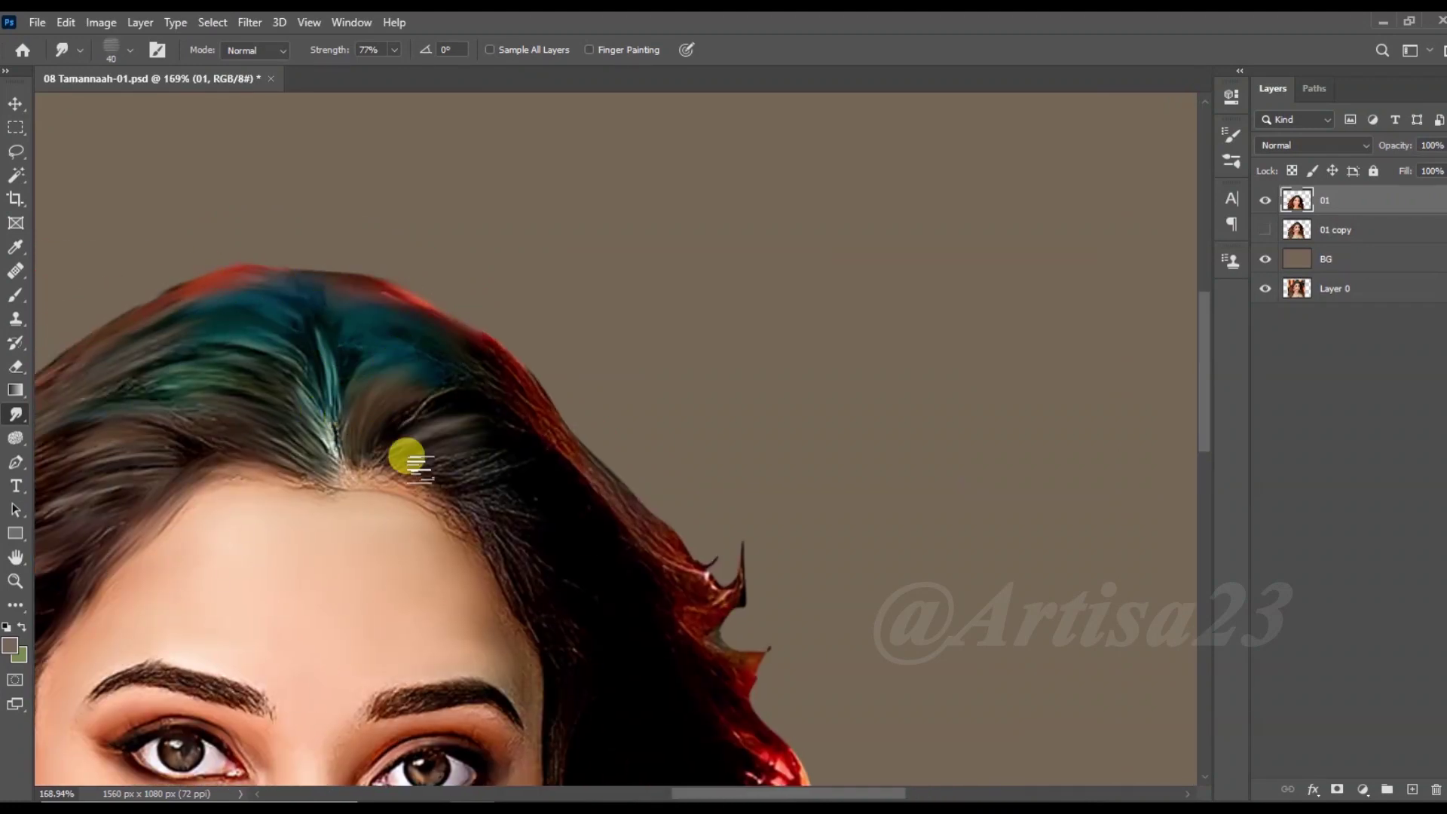
drag(293, 386, 490, 485)
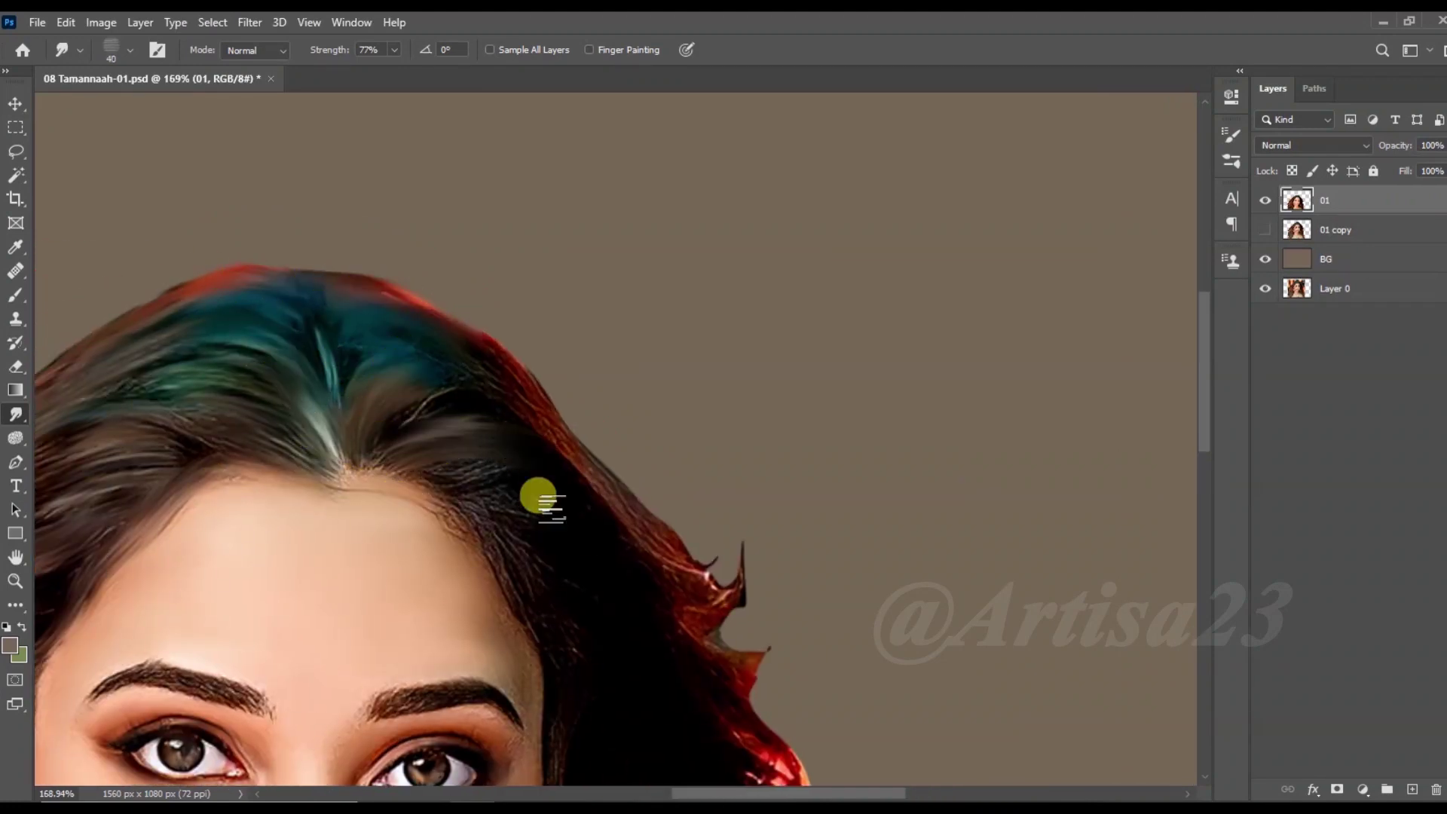
mouse_move(365, 290)
mouse_down()
mouse_move(701, 572)
mouse_move(646, 504)
mouse_up()
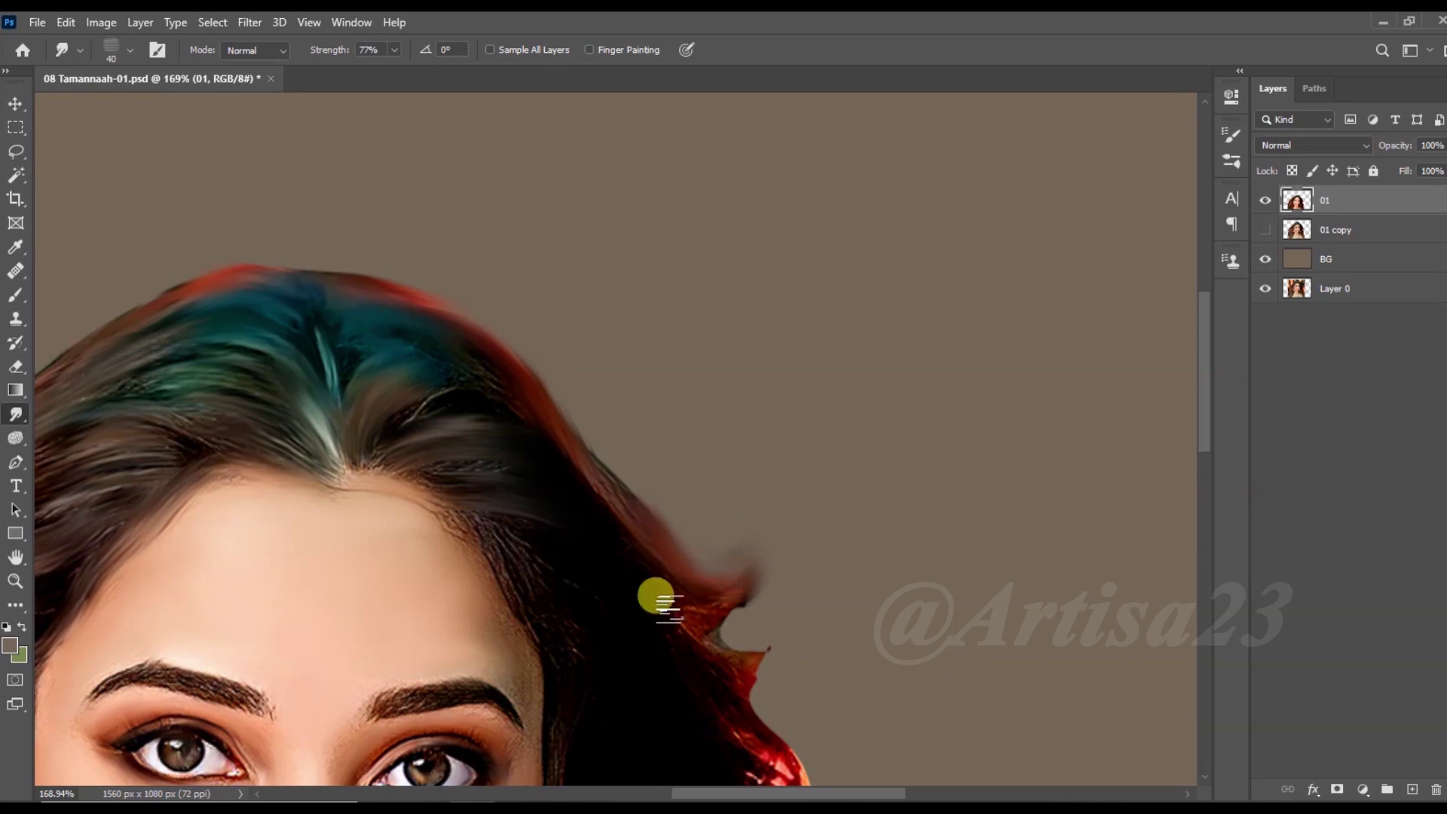
Step: Enlarge the brush to 45, then 60, and smudge away the orange spike at the lower hair edge
scroll(595, 624, down, 3)
scroll(596, 623, right, 2)
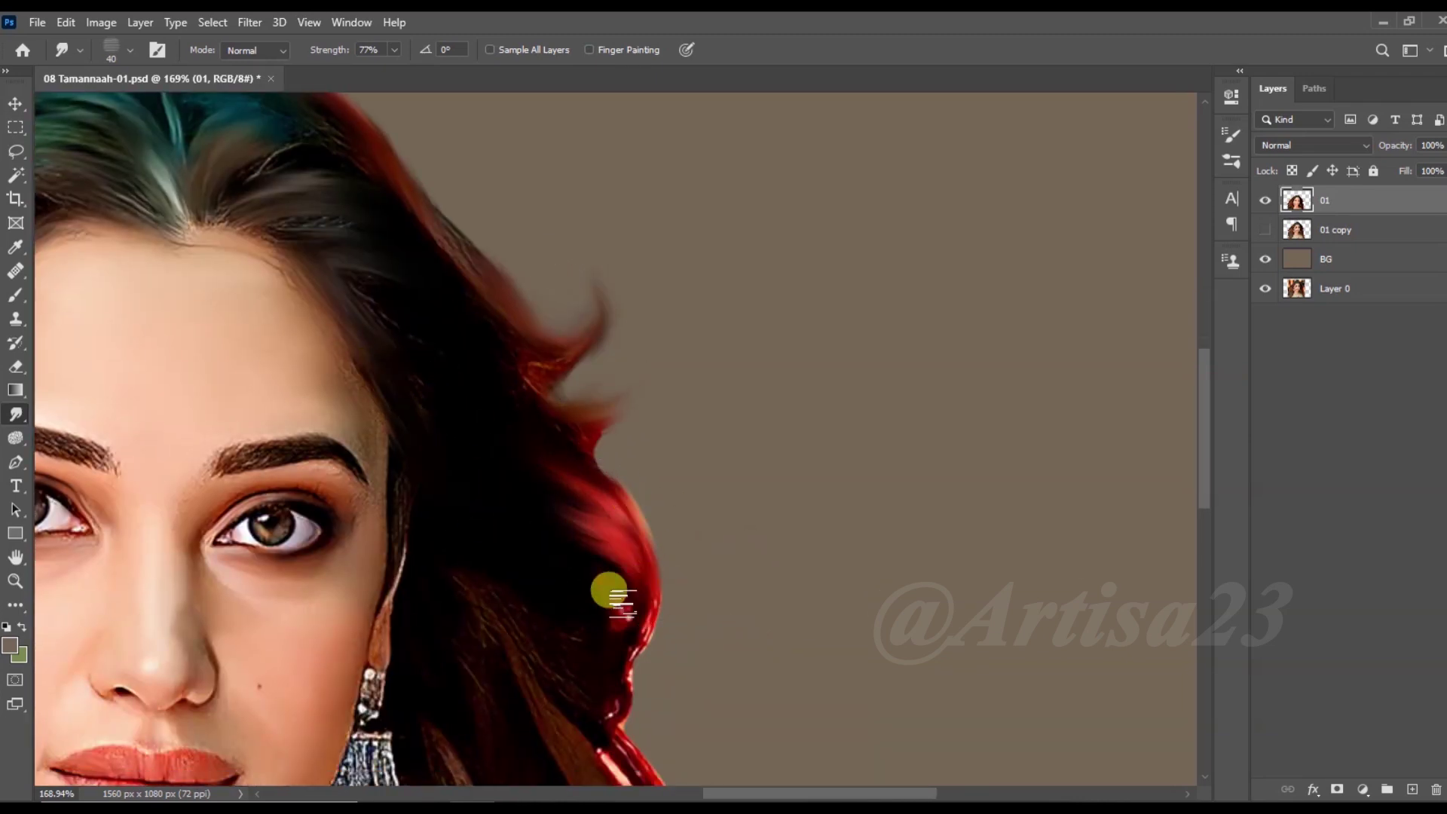
scroll(608, 673, down, 3)
key(bracketright)
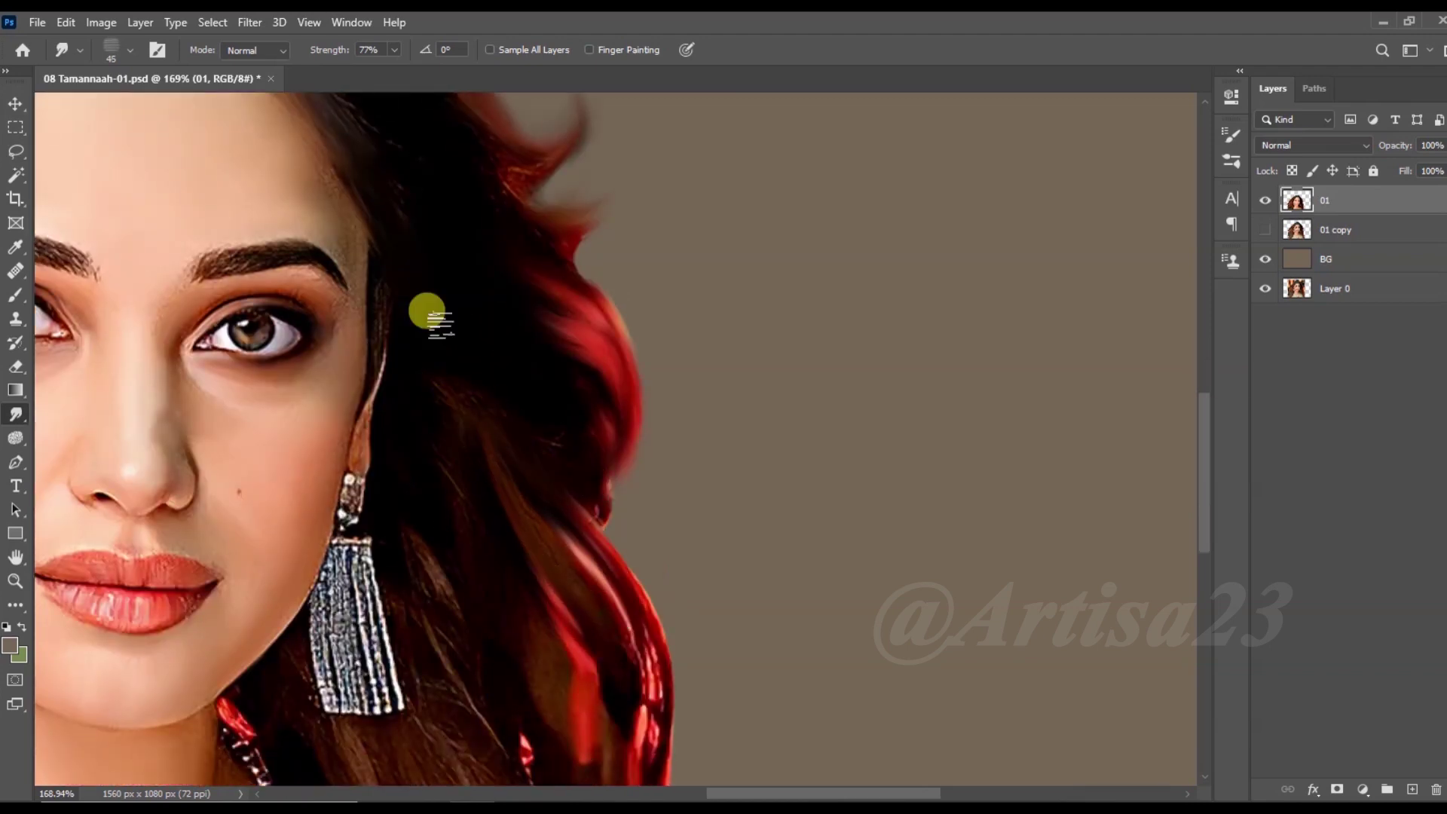
scroll(445, 515, down, 4)
scroll(445, 515, right, 1)
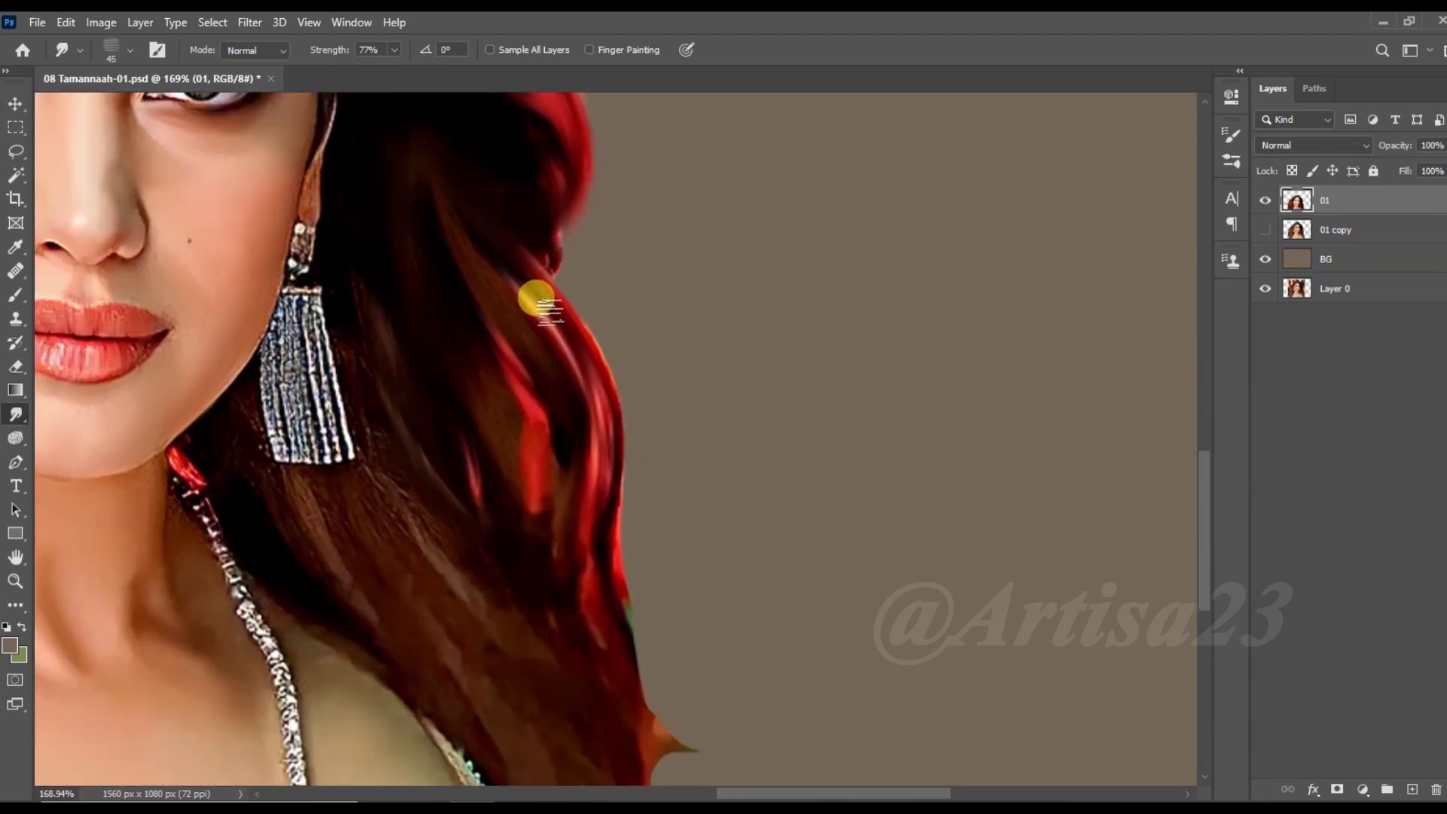
scroll(420, 413, down, 2)
key(bracketright)
key(bracketright)
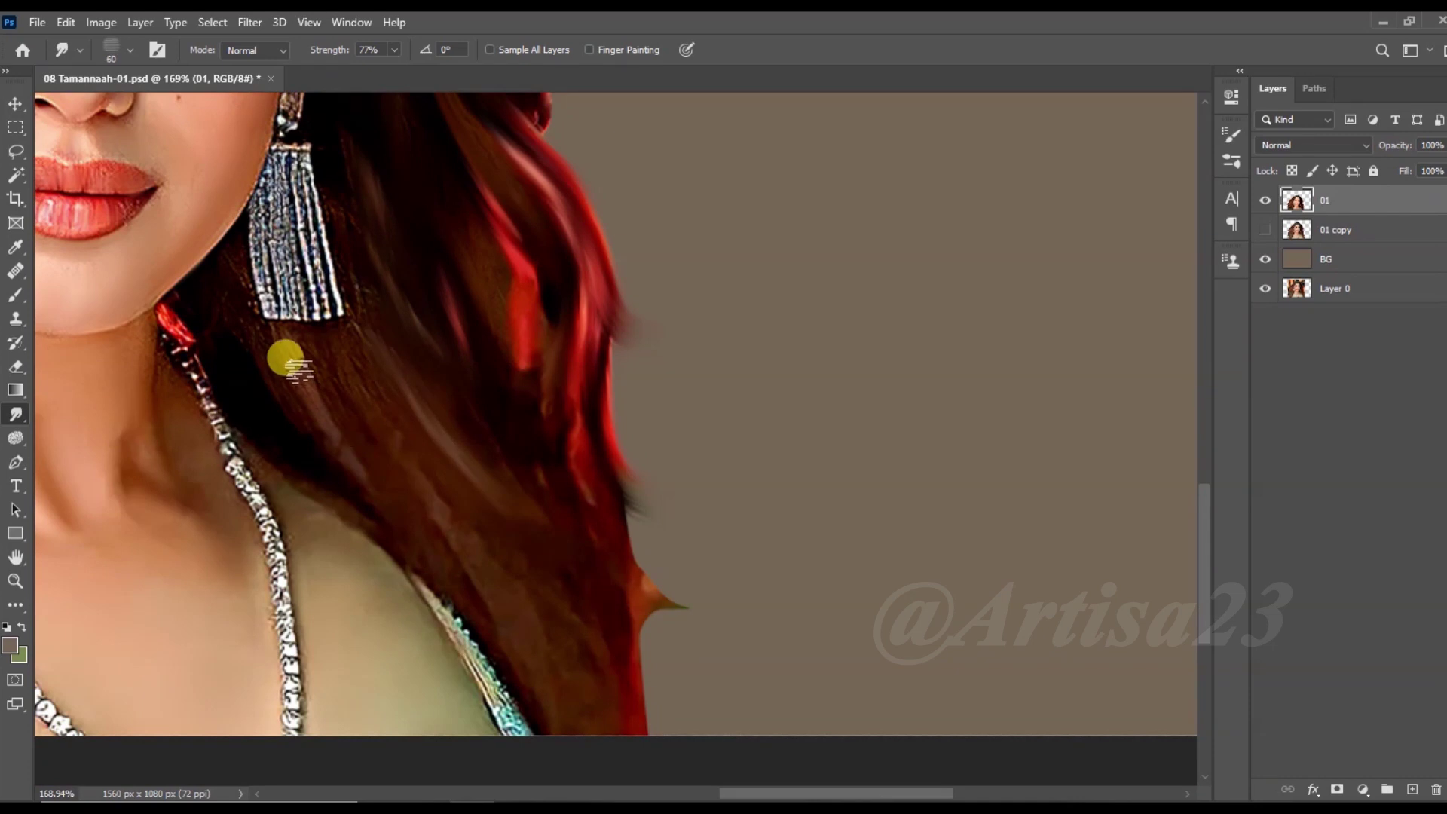
drag(575, 531, 618, 614)
alt+scroll(595, 510, down, 3)
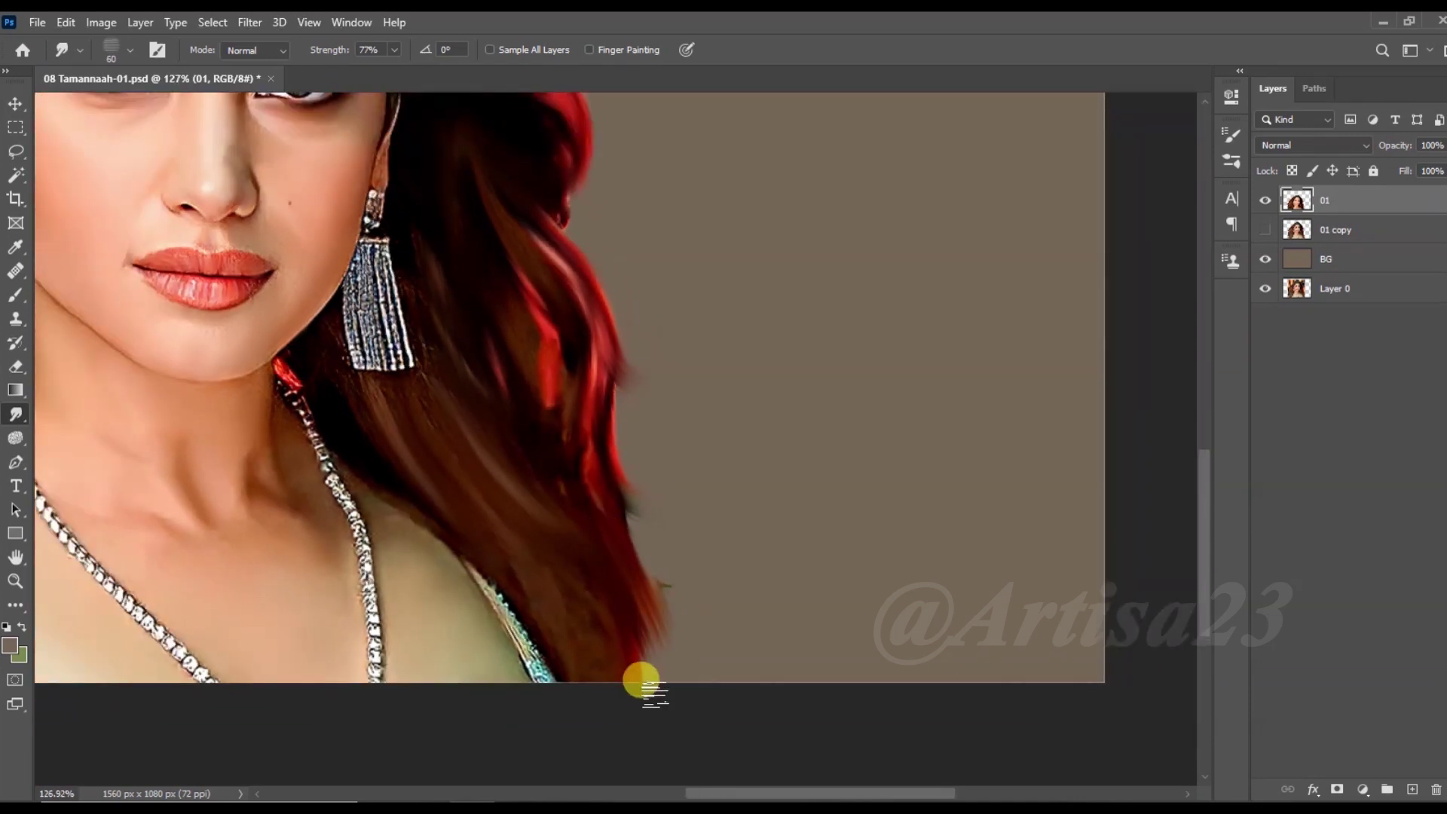
alt+scroll(640, 679, down, 3)
Step: Nudge the 01 layer upward with Free Transform, using 01 copy as a temporary reference
click(1265, 229)
click(1265, 201)
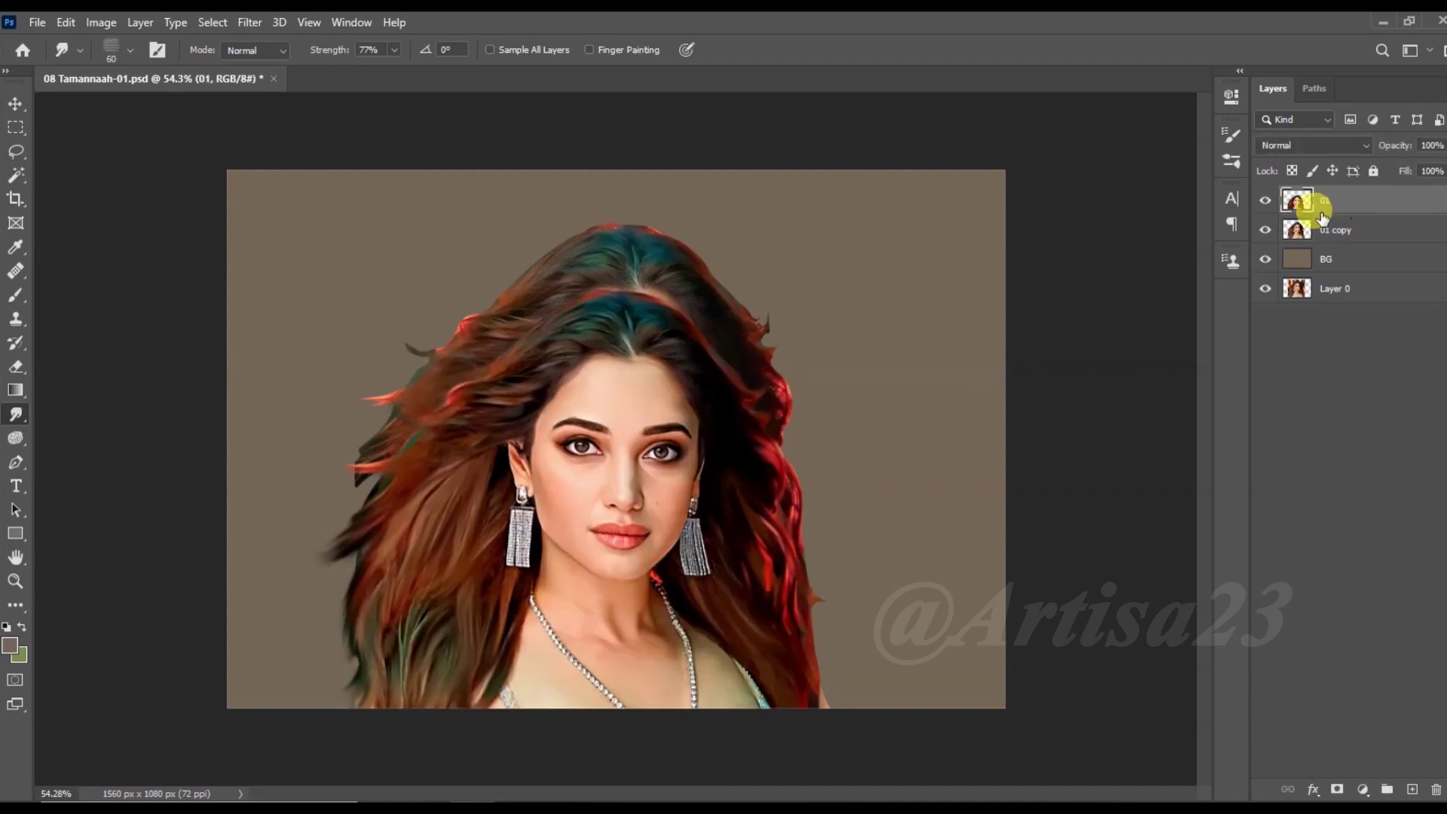
key(ctrl+t)
key(shift+Up)
key(shift+Up)
key(shift+Up)
key(shift+Up)
key(shift+Up)
key(shift+Up)
key(shift+Up)
key(shift+Up)
key(shift+Up)
key(shift+Up)
key(shift+Up)
key(shift+Up)
key(shift+Up)
key(shift+Up)
key(shift+Up)
key(shift+Up)
key(shift+Up)
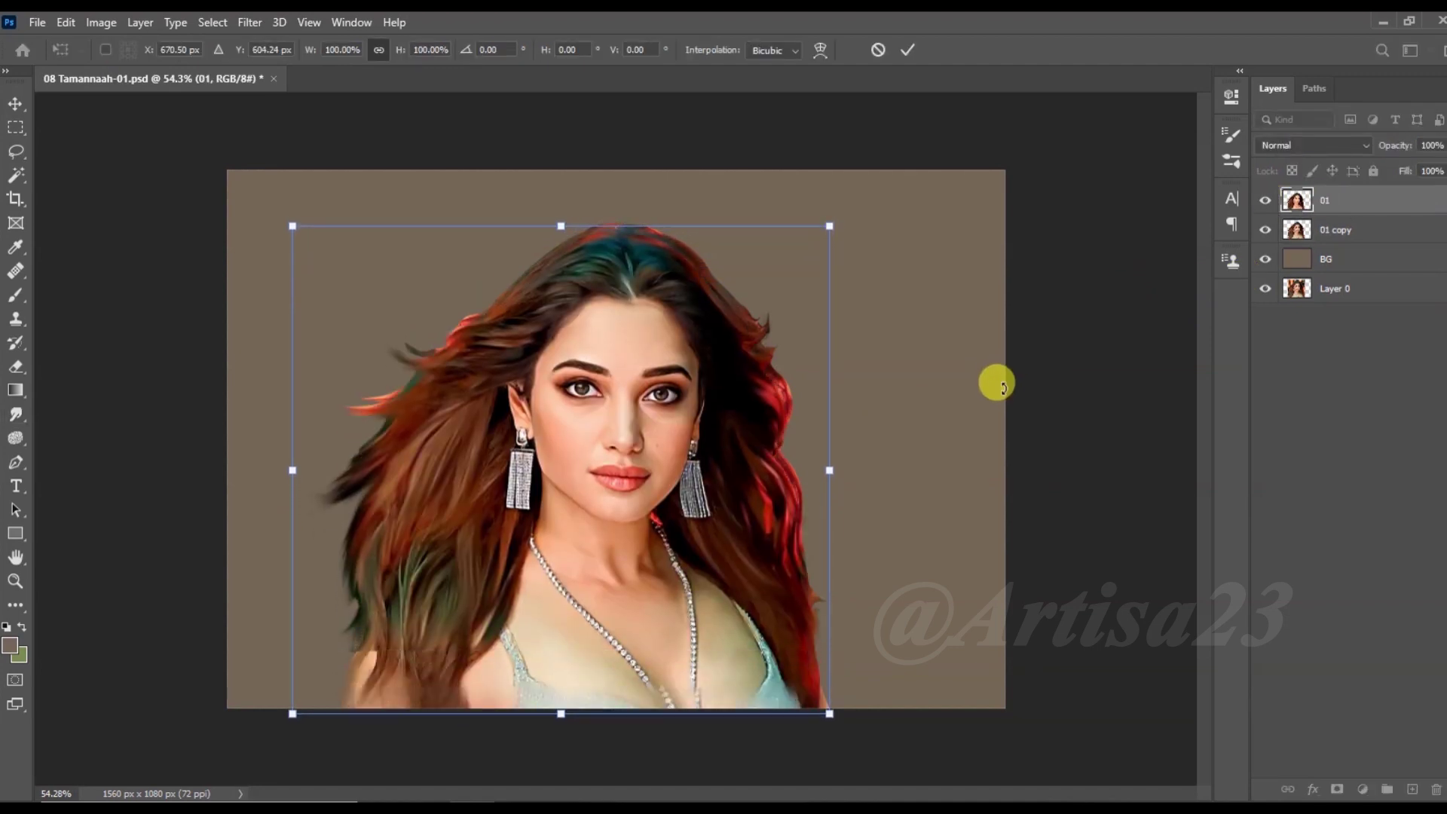
key(shift+Up)
key(shift+Up)
key(shift+Up)
key(Return)
click(1265, 230)
Step: Smudge both eyebrows into smooth painted strokes
key(r)
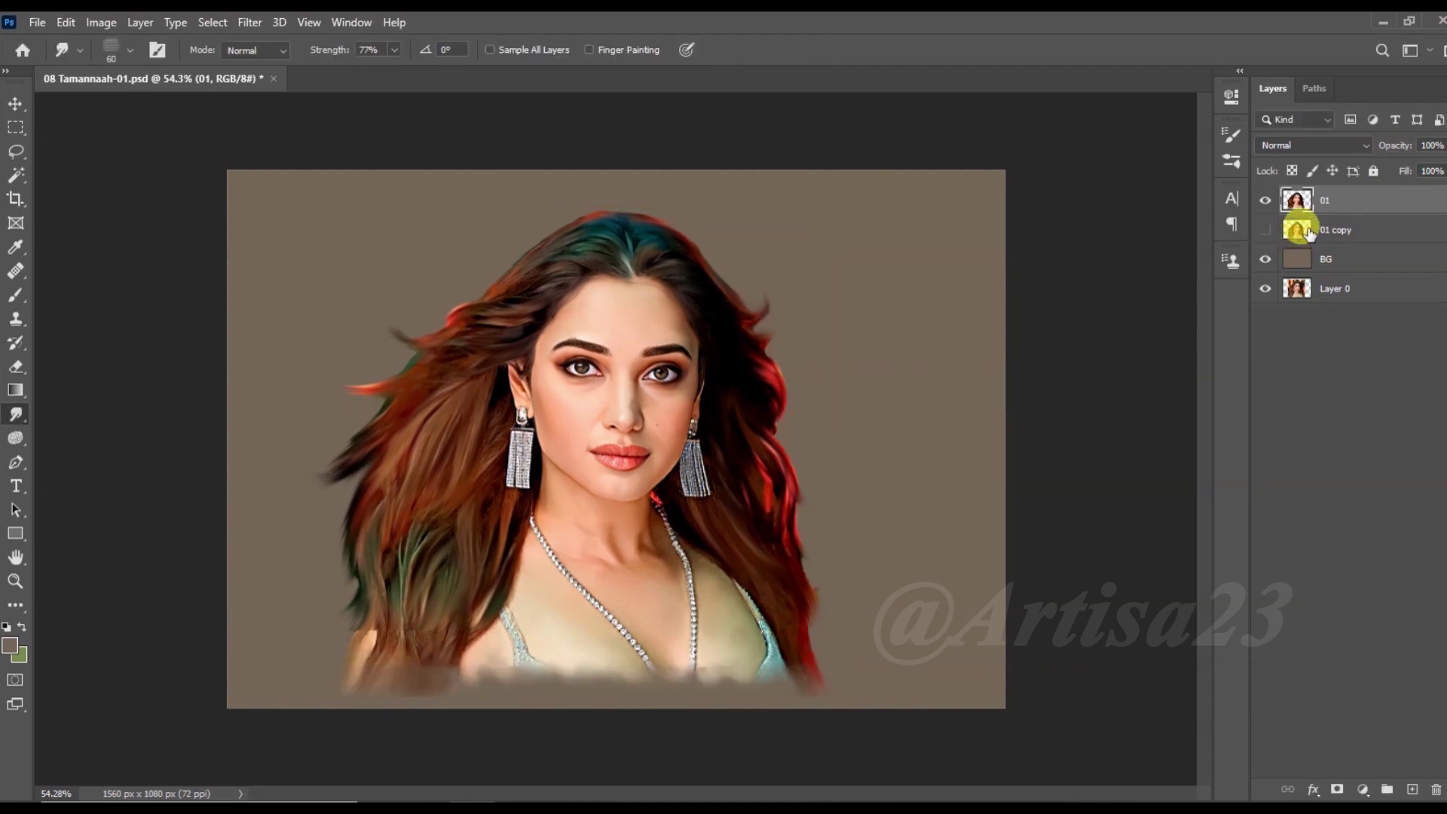
scroll(750, 531, up, 1)
scroll(750, 531, up, 3)
scroll(889, 531, down, 1)
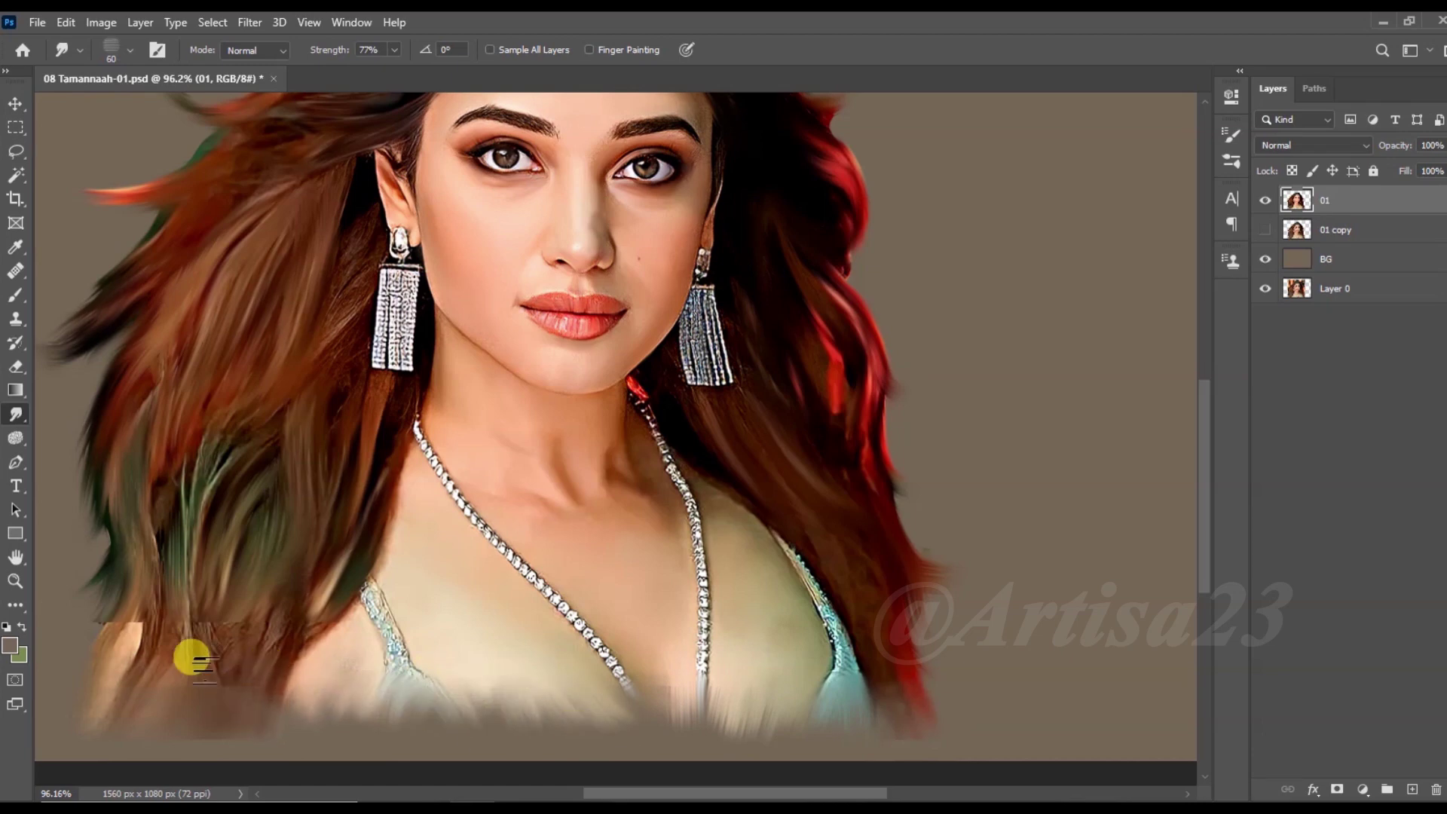
scroll(688, 372, down, 2)
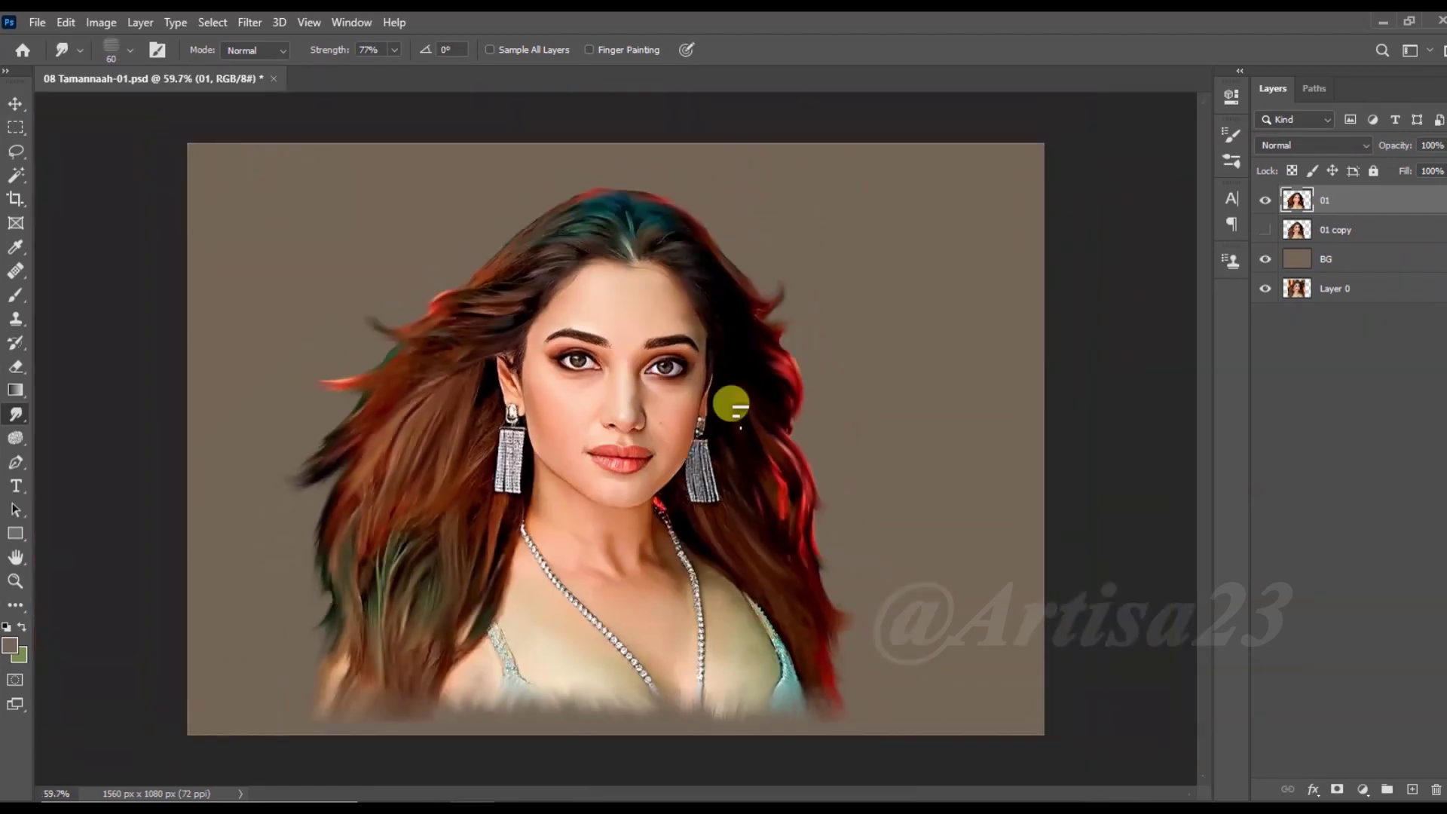
scroll(778, 475, up, 4)
scroll(750, 590, up, 1)
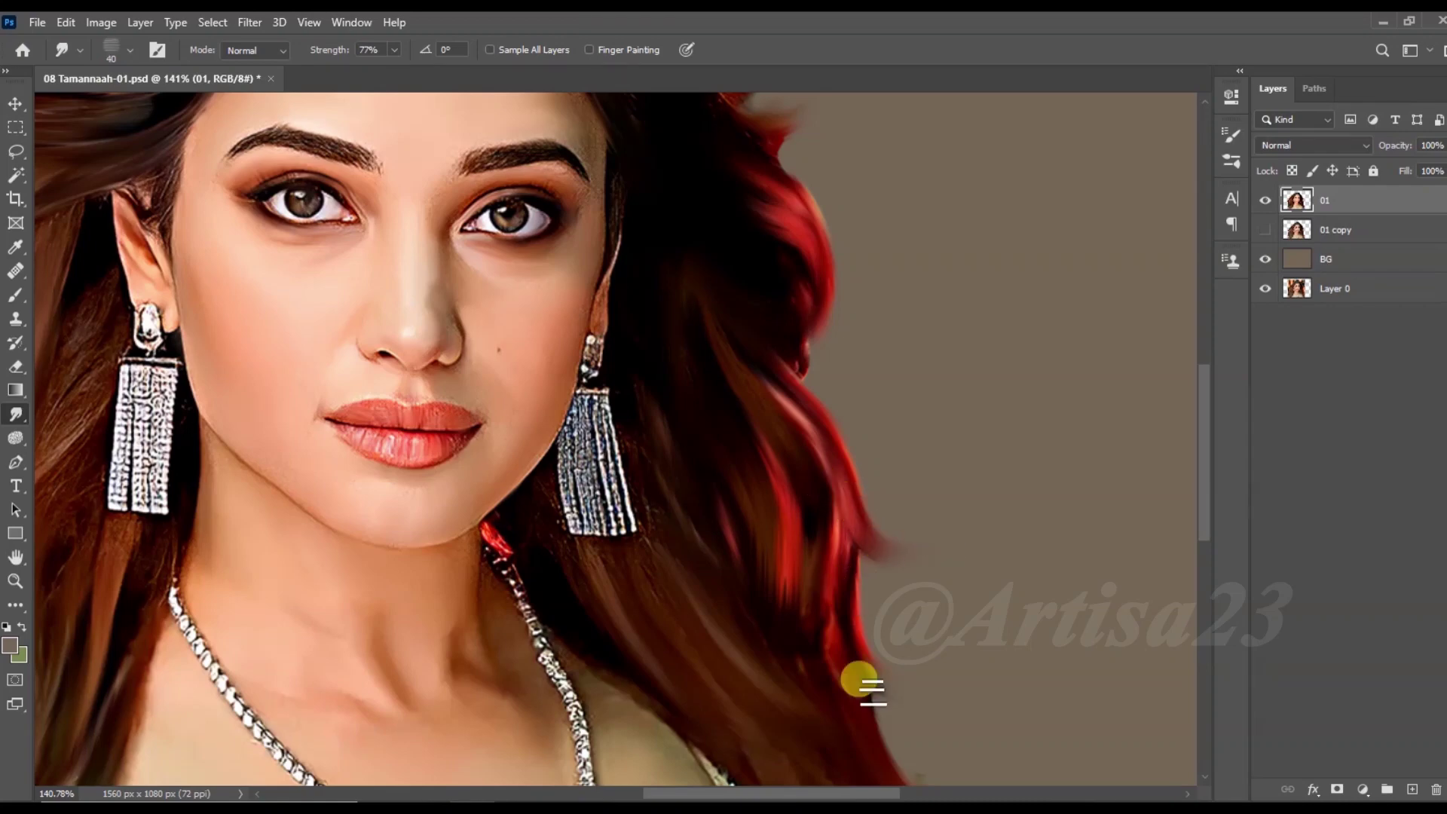
scroll(833, 387, down, 1)
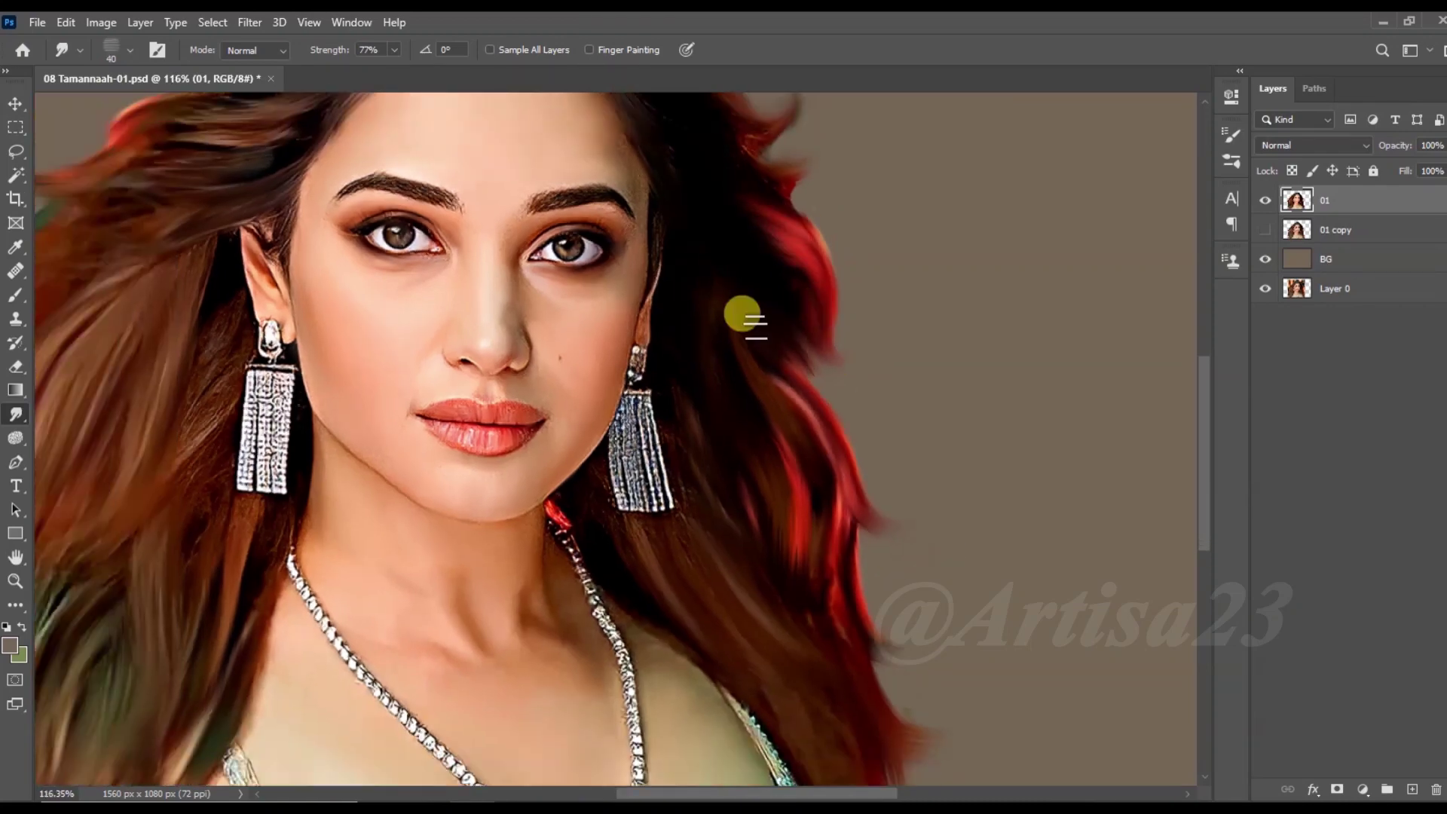
scroll(640, 226, down, 3)
scroll(304, 148, up, 5)
scroll(404, 321, down, 2)
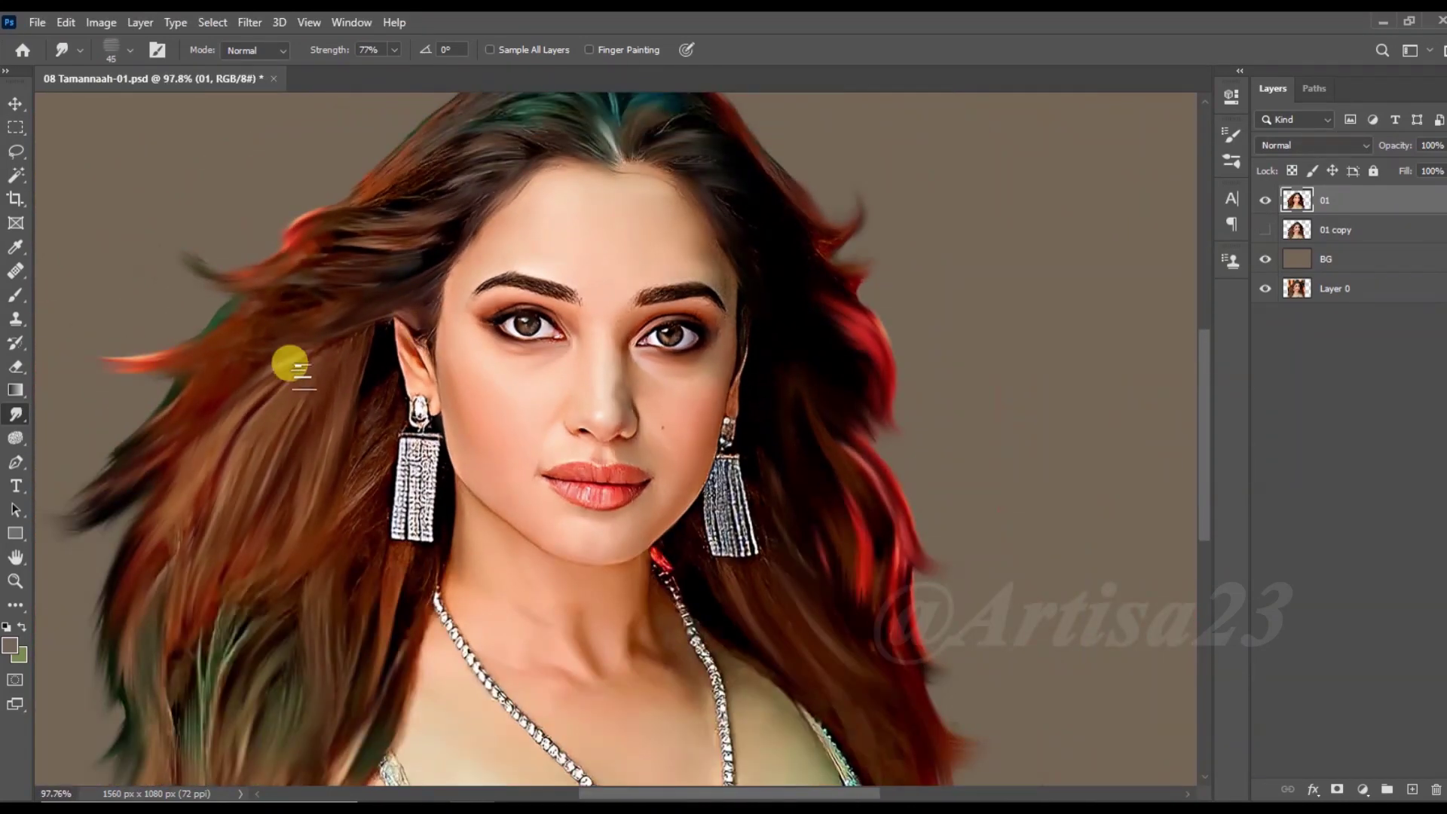
scroll(355, 364, down, 1)
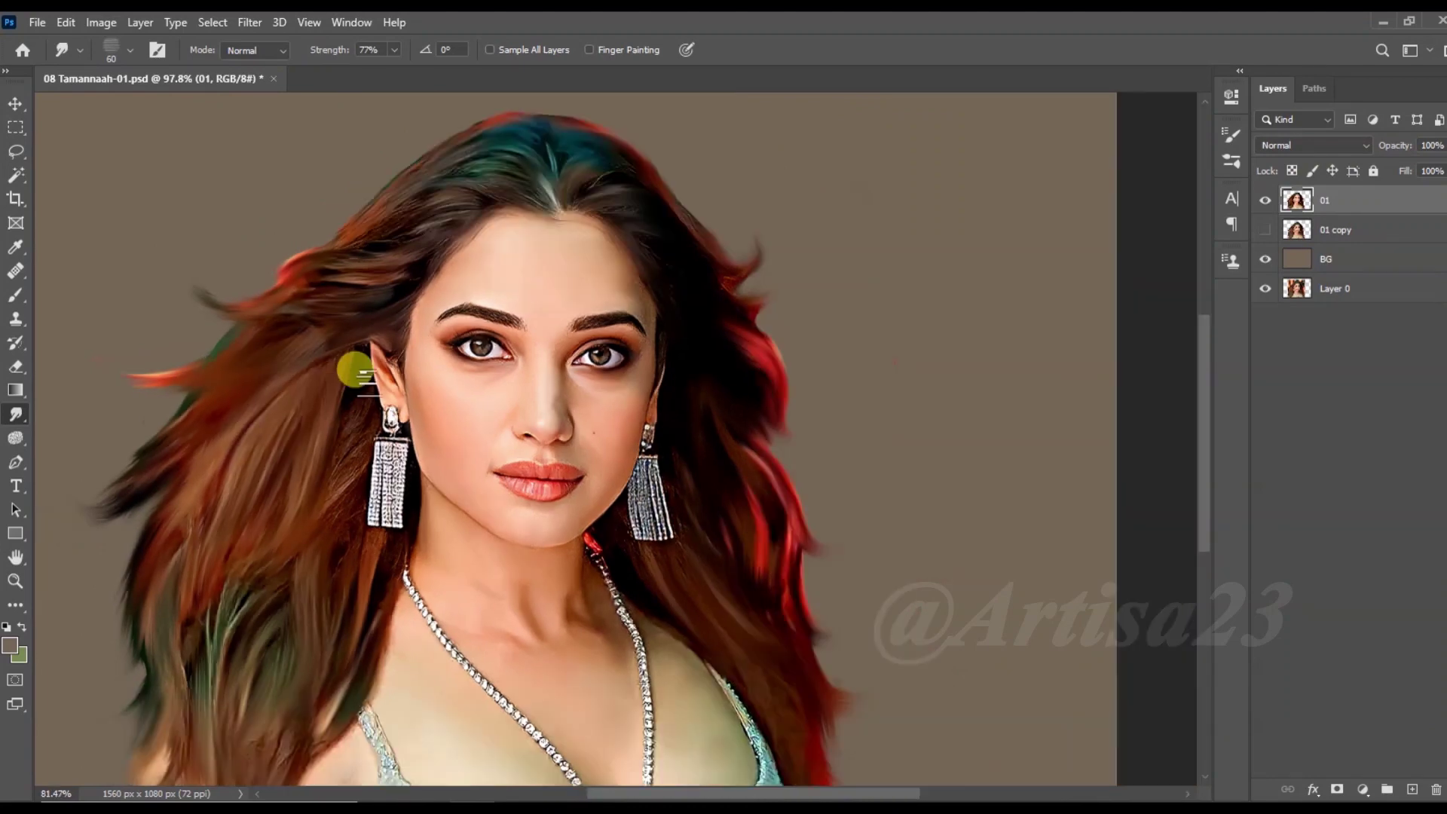
scroll(646, 349, down, 1)
scroll(532, 259, up, 3)
scroll(443, 226, up, 3)
drag(548, 327, 291, 284)
drag(953, 316, 1109, 333)
scroll(1048, 356, down, 1)
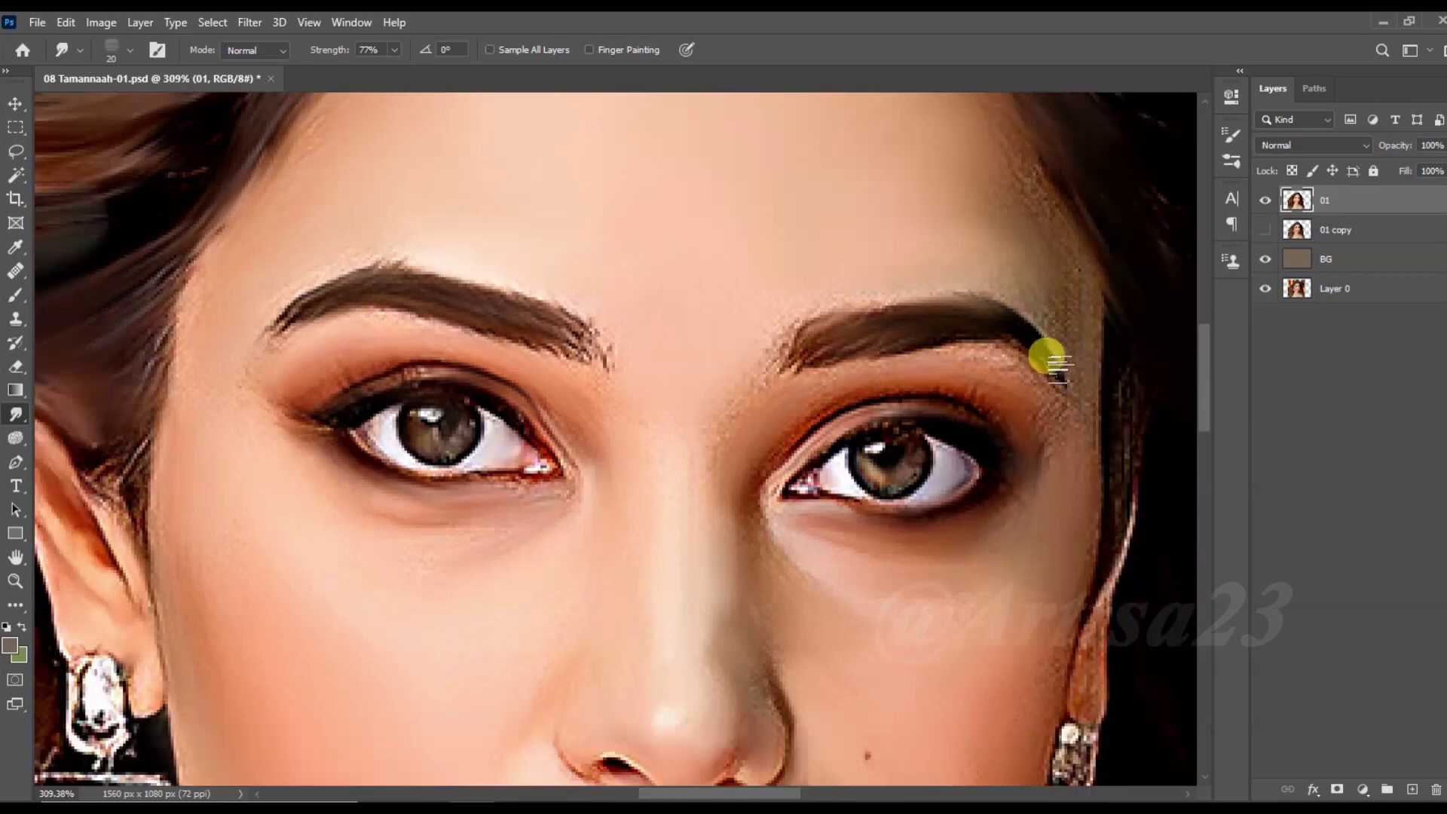
click(160, 51)
Step: Lower the smudge strength to 51% and shrink the brush to 20
click(972, 128)
drag(1205, 361, 1204, 223)
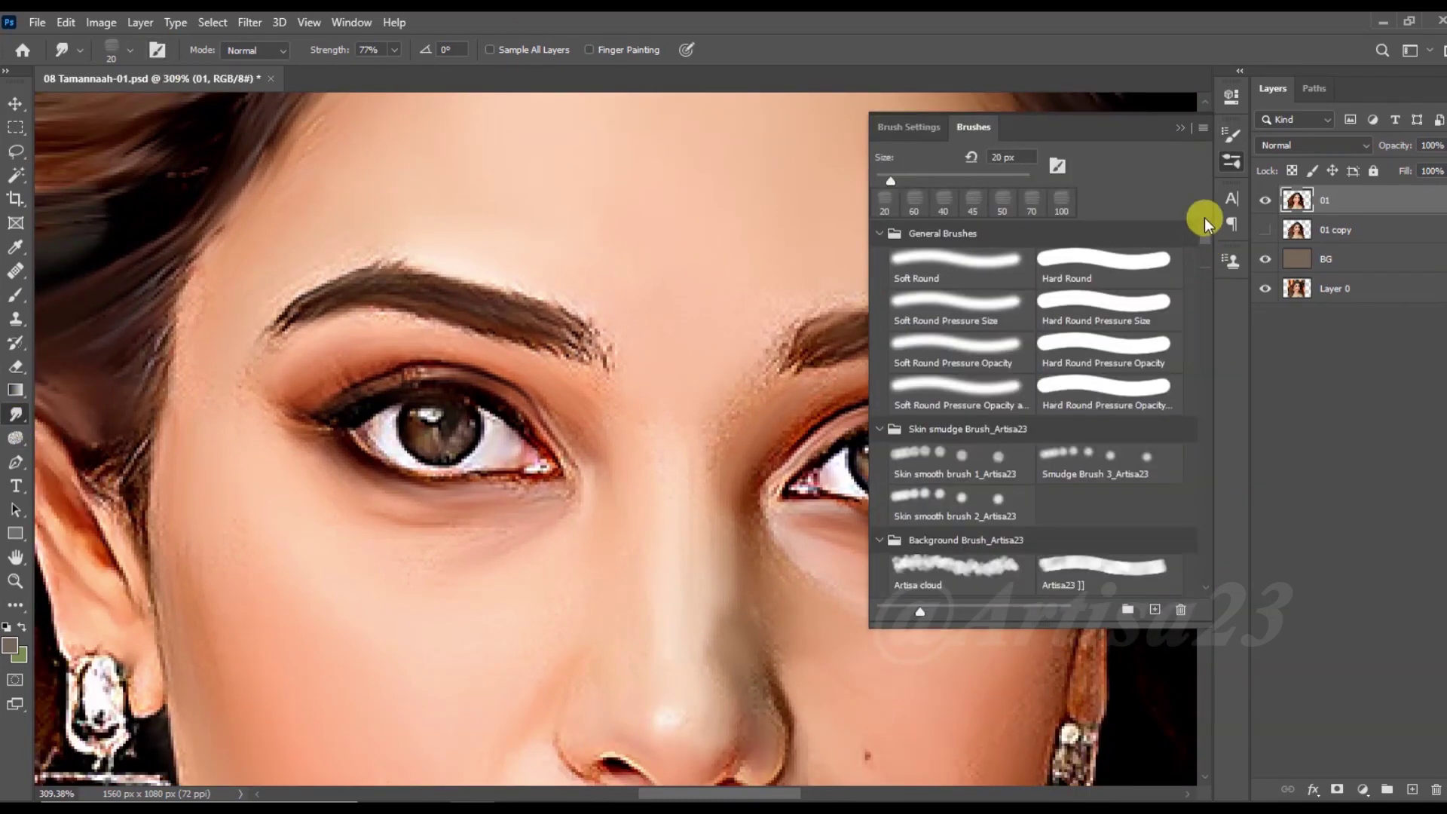
click(1180, 128)
click(394, 49)
drag(926, 301, 857, 291)
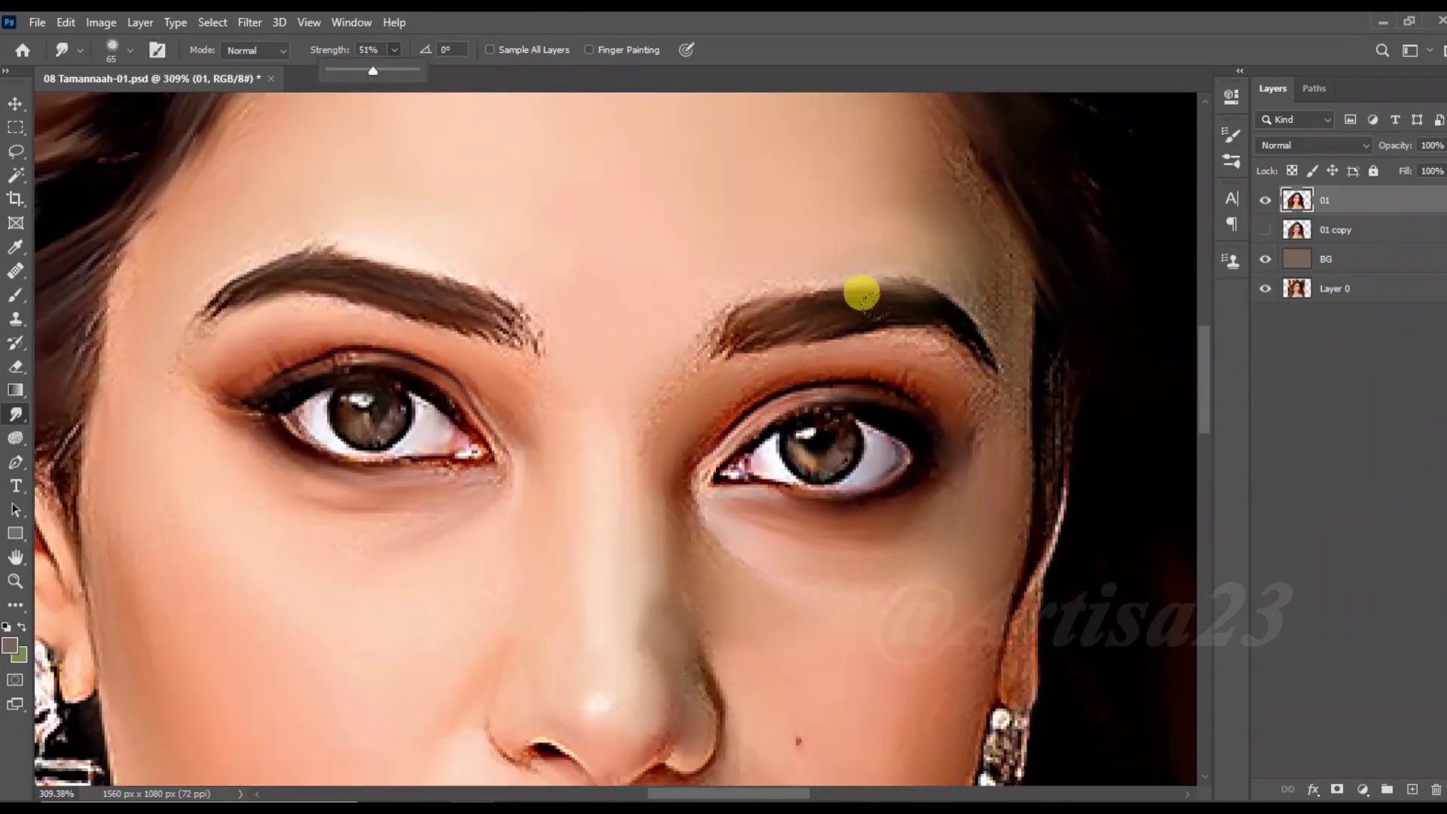
key(bracketleft)
key(bracketleft)
key(bracketleft)
Step: Settle the brush at 25 and bring the nose, lips and earring into view
scroll(956, 322, up, 5)
scroll(778, 271, up, 3)
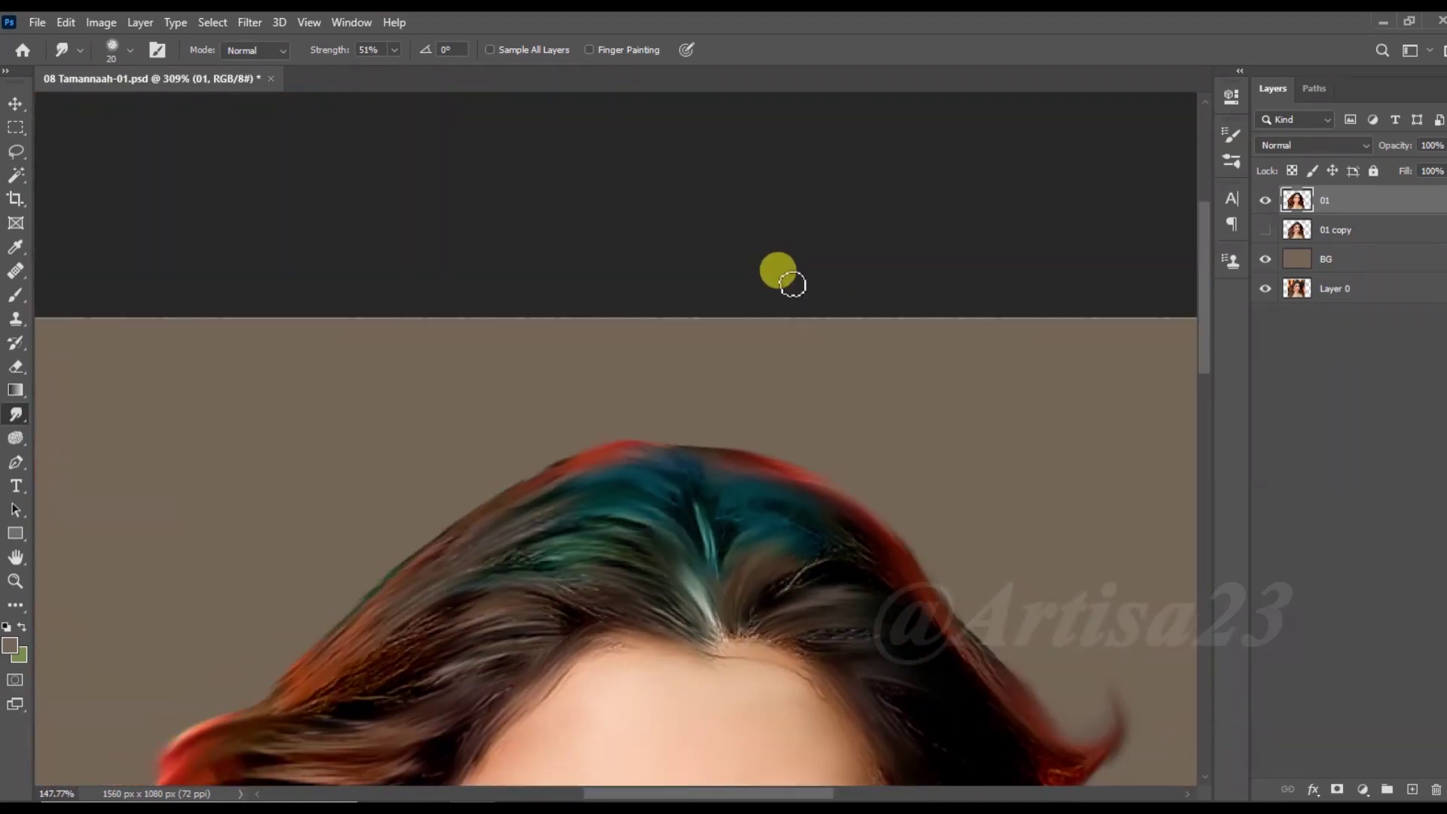
scroll(701, 365, down, 3)
scroll(630, 464, up, 3)
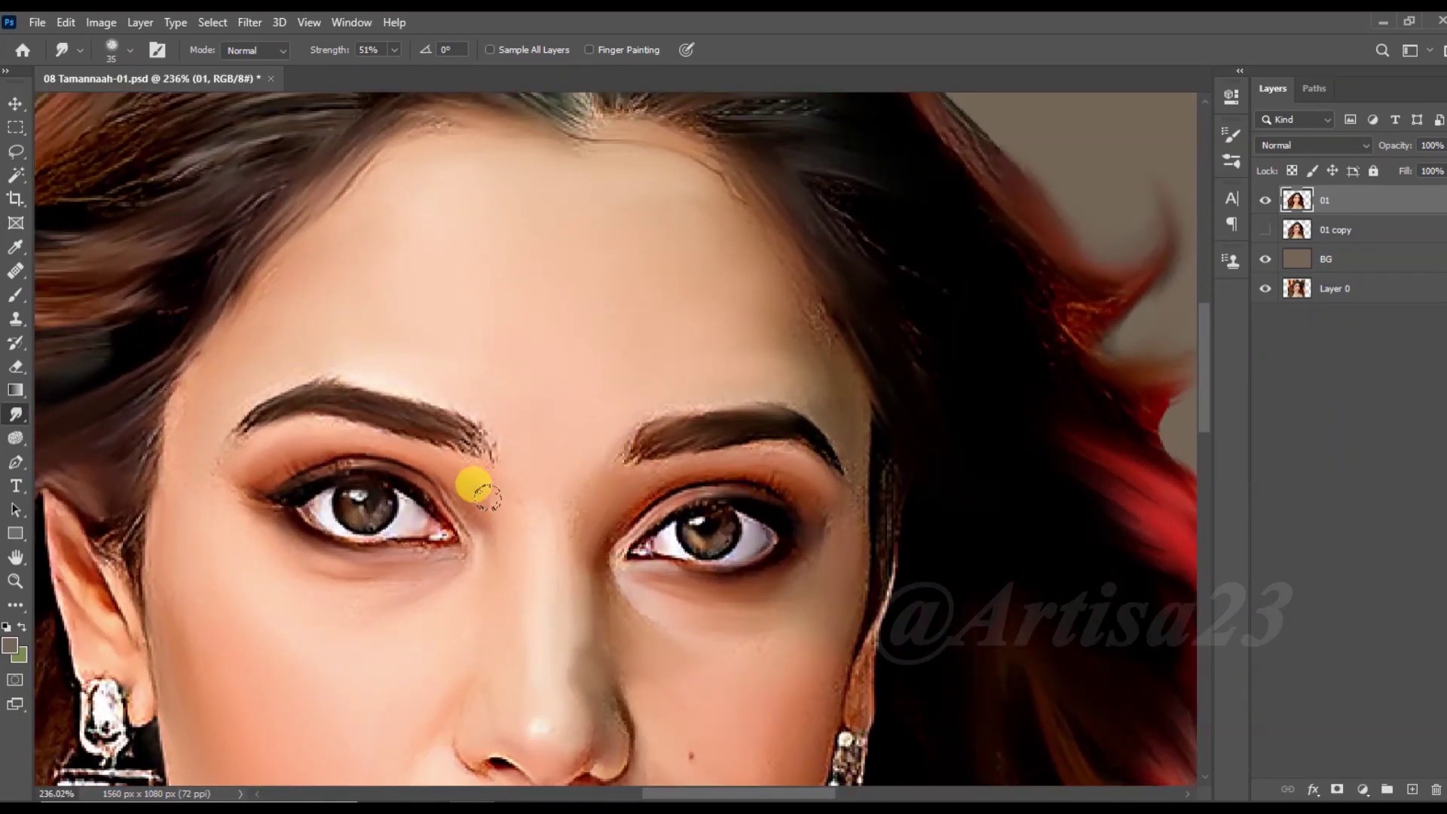
scroll(769, 528, up, 2)
key(bracketleft)
key(bracketleft)
key(bracketleft)
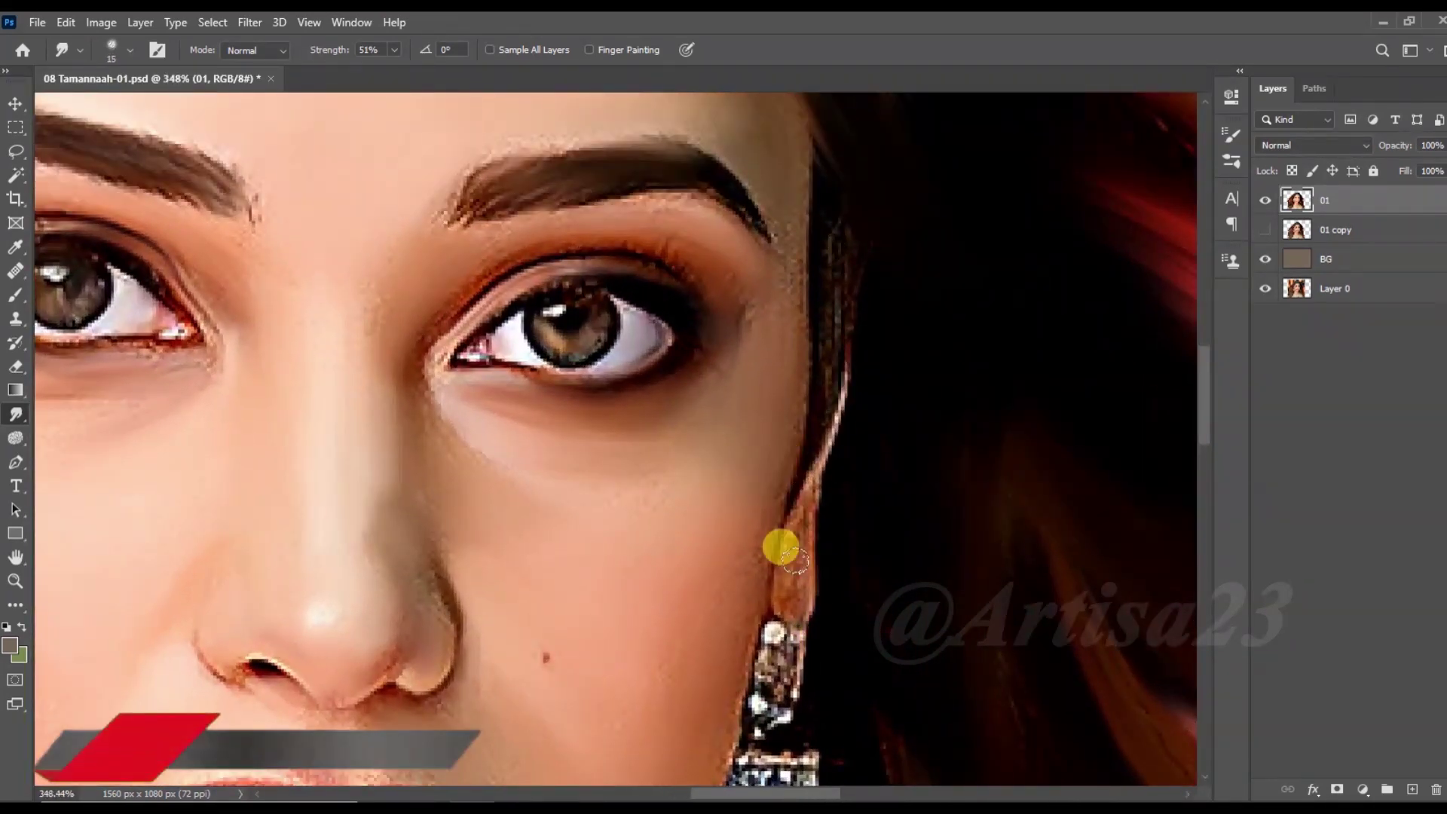
key(bracketright)
key(bracketright)
key(bracketright)
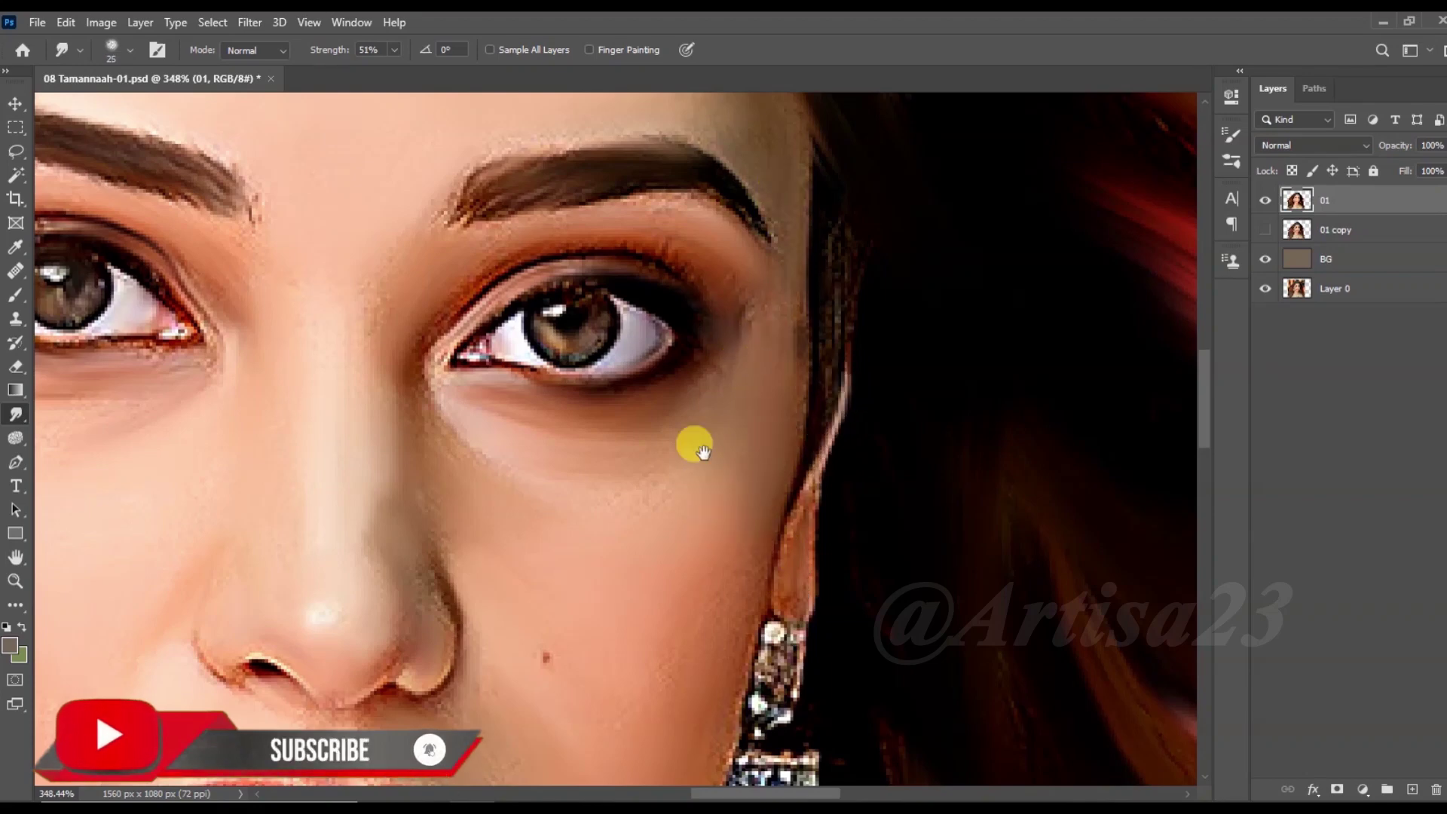
drag(703, 451, 657, 147)
scroll(444, 459, down, 2)
scroll(484, 323, down, 2)
scroll(582, 366, down, 1)
Step: Crop the canvas wider on both sides and fill the new strips with the BG layer
key(c)
drag(1070, 441, 1098, 431)
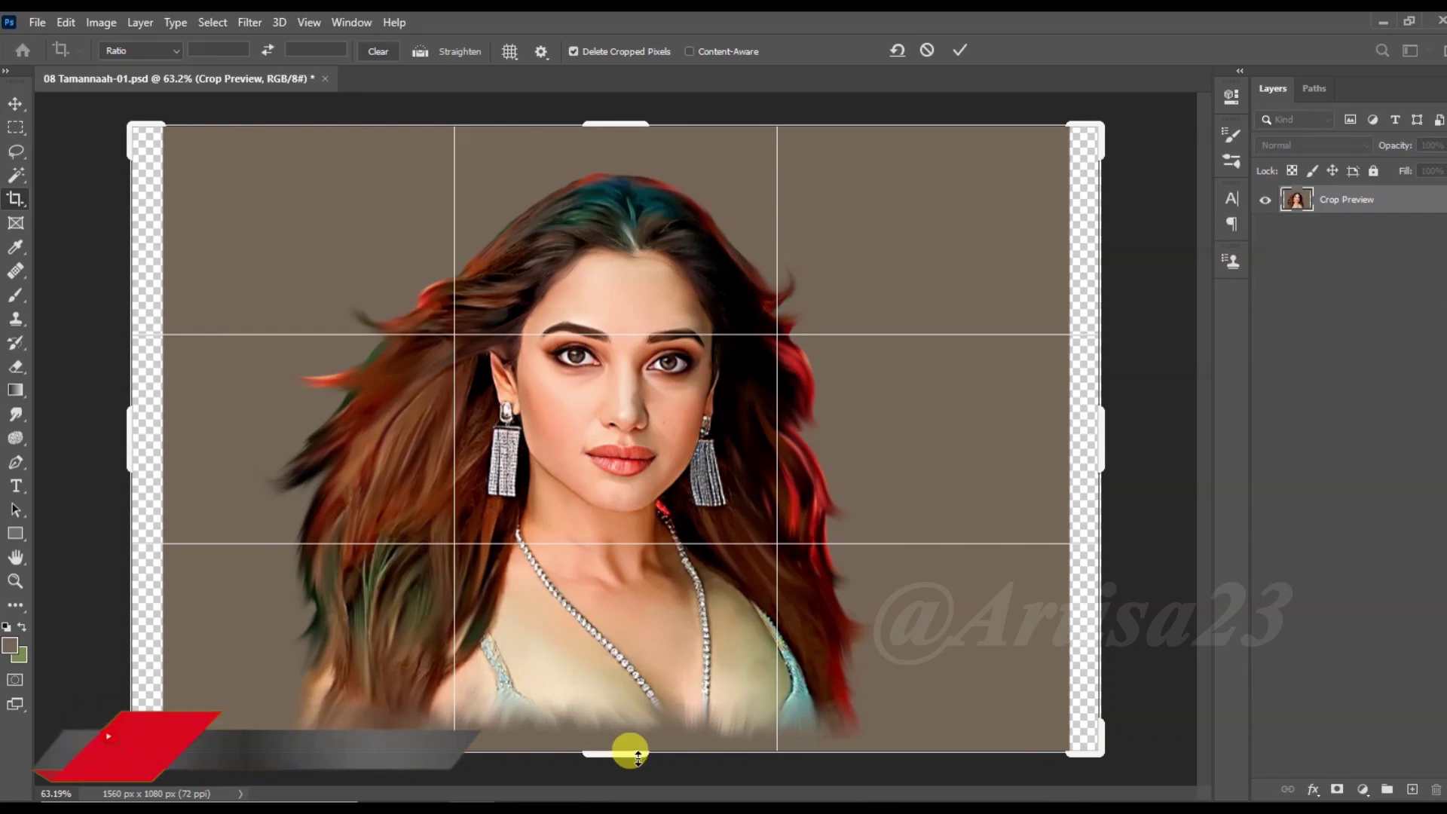
key(Return)
click(1426, 256)
click(37, 22)
click(15, 103)
Step: Save the file as 08 Tamannaah-01a.psd and return to smudging on layer 01
click(37, 22)
click(64, 243)
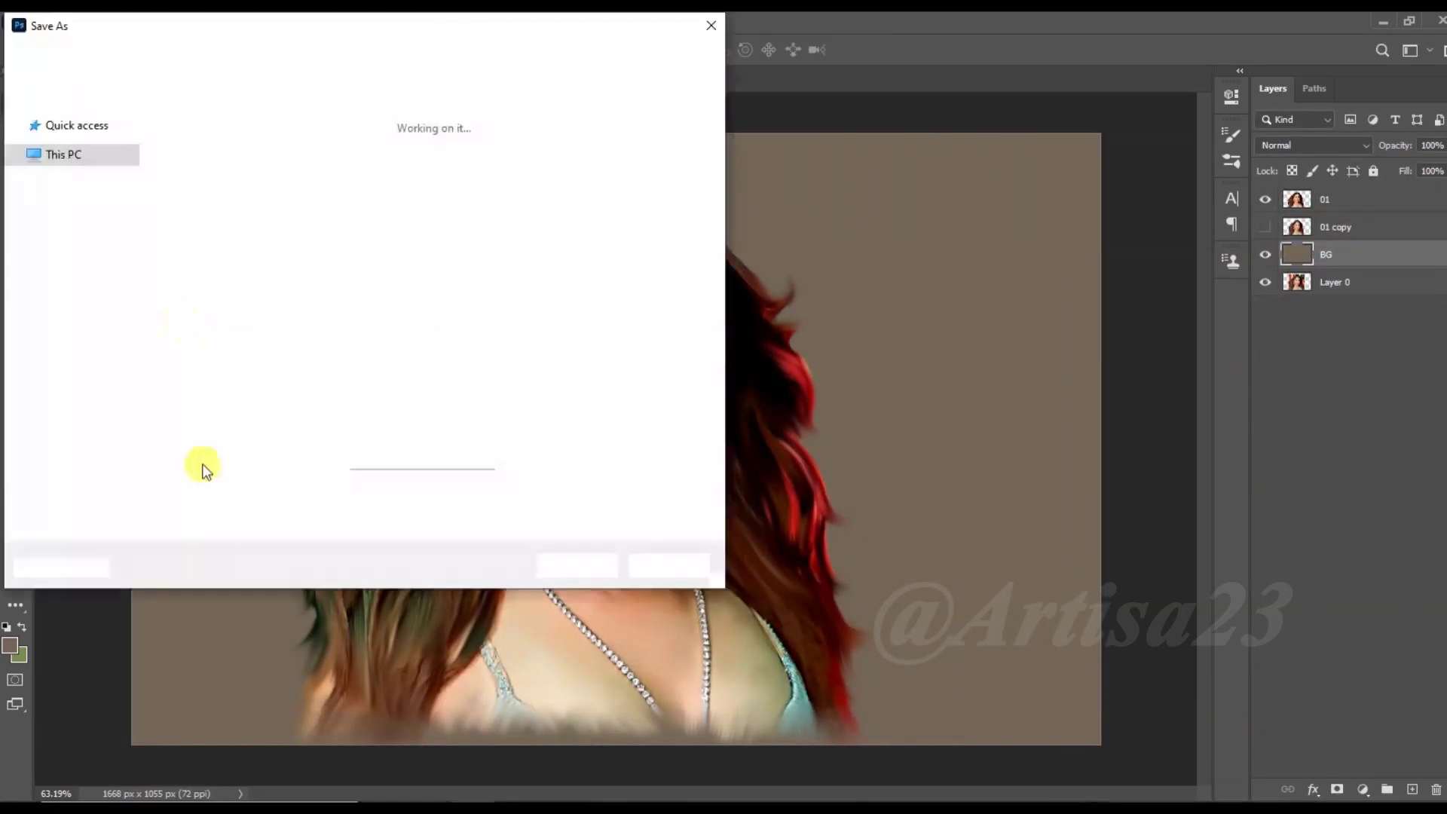
text(a)
click(577, 565)
click(730, 287)
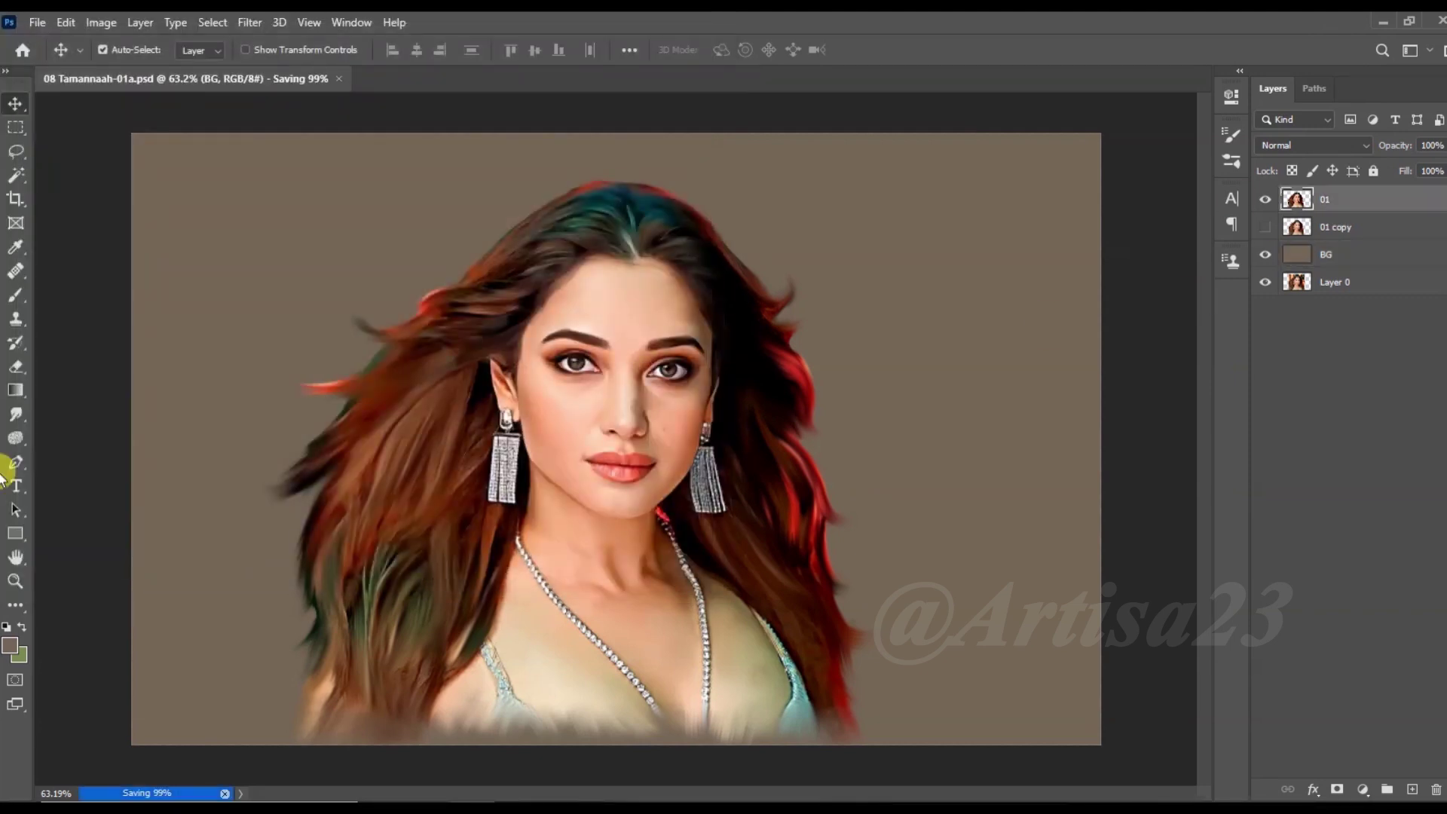
right_click(15, 414)
click(67, 446)
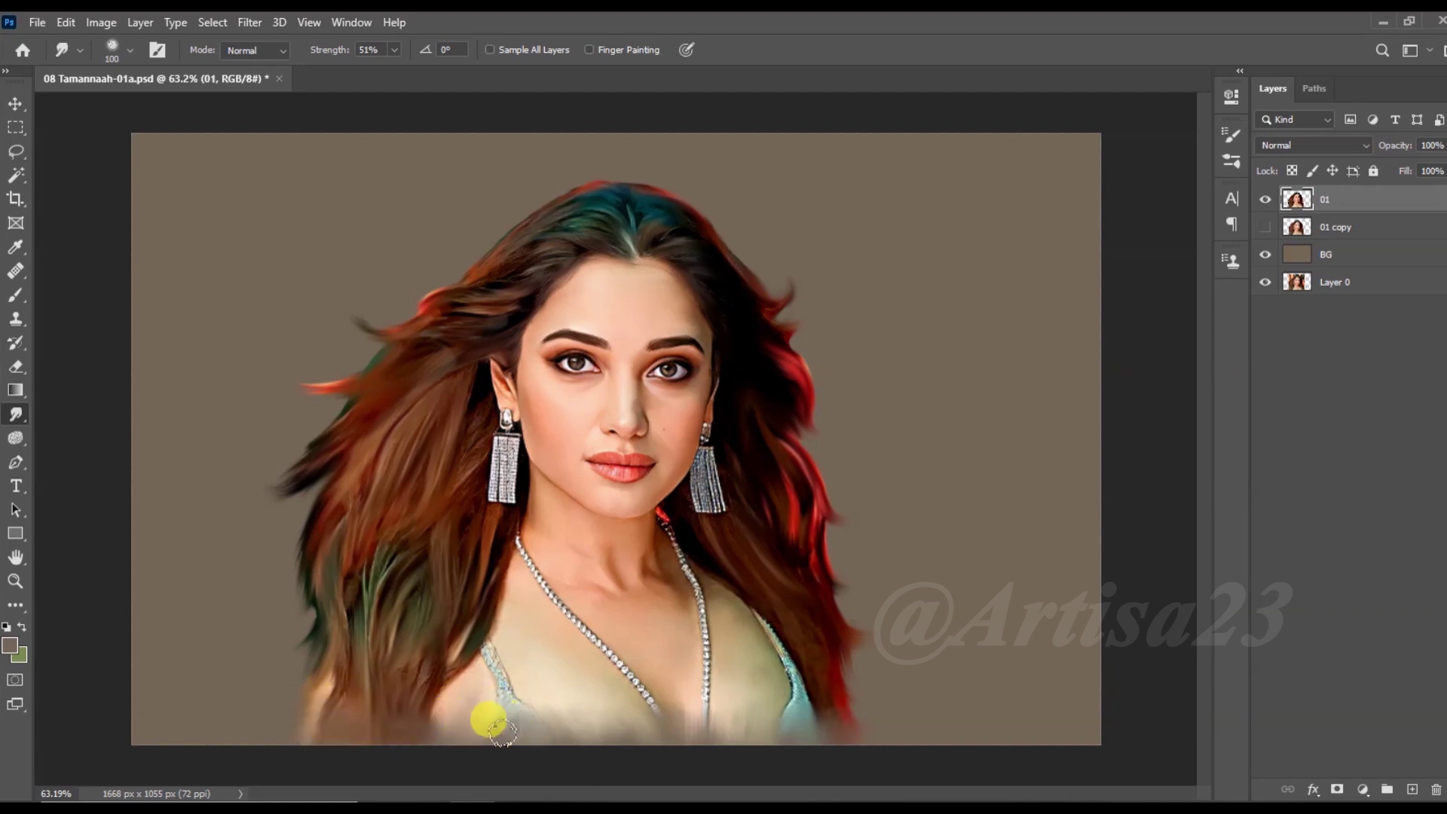
scroll(518, 580, down, 2)
Step: Move the 01 copy layer below BG and add a new empty layer above BG
click(1338, 260)
drag(1327, 233, 1334, 267)
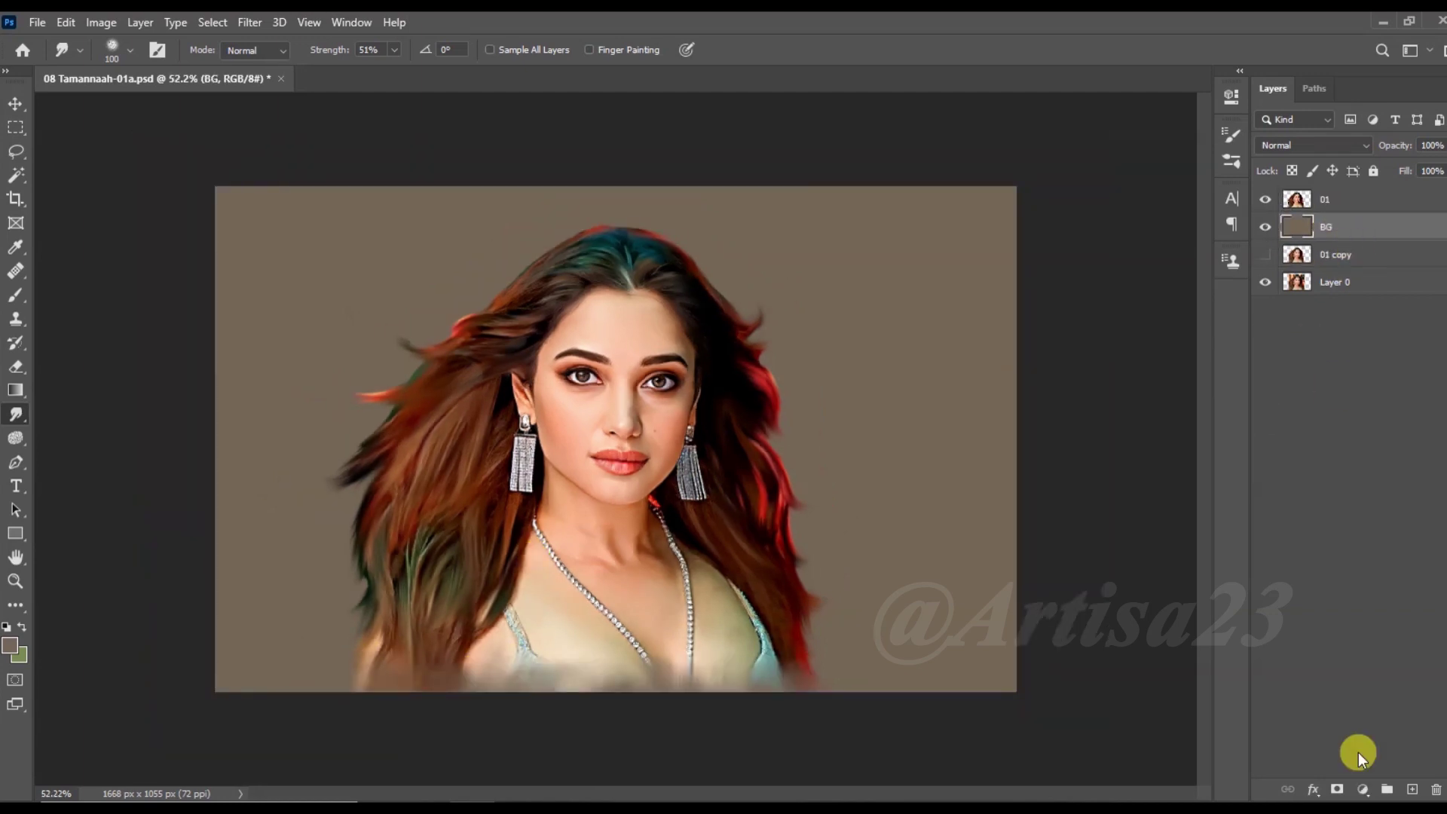
click(1412, 789)
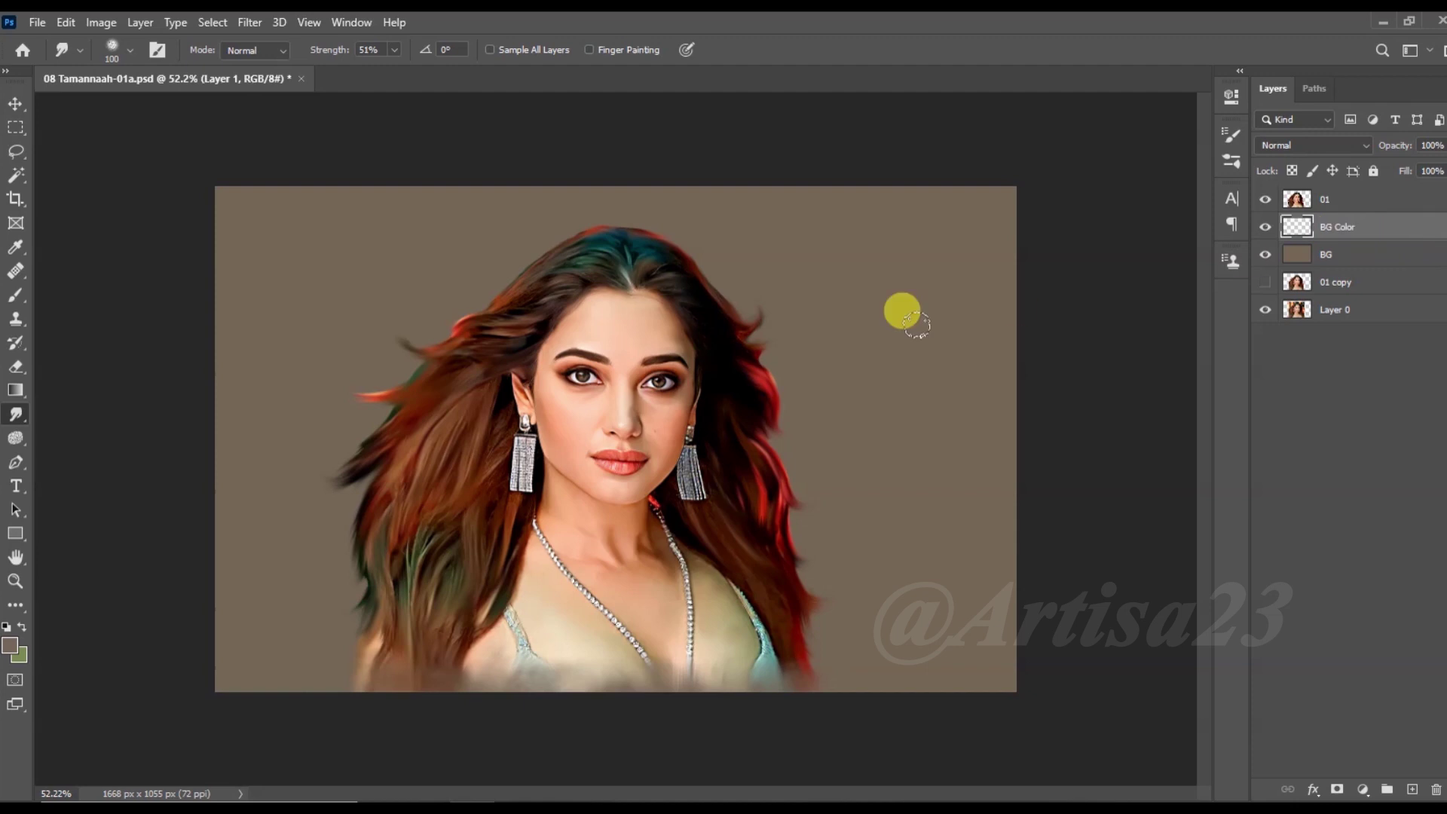
Step: Load a large textured brush at size 300 and paint peach strokes behind the hair
scroll(749, 430, up, 1)
click(15, 294)
key(F5)
click(936, 158)
scroll(1095, 346, down, 3)
double_click(1111, 490)
alt+click(588, 512)
key(bracketleft)
key(bracketleft)
key(bracketleft)
mouse_move(724, 278)
mouse_down()
mouse_move(317, 330)
mouse_move(429, 210)
mouse_move(658, 236)
mouse_move(827, 217)
mouse_move(608, 121)
mouse_up()
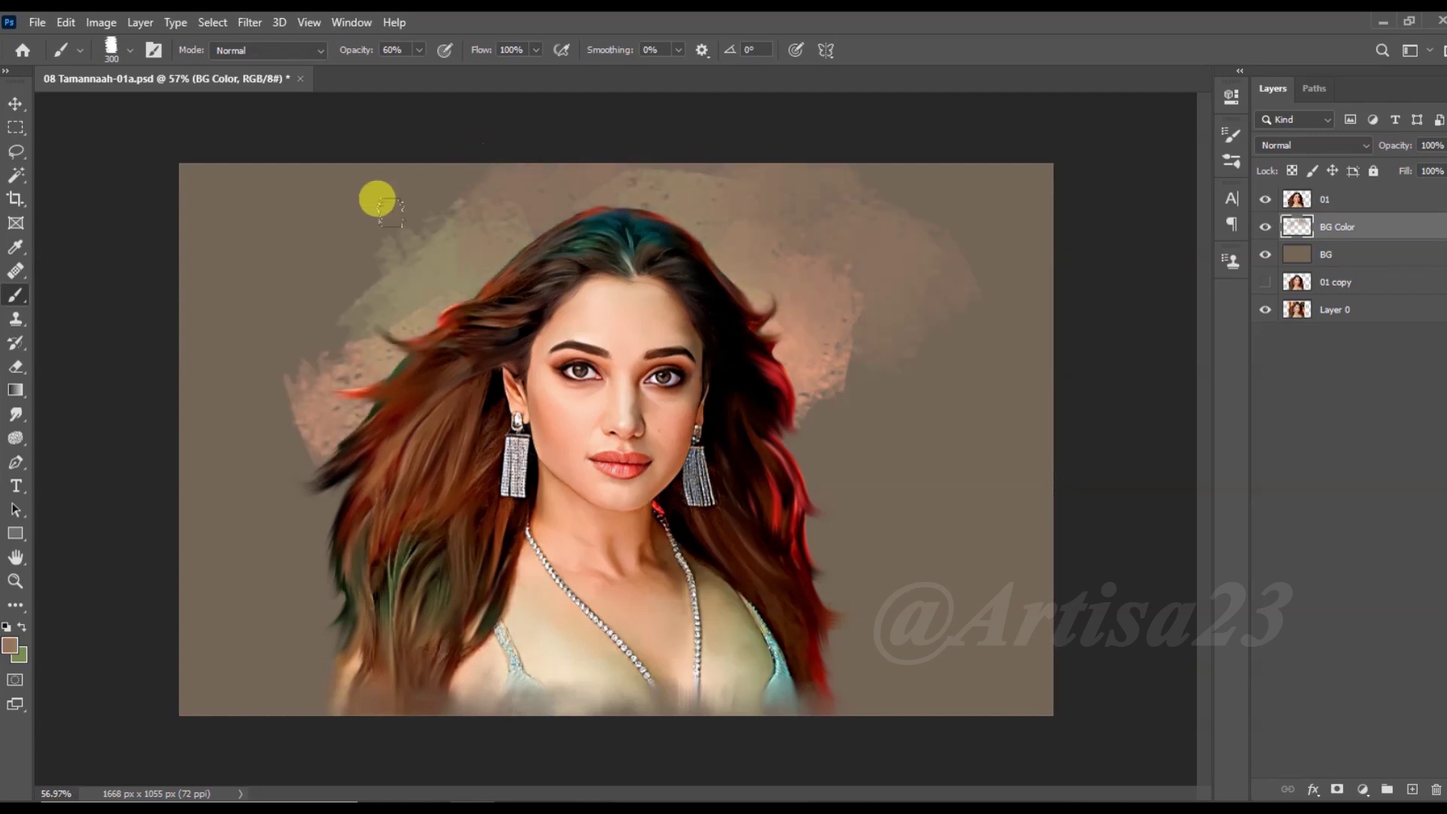
Step: Brush cream strokes near the head, then cover the cream and pink patches with greyish brown
alt+click(591, 636)
mouse_move(784, 331)
mouse_down()
mouse_move(688, 232)
mouse_move(401, 288)
mouse_up()
alt+click(754, 633)
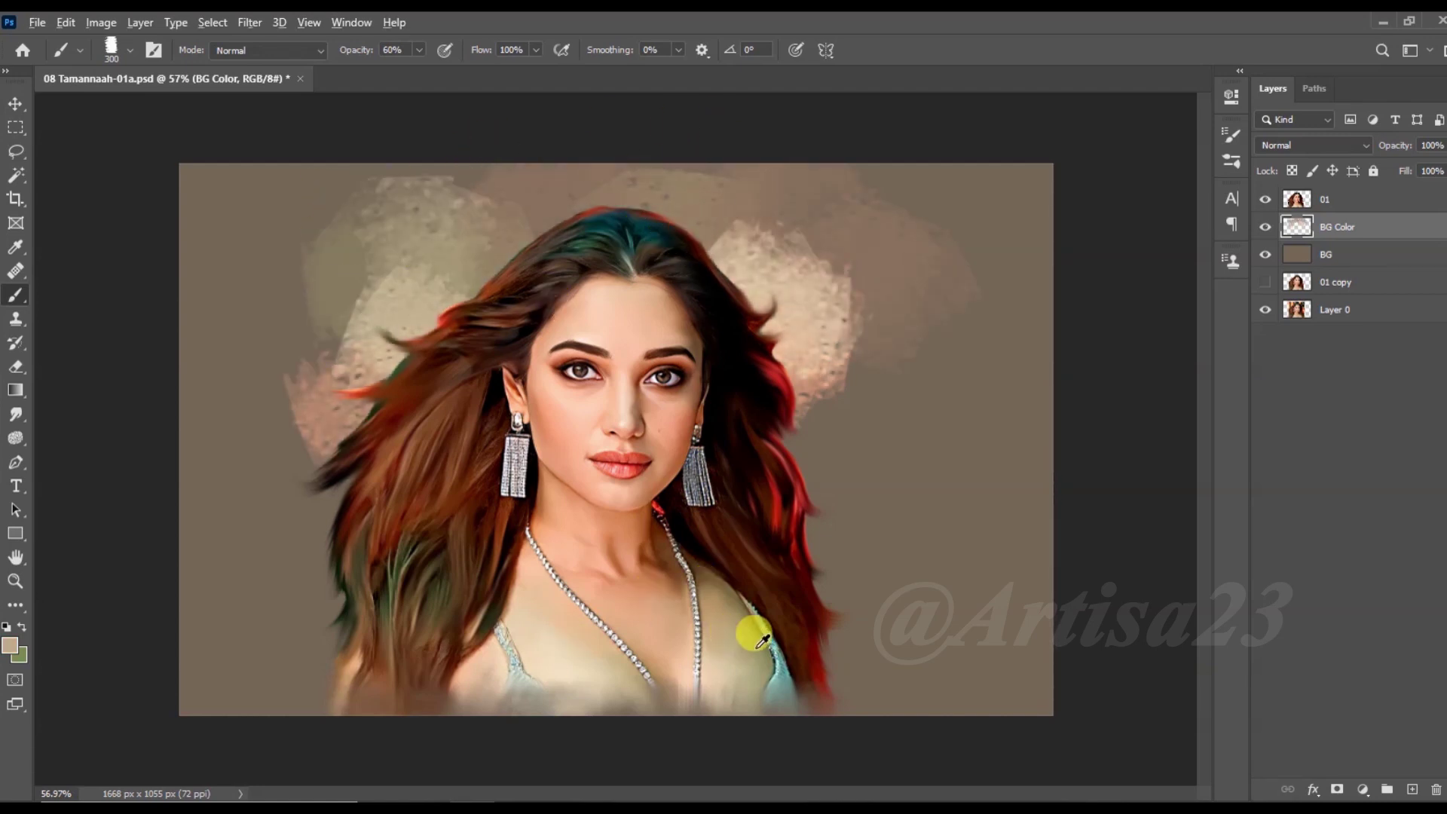
mouse_move(365, 194)
mouse_down()
mouse_move(284, 171)
mouse_move(279, 134)
mouse_up()
mouse_move(323, 314)
mouse_down()
mouse_move(404, 355)
mouse_move(294, 443)
mouse_up()
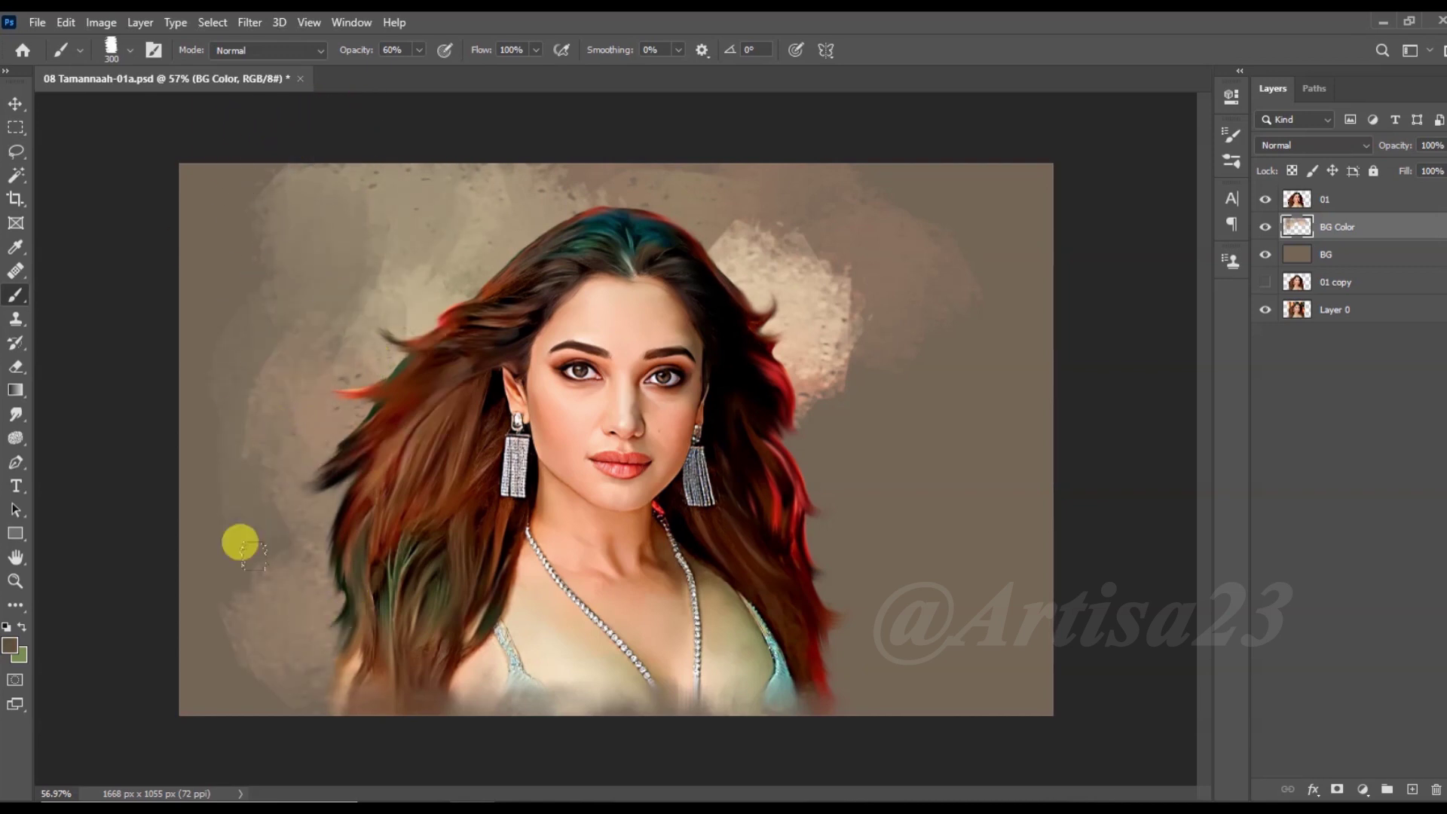
Step: Add dark brown speckled strokes and lighter greyish brown right of the hair
alt+click(750, 575)
mouse_move(890, 663)
mouse_down()
mouse_move(827, 571)
mouse_move(866, 581)
mouse_move(979, 540)
mouse_up()
alt+click(904, 482)
mouse_move(786, 373)
mouse_down()
mouse_move(750, 291)
mouse_move(801, 389)
mouse_up()
Step: Paint red and red-orange strokes beside the hair, undoing the orange stroke on the left
alt+click(761, 290)
mouse_move(761, 290)
mouse_down()
mouse_move(765, 345)
mouse_move(844, 452)
mouse_up()
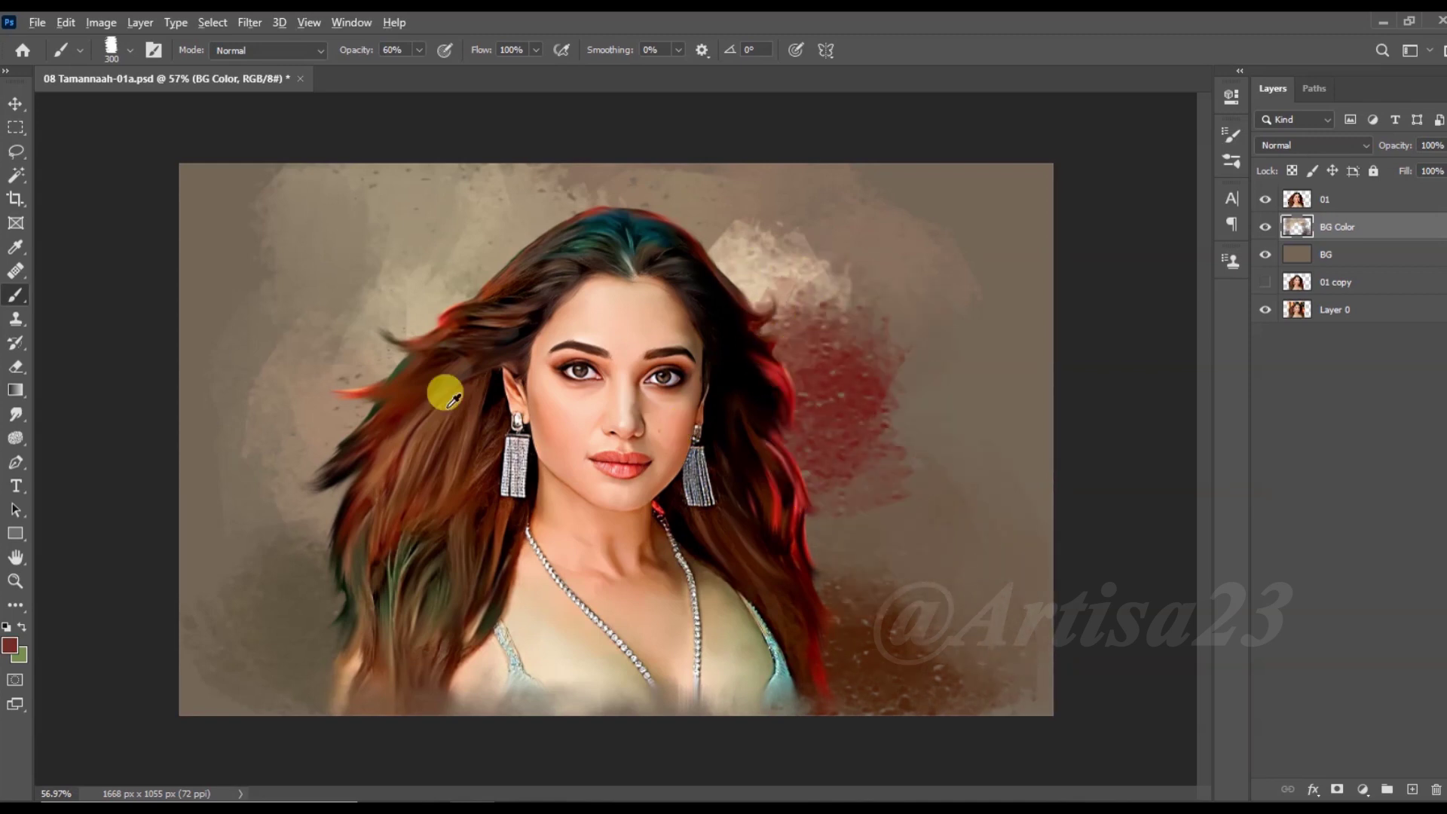
alt+click(400, 385)
drag(829, 392, 717, 196)
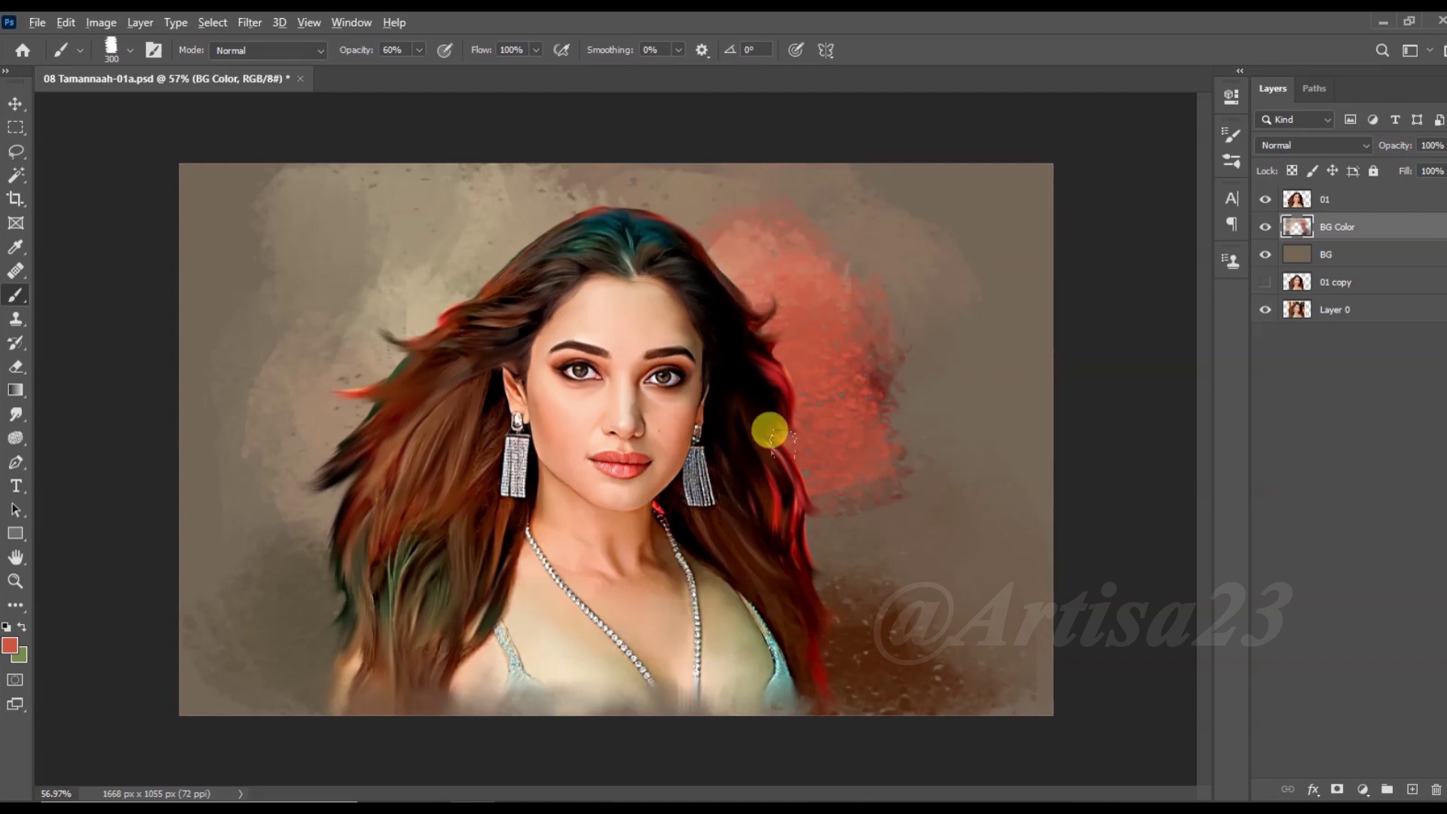
drag(778, 384, 905, 573)
alt+click(652, 507)
mouse_move(392, 271)
mouse_down()
mouse_move(343, 320)
mouse_move(436, 243)
mouse_up()
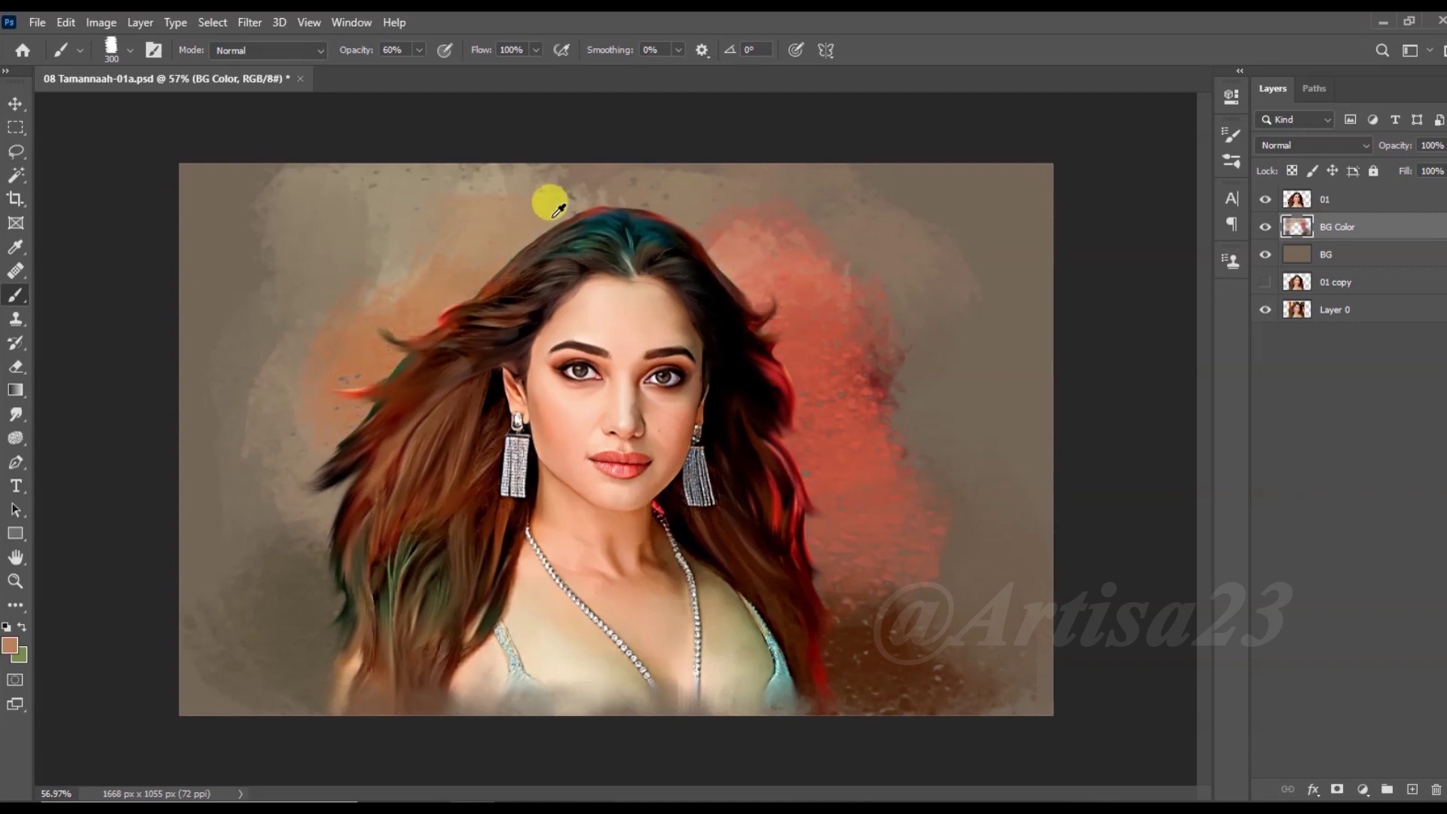
key(ctrl+z)
key(ctrl+z)
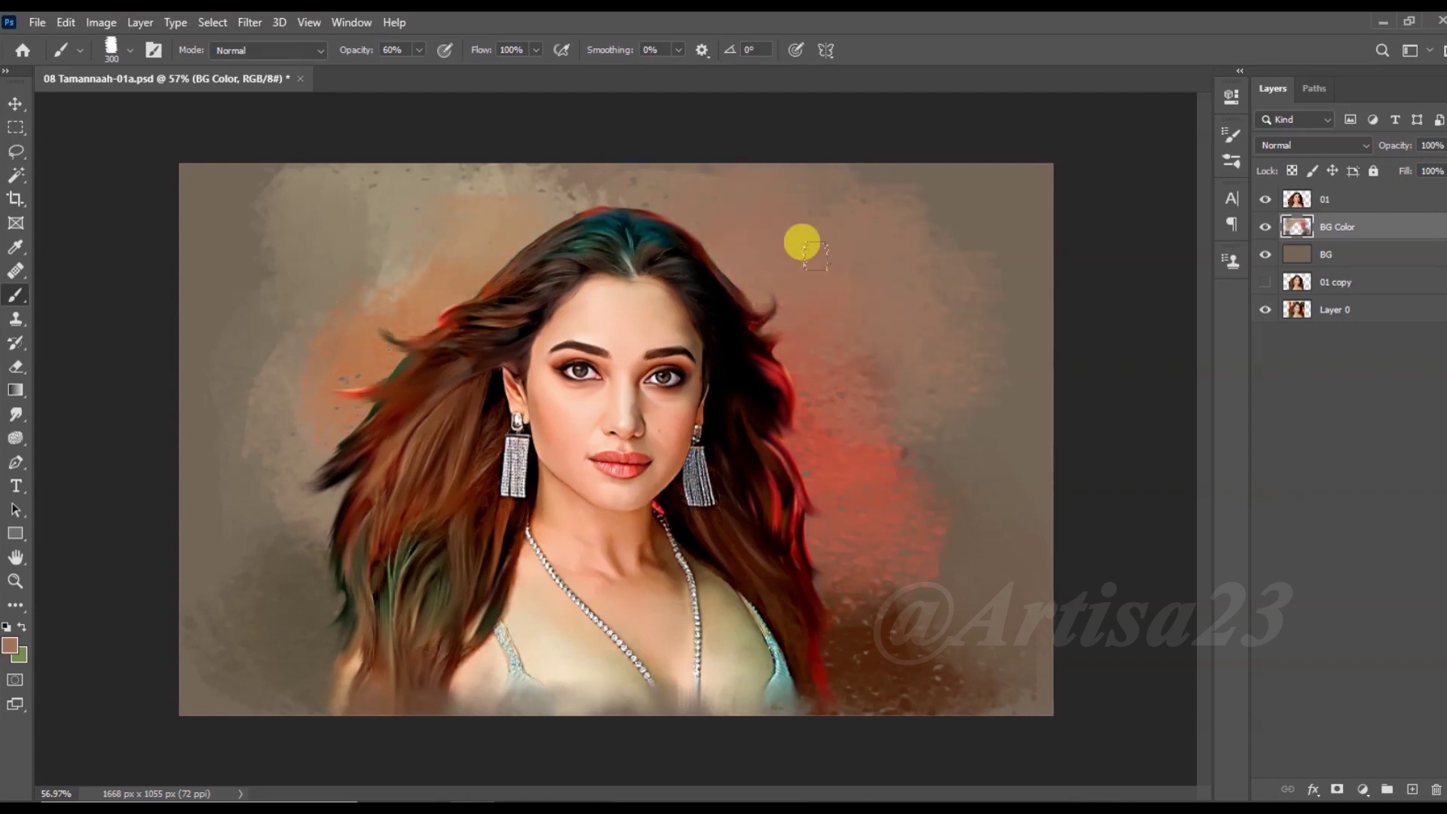
Step: Paint beige left of the hair and dark brown into the lower-left and upper-right corners
alt+click(525, 206)
mouse_move(303, 265)
mouse_down()
mouse_move(271, 539)
mouse_move(169, 301)
mouse_up()
mouse_move(161, 213)
mouse_down()
mouse_move(226, 663)
mouse_move(136, 388)
mouse_up()
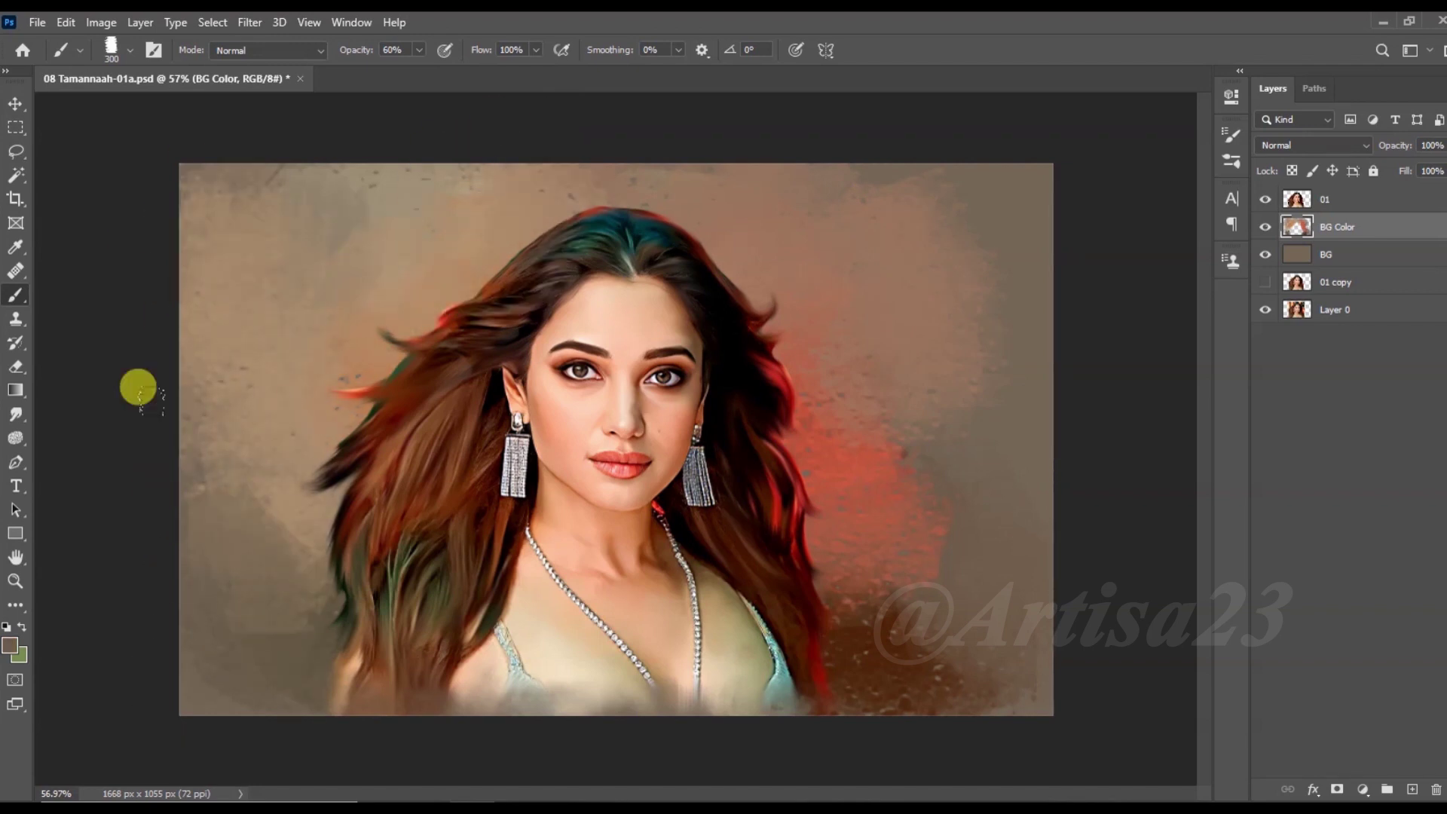
mouse_move(1050, 365)
mouse_down()
mouse_move(962, 216)
mouse_move(949, 250)
mouse_move(827, 151)
mouse_move(959, 416)
mouse_move(917, 526)
mouse_move(847, 278)
mouse_up()
alt+click(315, 258)
Step: Pick a muted teal and paint teal strokes on the lower-right, left and right background
click(19, 654)
click(924, 518)
click(761, 500)
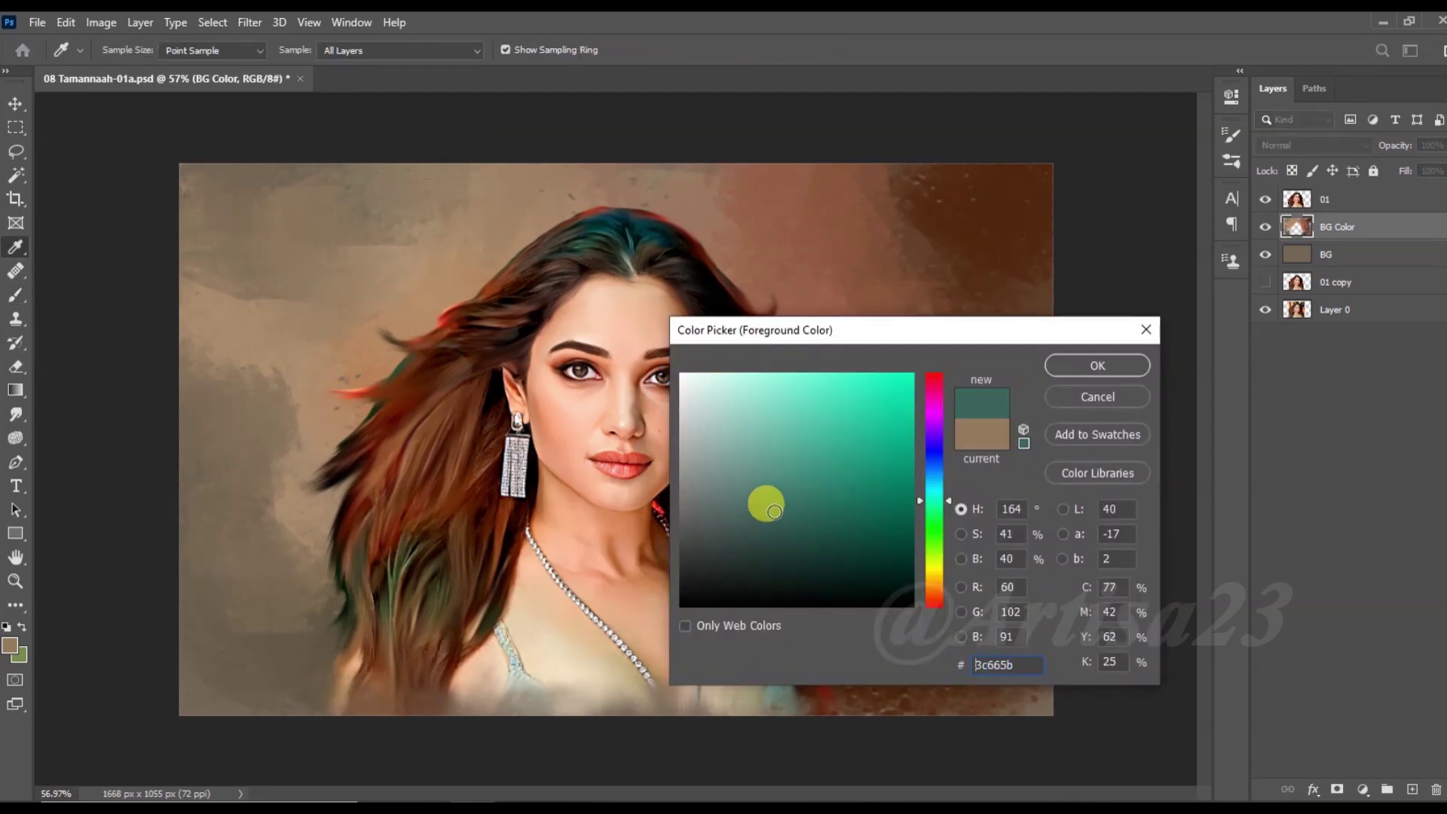
click(1089, 362)
drag(1025, 520, 897, 528)
mouse_move(313, 478)
mouse_down()
mouse_move(236, 407)
mouse_move(255, 339)
mouse_up()
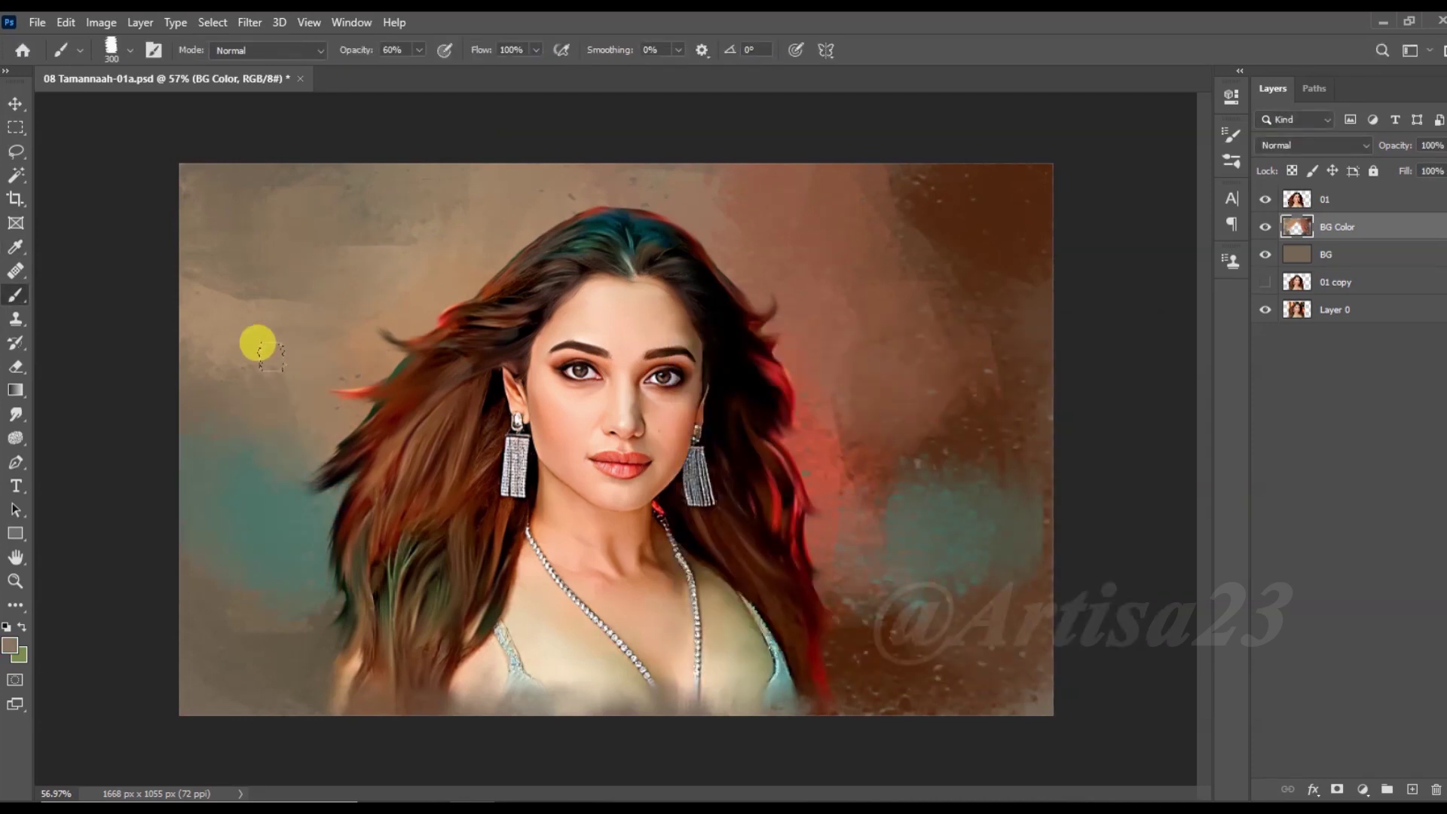
drag(942, 543, 831, 451)
Step: Blend greyish teal at lower right, lighten the upper right with beige, darken the top-left corner
alt+click(821, 328)
mouse_move(890, 531)
mouse_down()
mouse_move(965, 604)
mouse_move(865, 662)
mouse_up()
alt+click(283, 396)
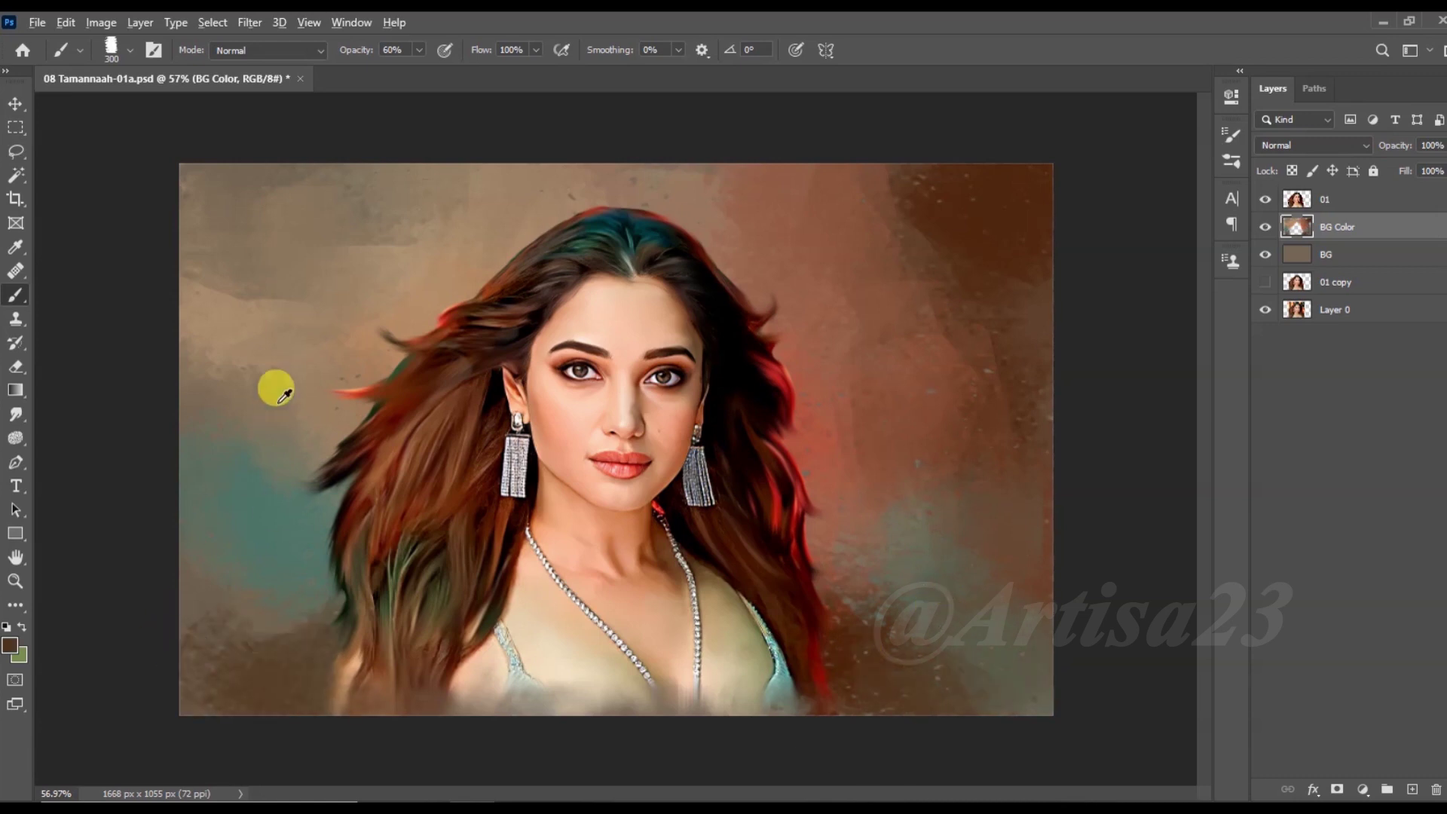
alt+click(407, 268)
drag(853, 139, 981, 345)
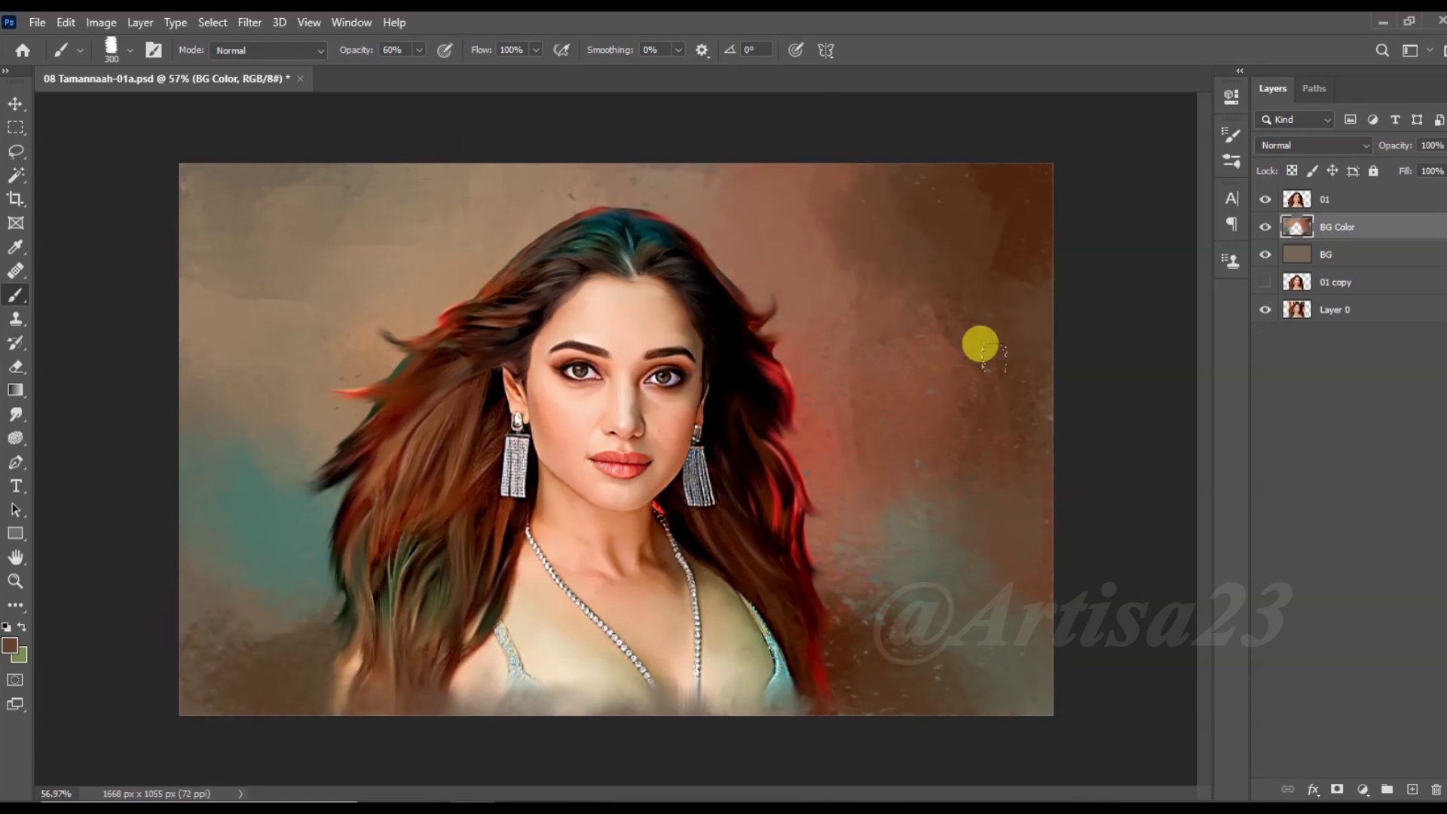
drag(428, 310, 364, 348)
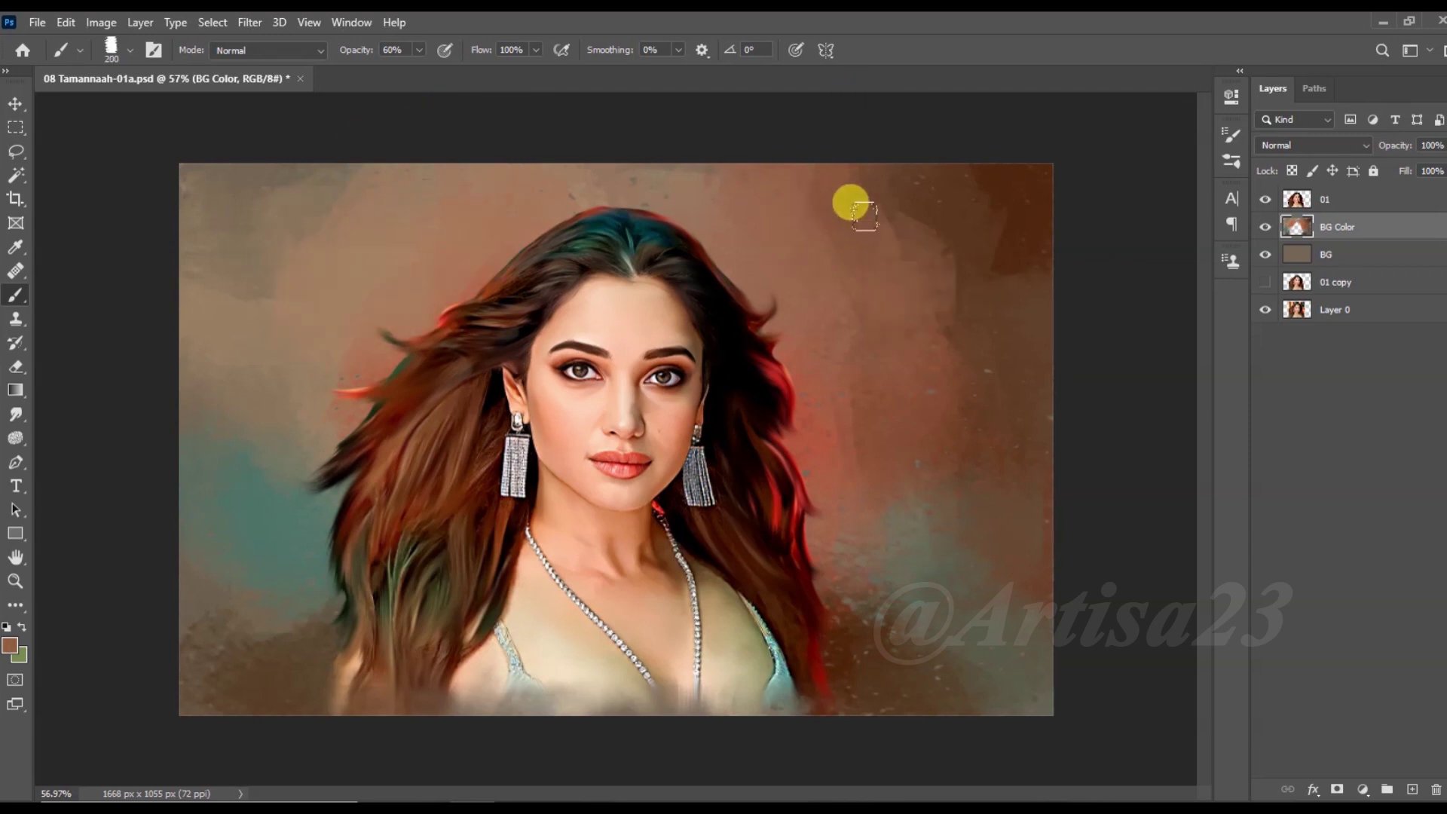
mouse_move(316, 194)
mouse_down()
mouse_move(147, 164)
mouse_move(271, 188)
mouse_move(301, 149)
mouse_move(212, 281)
mouse_move(168, 226)
mouse_move(265, 138)
mouse_move(325, 243)
mouse_up()
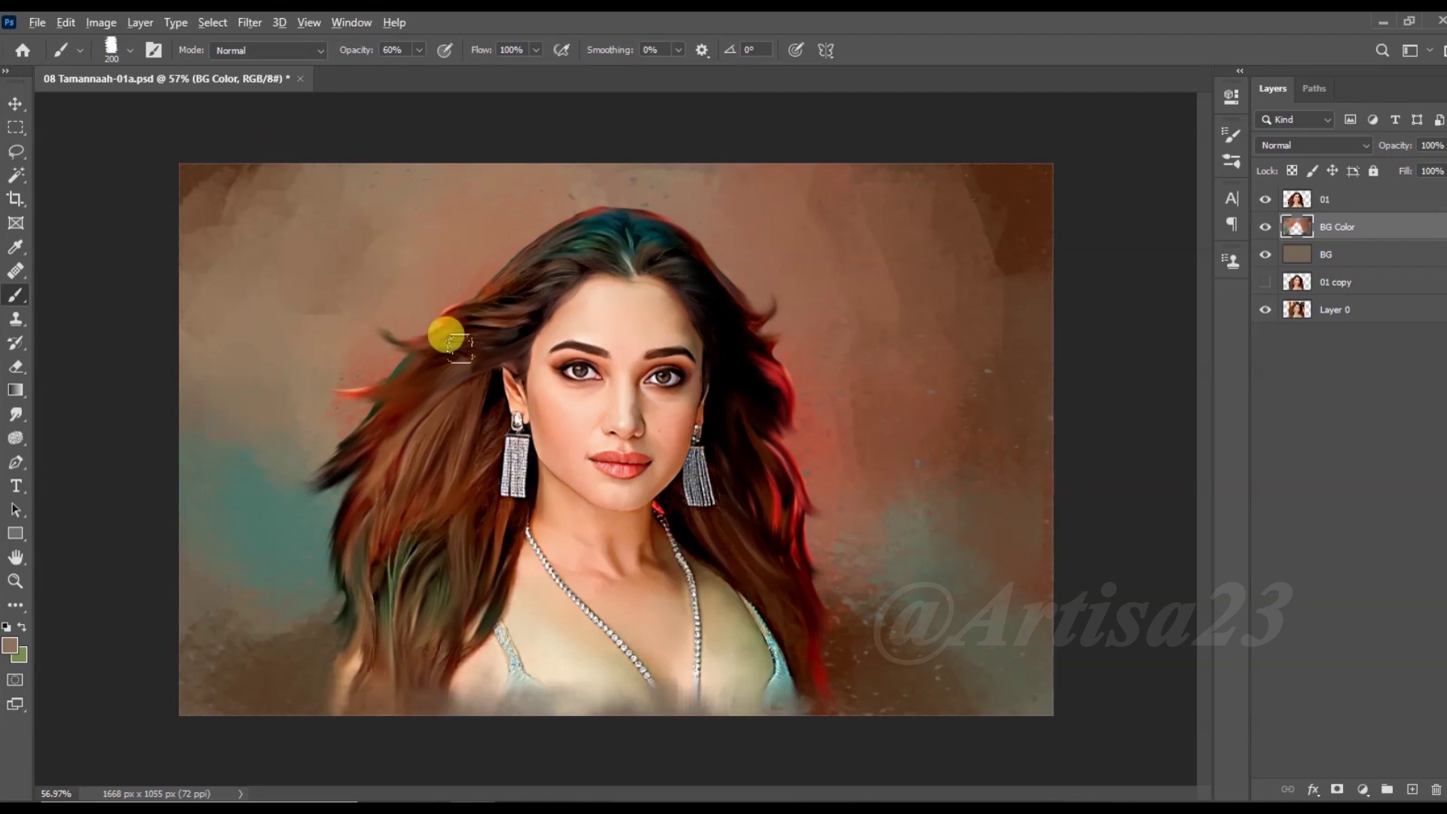
Step: Darken the lower-right and lower-left background with brown strokes
alt+click(995, 489)
mouse_move(895, 677)
mouse_down()
mouse_move(937, 636)
mouse_move(1019, 616)
mouse_move(1027, 532)
mouse_up()
alt+click(794, 658)
scroll(1004, 565, up, 1)
drag(286, 716, 178, 678)
alt+click(198, 636)
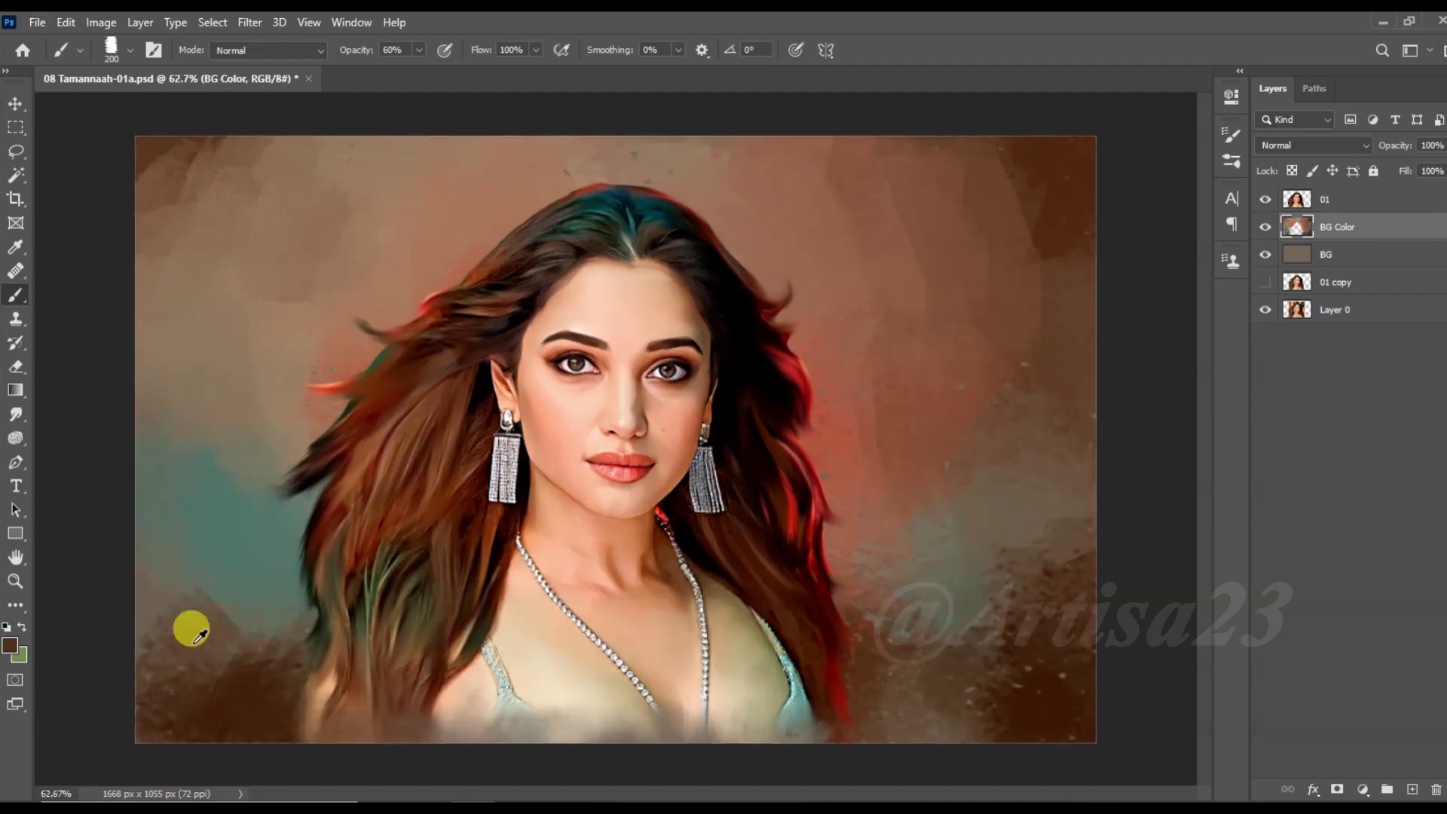
scroll(198, 636, down, 2)
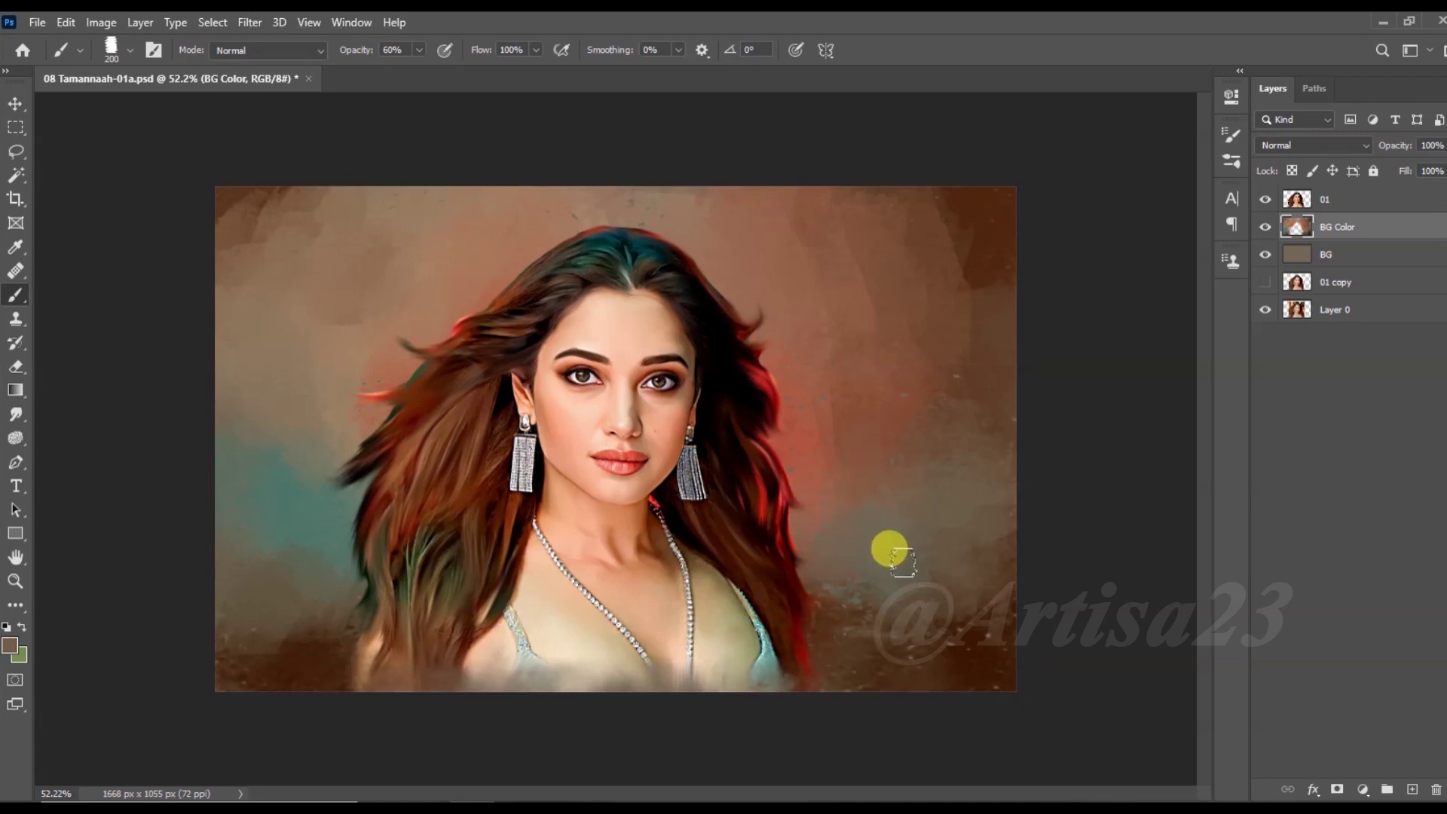
Step: Save the document
scroll(904, 281, down, 1)
key(ctrl+s)
scroll(885, 478, up, 1)
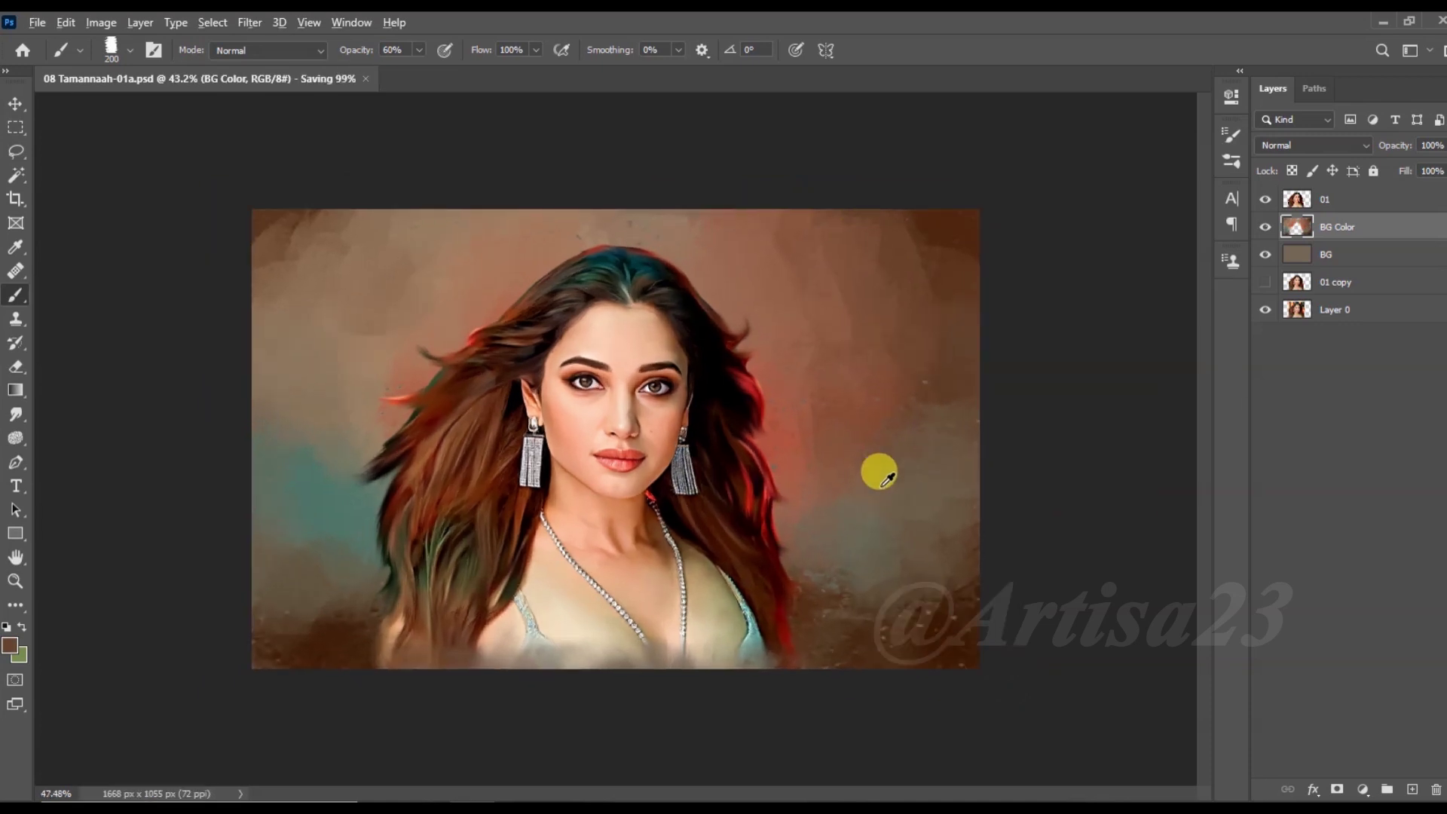
Step: Choose a tan shade, dab it onto the background, and sample a reddish colour
click(10, 645)
drag(830, 429, 815, 470)
key(Return)
click(759, 468)
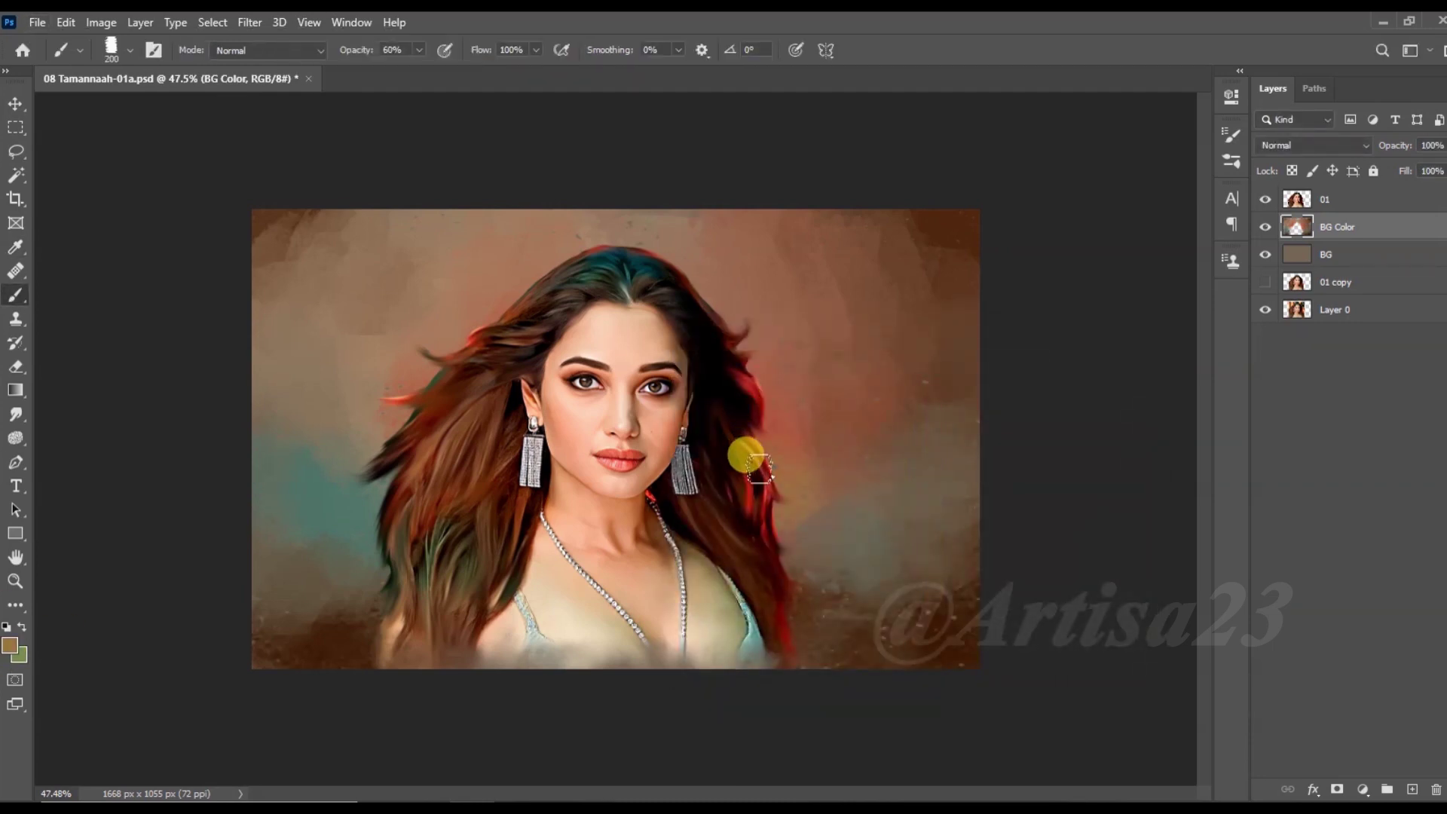
scroll(614, 323, down, 1)
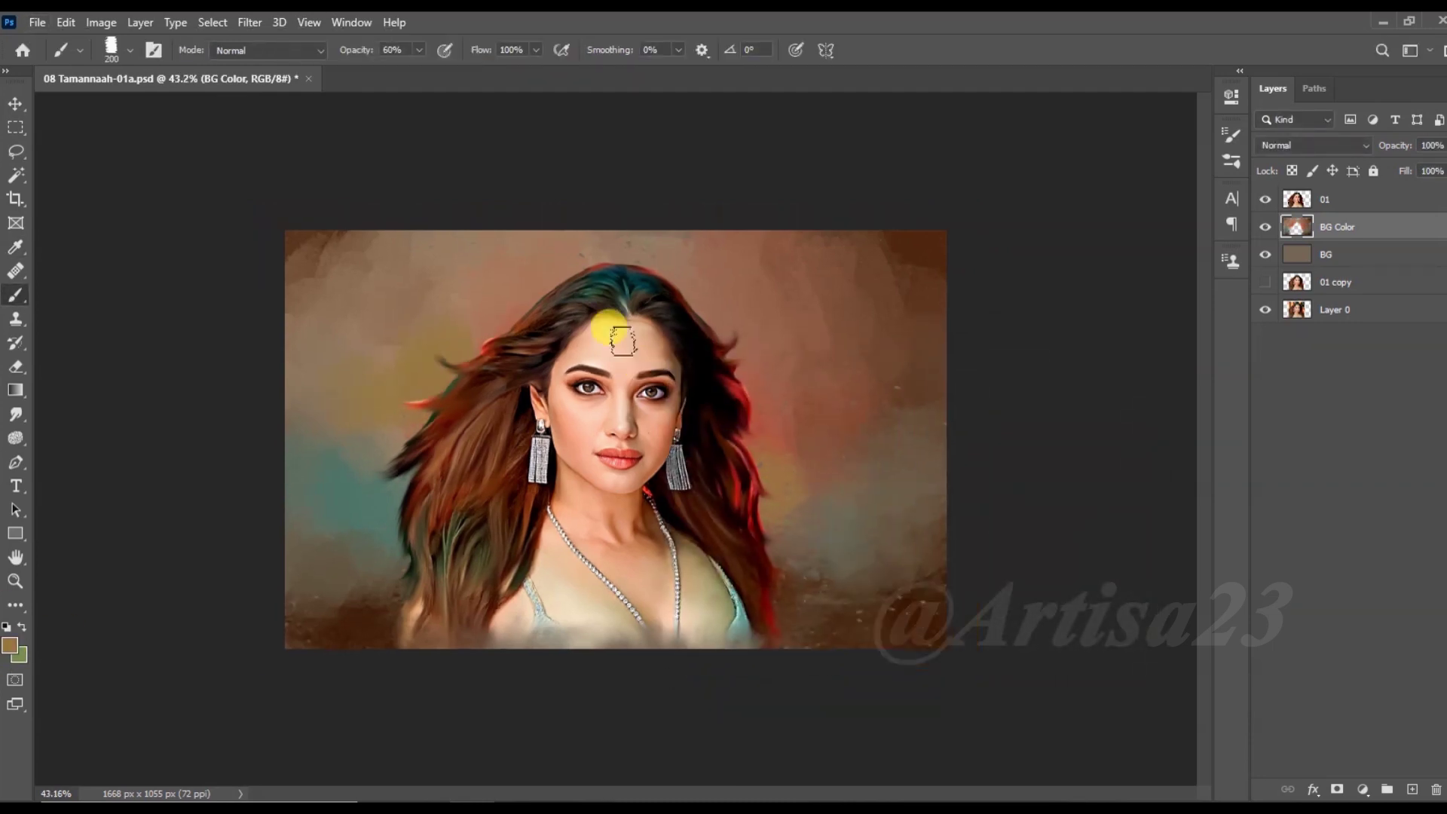
scroll(769, 382, up, 2)
scroll(850, 442, up, 1)
alt+click(823, 403)
scroll(799, 301, up, 1)
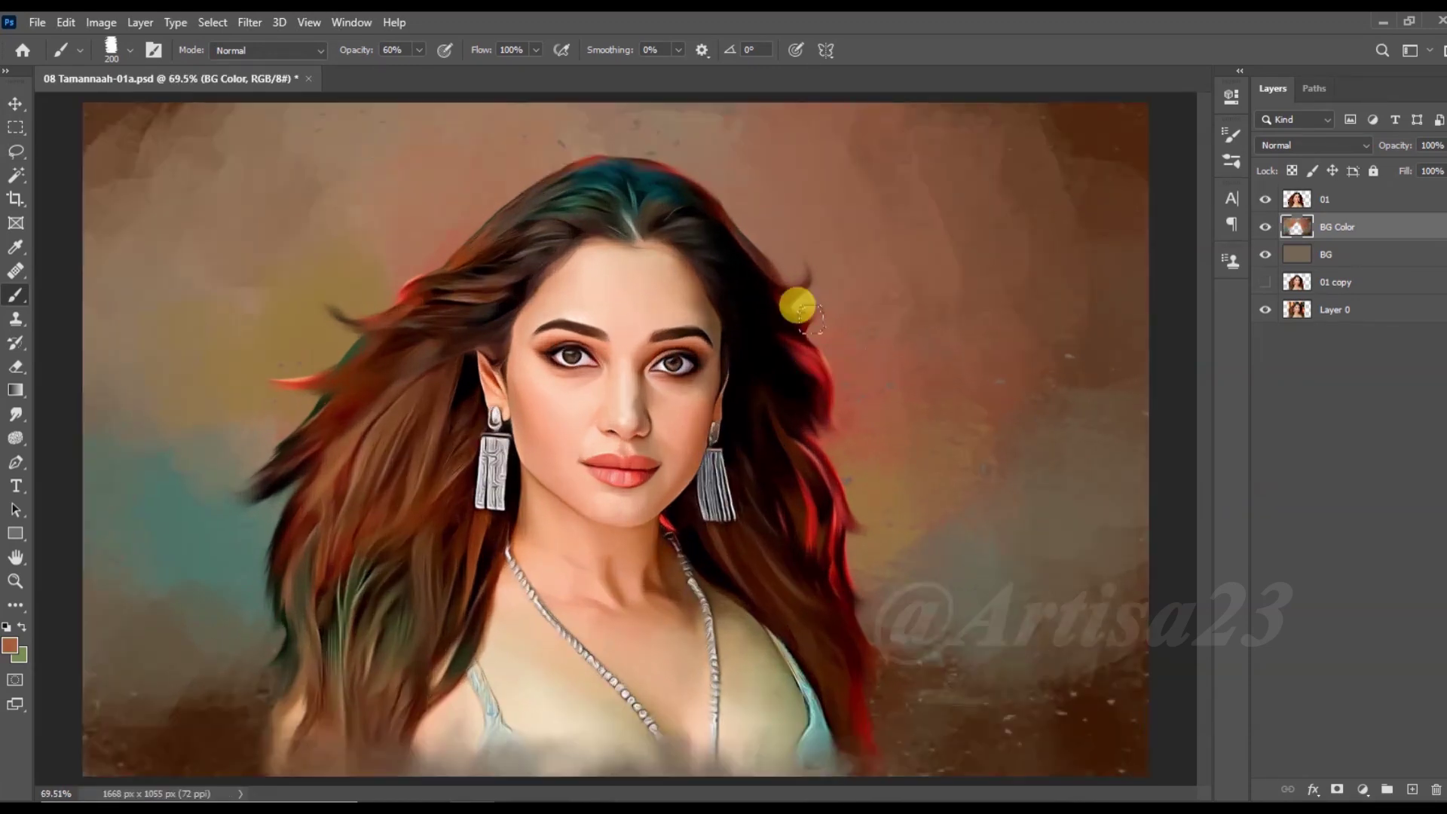
click(17, 646)
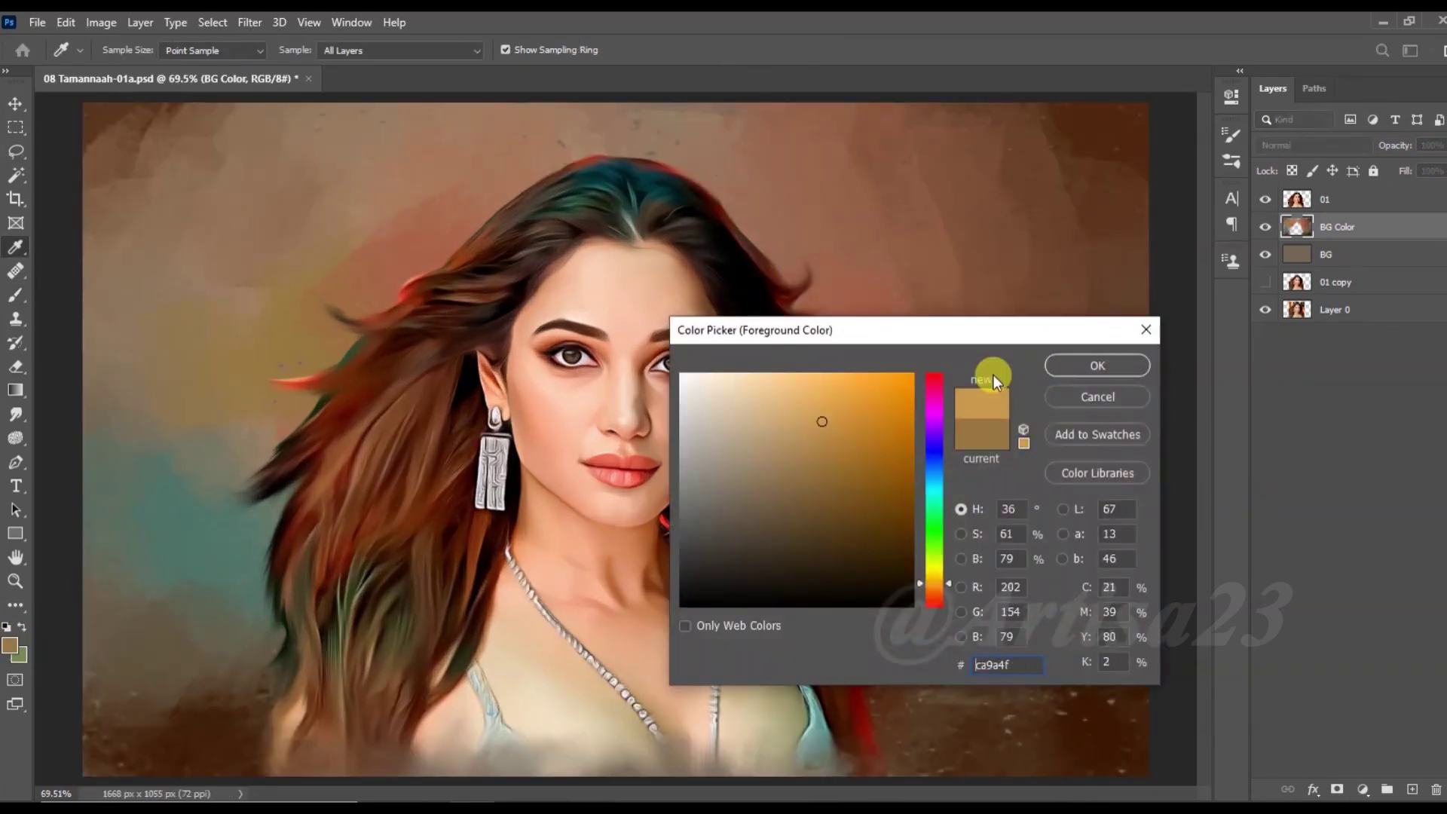
Step: Set a warm yellow-tan colour and paint it upper-left of the hair and on the right
key(Return)
drag(249, 284, 287, 362)
mouse_move(332, 309)
mouse_down()
mouse_move(399, 230)
mouse_move(397, 256)
mouse_up()
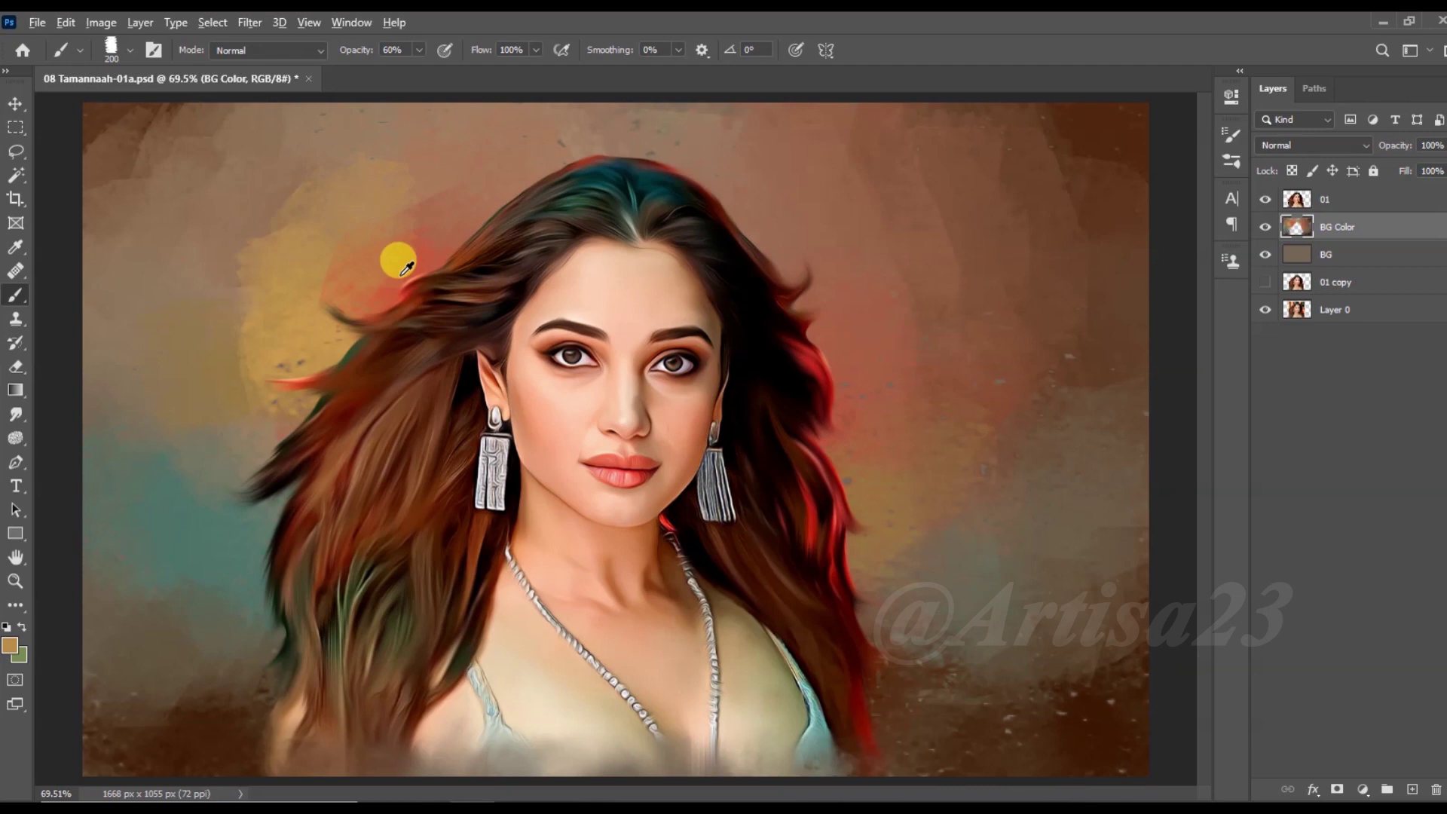
scroll(355, 349, down, 1)
drag(791, 307, 840, 316)
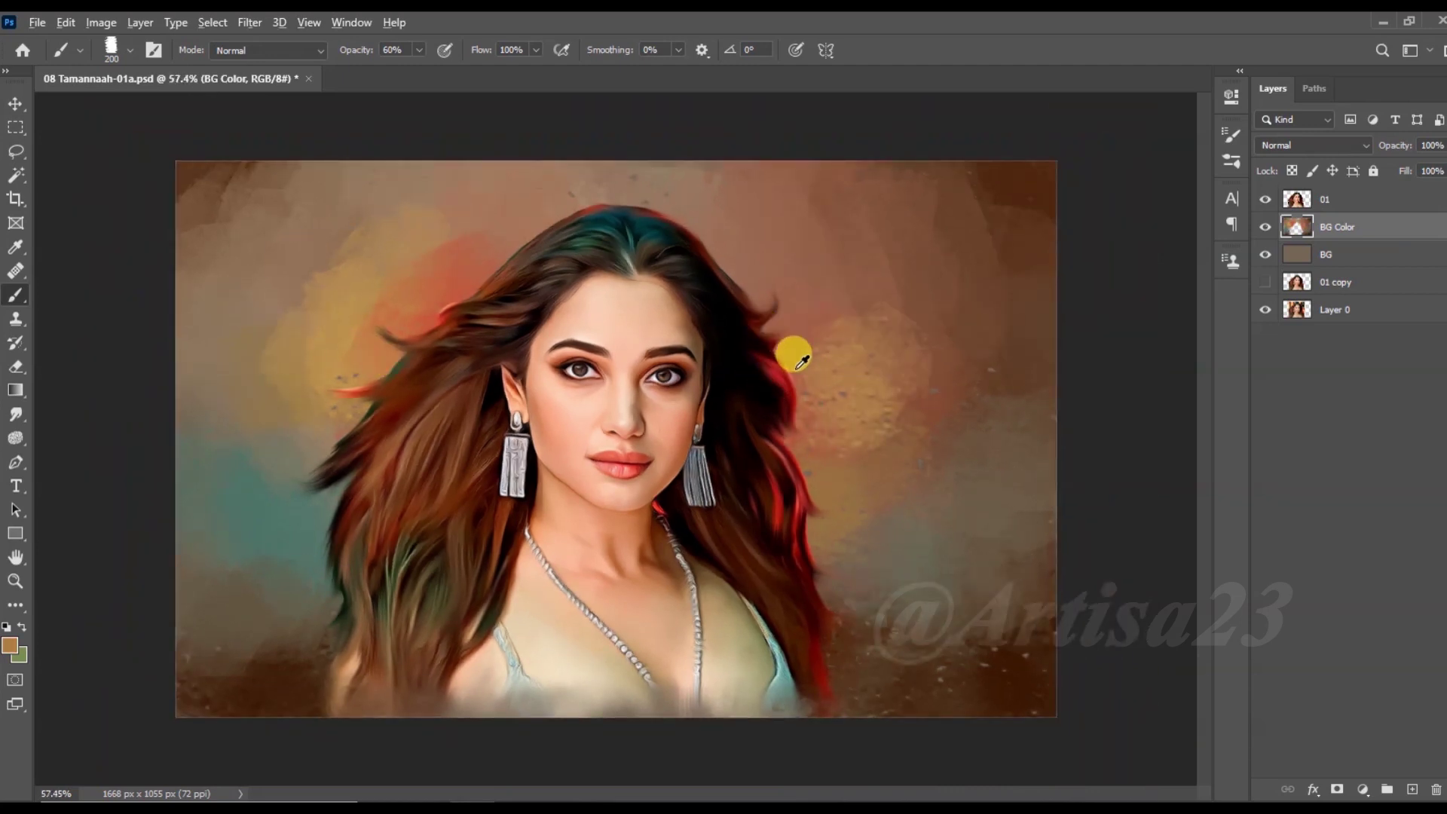
Step: Paint sampled red right of the hair and cover the left red patch with tan
alt+click(754, 310)
drag(788, 381, 833, 310)
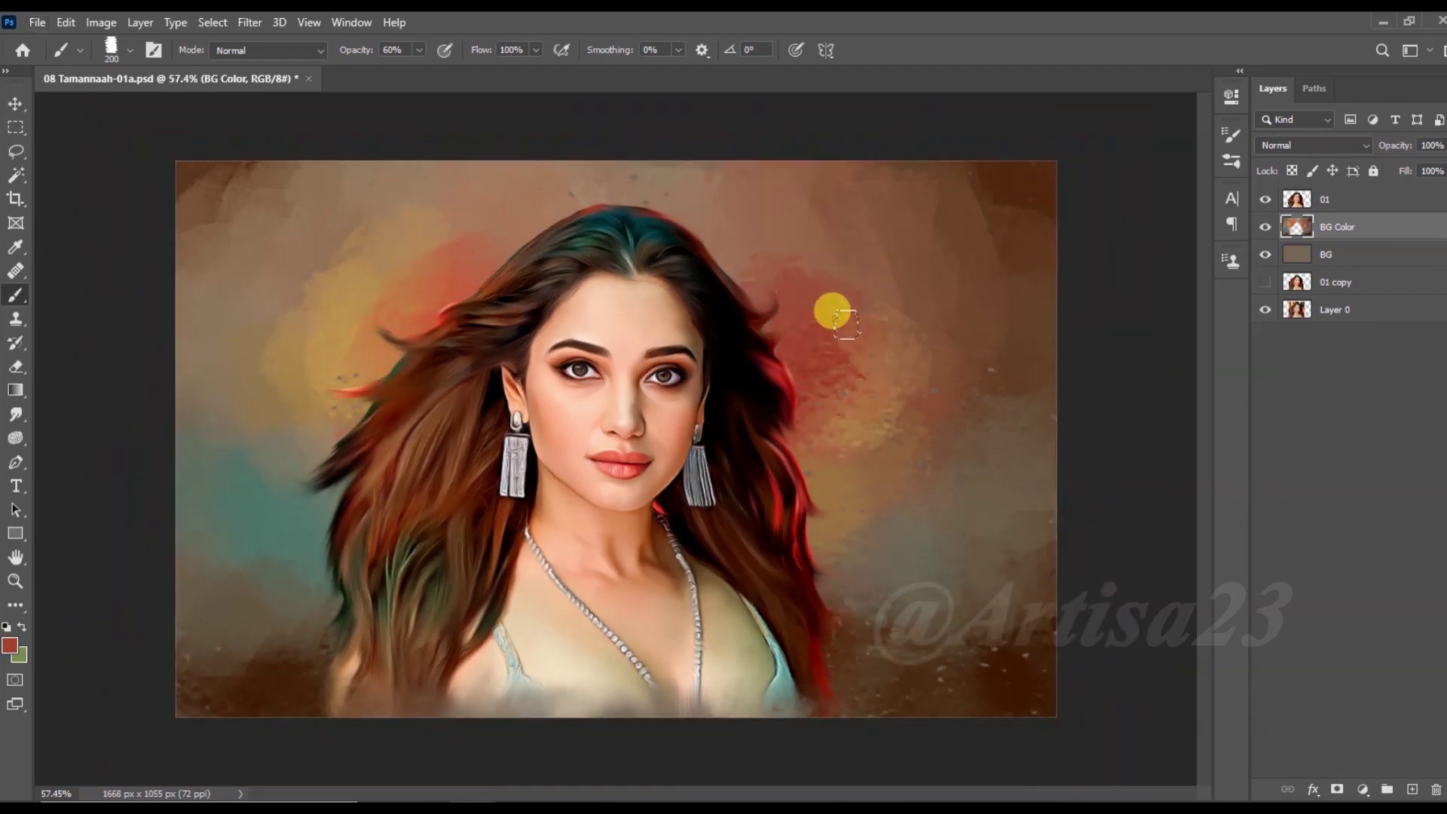
alt+click(905, 364)
drag(333, 281, 253, 316)
drag(336, 204, 455, 128)
Step: Smooth the speckled patch right of the hair with sampled tan
alt+click(920, 296)
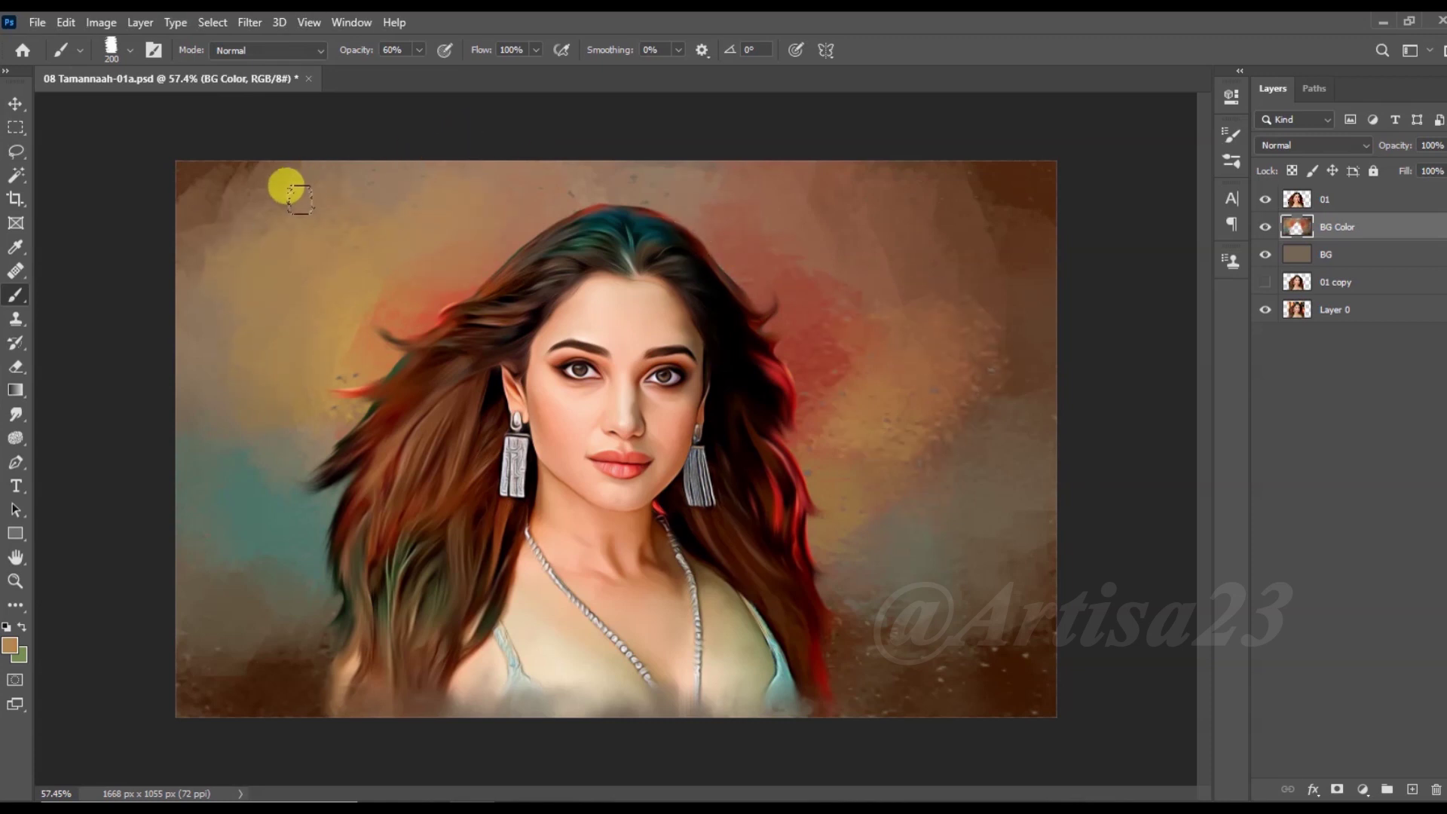
scroll(798, 294, down, 2)
alt+click(407, 364)
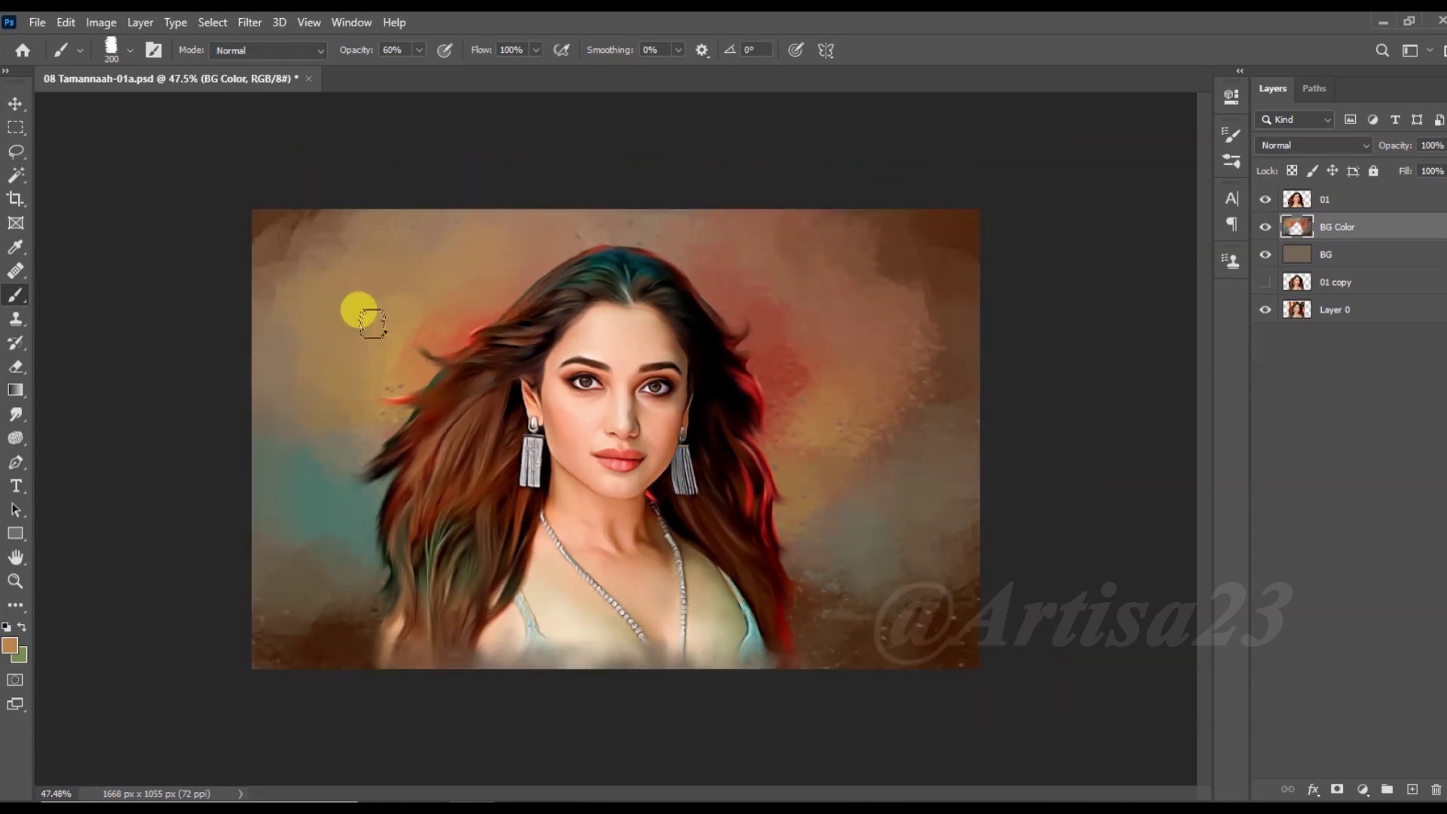
drag(879, 388, 904, 445)
alt+click(895, 486)
click(16, 199)
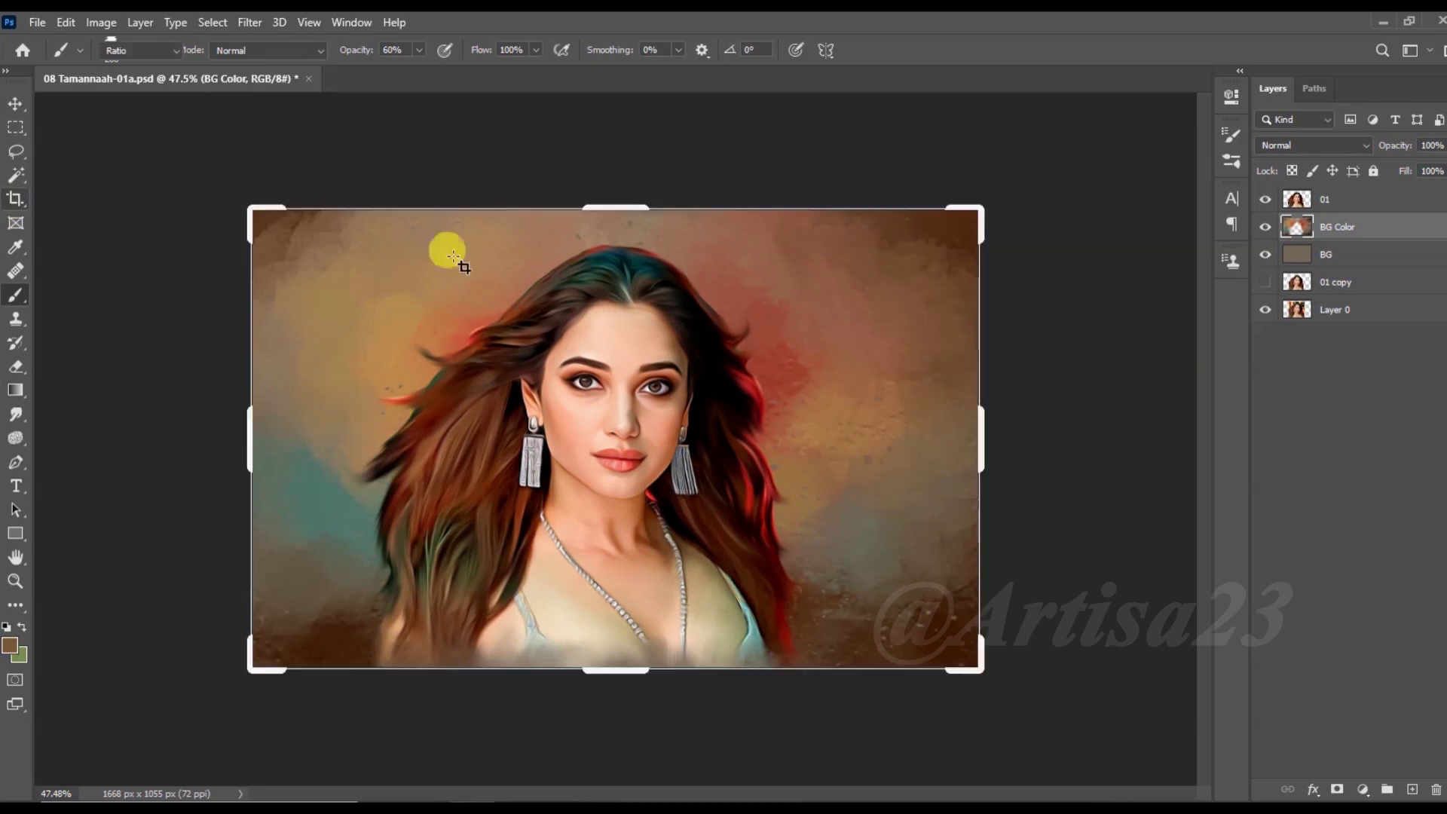
Step: Widen the canvas to the right and stretch the BG layer to fill the new width
mouse_move(992, 431)
mouse_down()
mouse_move(1010, 431)
mouse_move(998, 438)
mouse_up()
key(Return)
click(1327, 254)
key(ctrl+t)
drag(242, 441, 234, 441)
key(Return)
Step: Smudge the grey strips at the right, lower-left and upper-left edges with a 300 px Smudge brush
key(alt+])
click(15, 414)
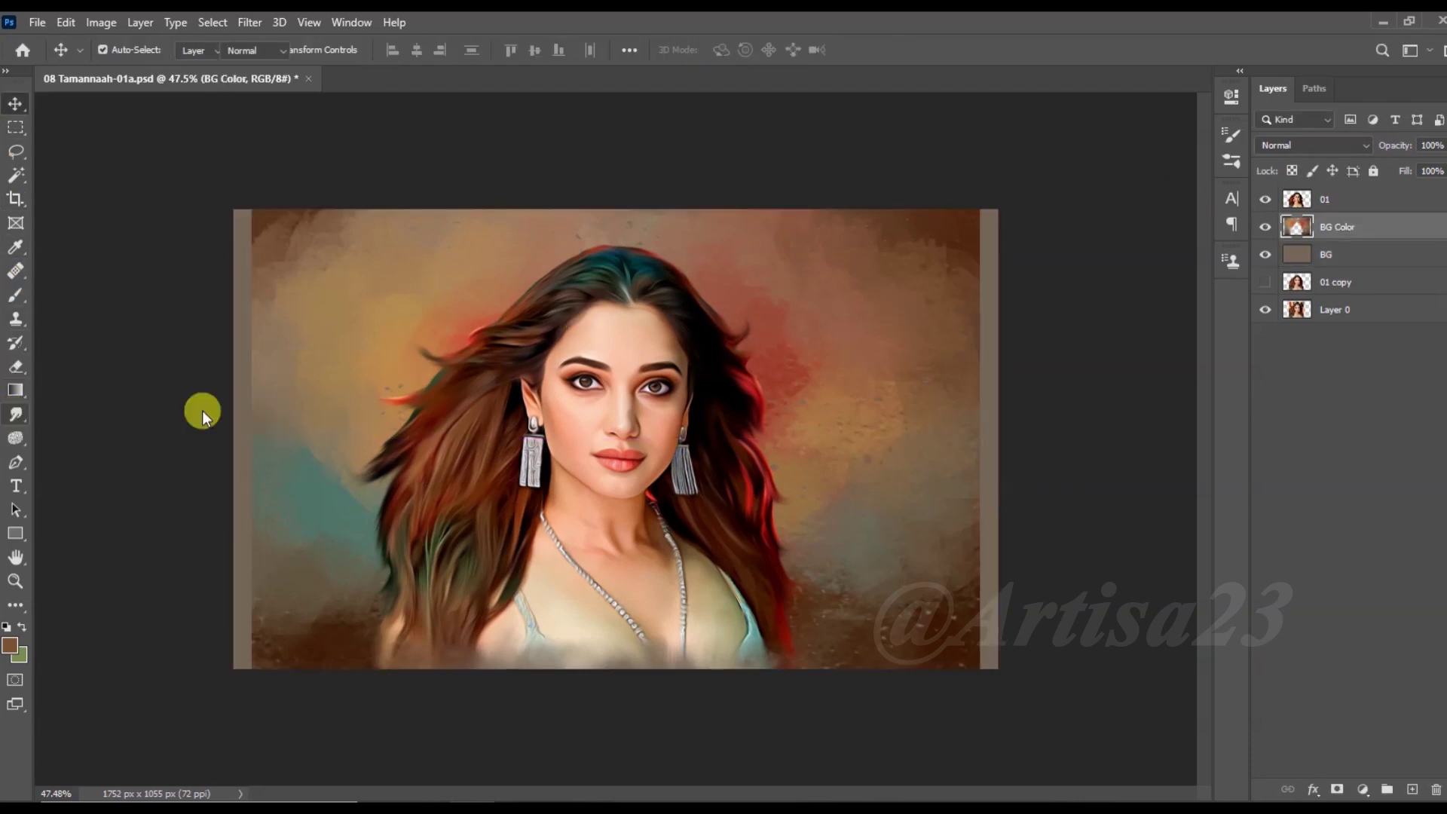
mouse_move(950, 218)
mouse_down()
mouse_move(961, 302)
mouse_move(971, 223)
mouse_move(949, 416)
mouse_up()
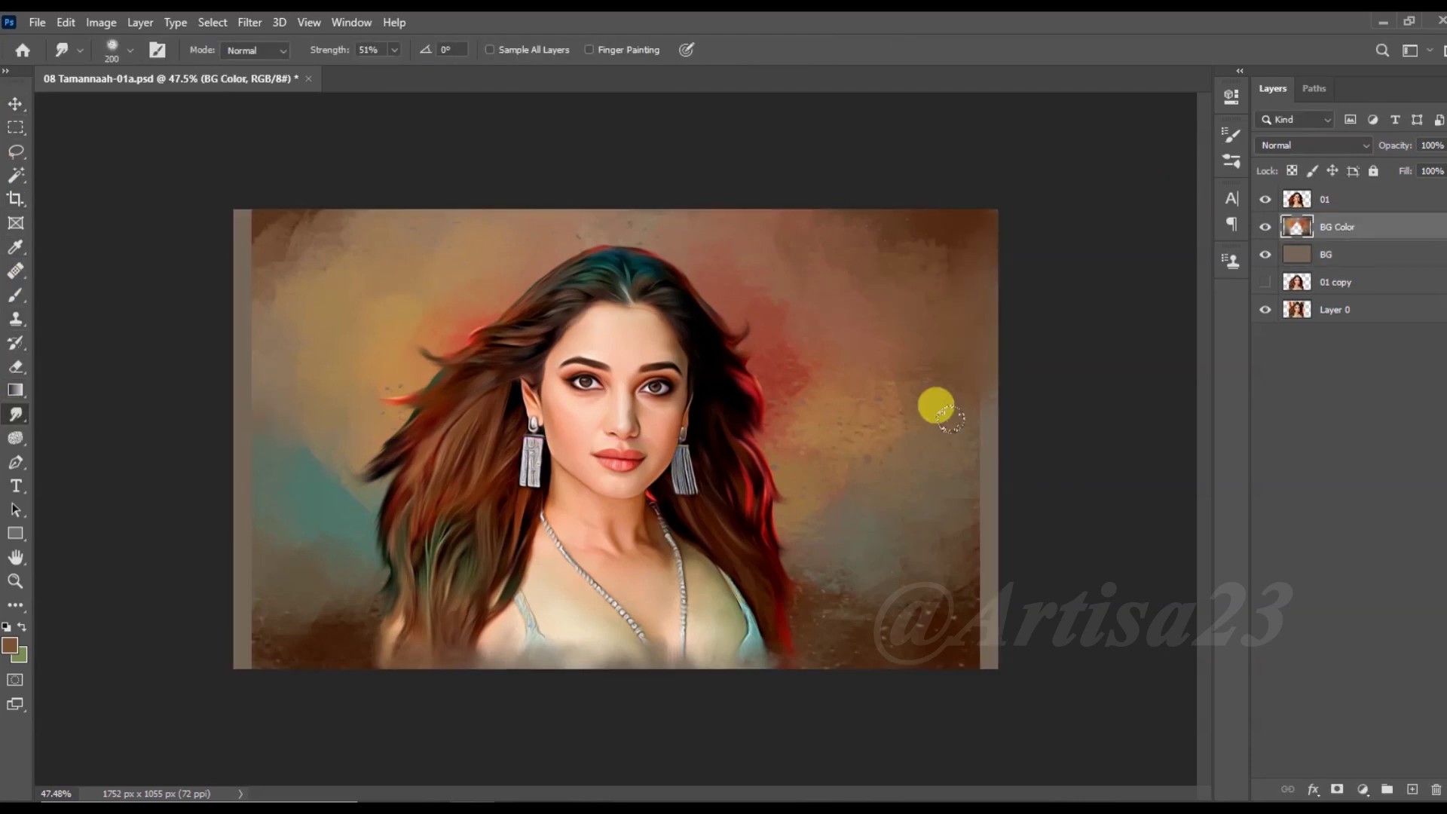
drag(977, 513, 982, 640)
key(bracketright)
key(bracketright)
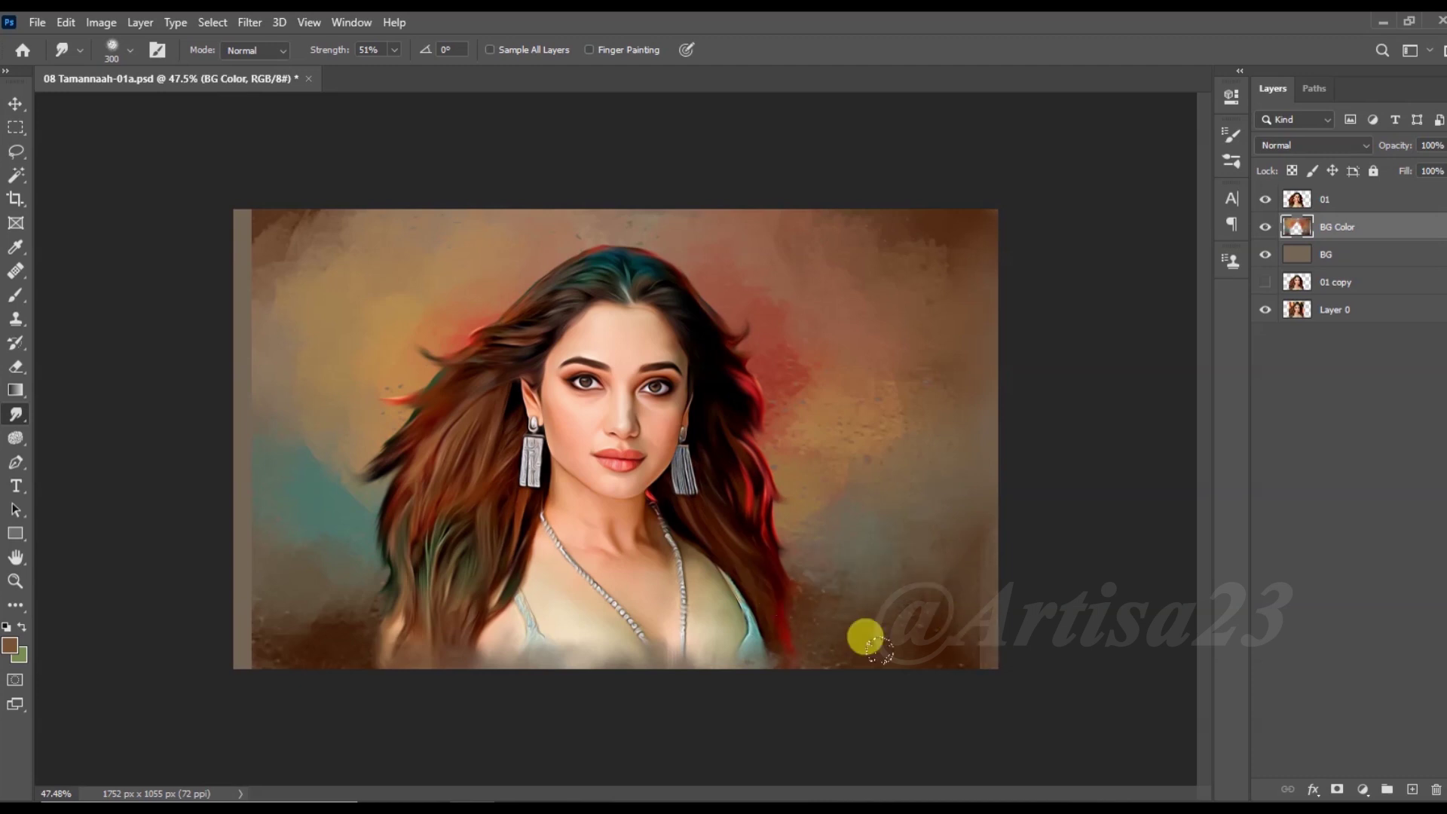
drag(688, 655, 159, 618)
drag(176, 295, 258, 149)
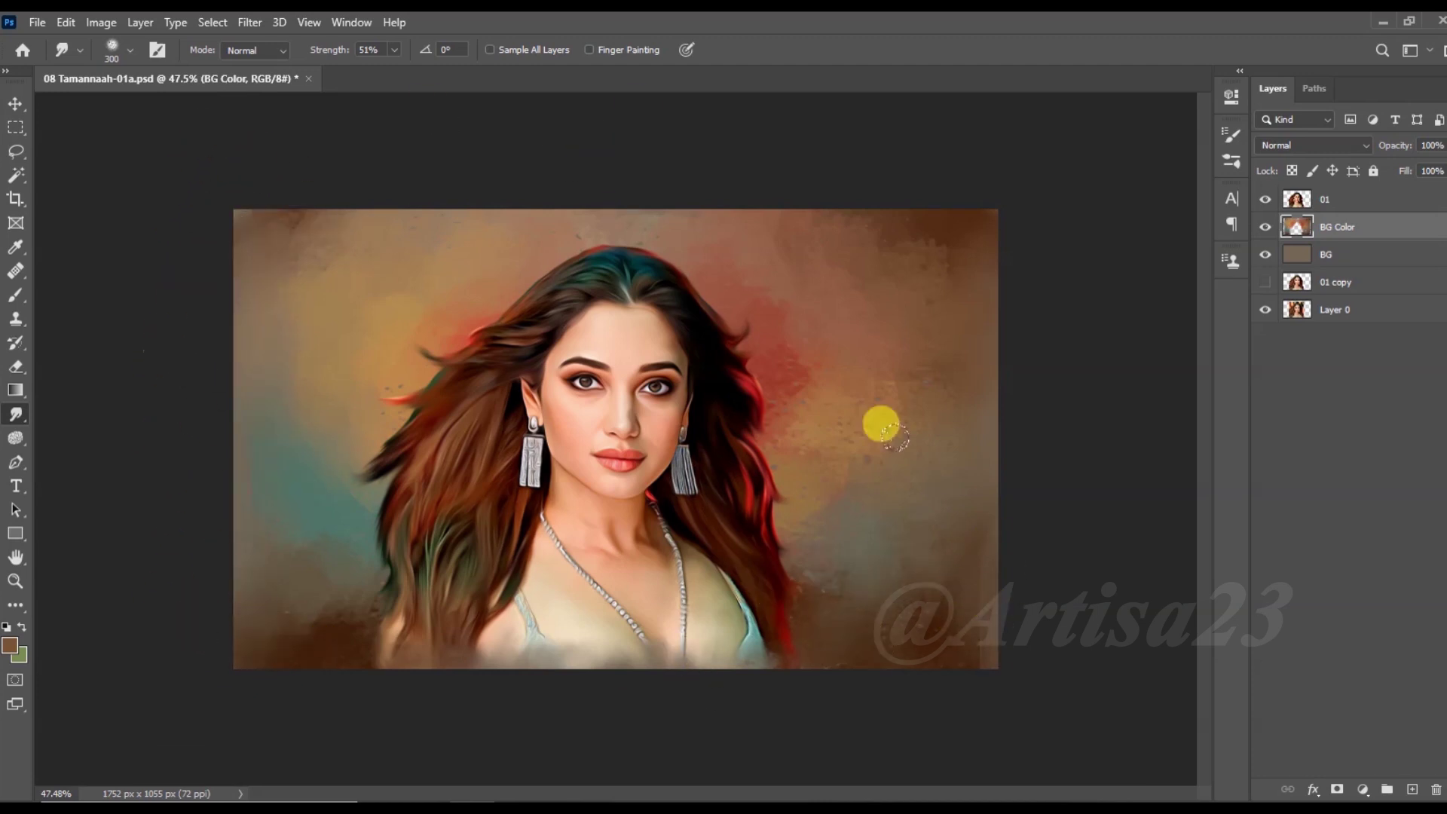
Step: Brush a teal patch at the lower right of the background
key(b)
alt+click(332, 433)
mouse_move(814, 490)
mouse_down()
mouse_move(859, 544)
mouse_move(872, 533)
mouse_up()
drag(16, 414, 174, 478)
mouse_move(898, 549)
mouse_down()
mouse_move(820, 584)
mouse_move(959, 456)
mouse_move(801, 358)
mouse_up()
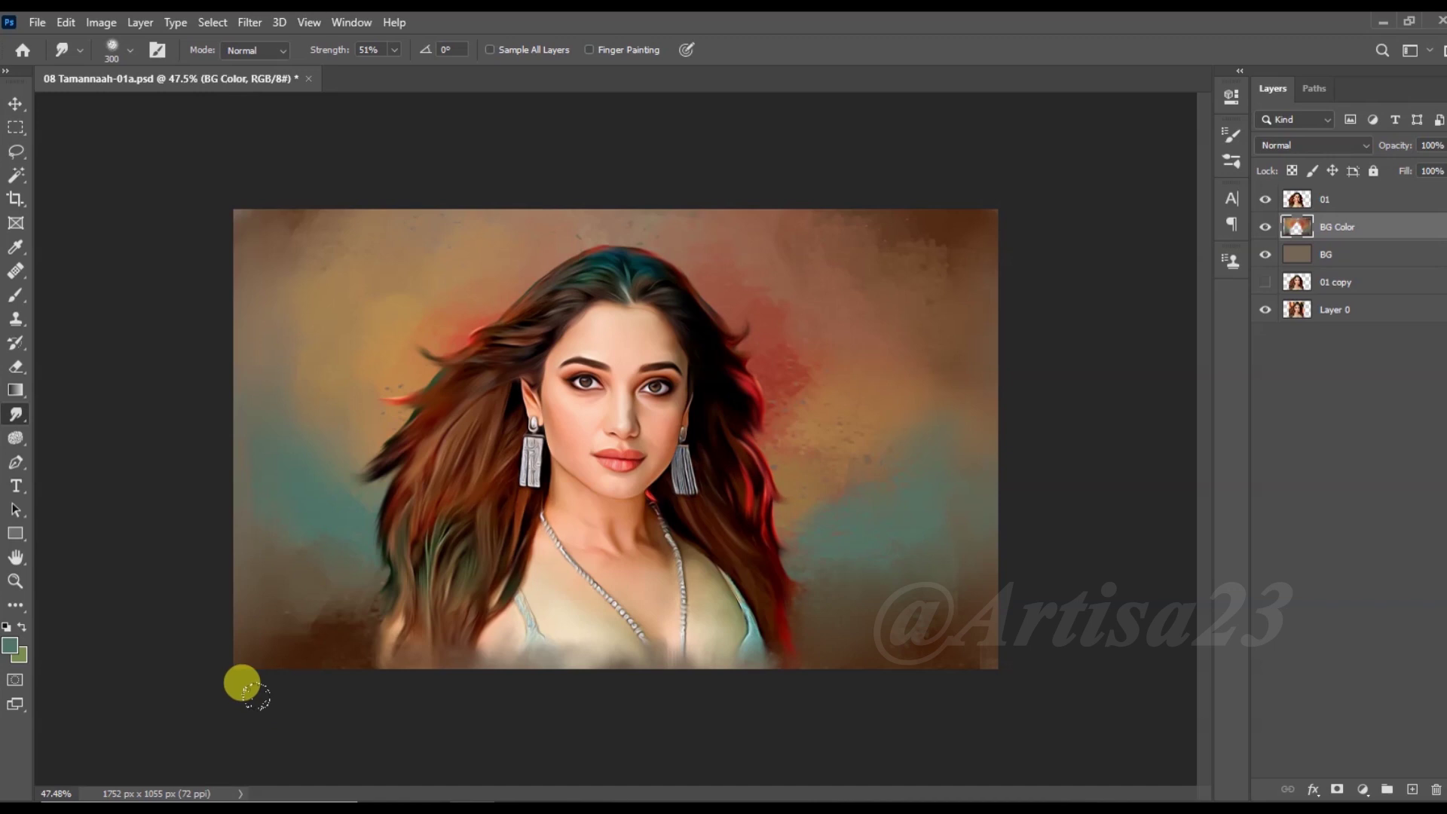
scroll(650, 444, down, 1)
key(alt+bracketright)
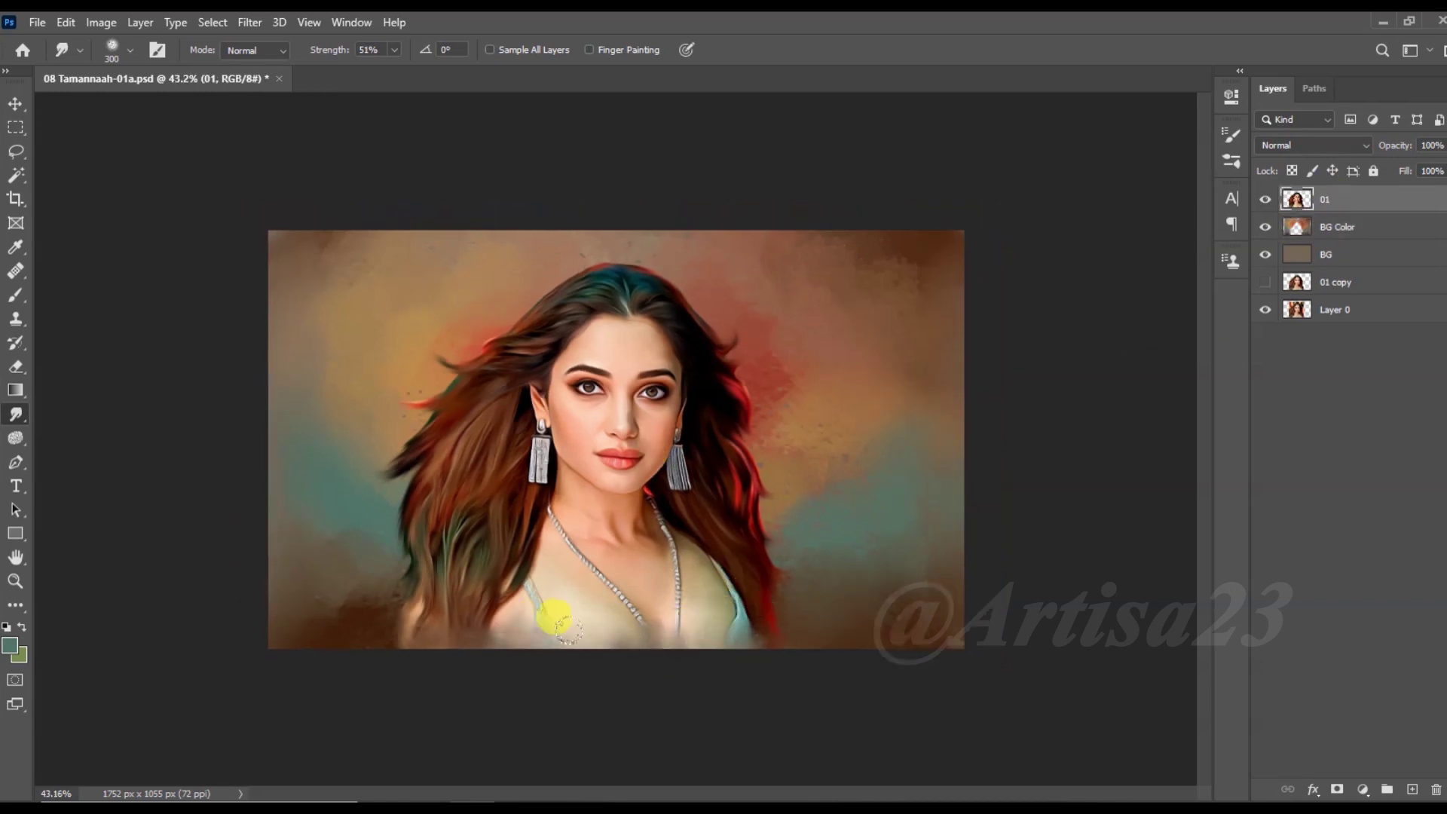
Step: Shrink the Smudge brush to 45 and smudge both earrings into painterly strokes
scroll(614, 394, up, 3)
scroll(614, 253, up, 3)
key(bracketleft)
key(bracketleft)
key(bracketleft)
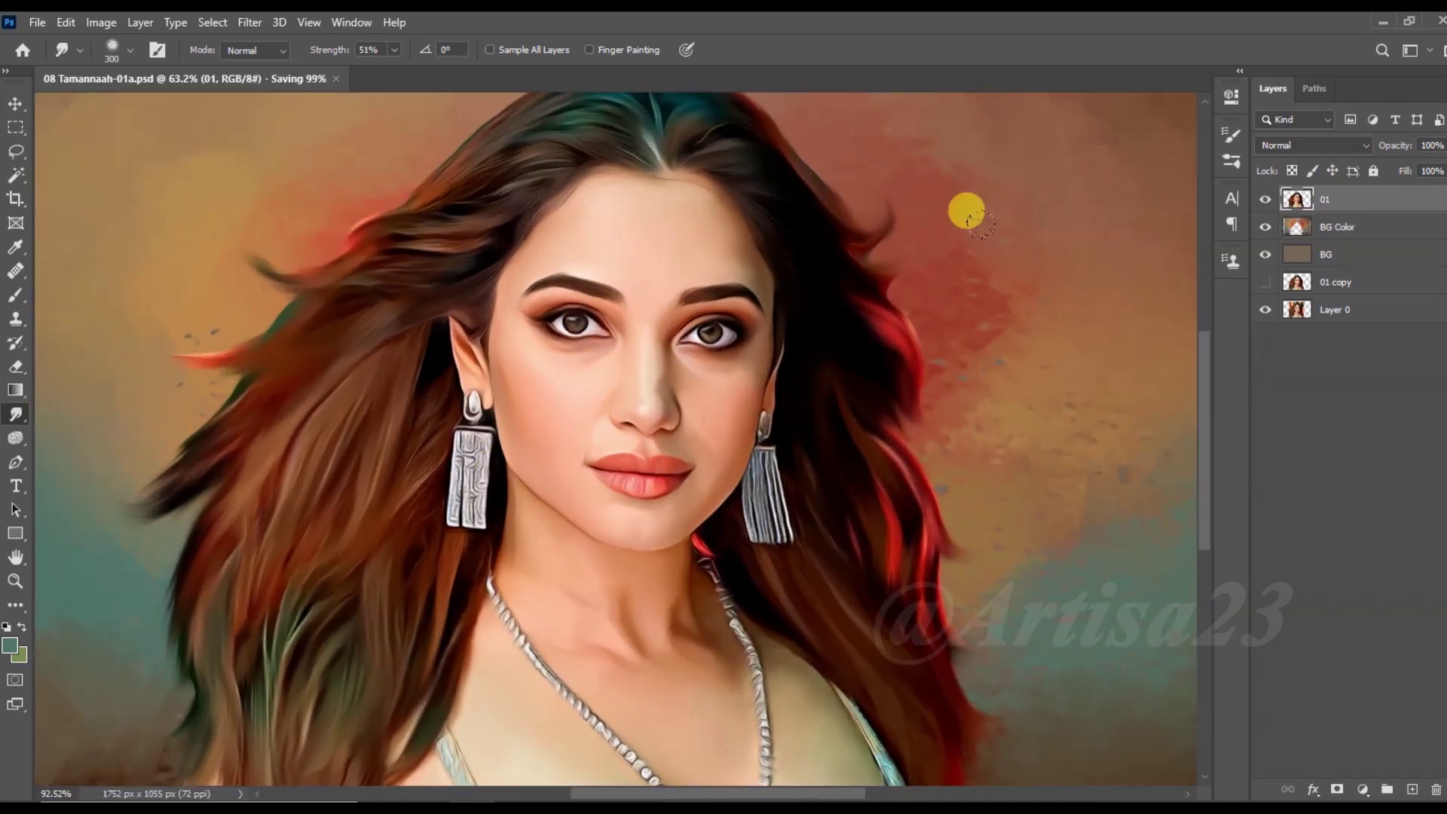
key(bracketleft)
key(bracketleft)
key(bracketleft)
drag(452, 456, 453, 490)
drag(752, 452, 757, 520)
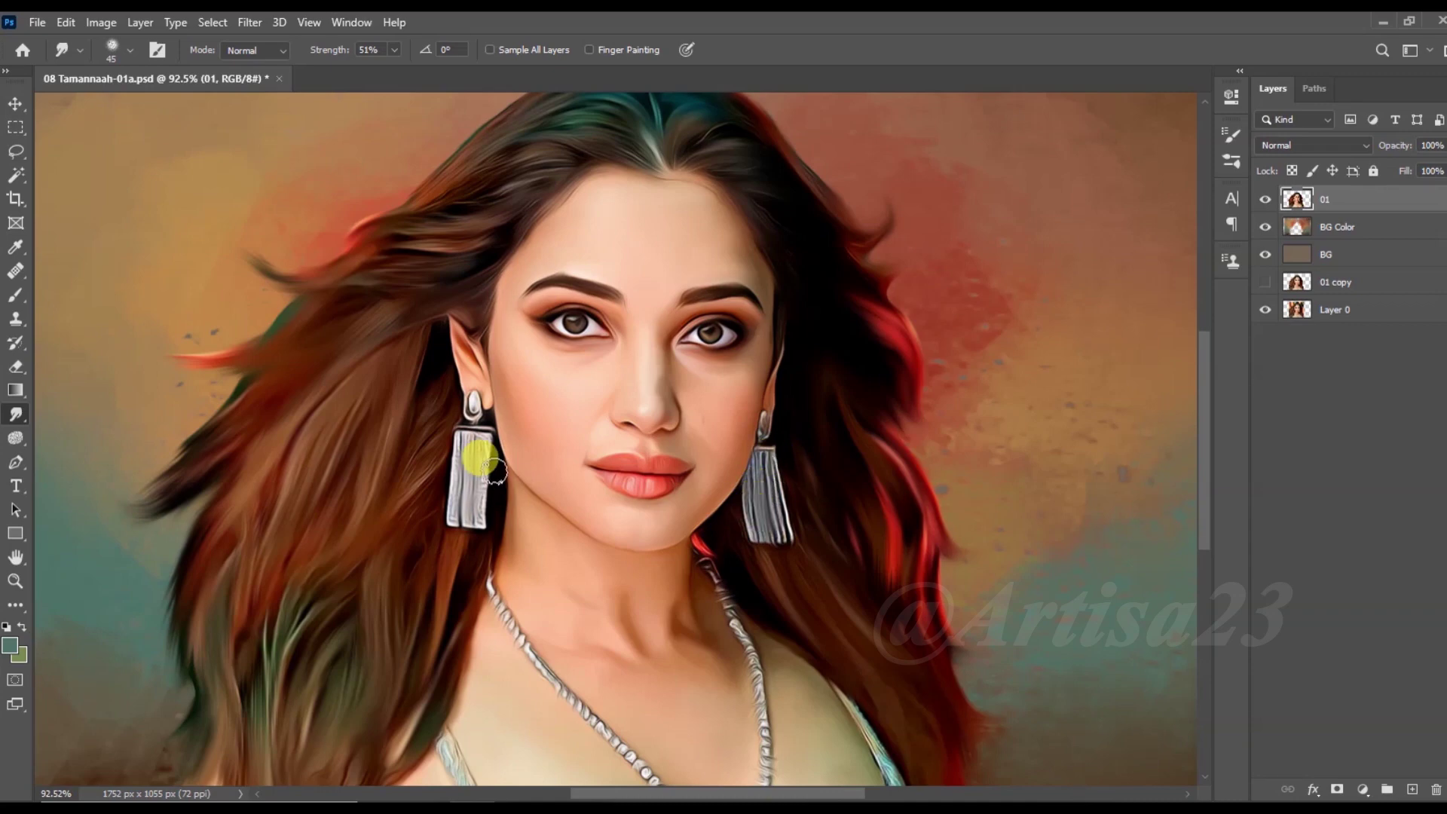
Step: Zoom in and out to review the smudged earrings, slightly enlarging the brush
scroll(565, 452, up, 1)
scroll(599, 441, up, 3)
scroll(557, 547, down, 1)
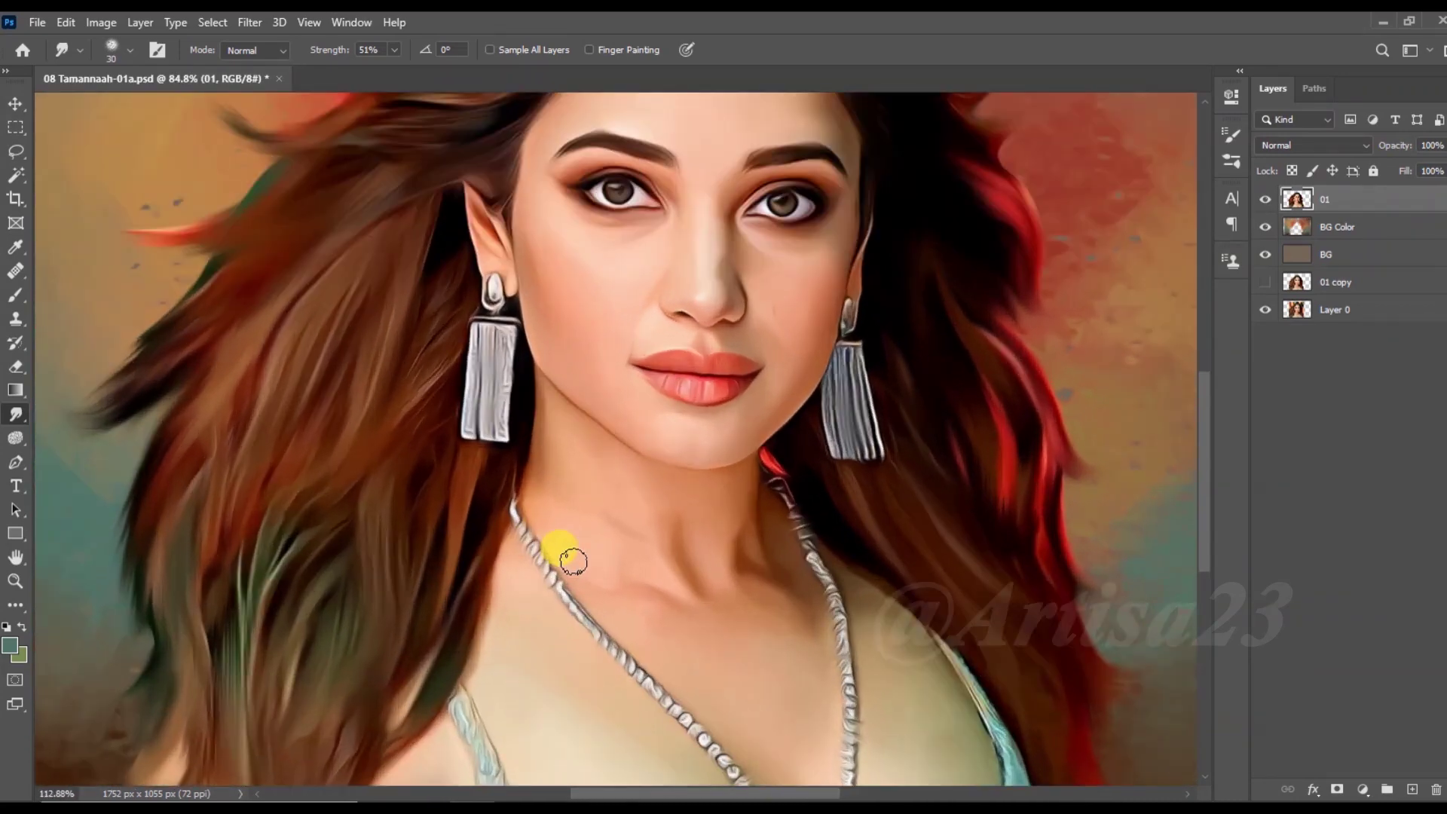
scroll(535, 535, up, 3)
scroll(486, 531, down, 3)
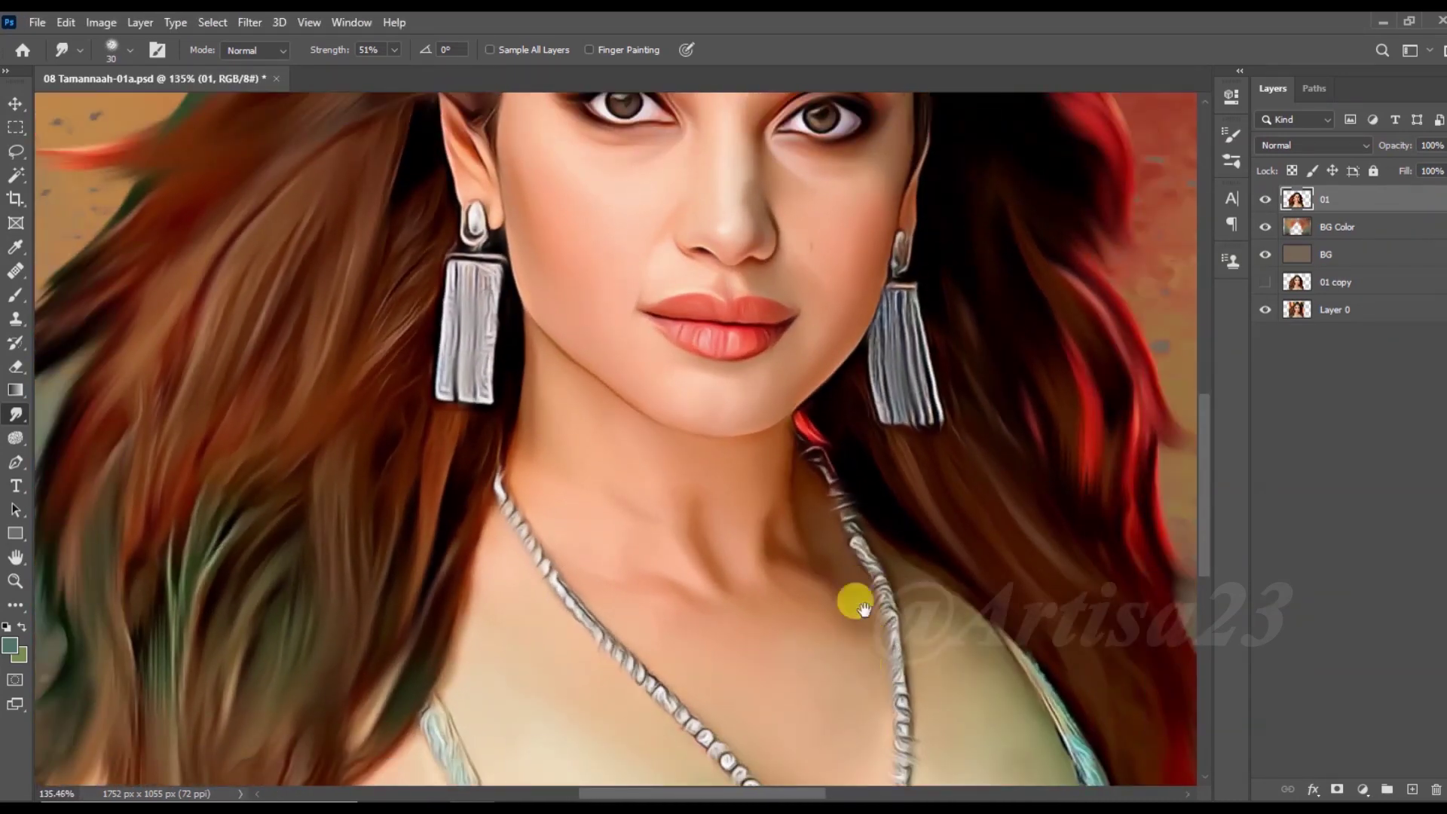
scroll(862, 671, up, 3)
scroll(868, 600, down, 5)
key(bracketright)
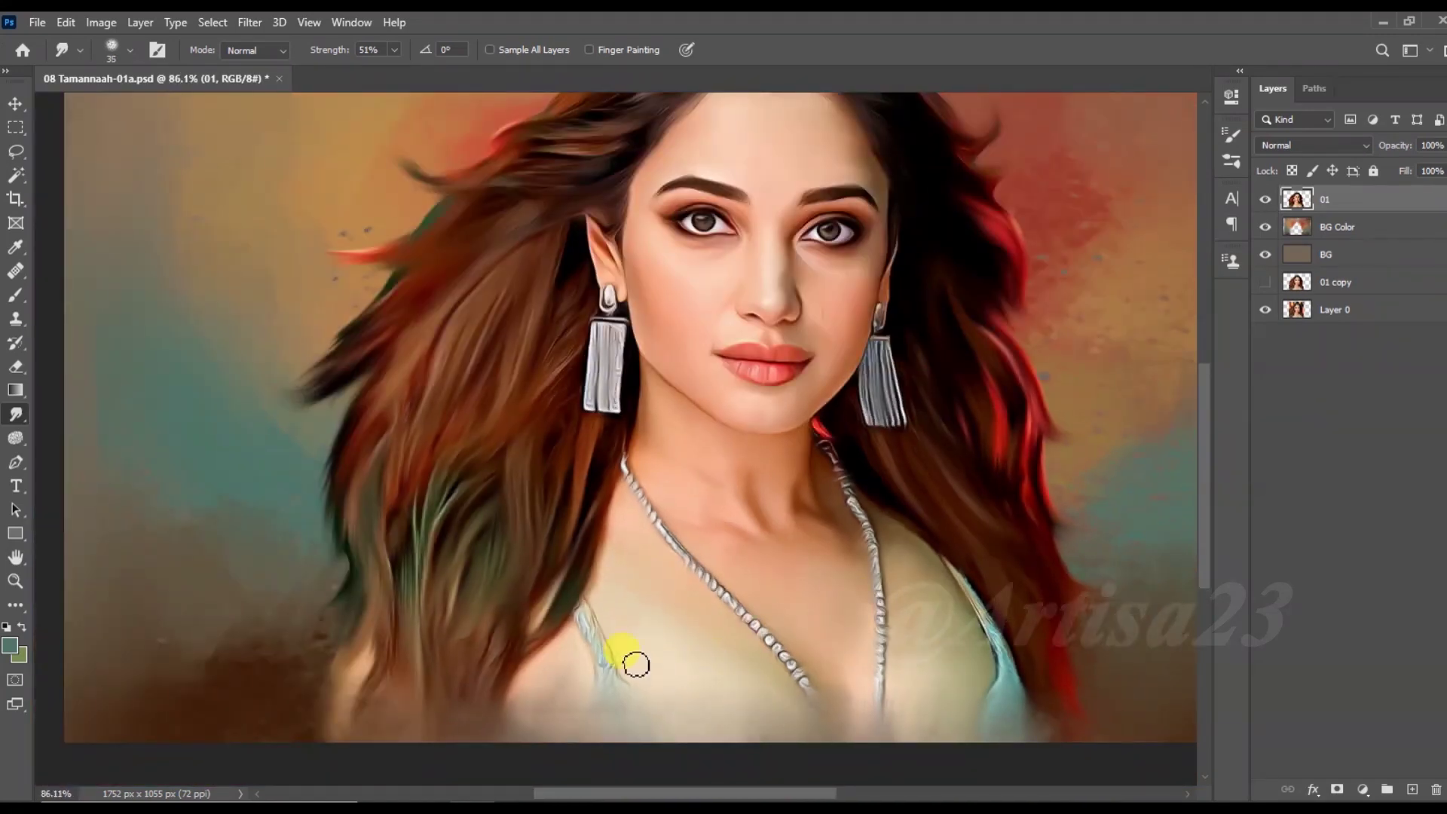
scroll(528, 705, down, 2)
scroll(507, 704, down, 2)
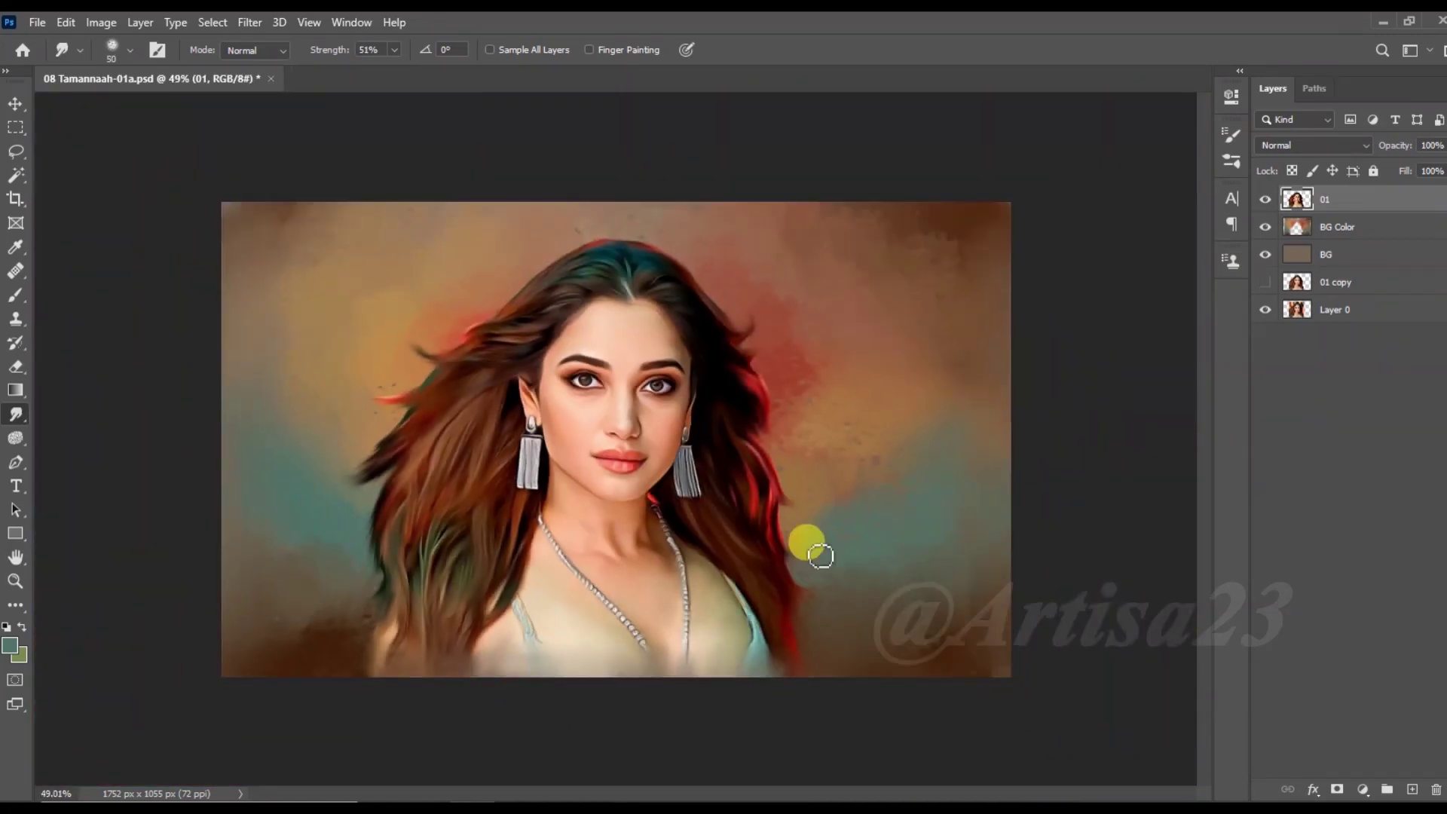
scroll(623, 297, up, 2)
scroll(628, 305, up, 2)
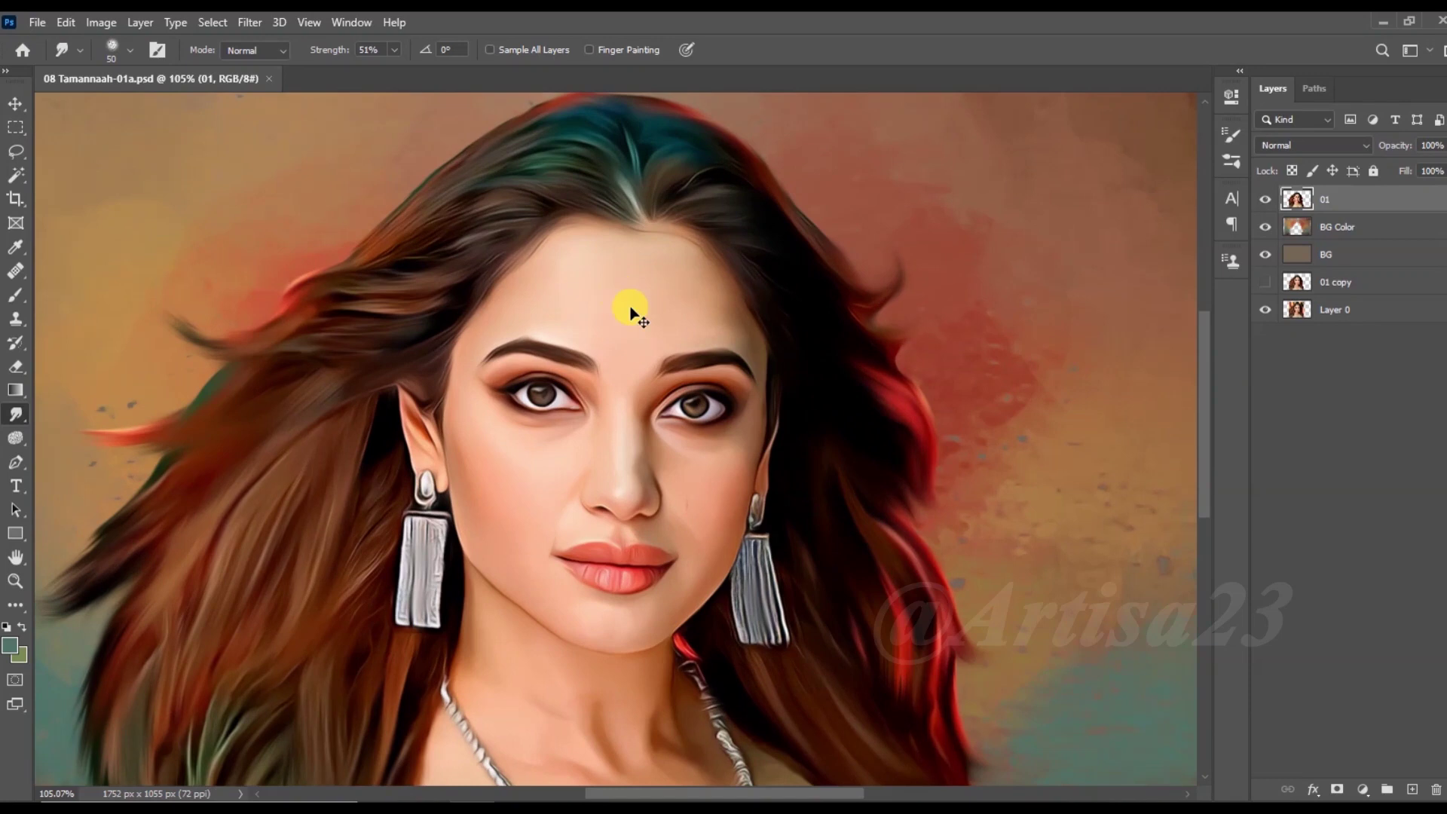
scroll(677, 344, down, 4)
click(36, 22)
key(Escape)
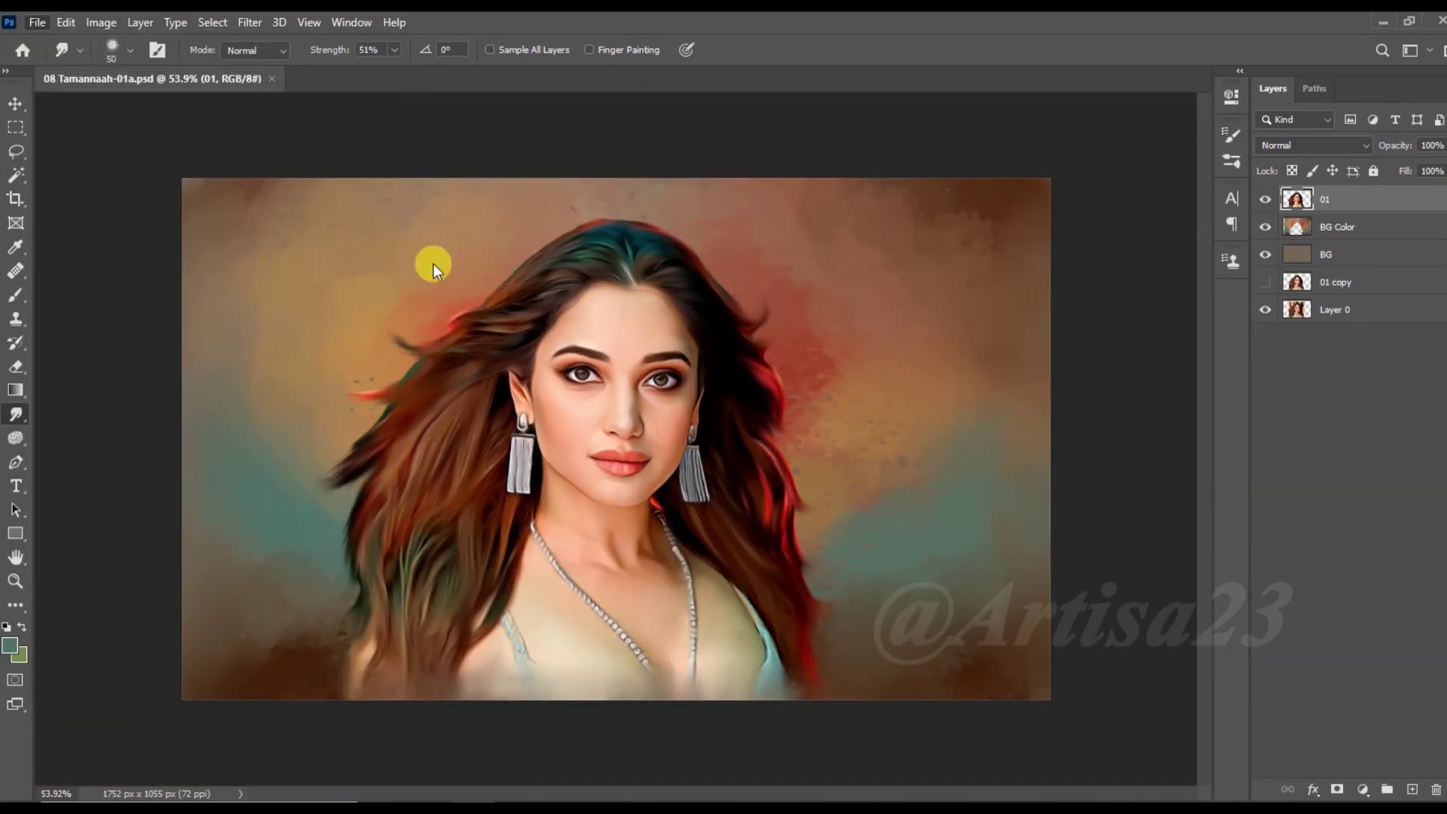
Step: Save a copy as 08 Tamannaah-01b and add a new layer named Line
key(ctrl+shift+s)
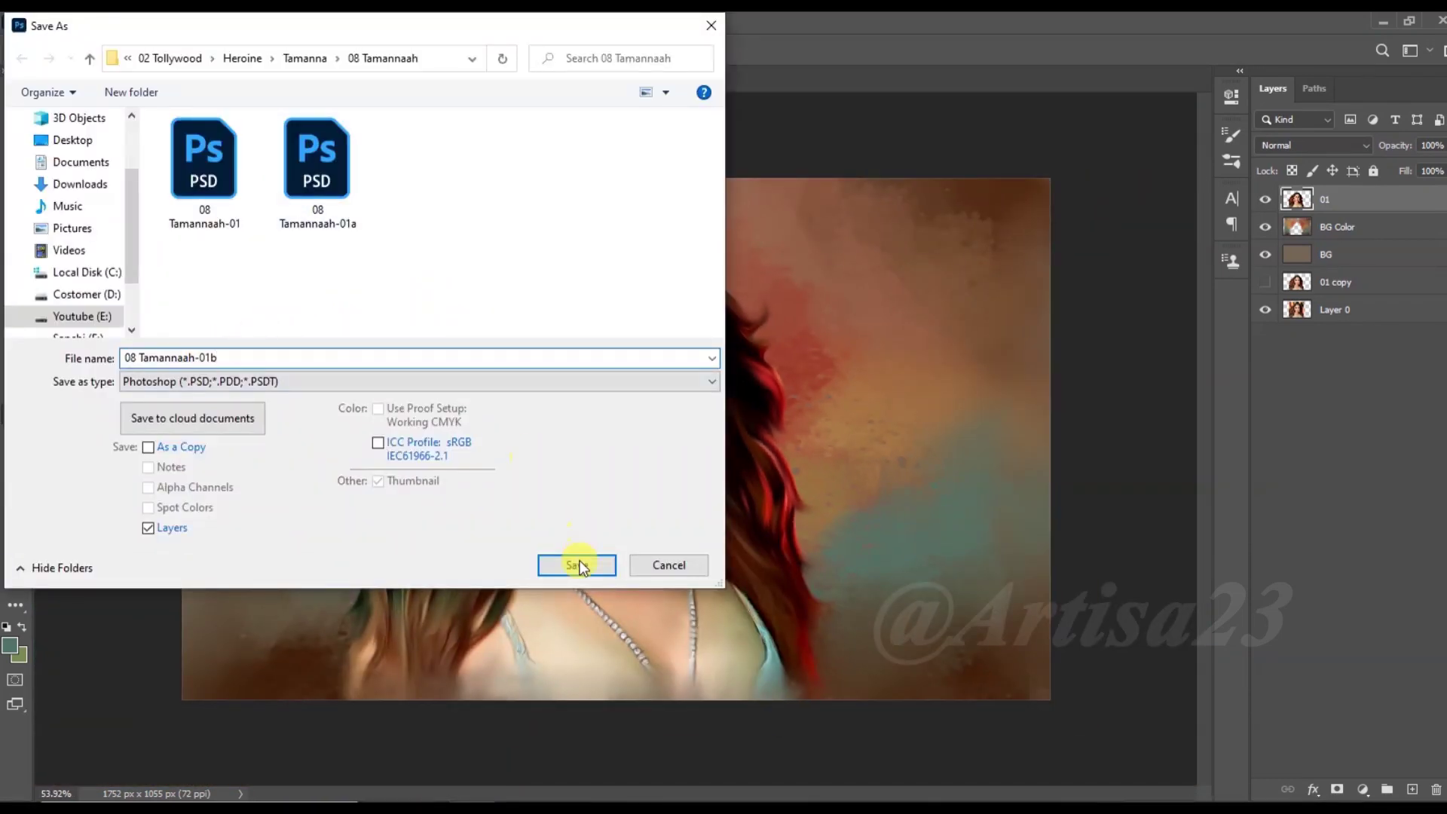
click(578, 566)
scroll(662, 339, up, 2)
click(1412, 789)
double_click(1334, 198)
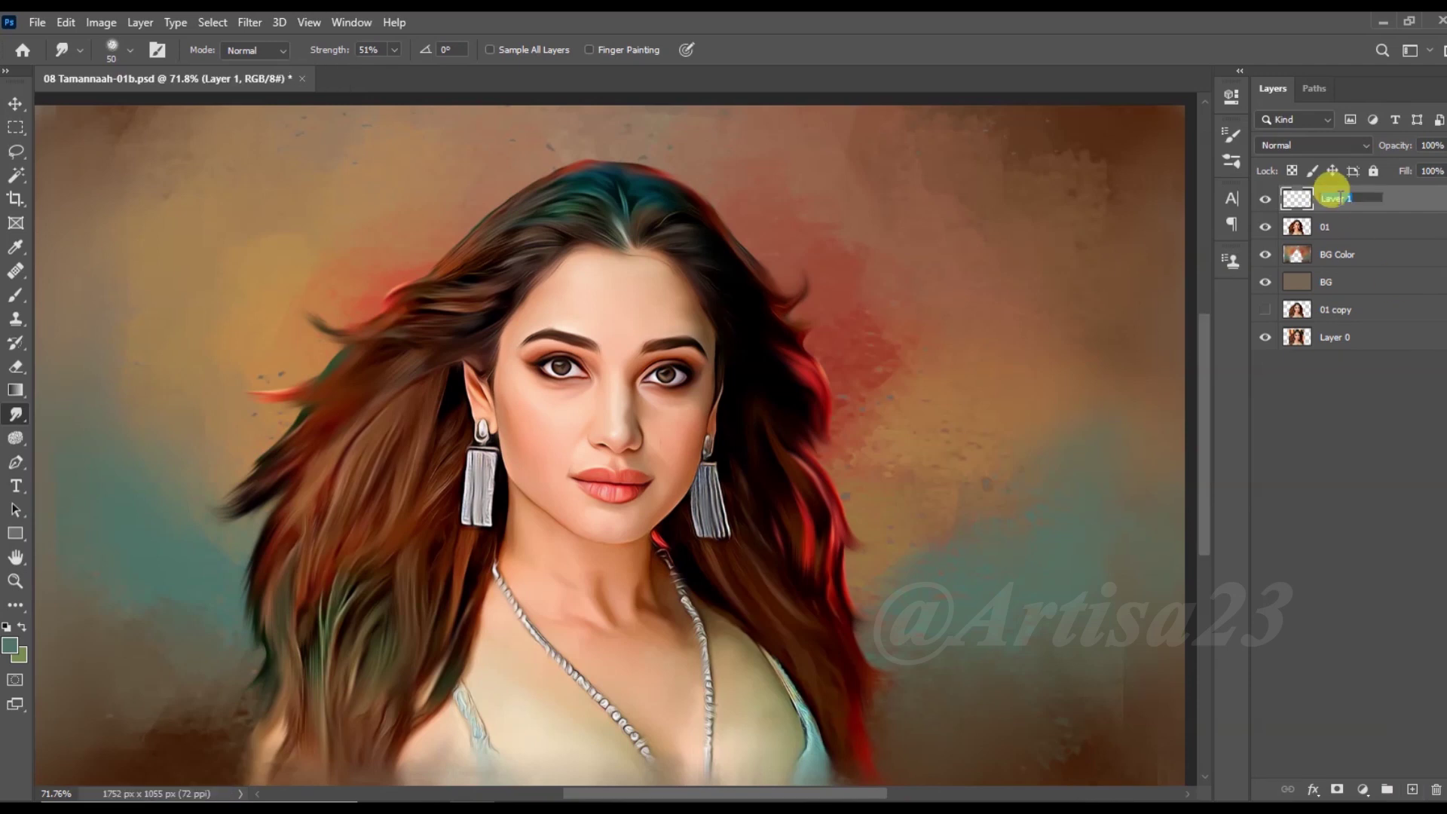
text(Line)
key(Return)
scroll(641, 324, up, 3)
Step: Choose the Soft Round brush preset and shrink it to 2 pixels
key(b)
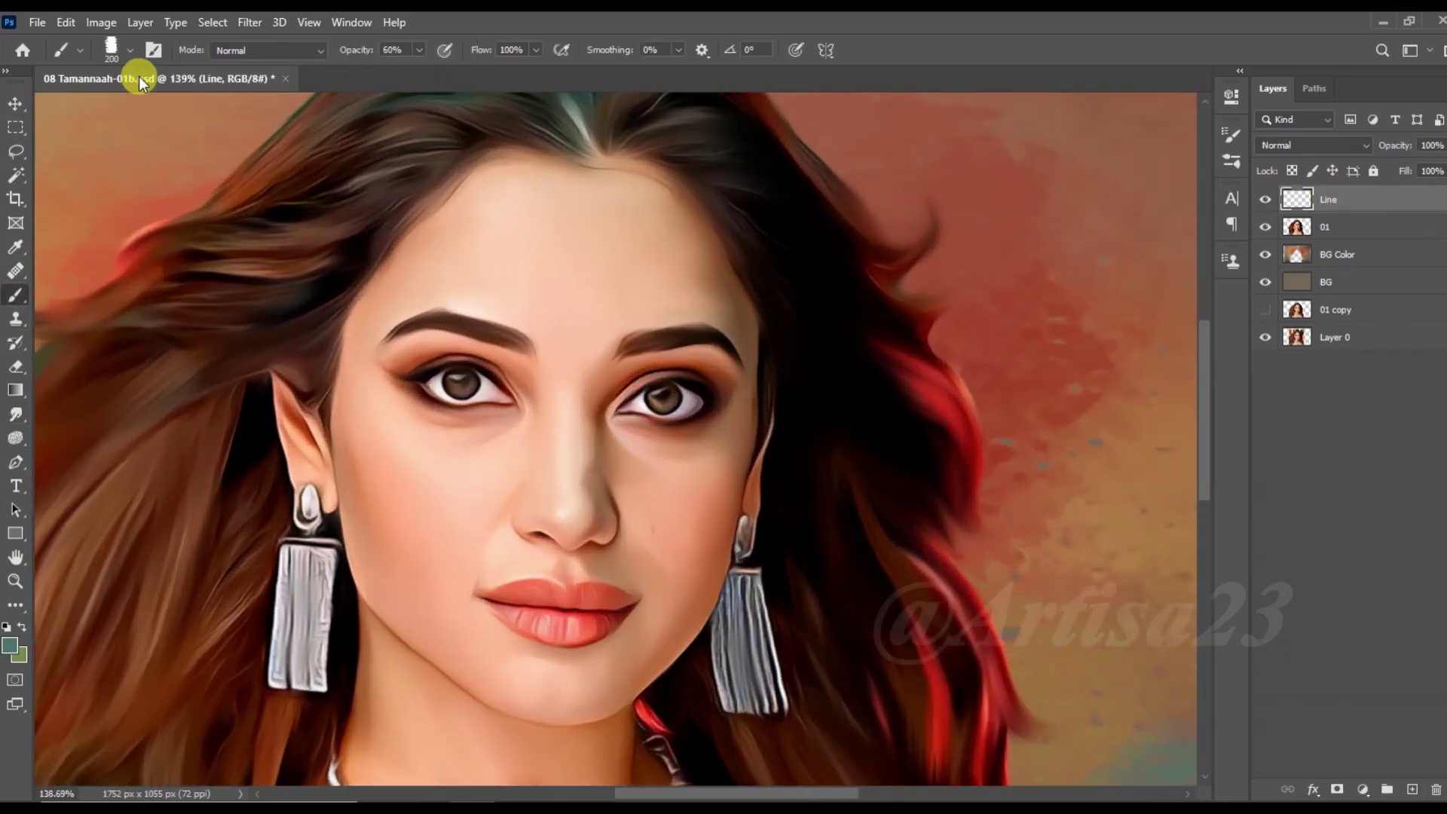
click(154, 50)
click(972, 127)
scroll(1205, 239, up, 2)
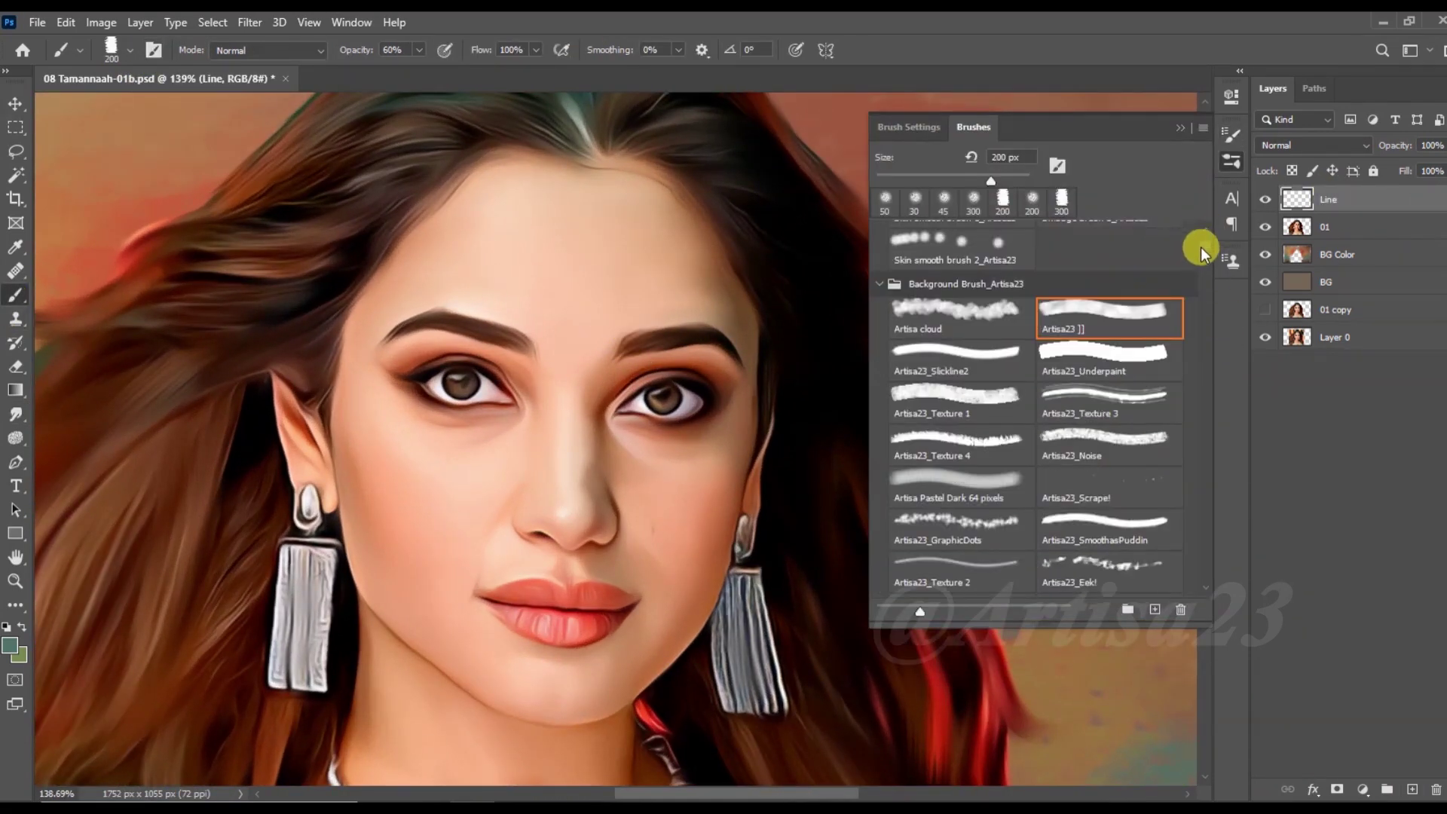
scroll(1205, 237, up, 3)
scroll(1204, 230, up, 1)
scroll(1204, 229, up, 2)
scroll(1204, 230, up, 1)
key(shift+comma)
click(1179, 128)
scroll(688, 382, up, 4)
scroll(688, 382, up, 1)
key(bracketleft)
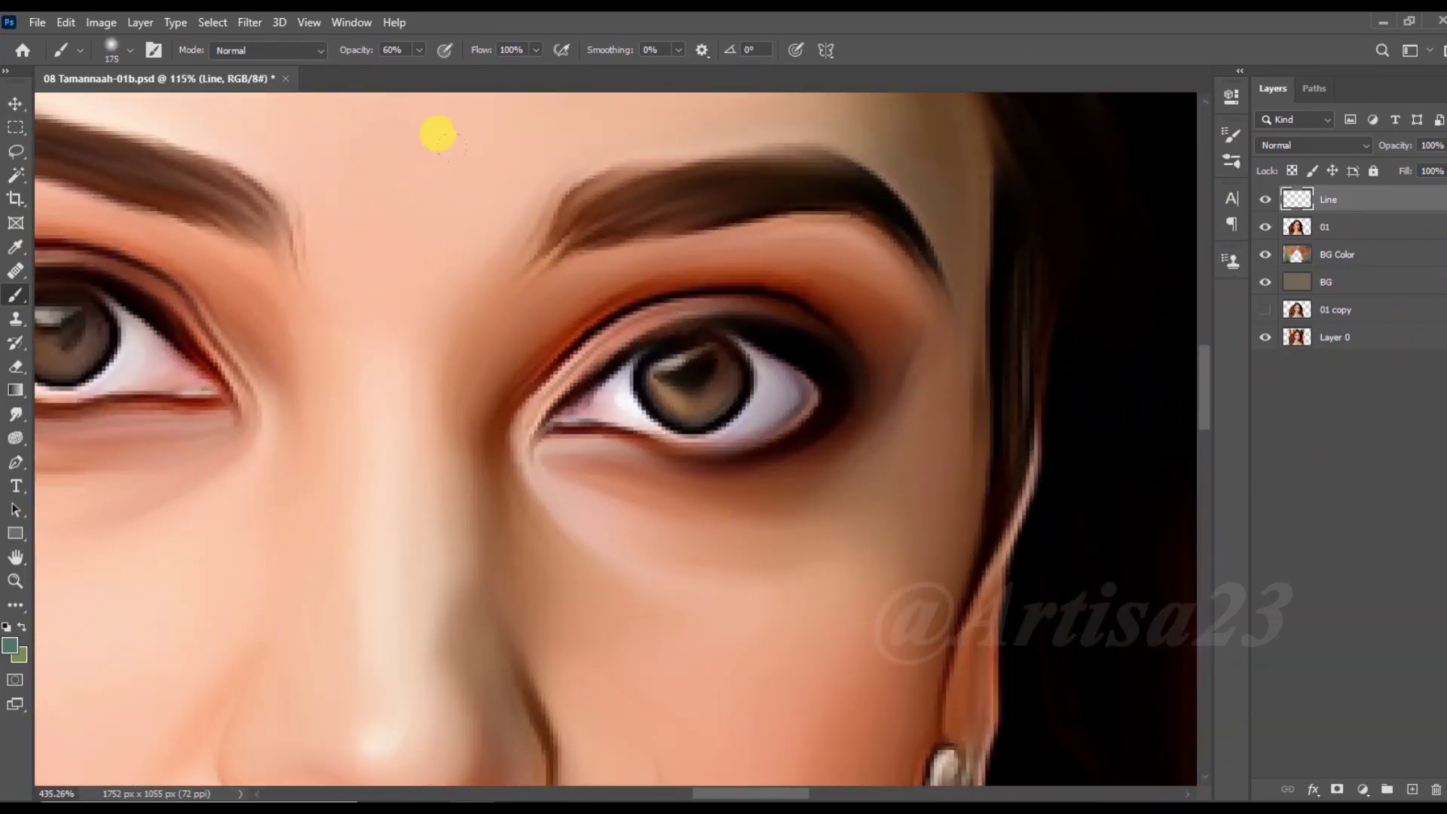
scroll(631, 409, up, 5)
key(bracketleft)
key(bracketleft)
key(bracketleft)
Step: Pick a brown colour and paint a reddish line along the inner lower eyelid
alt+click(563, 389)
scroll(580, 434, down, 1)
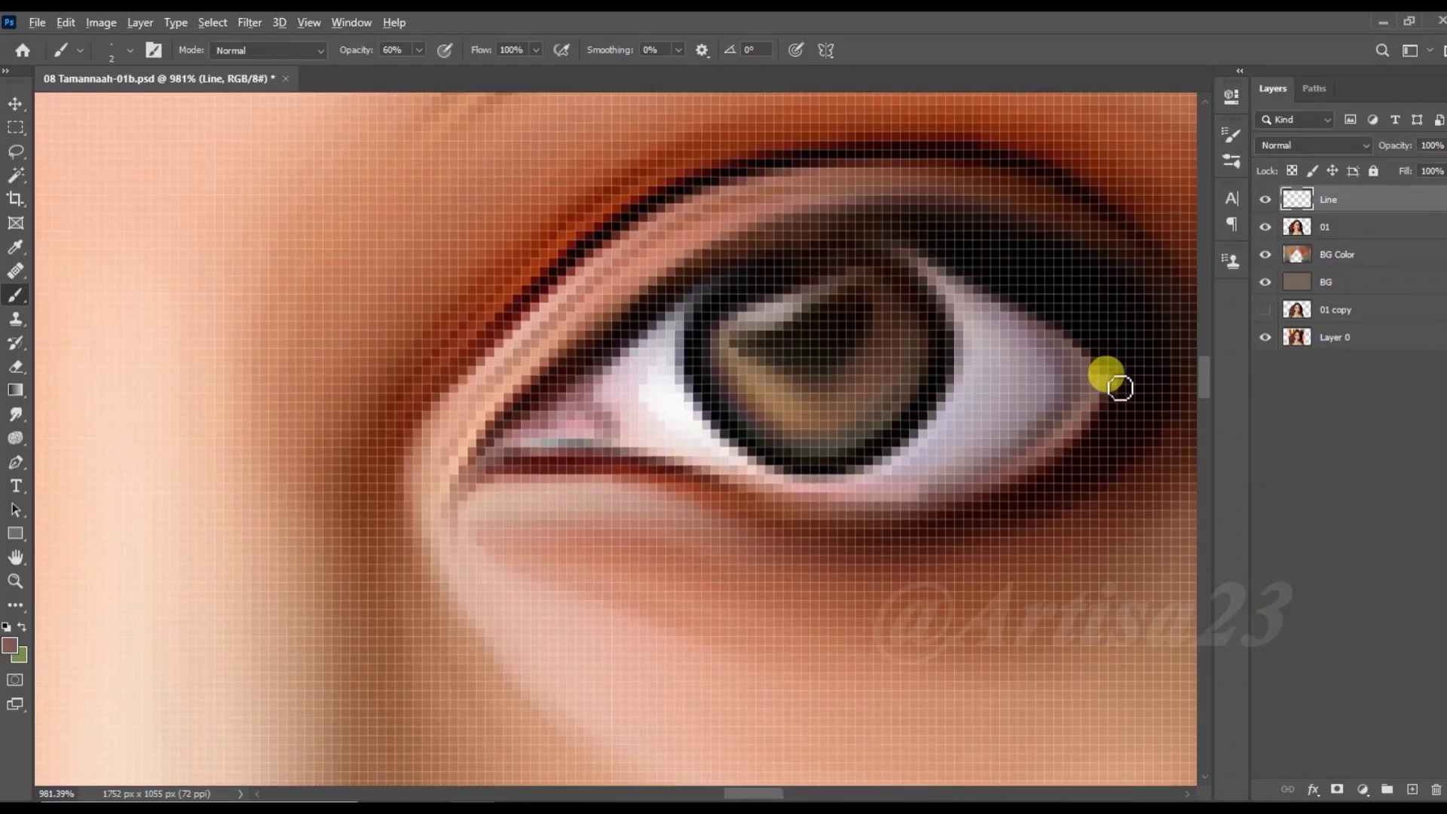
scroll(942, 271, down, 1)
scroll(882, 340, down, 1)
alt+click(851, 377)
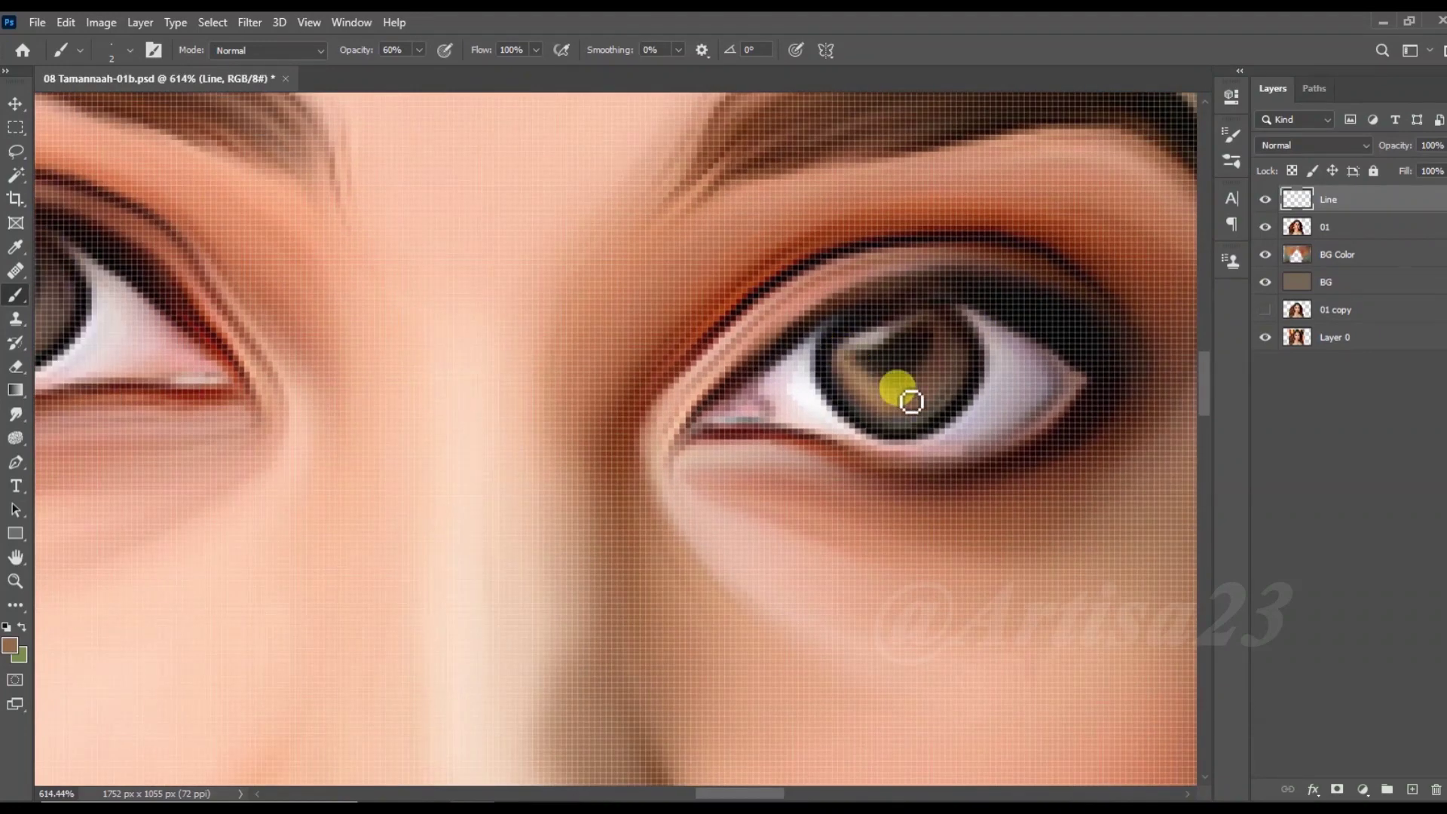
scroll(961, 397, down, 5)
scroll(441, 356, up, 5)
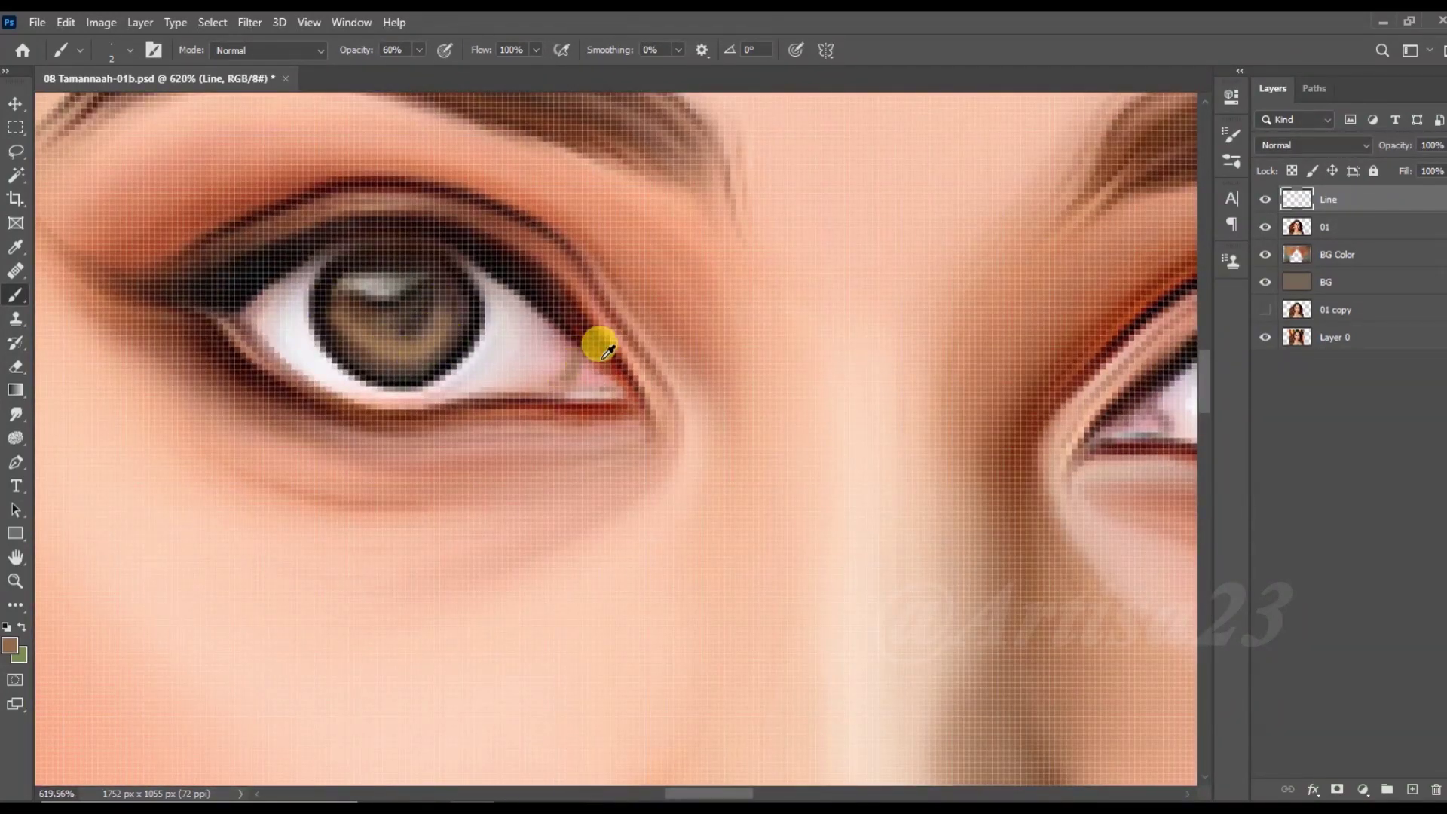
drag(584, 369, 628, 412)
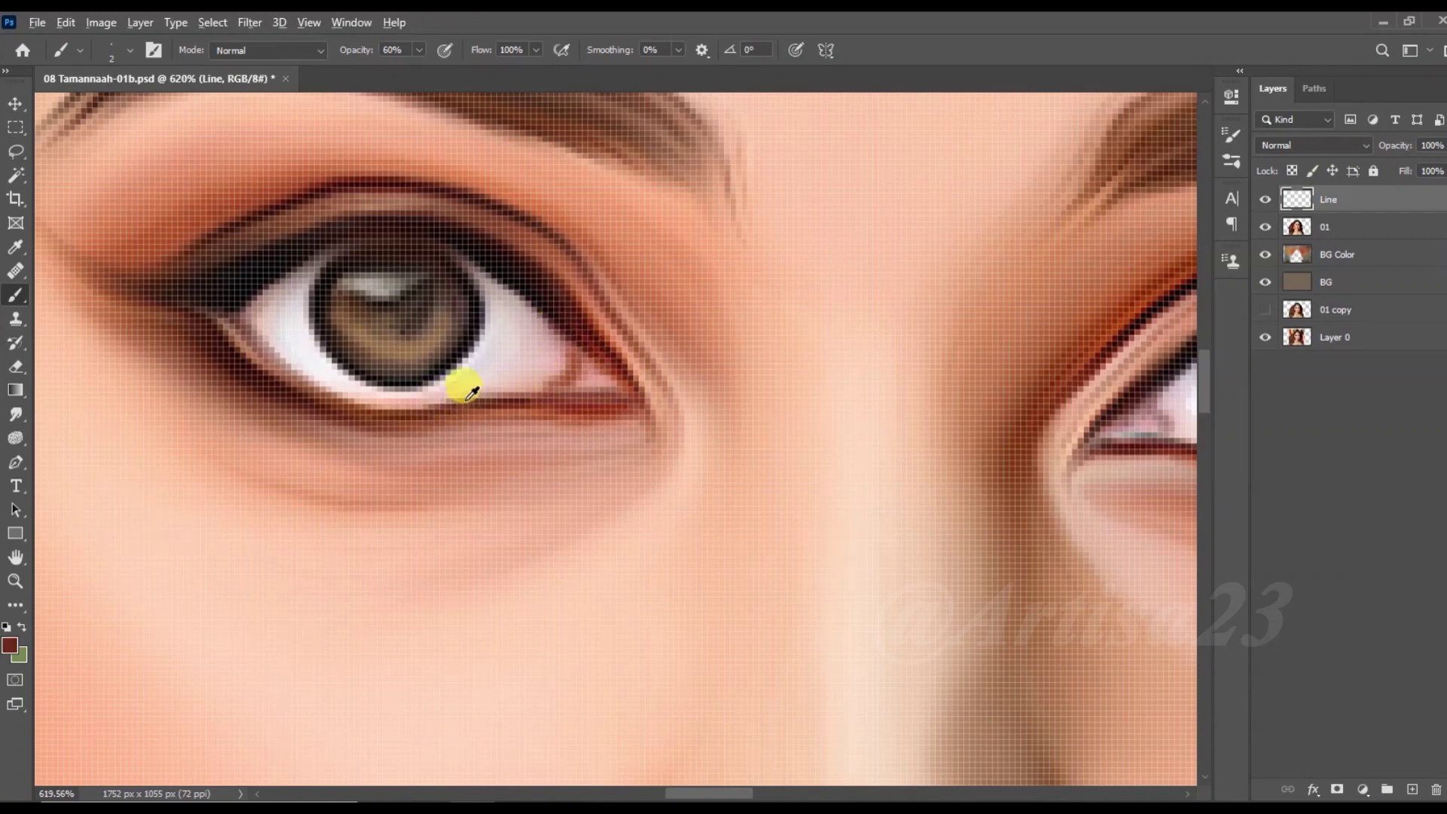
Step: Set the Smudge tool to size 8, then draw a brown line along the nose's left contour
scroll(377, 416, down, 3)
scroll(742, 403, down, 2)
scroll(533, 603, up, 2)
scroll(452, 572, up, 1)
right_click(15, 414)
click(113, 456)
scroll(253, 400, up, 2)
key(bracketleft)
key(bracketleft)
key(bracketleft)
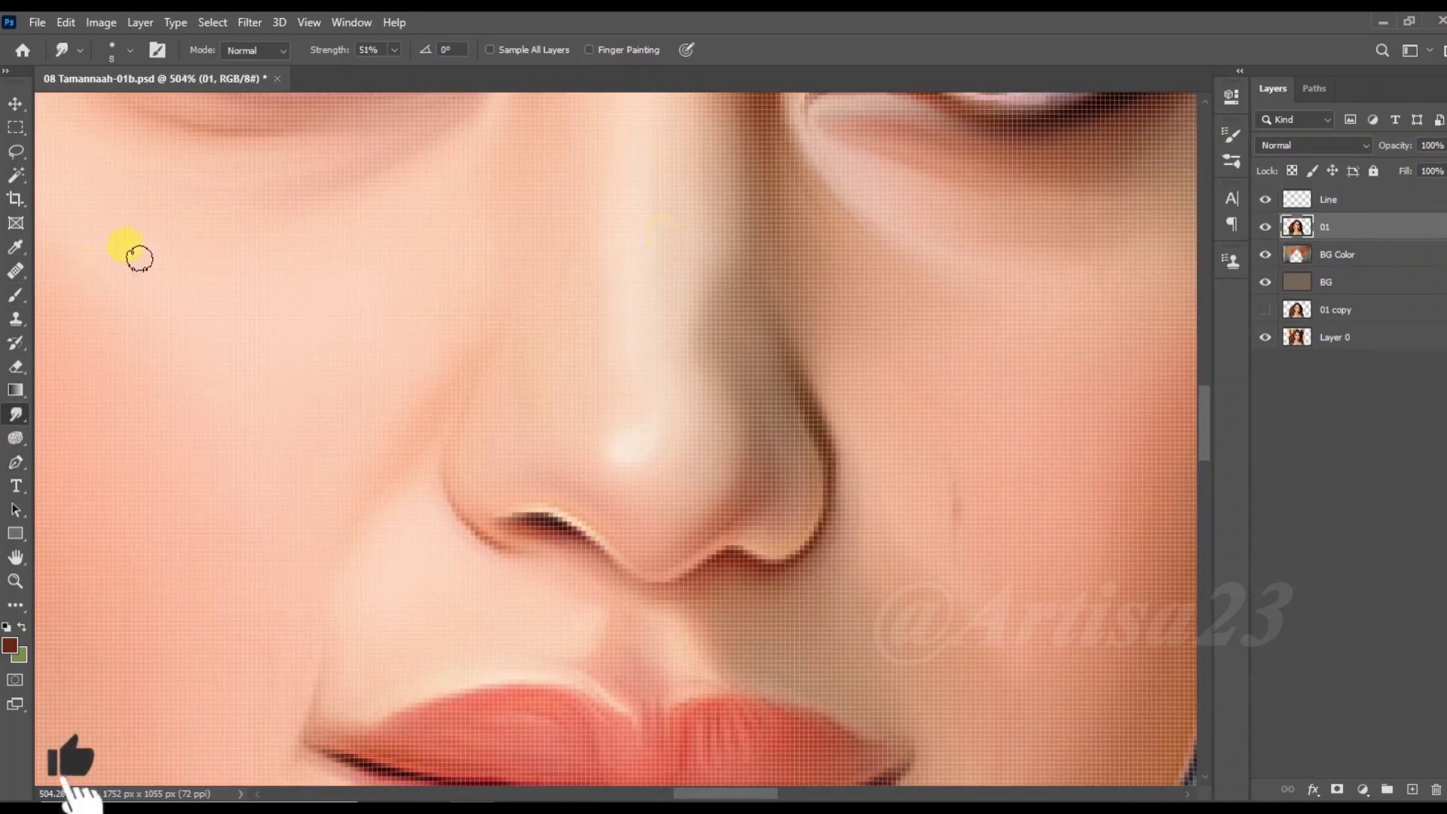
key(alt+bracketright)
key(b)
scroll(484, 517, up, 2)
drag(452, 543, 456, 404)
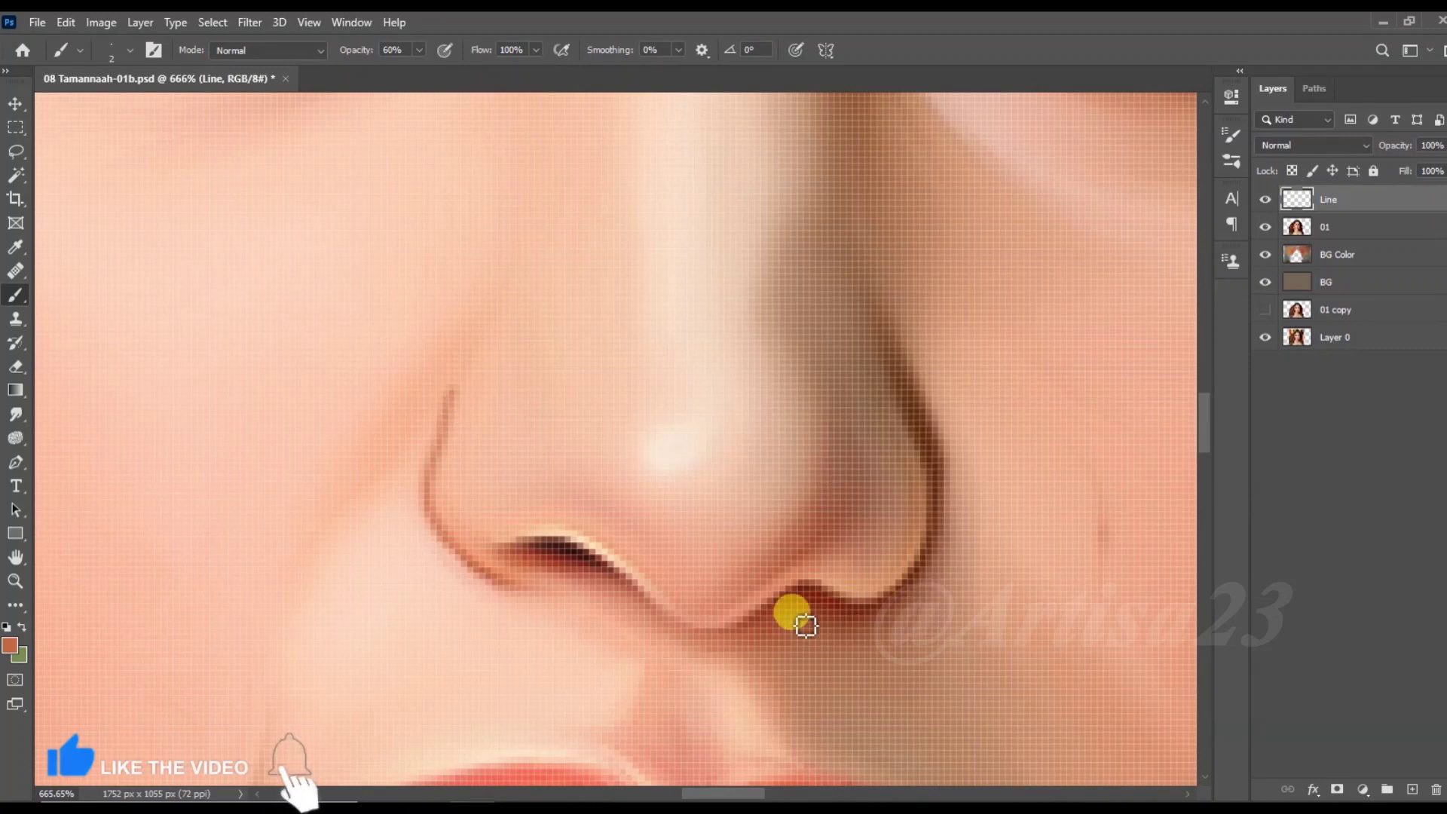
Step: Try skin-tone and dark brown painting colours for the lips
key(r)
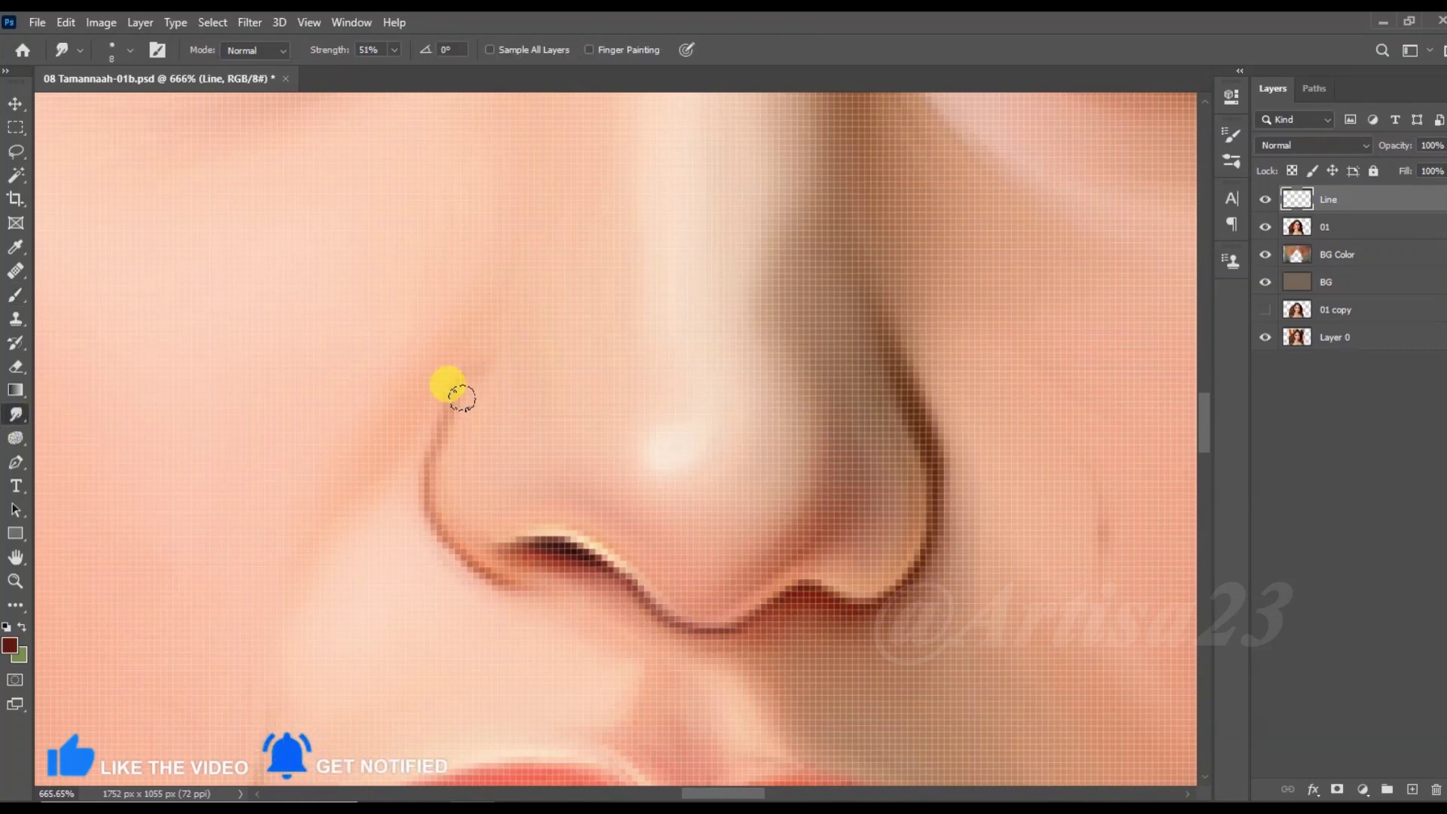
key(b)
scroll(492, 520, down, 3)
scroll(542, 536, up, 4)
alt+click(542, 537)
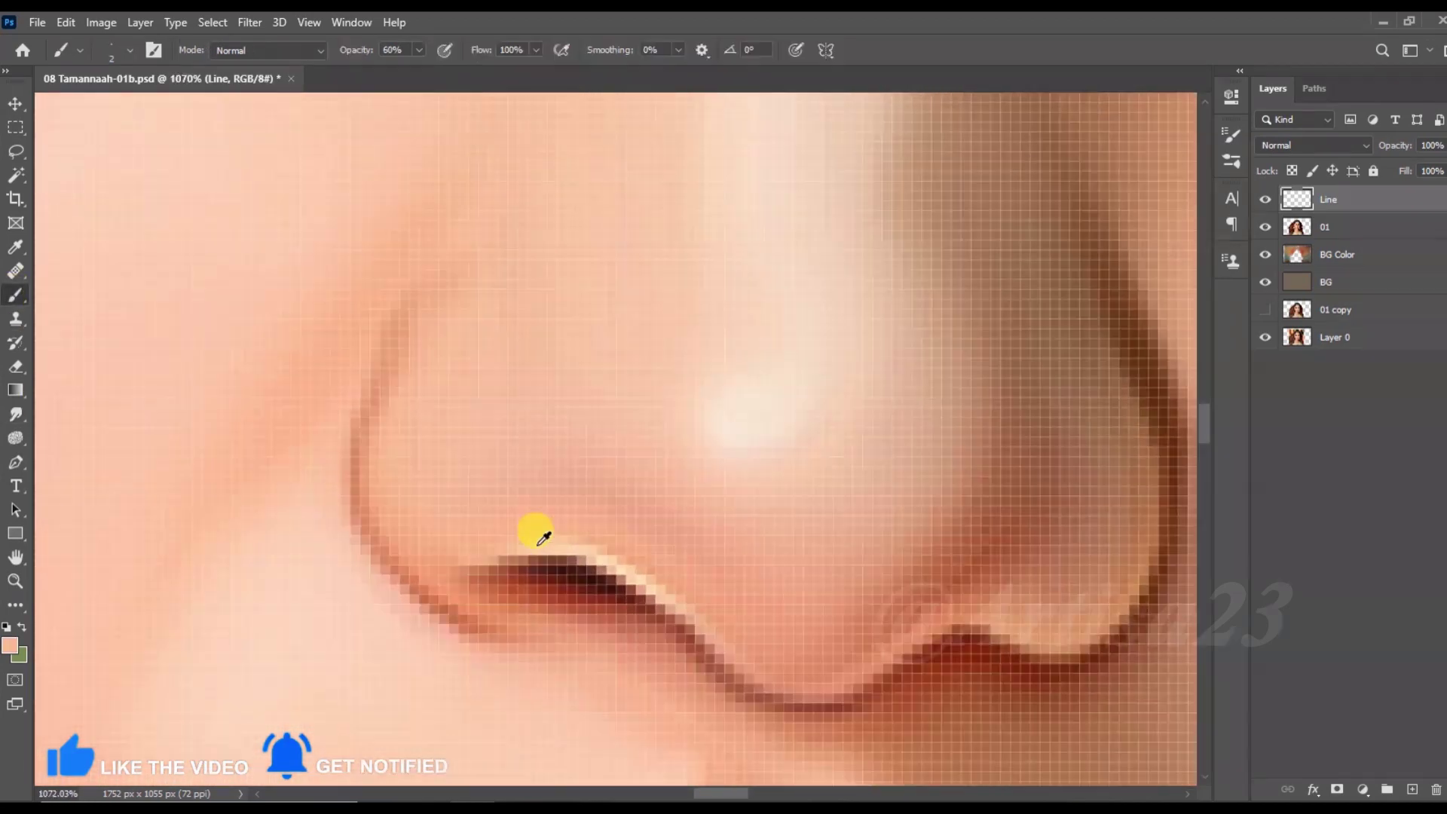
alt+click(467, 590)
scroll(500, 556, down, 3)
scroll(597, 507, down, 2)
scroll(685, 474, up, 3)
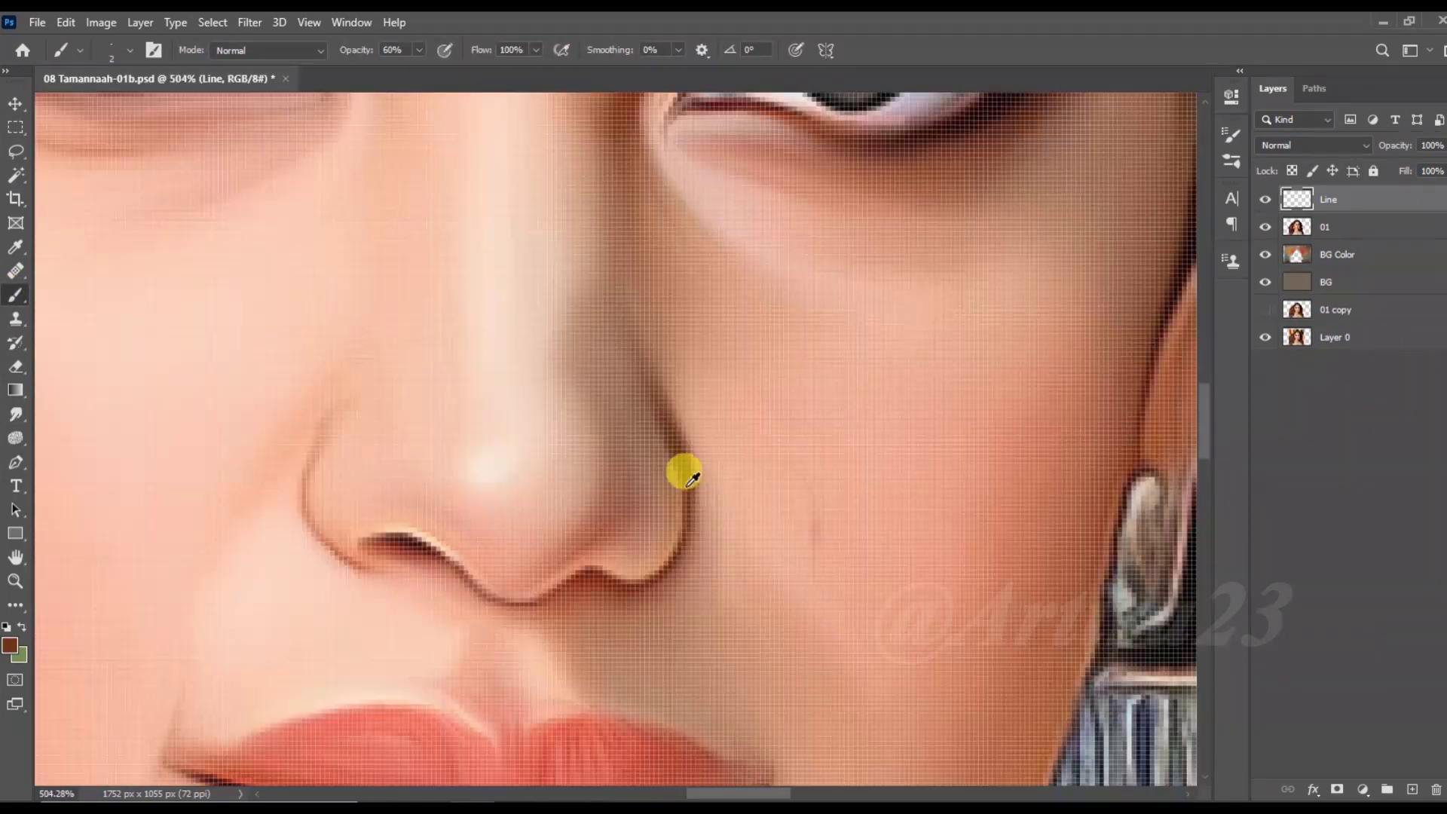
scroll(813, 556, up, 2)
Step: Pick a redder painting colour with the Brush and return to the Line layer
key(r)
key(alt+bracketleft)
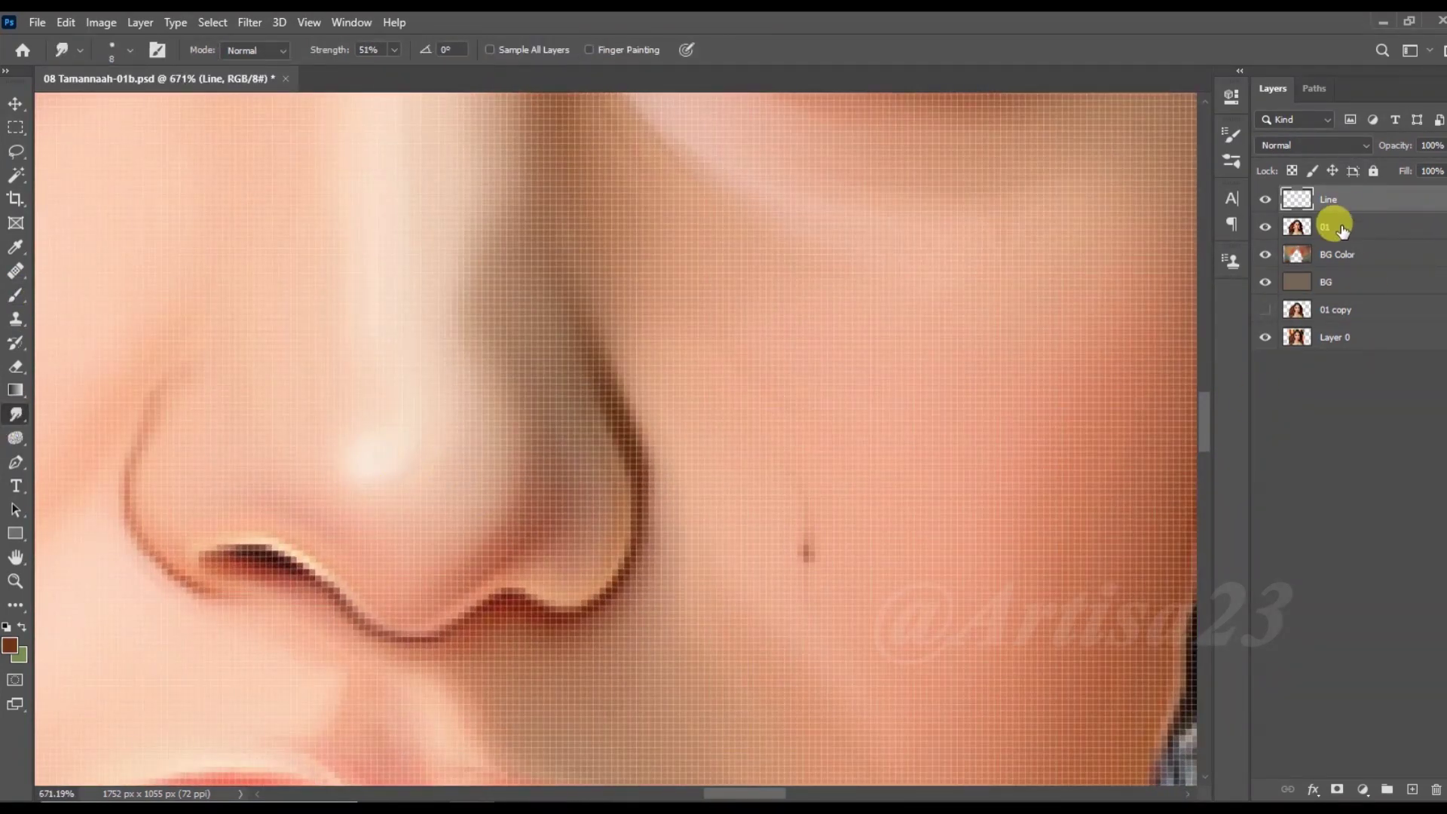
scroll(786, 491, down, 3)
scroll(613, 523, up, 1)
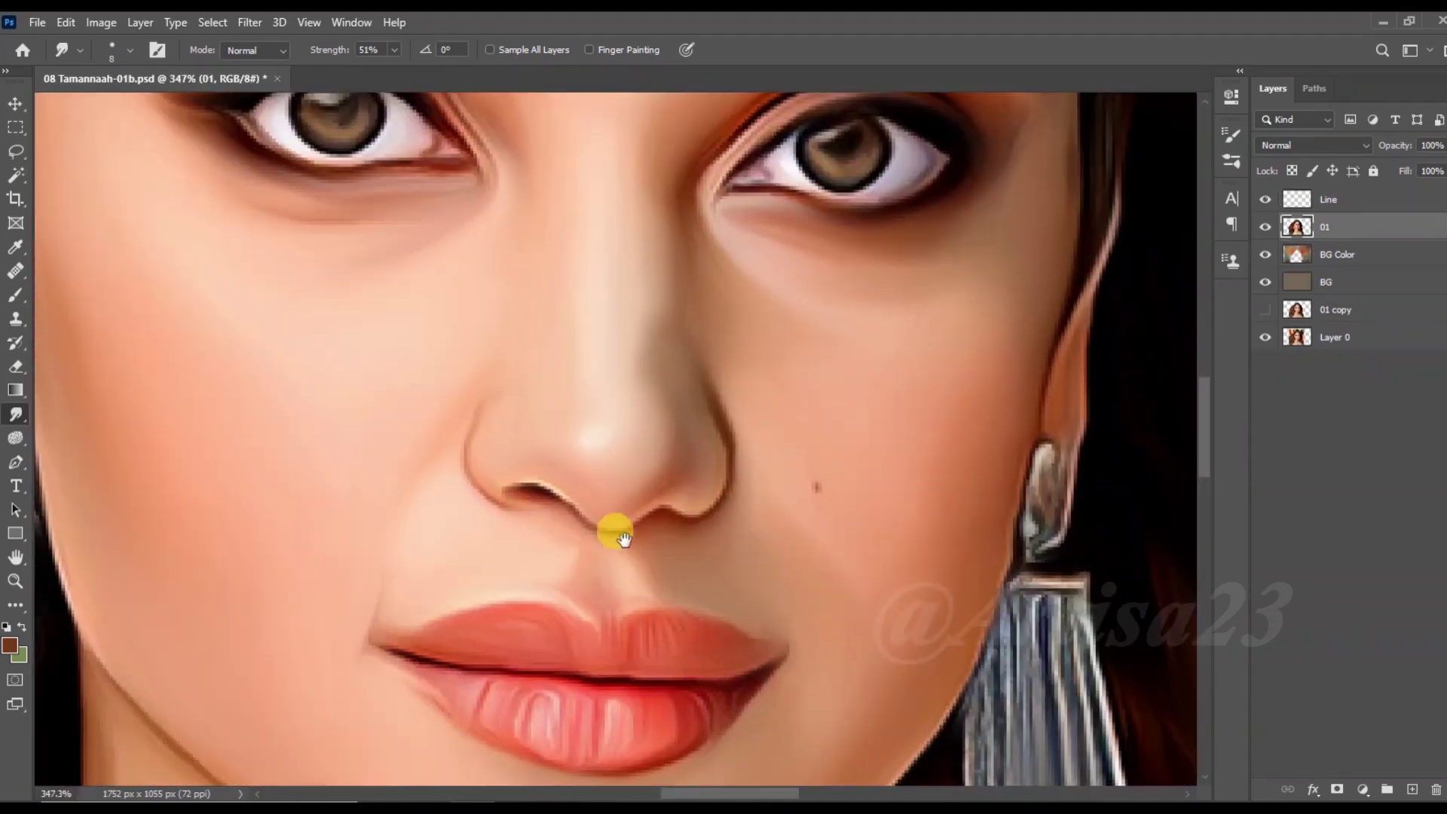
scroll(614, 523, up, 1)
key(b)
scroll(644, 527, up, 1)
alt+click(644, 527)
scroll(701, 588, up, 2)
key(alt+bracketright)
Step: Darken the upper and lower lip edges in red, smudge the lip colours together, and save
mouse_move(607, 498)
mouse_down()
mouse_move(567, 543)
mouse_move(442, 468)
mouse_move(219, 526)
mouse_move(517, 494)
mouse_move(462, 555)
mouse_move(786, 551)
mouse_up()
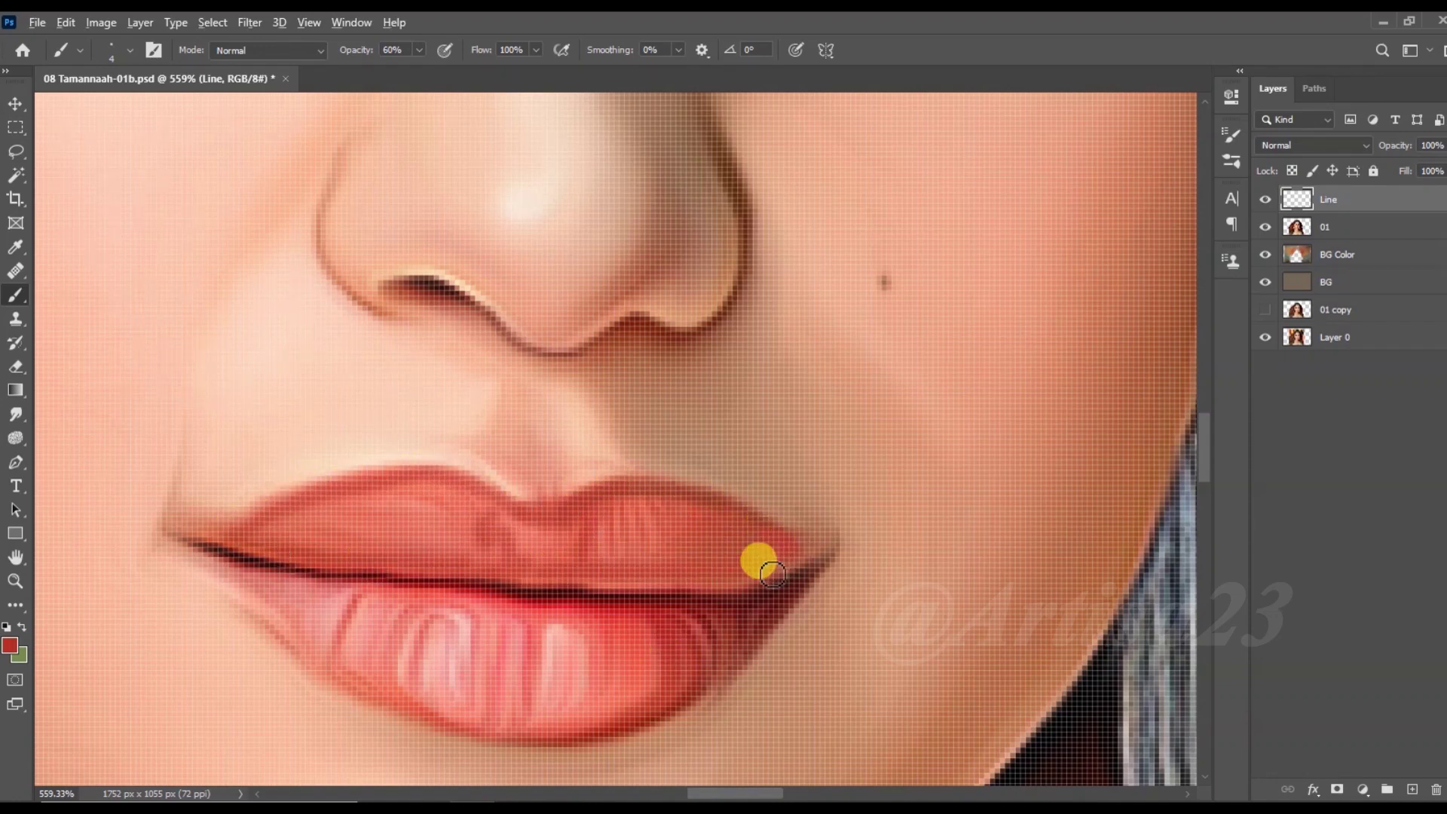
drag(281, 605, 428, 697)
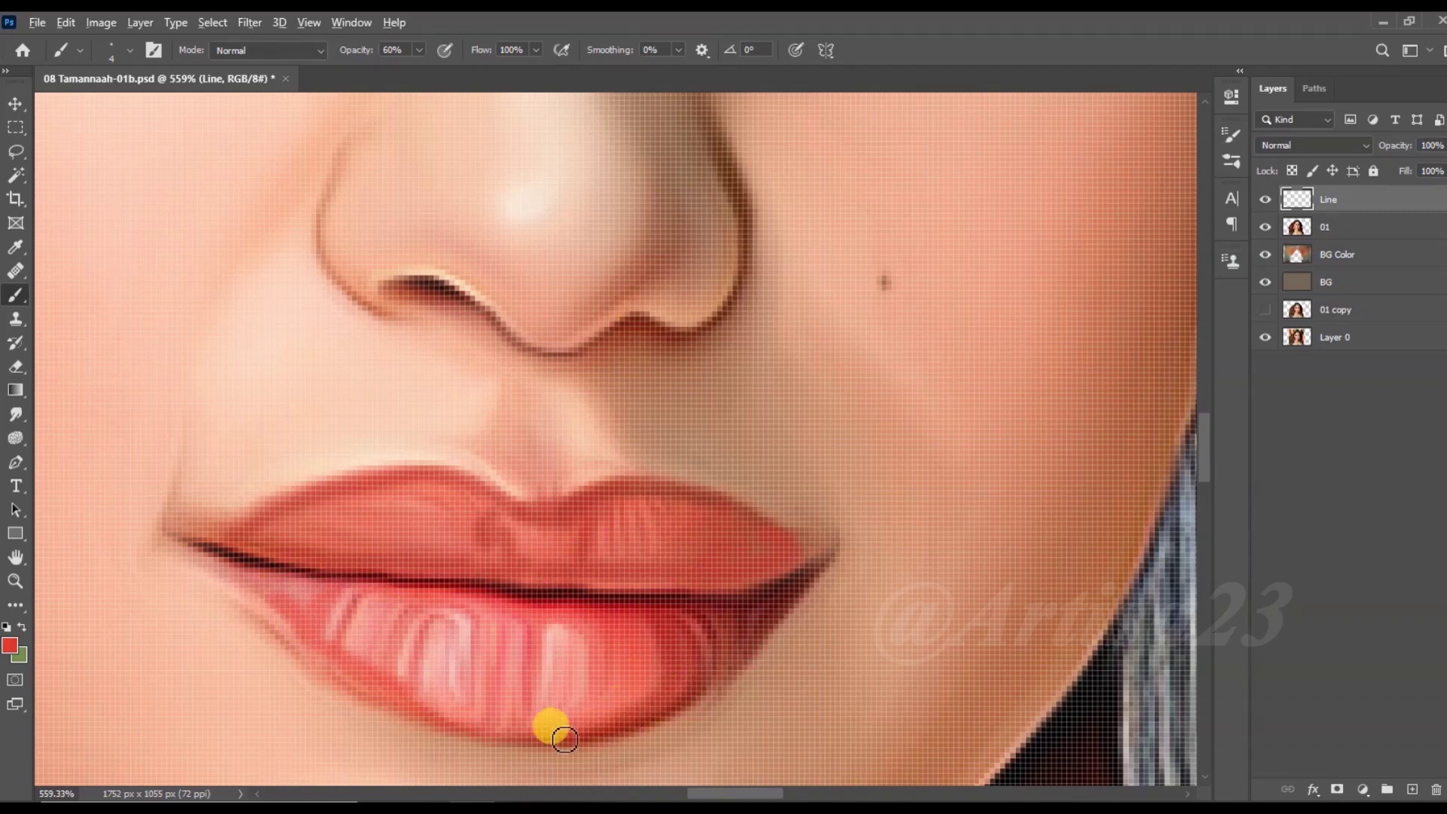
drag(15, 413, 113, 452)
drag(500, 688, 392, 631)
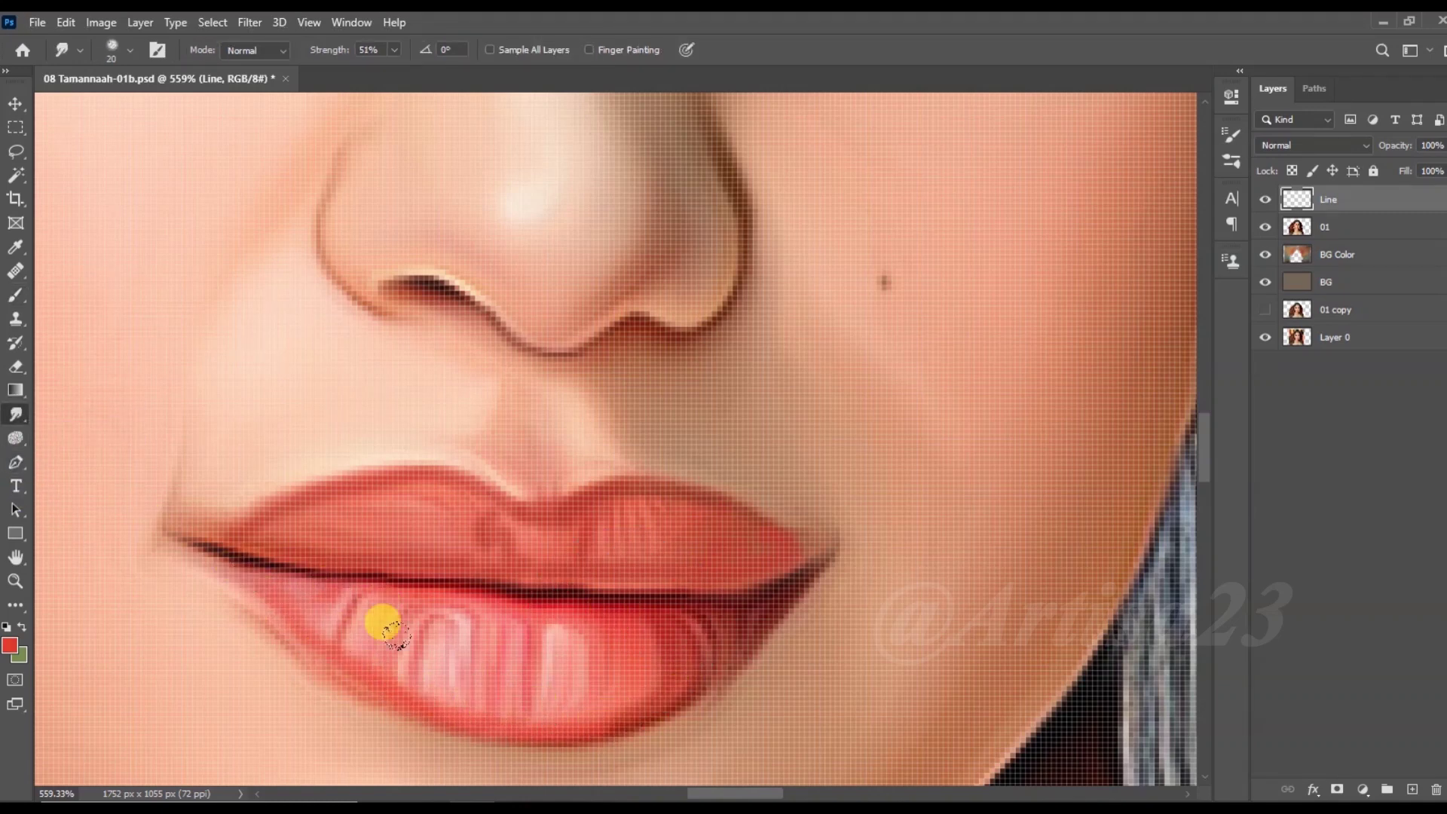
drag(500, 531, 349, 517)
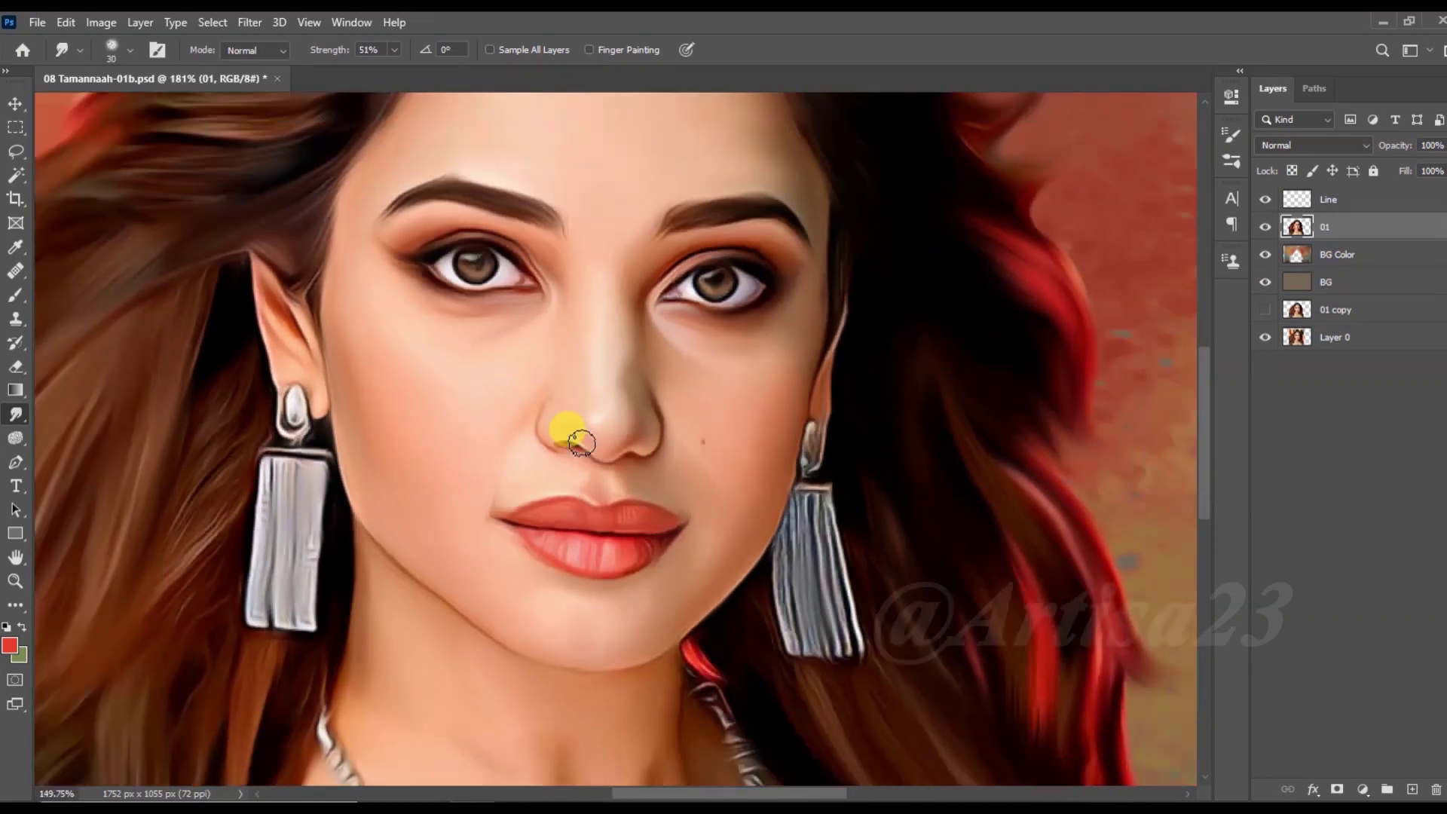
key(ctrl+s)
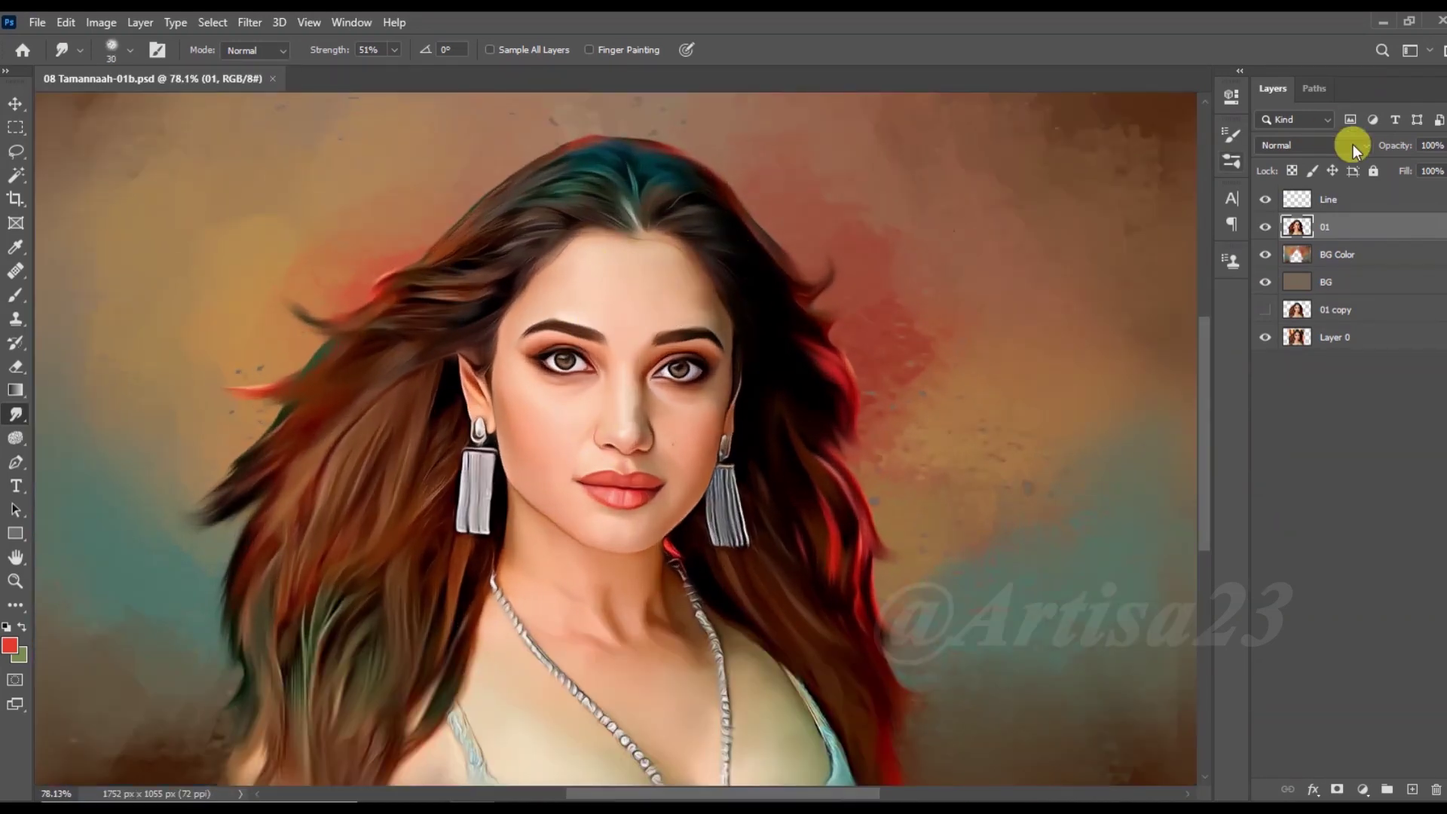
Step: Add a Hair 01 layer with a small Soft Round brush and sample a reddish hair colour
click(1412, 789)
text(Hair 01)
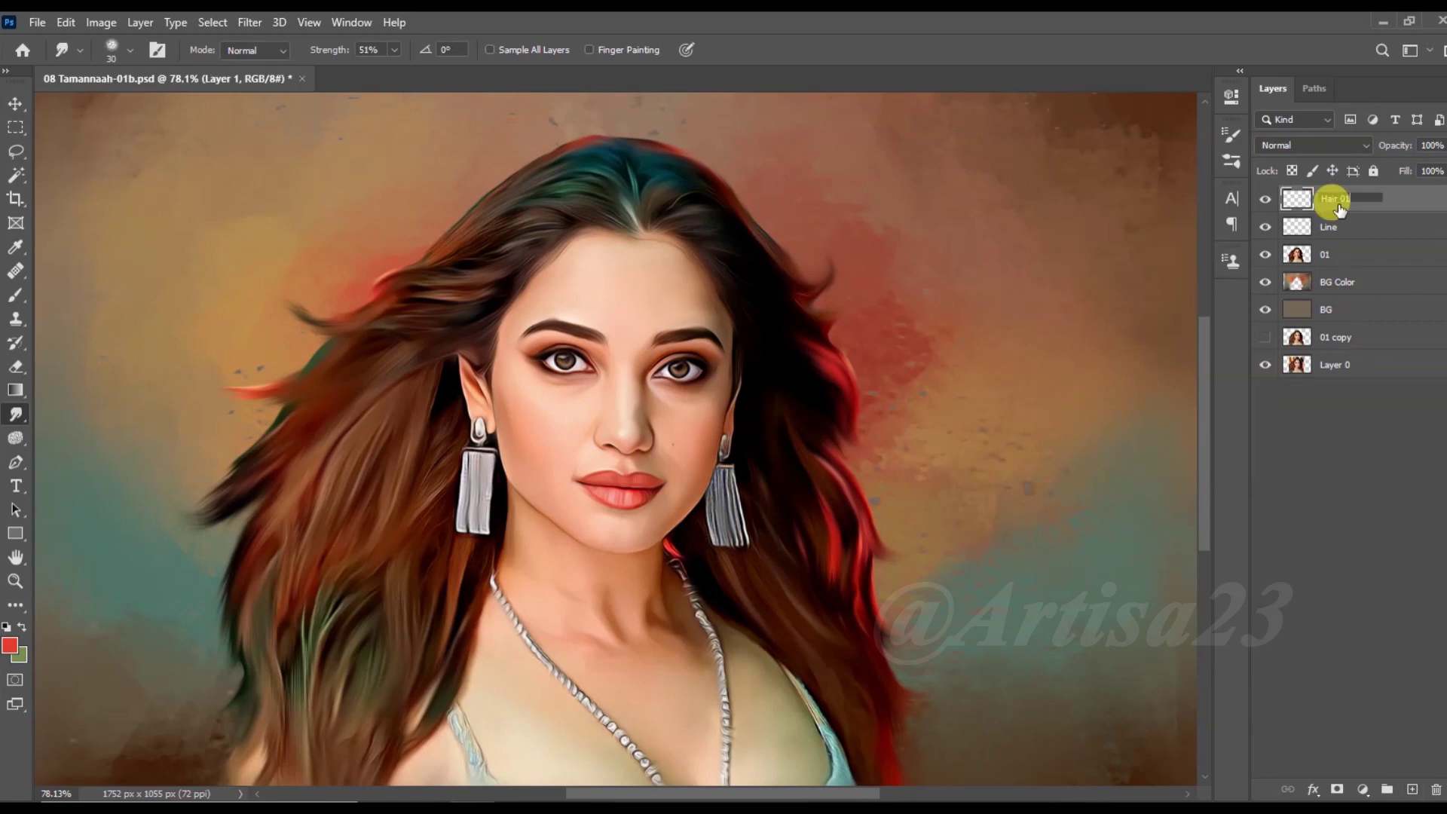
key(b)
click(154, 50)
click(985, 129)
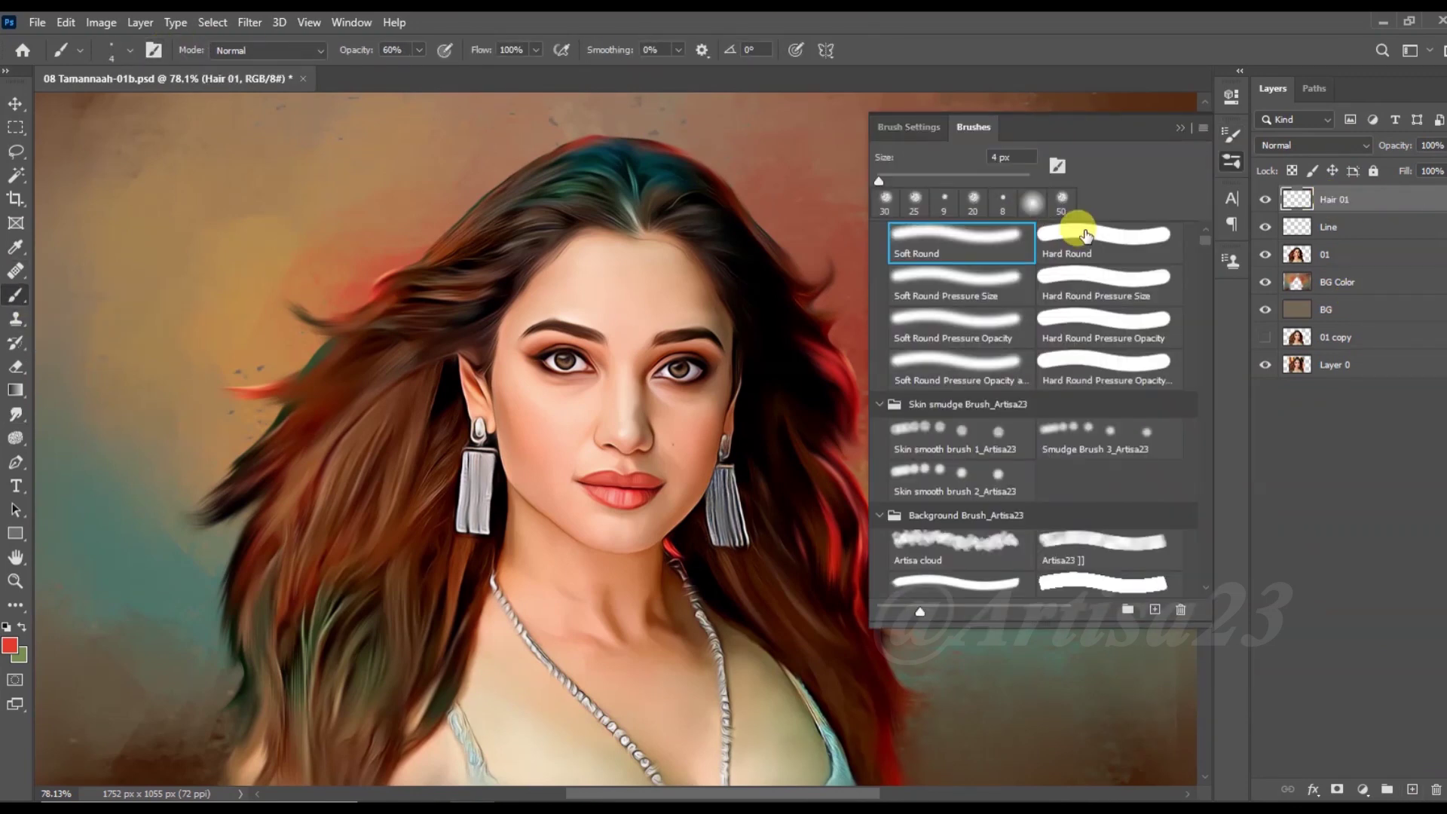
key(F5)
scroll(414, 242, up, 5)
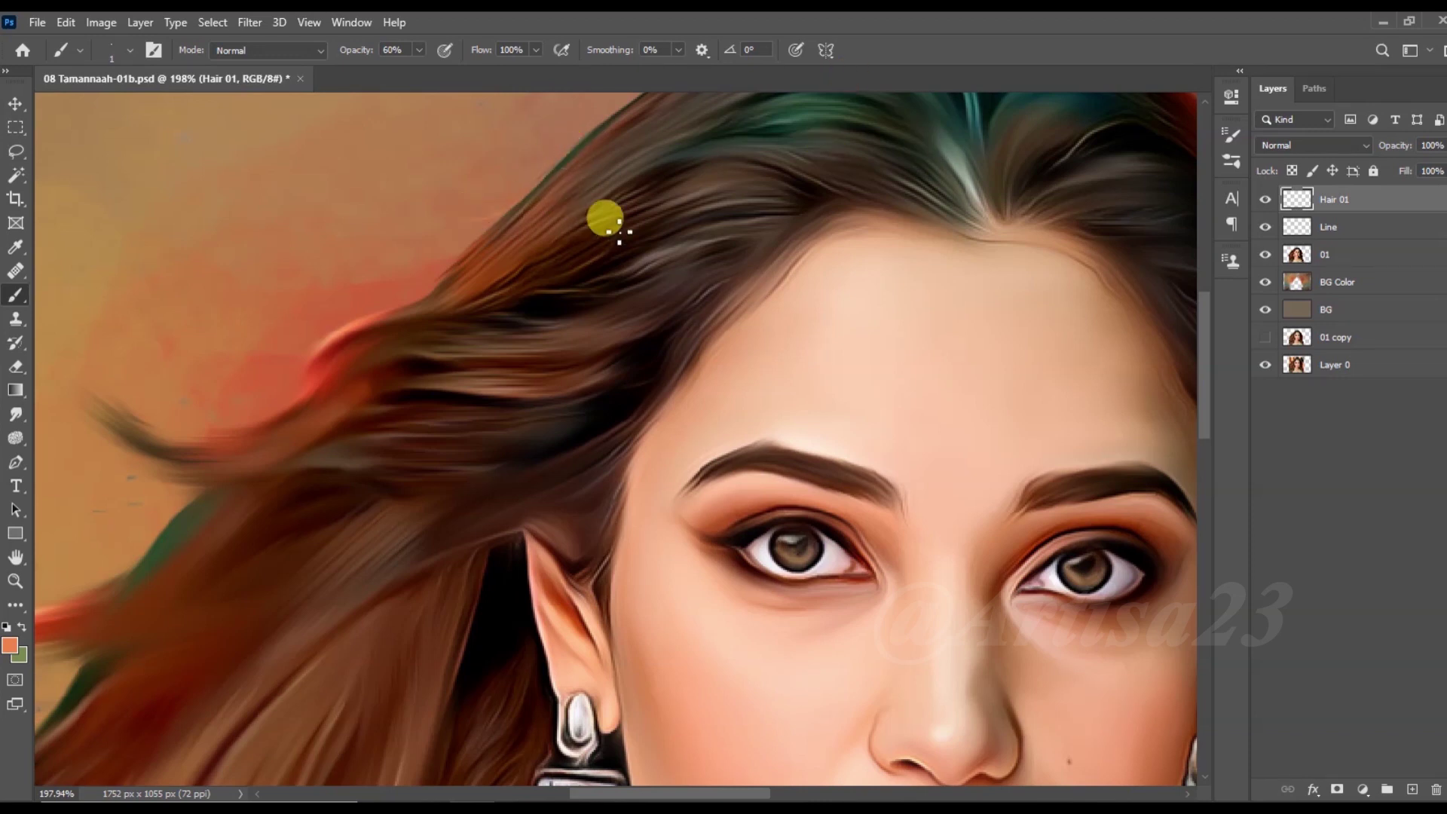
mouse_move(396, 328)
mouse_down()
mouse_move(325, 377)
mouse_move(332, 316)
mouse_move(318, 425)
mouse_move(55, 385)
mouse_up()
Step: Zoom in on the top of the hair and paint a curling strand there
key(ctrl+1)
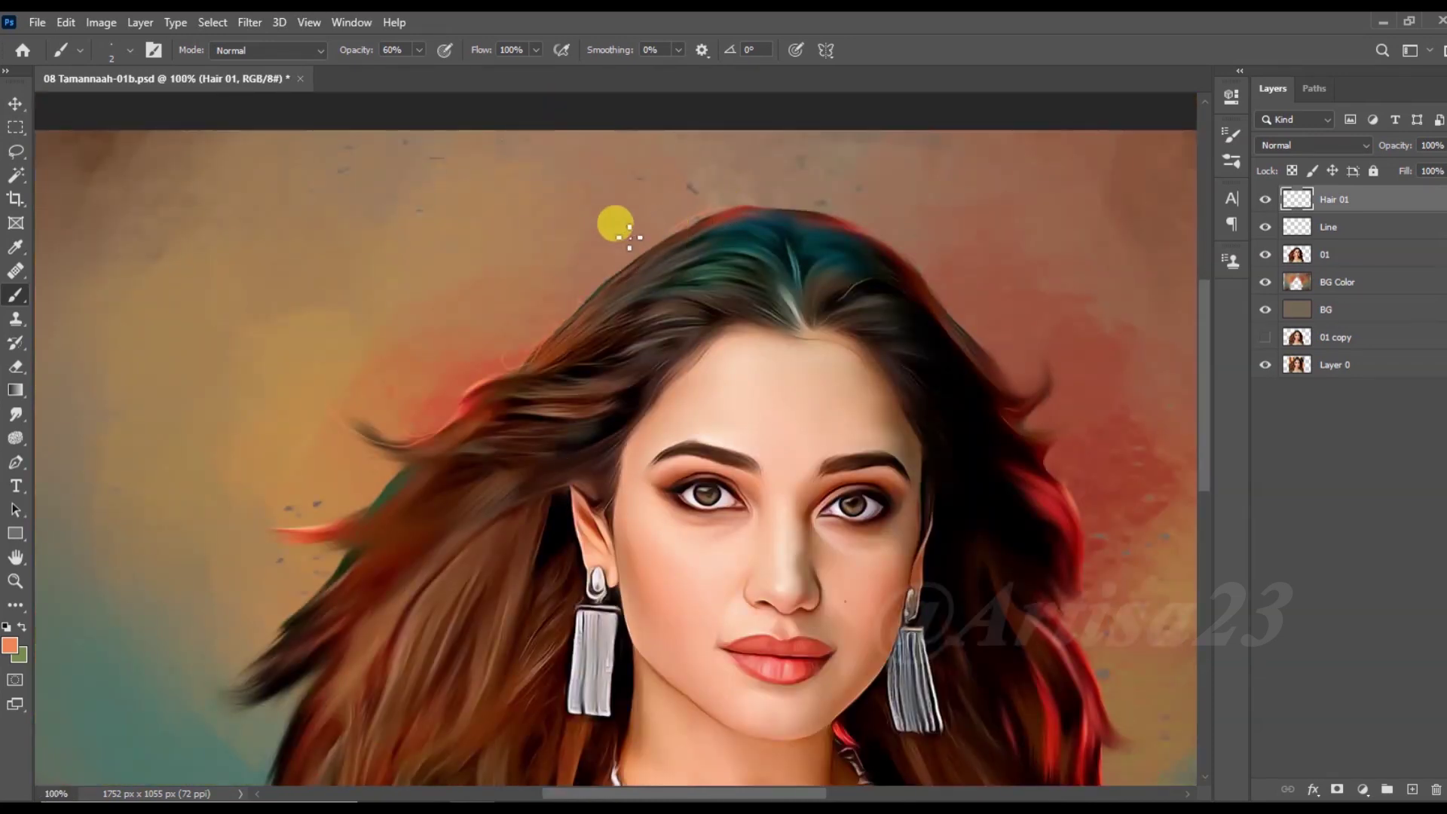
key(ctrl+plus)
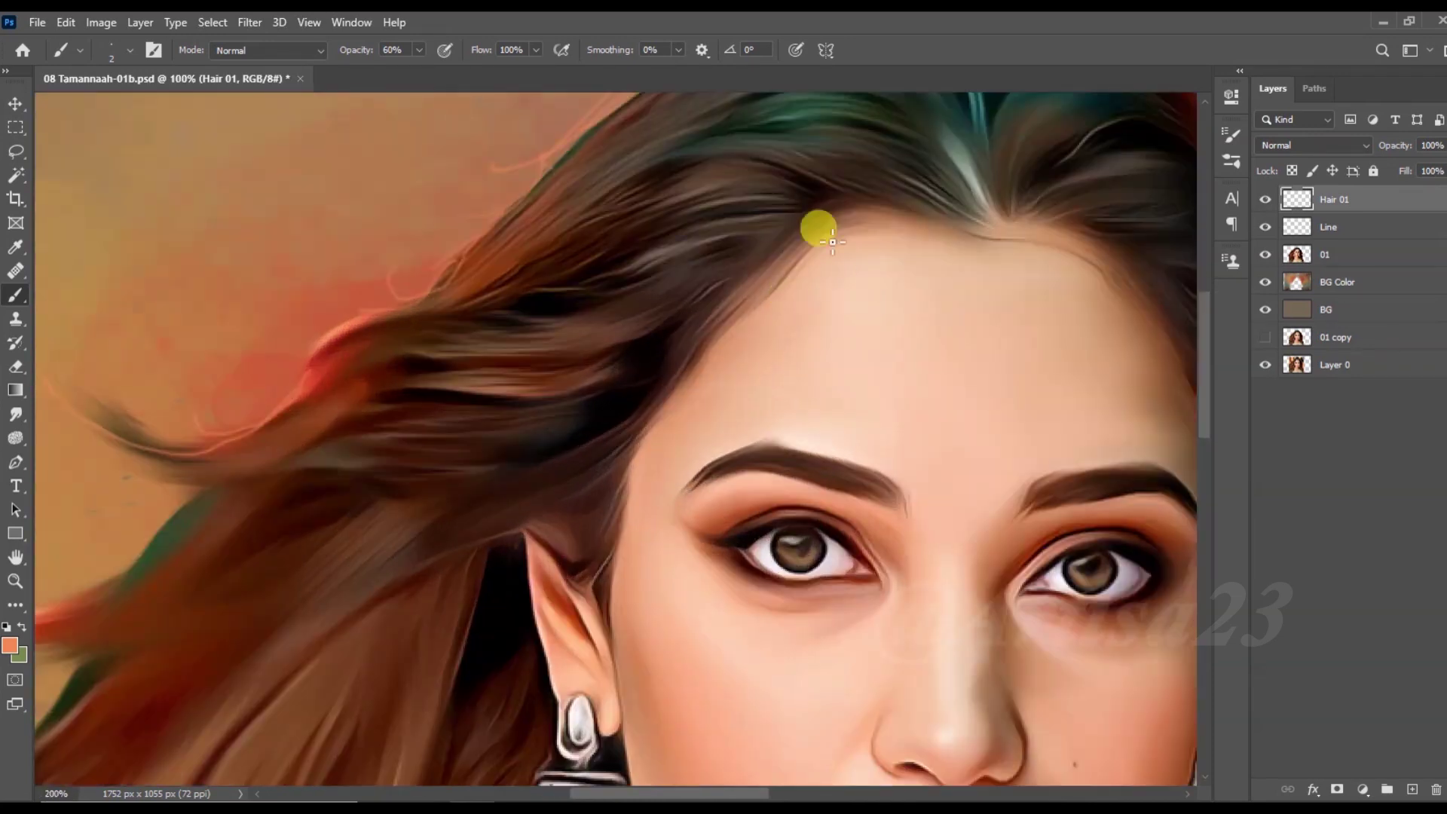
key(ctrl+minus)
key(ctrl+plus)
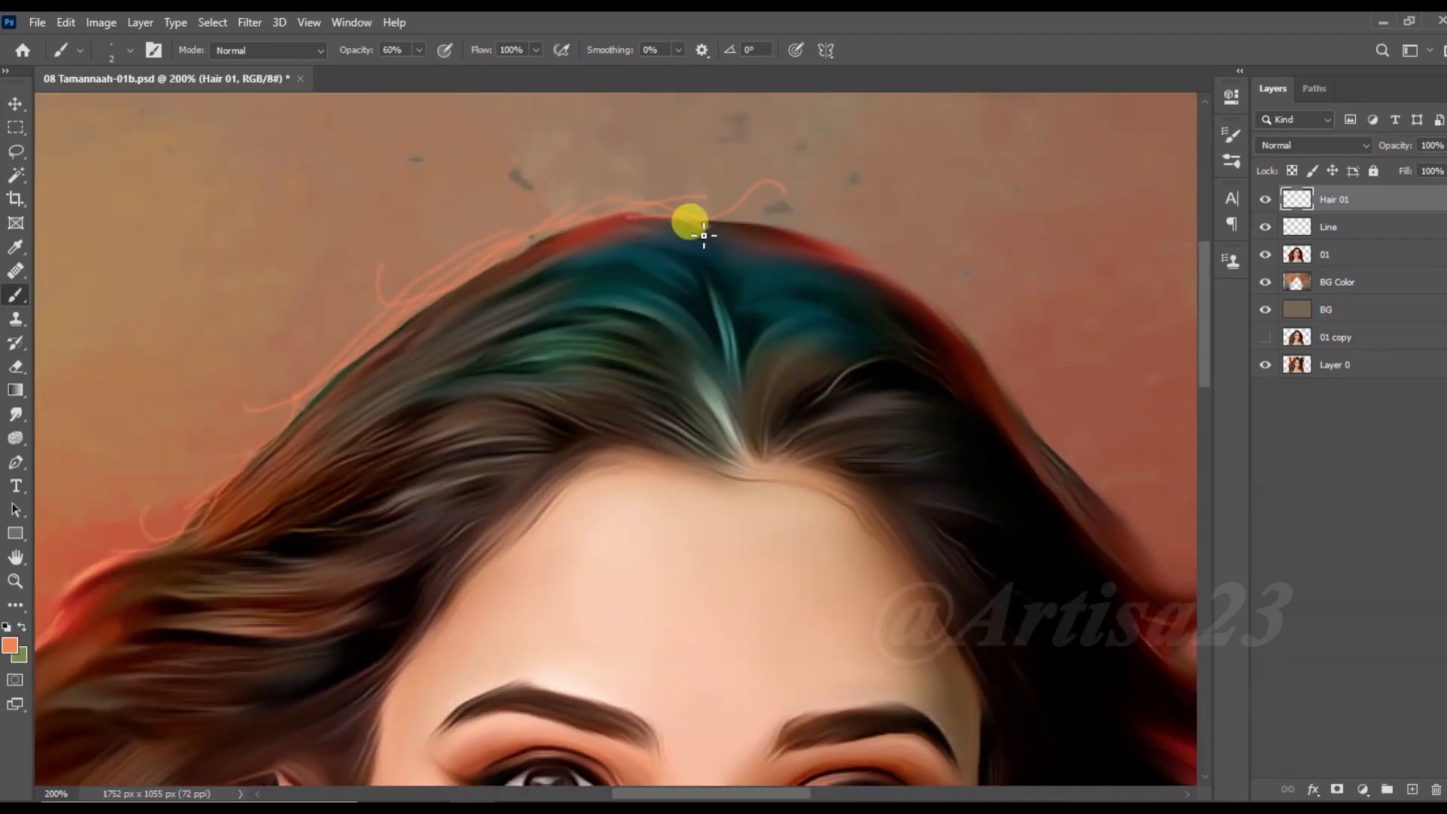
mouse_move(916, 298)
mouse_down()
mouse_move(784, 287)
mouse_move(1000, 514)
mouse_up()
drag(1040, 467, 1015, 422)
mouse_move(1015, 422)
mouse_down()
mouse_move(837, 269)
mouse_move(889, 413)
mouse_move(866, 504)
mouse_move(927, 613)
mouse_up()
Step: Paint flyaway strands along the right hair edge, including a thin red strand
alt+click(919, 559)
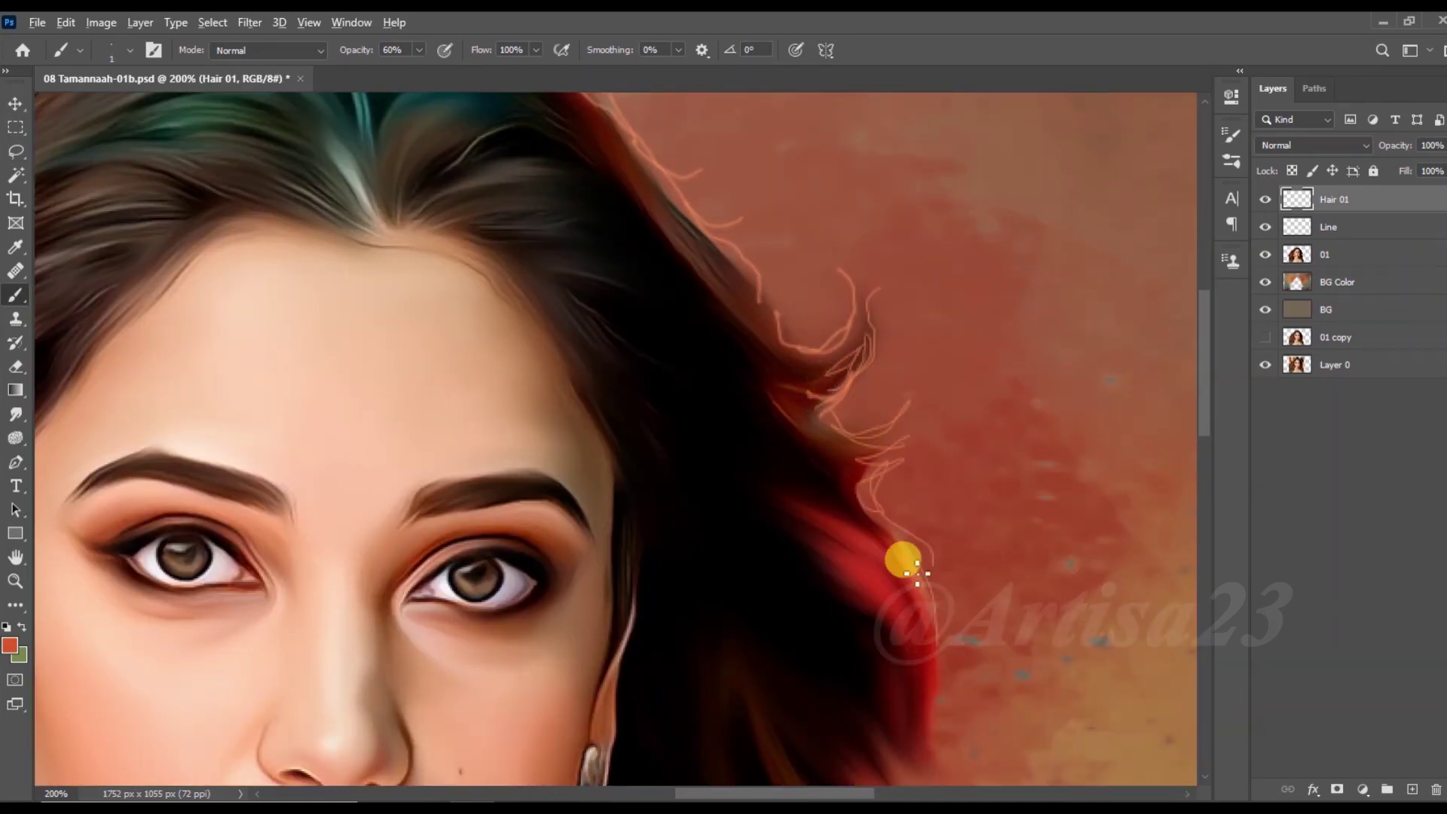
drag(935, 682, 912, 602)
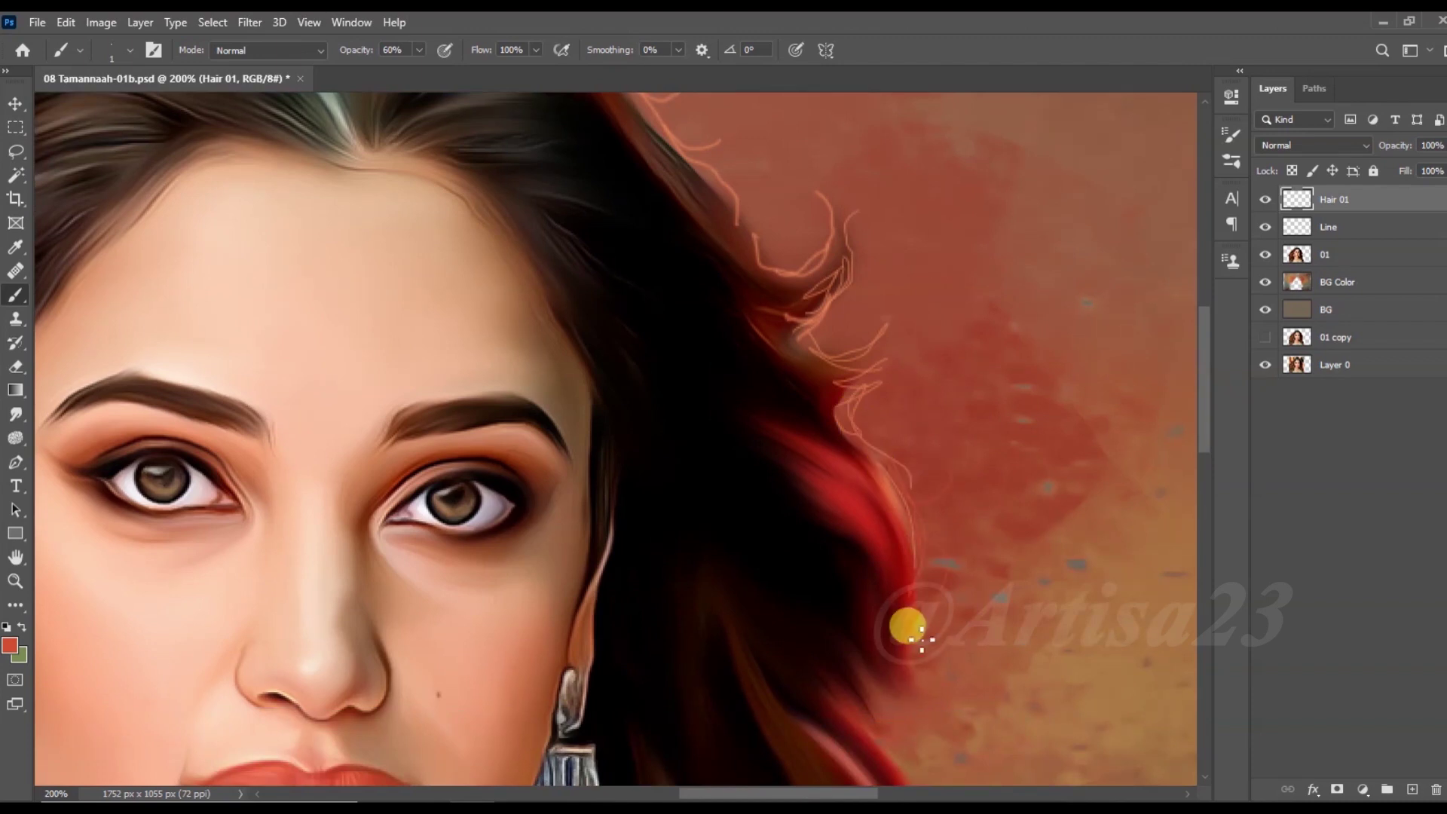
alt+click(882, 468)
drag(821, 351, 889, 370)
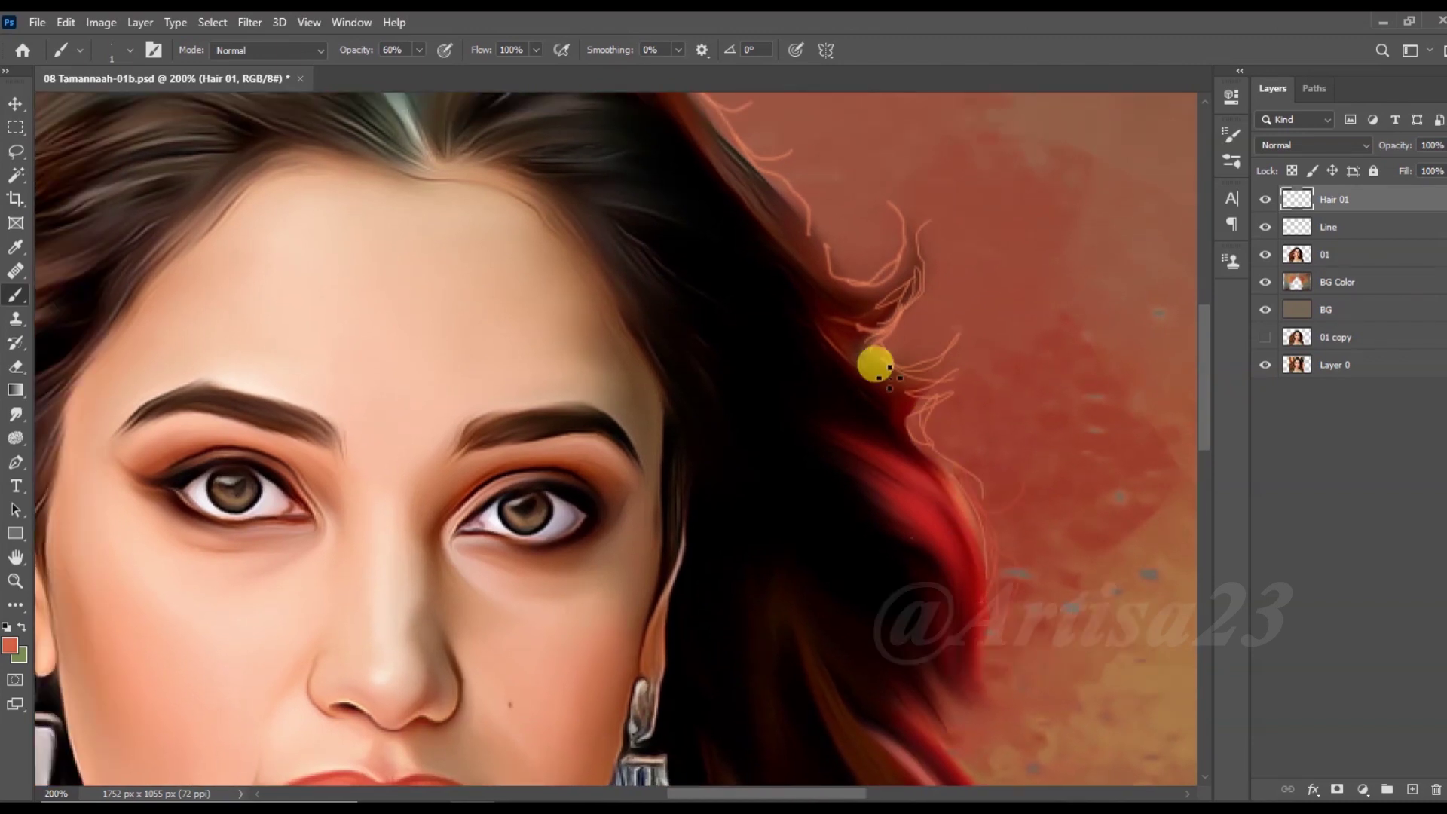
drag(1000, 642, 1018, 691)
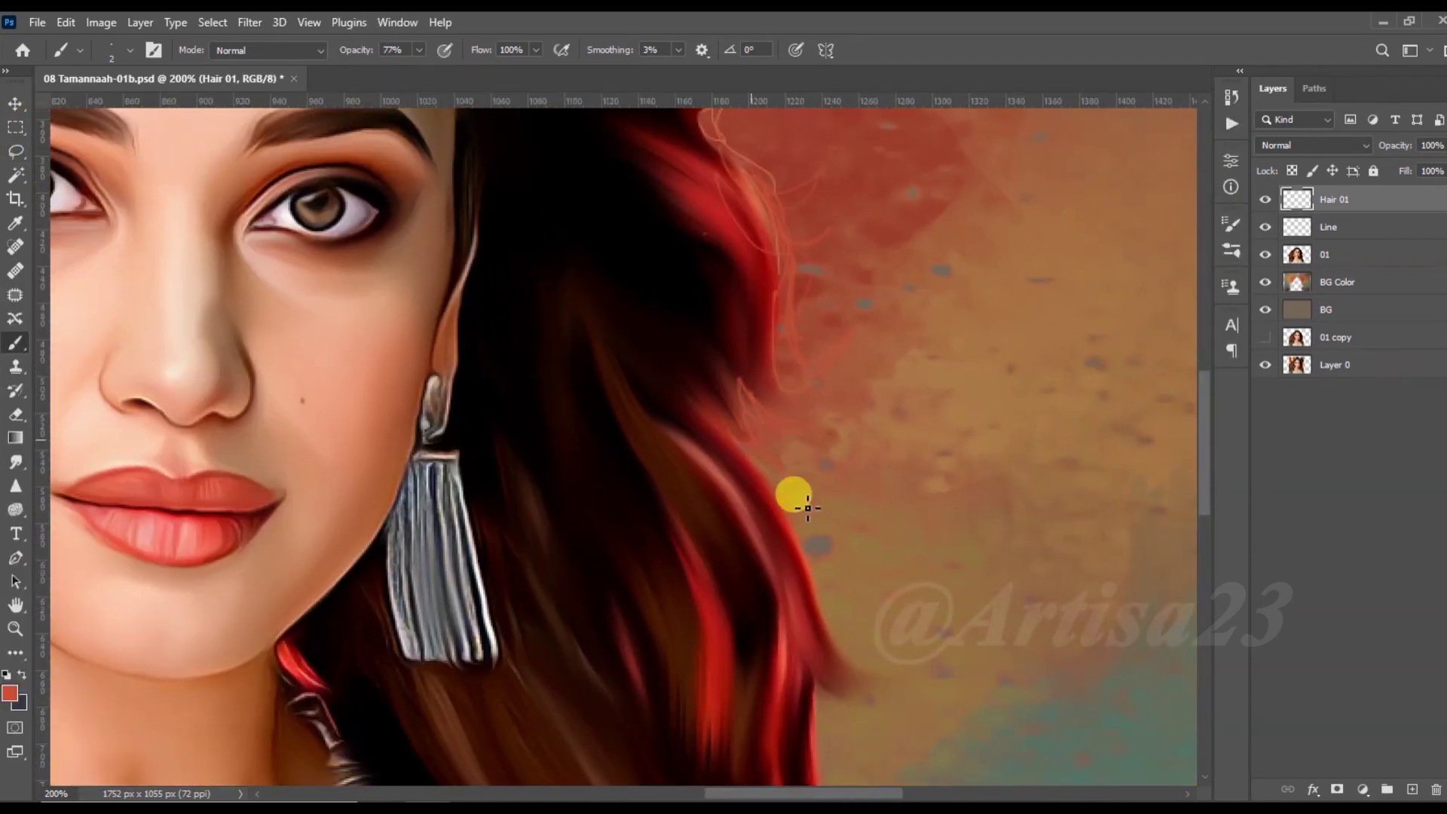
drag(807, 508, 884, 541)
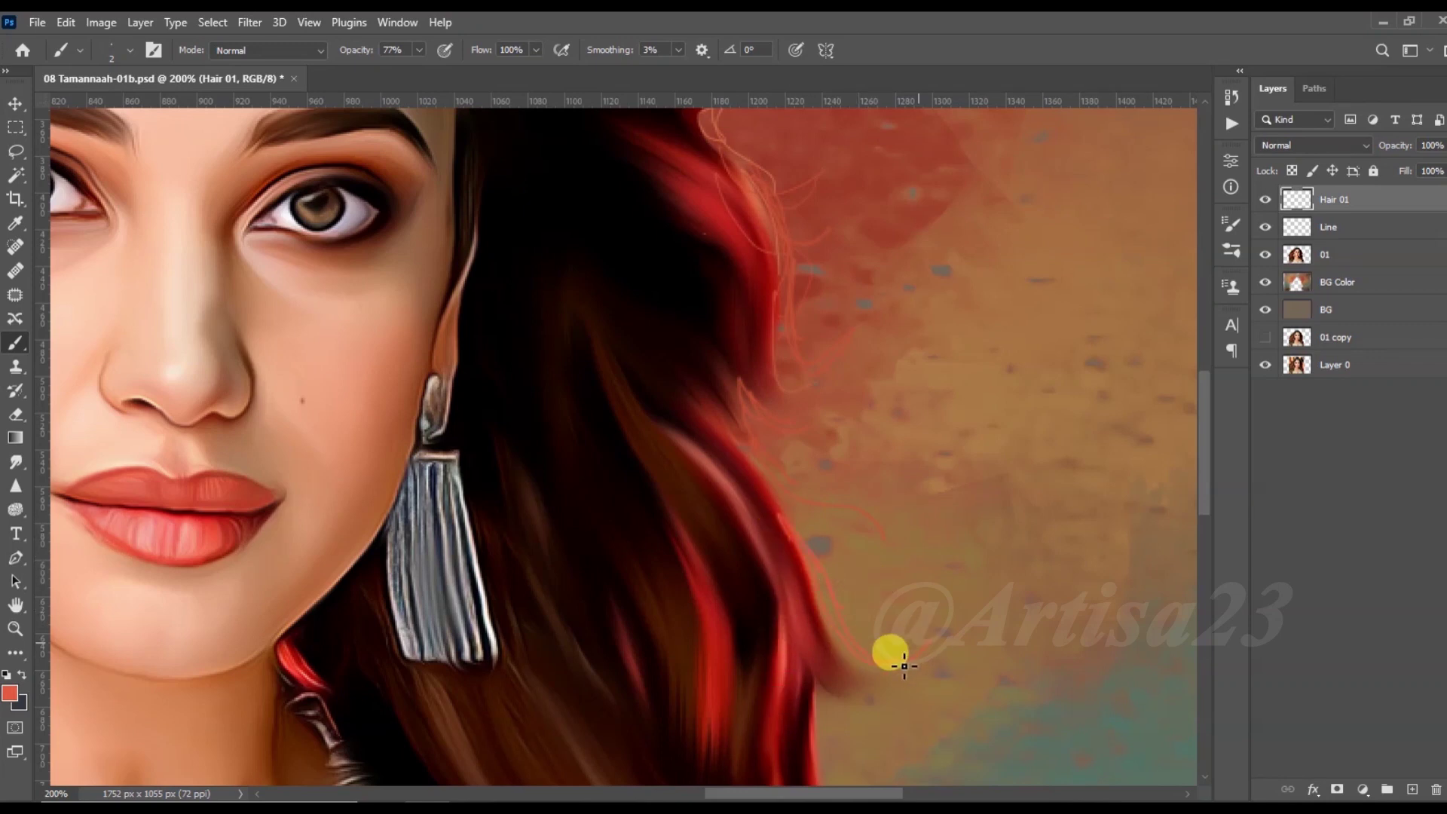
Step: Paint a thin red strand curving downward, then zoom in on the hairline
drag(711, 301, 725, 369)
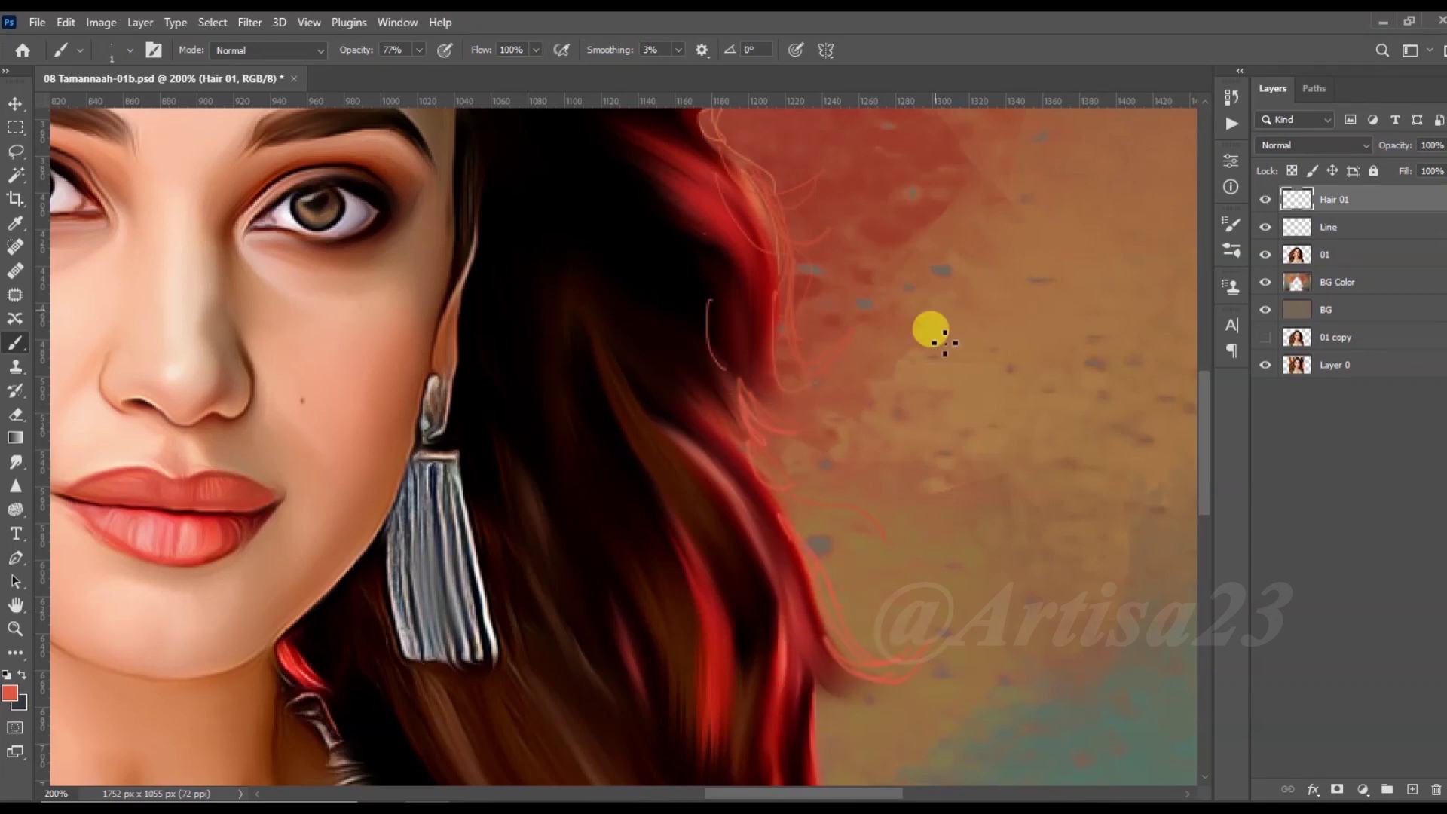
key(ctrl+plus)
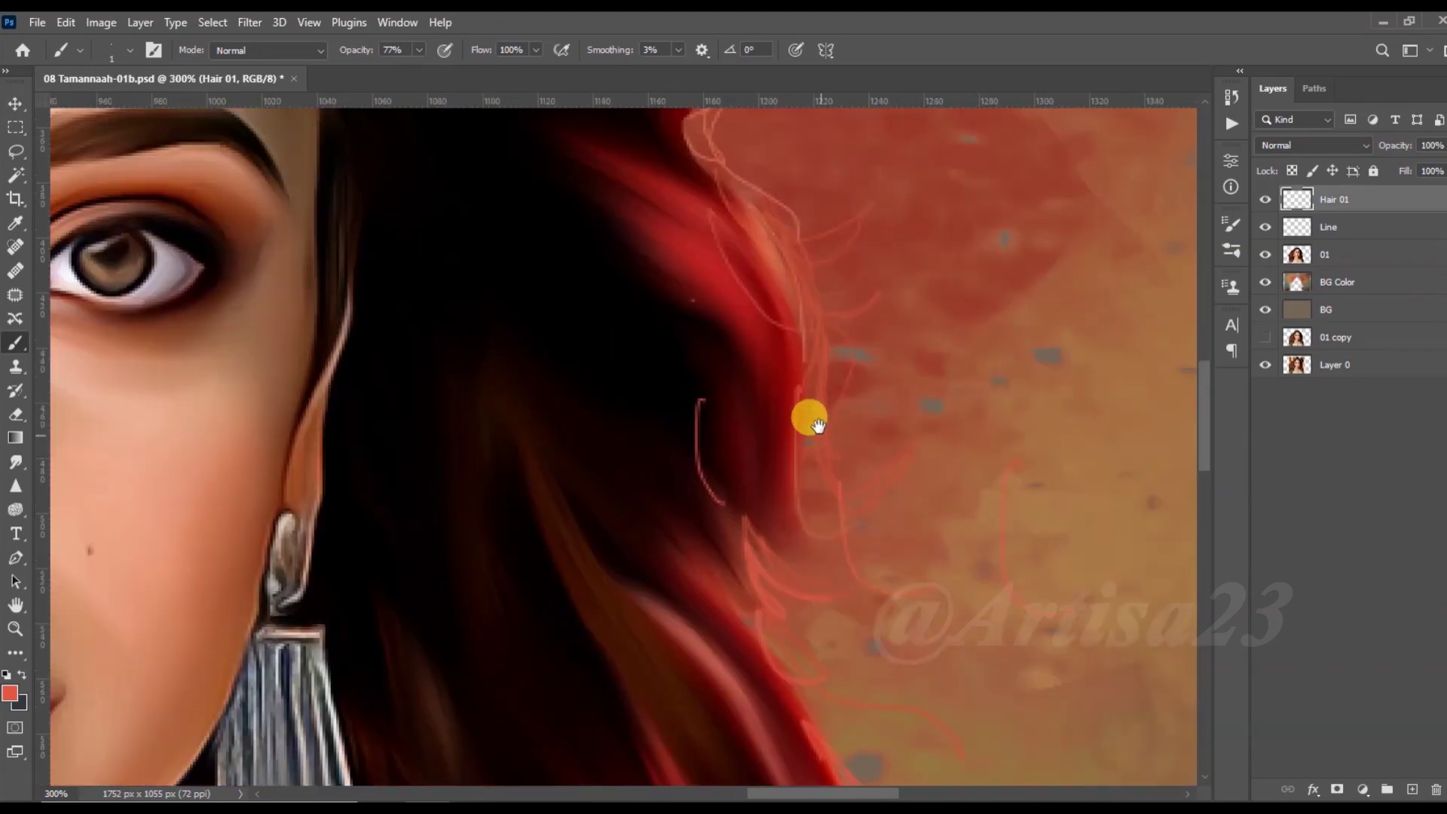
scroll(929, 507, up, 3)
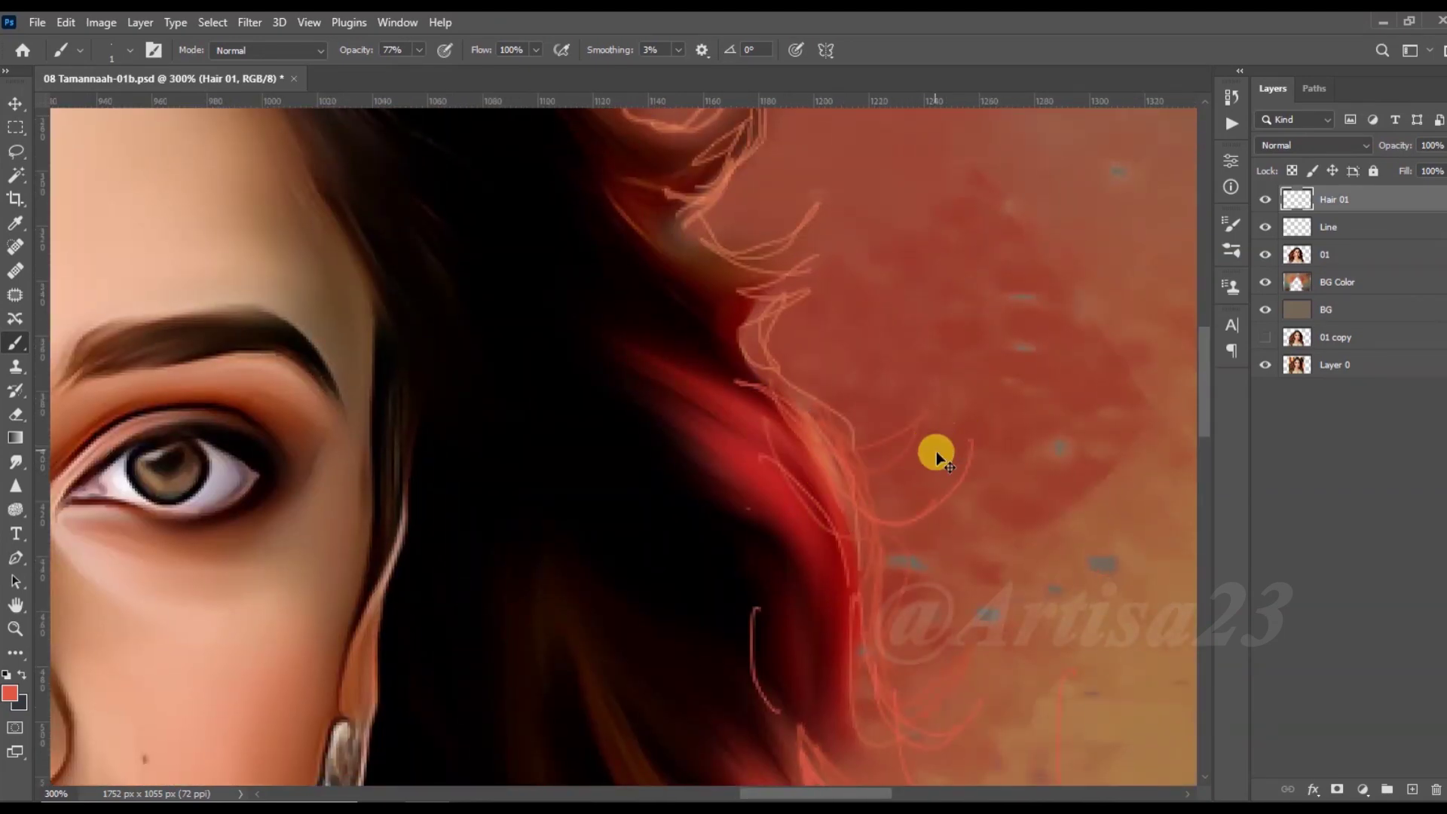
key(ctrl+minus)
key(ctrl+minus)
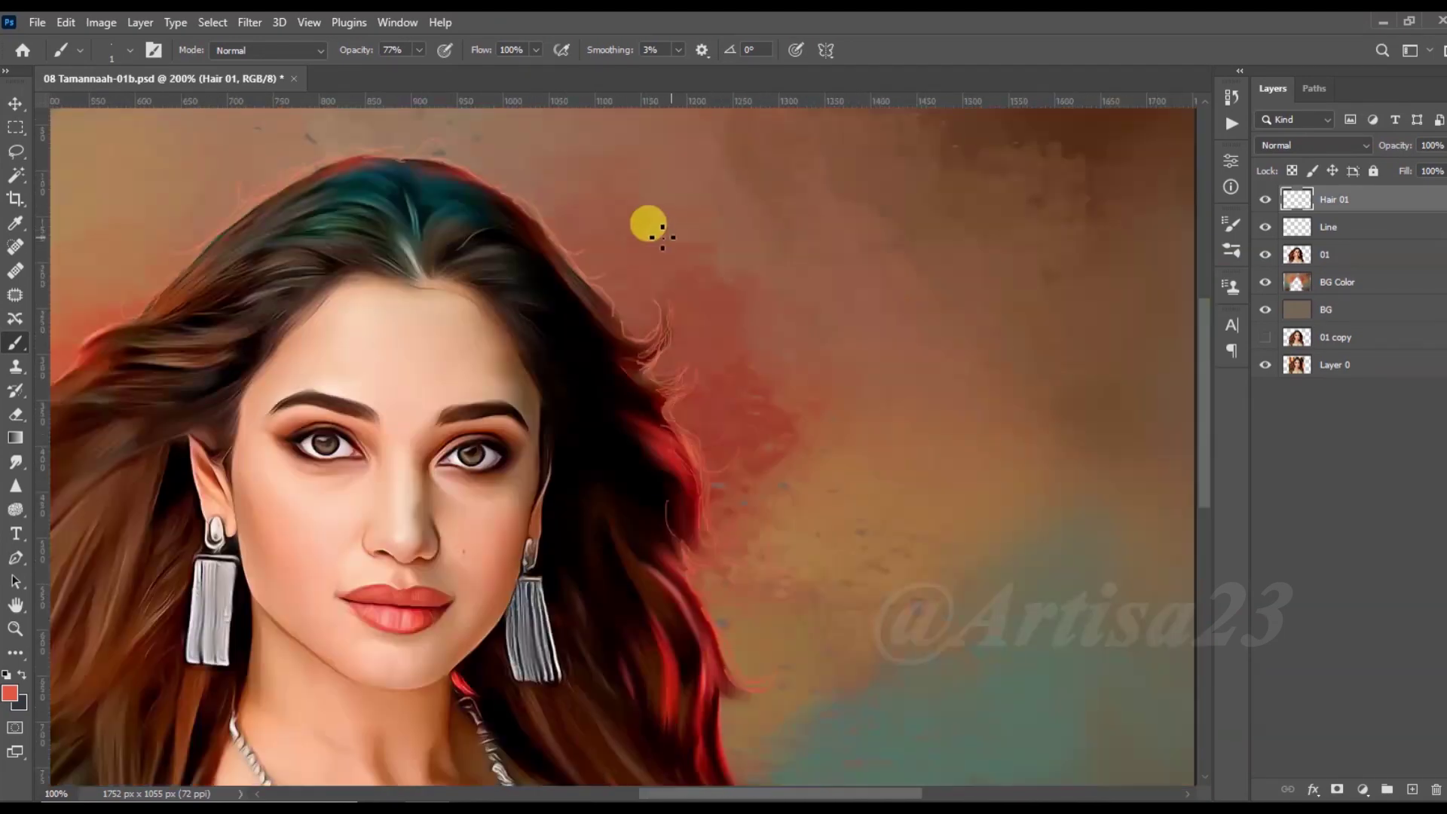
key(ctrl+plus)
drag(673, 308, 808, 404)
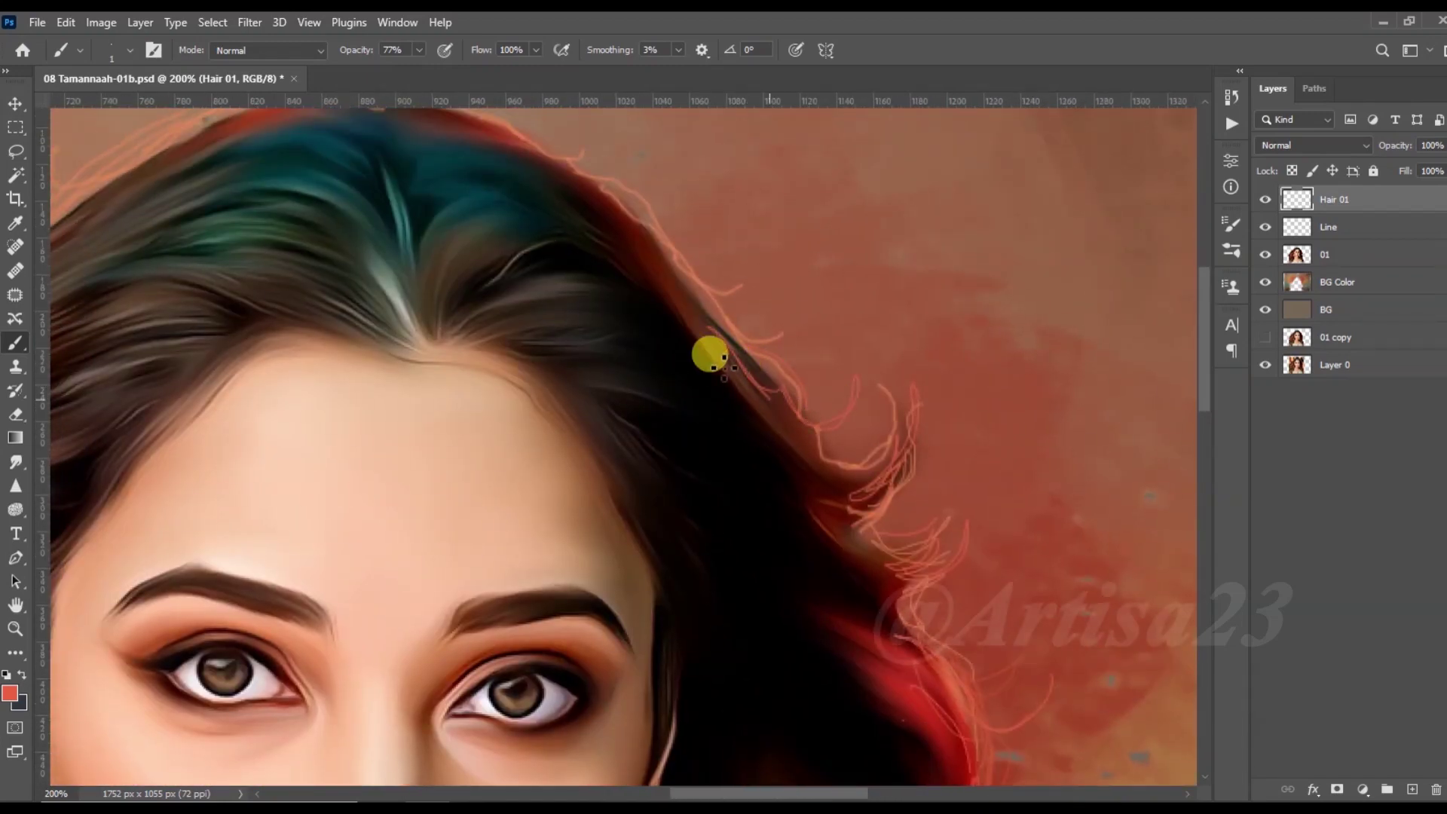
drag(719, 322, 865, 449)
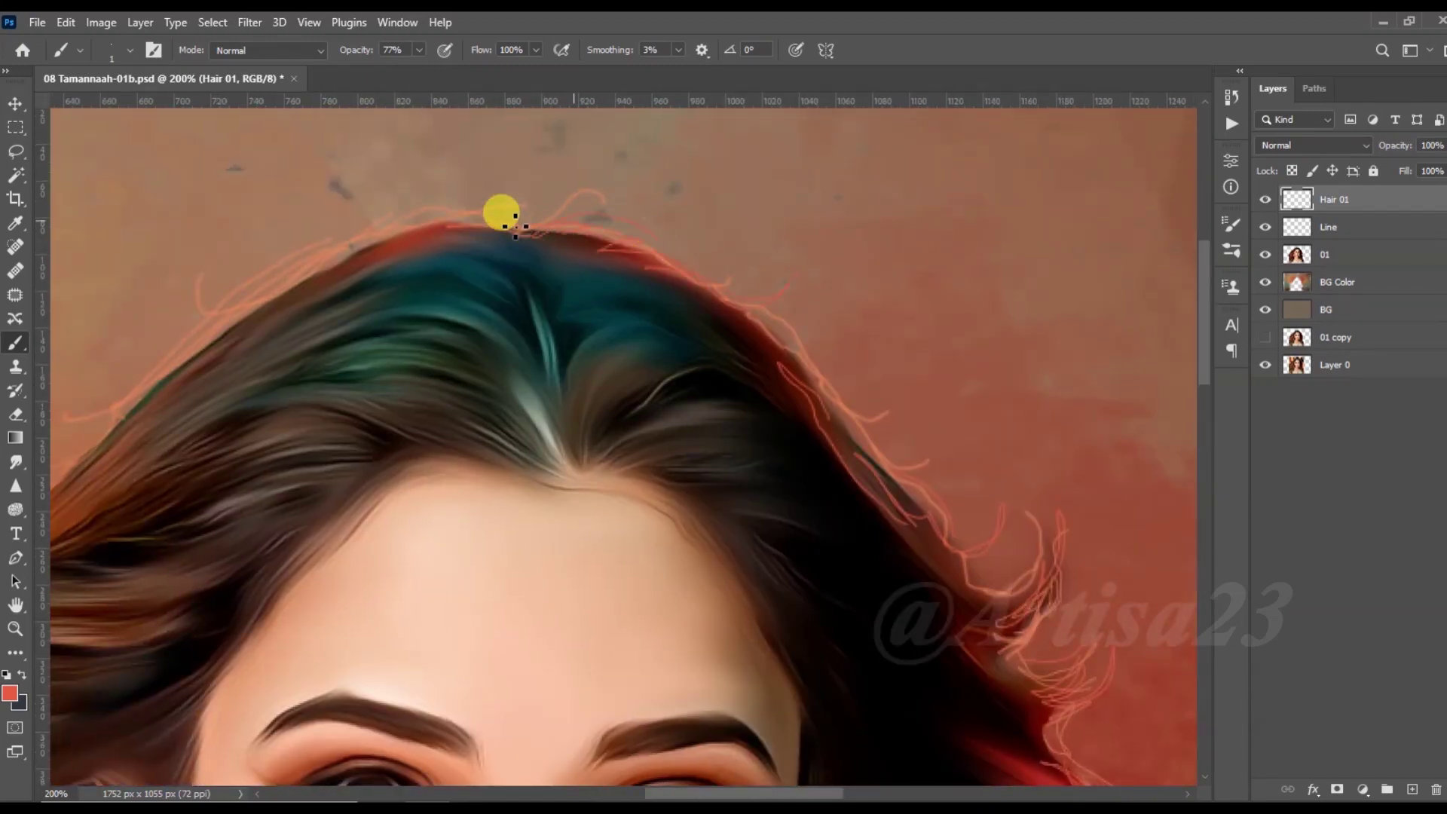
scroll(452, 211, left, 3)
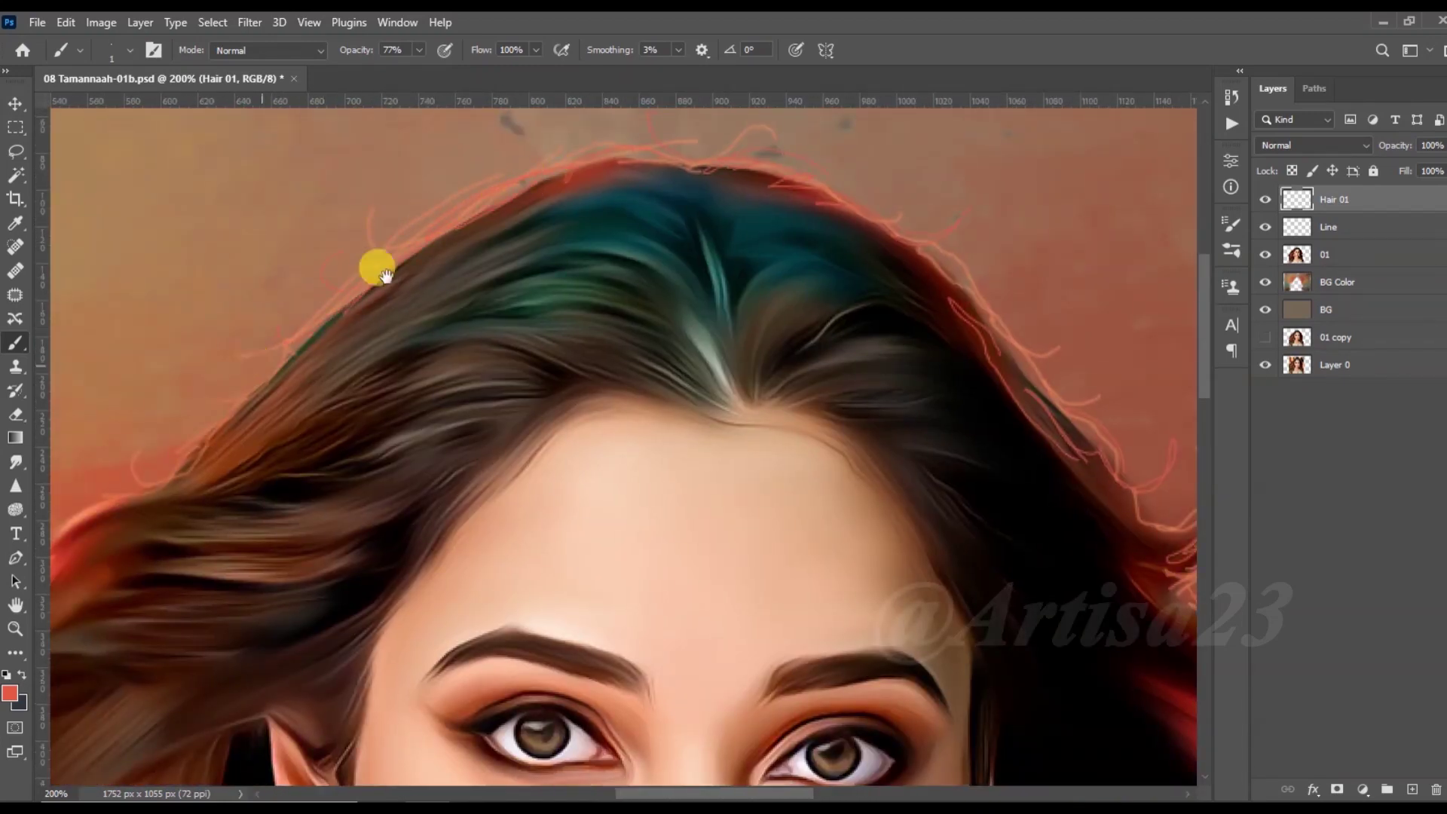
scroll(253, 356, left, 3)
scroll(226, 420, left, 3)
scroll(226, 420, down, 3)
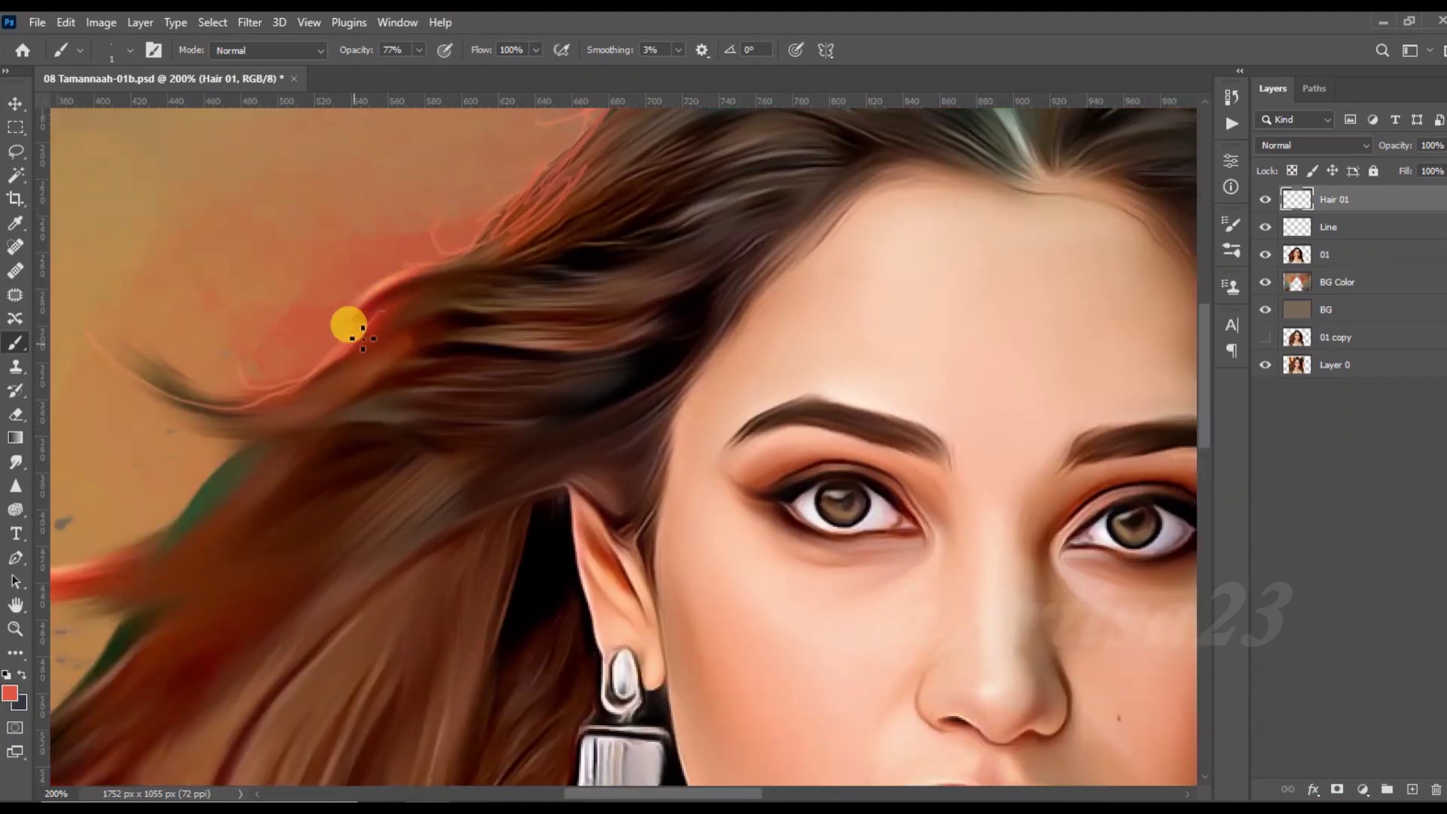
scroll(226, 452, left, 3)
scroll(226, 452, down, 3)
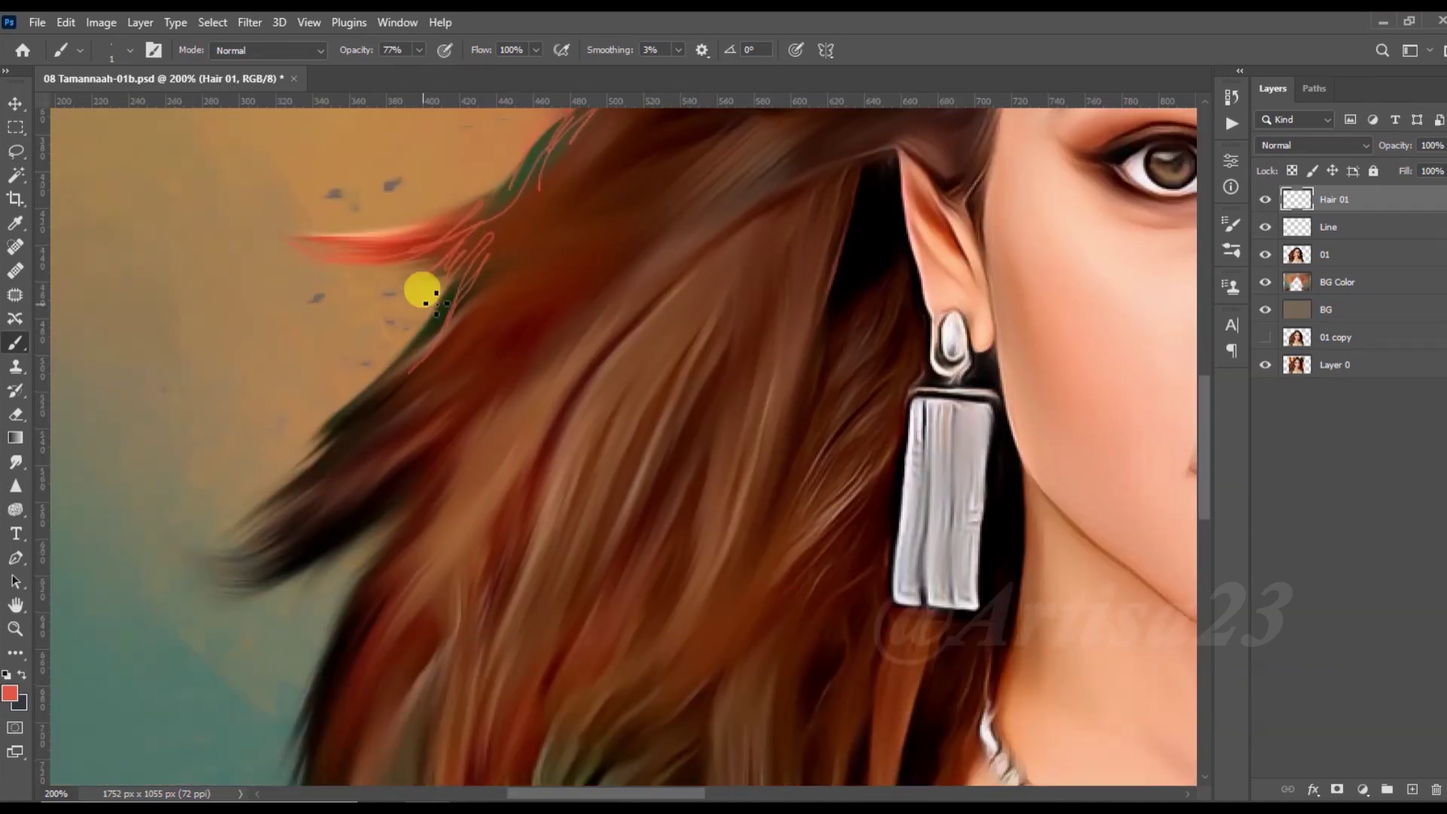
scroll(339, 452, left, 3)
scroll(339, 452, down, 3)
Step: Paint red-orange and light-orange strands along the left hair edge using sampled hair colours
mouse_move(335, 427)
mouse_down()
mouse_move(252, 511)
mouse_move(136, 562)
mouse_move(392, 471)
mouse_up()
key(ctrl+minus)
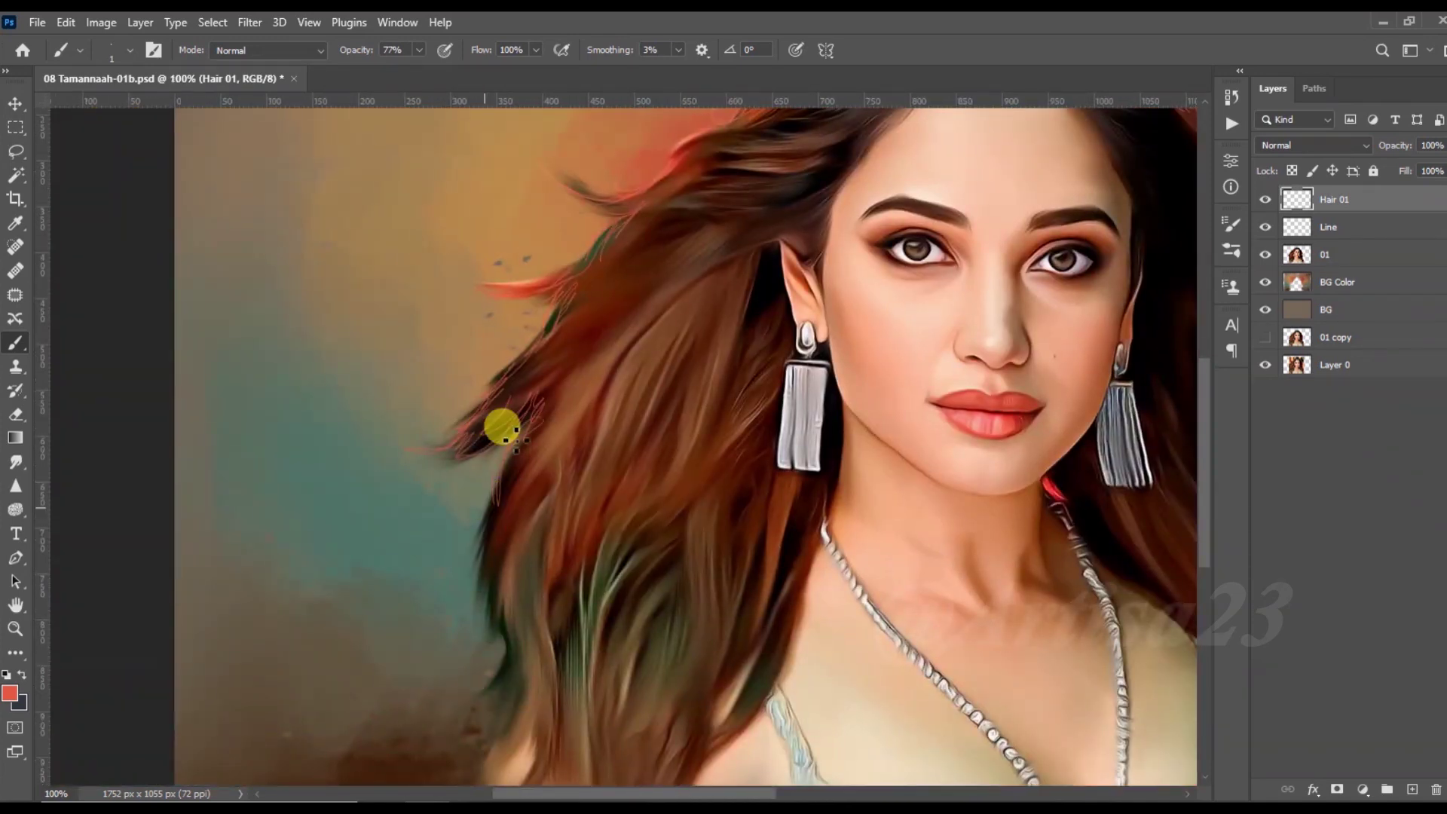
mouse_move(490, 487)
mouse_down()
mouse_move(452, 565)
mouse_move(483, 648)
mouse_up()
alt+click(517, 281)
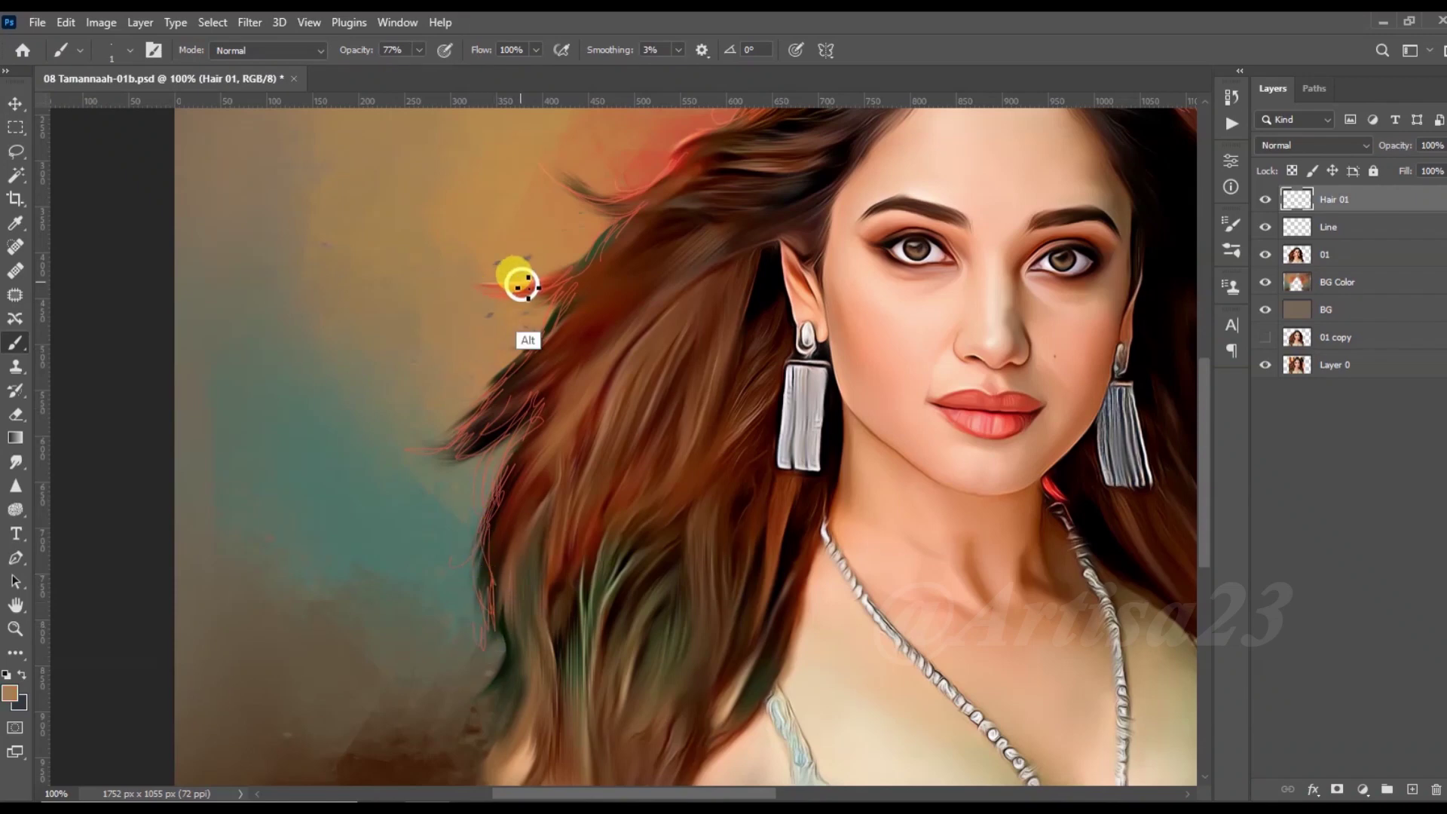
scroll(503, 363, up, 2)
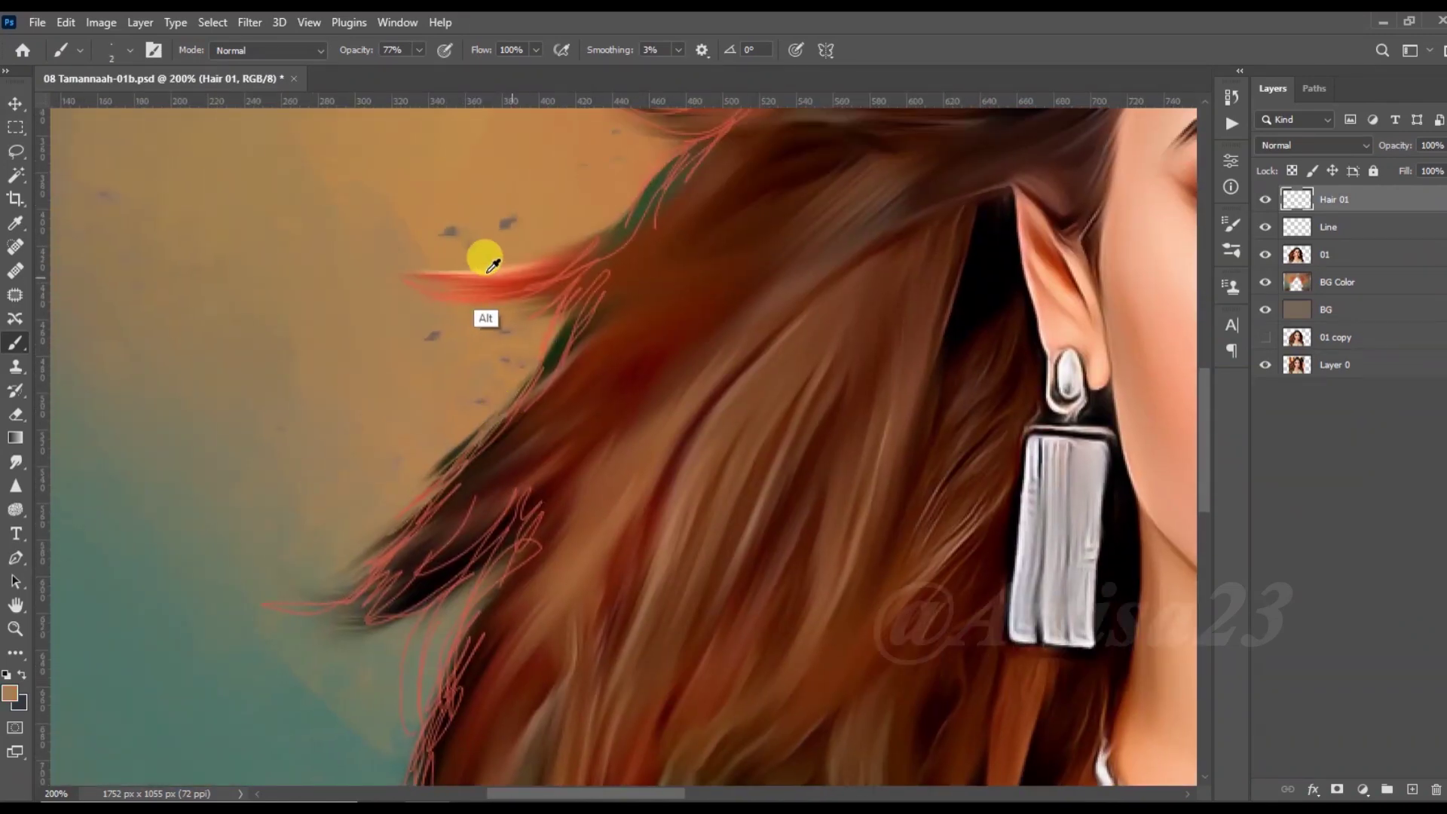
alt+click(495, 266)
mouse_move(554, 268)
mouse_down()
mouse_move(283, 614)
mouse_move(468, 543)
mouse_up()
Step: Add peach strands on the left hair, undo the stray stroke, and set a 1-pixel brush
scroll(463, 452, down, 3)
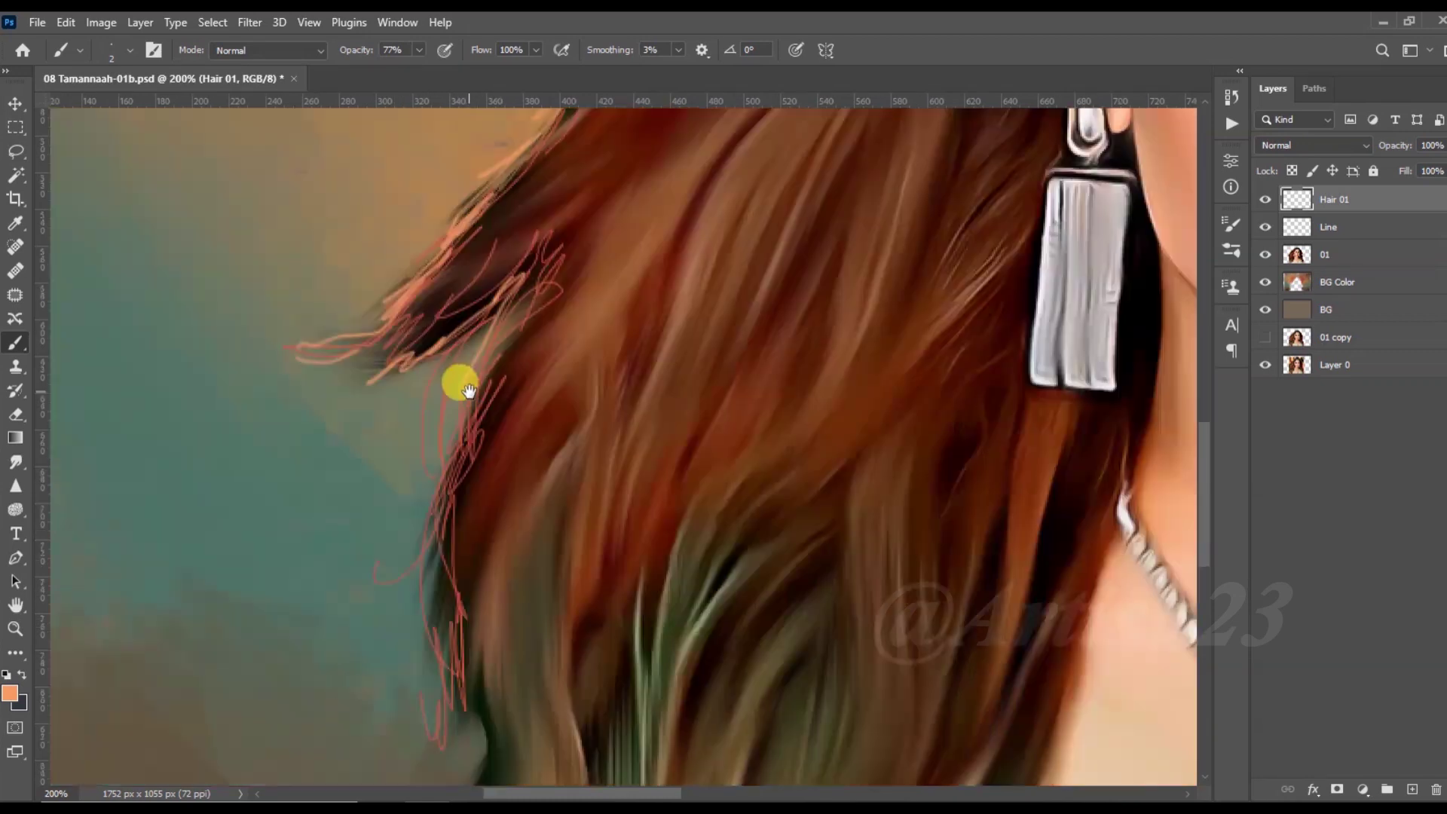
drag(445, 427, 459, 673)
scroll(460, 673, down, 3)
scroll(397, 591, up, 1)
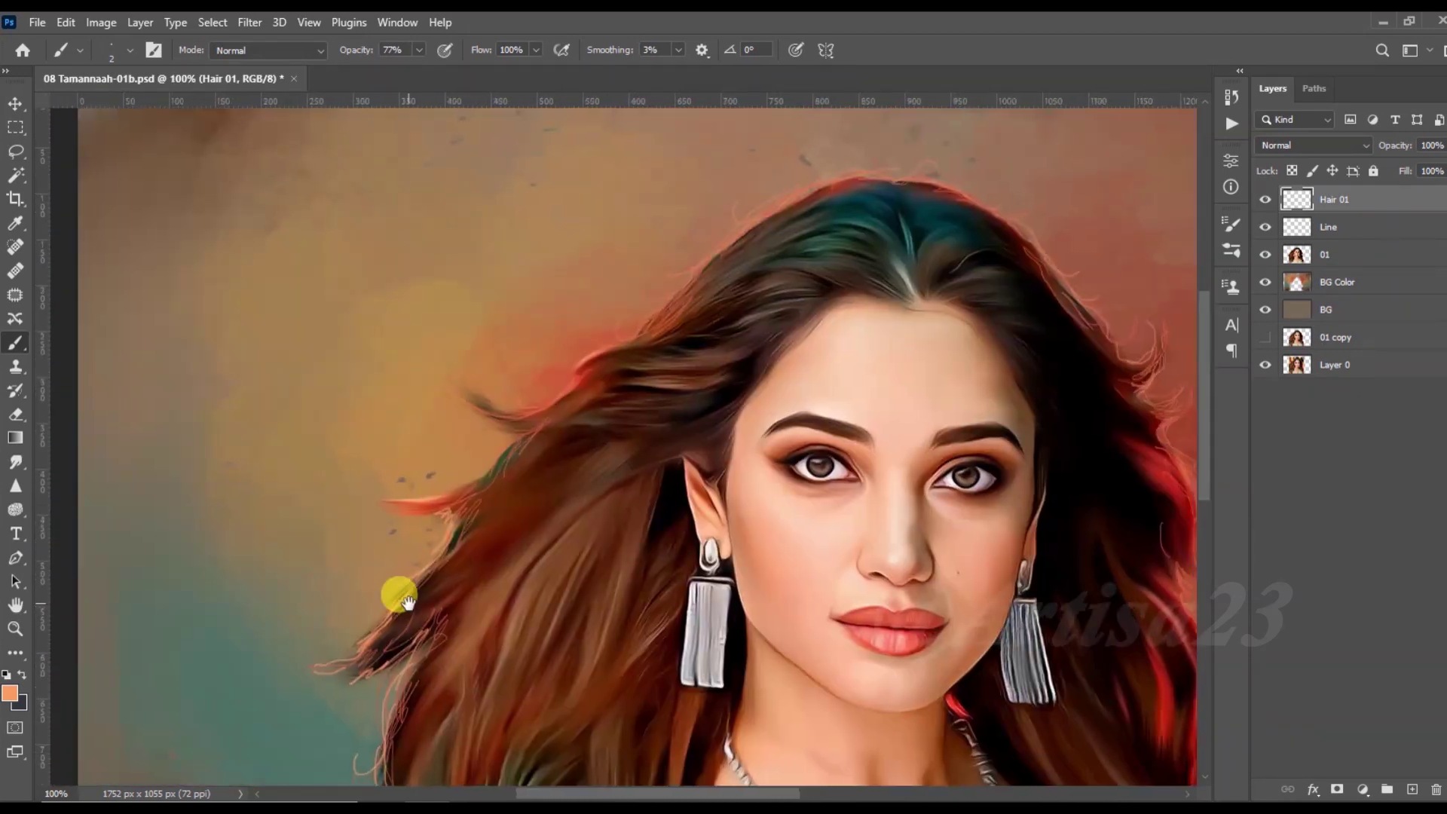
key(ctrl+z)
key(bracketleft)
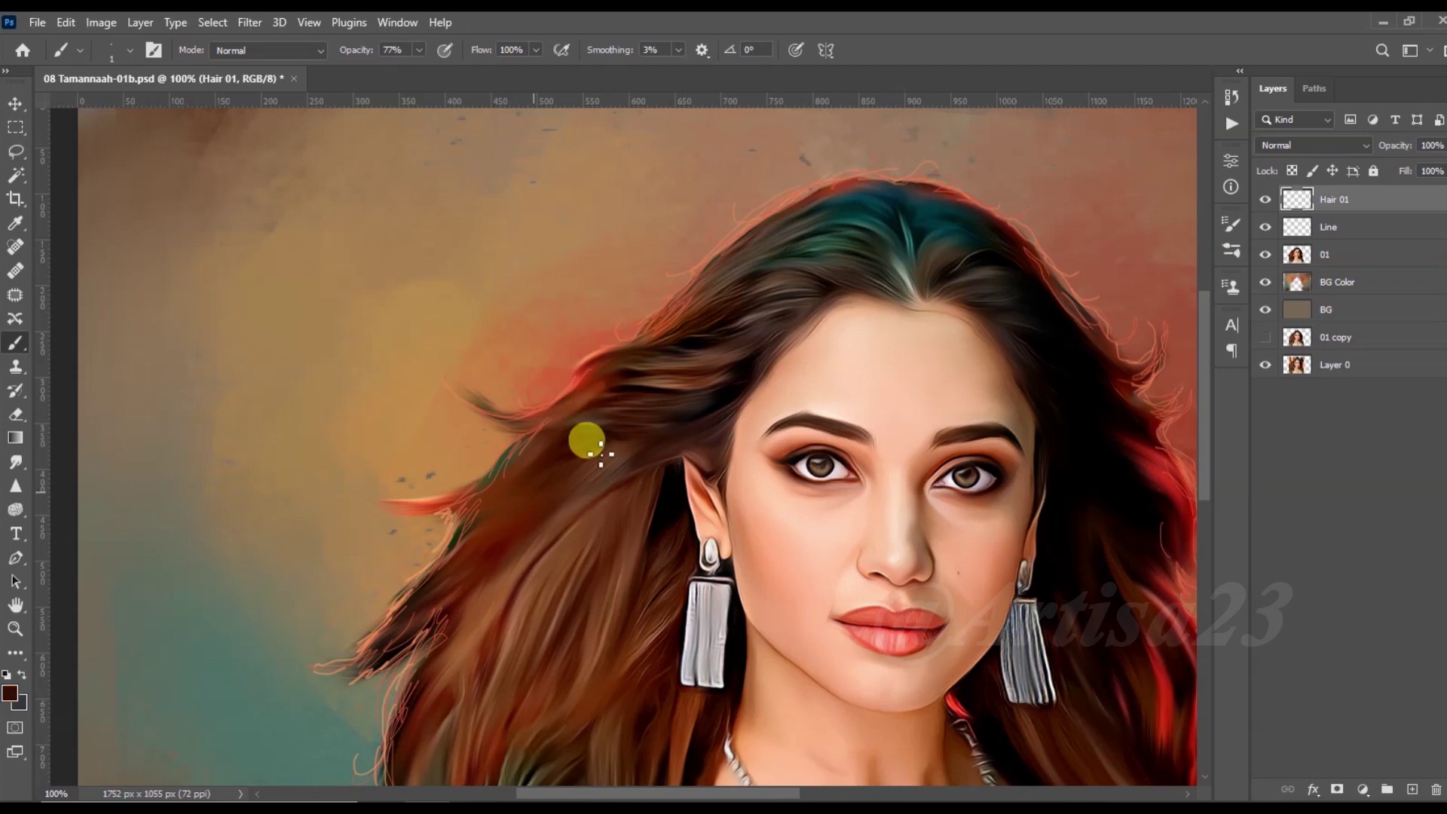
Step: Paint thin reddish-brown strands into the lower-left flowing hair, then sample a light greenish-grey
drag(523, 598, 491, 414)
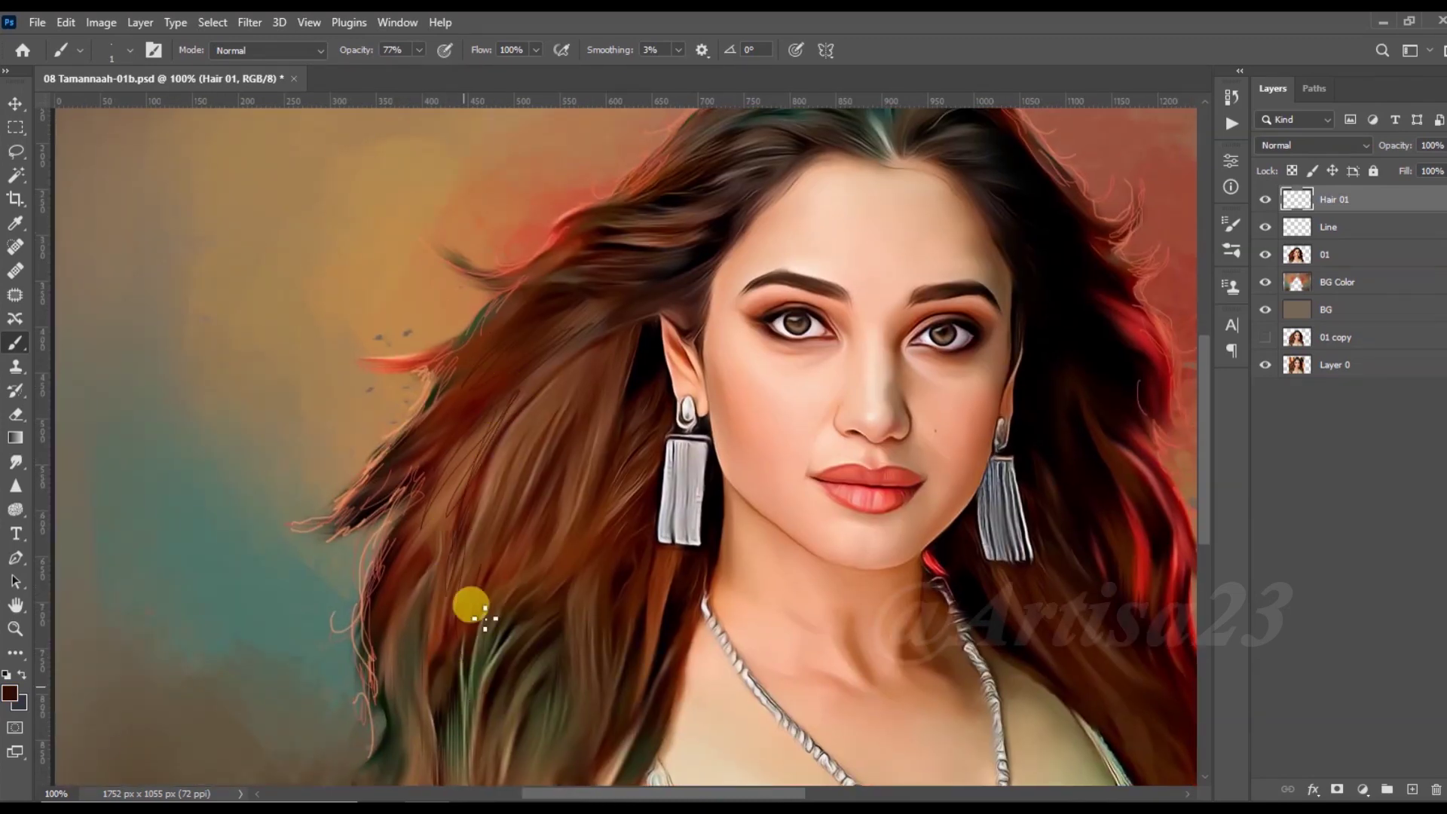
alt+click(597, 355)
drag(572, 317, 652, 256)
scroll(679, 181, up, 1)
scroll(620, 316, up, 1)
alt+click(752, 294)
Step: Paint light highlight strands across the teal hair and to the right of the parting
drag(768, 324, 731, 219)
drag(616, 221, 695, 242)
scroll(516, 318, up, 1)
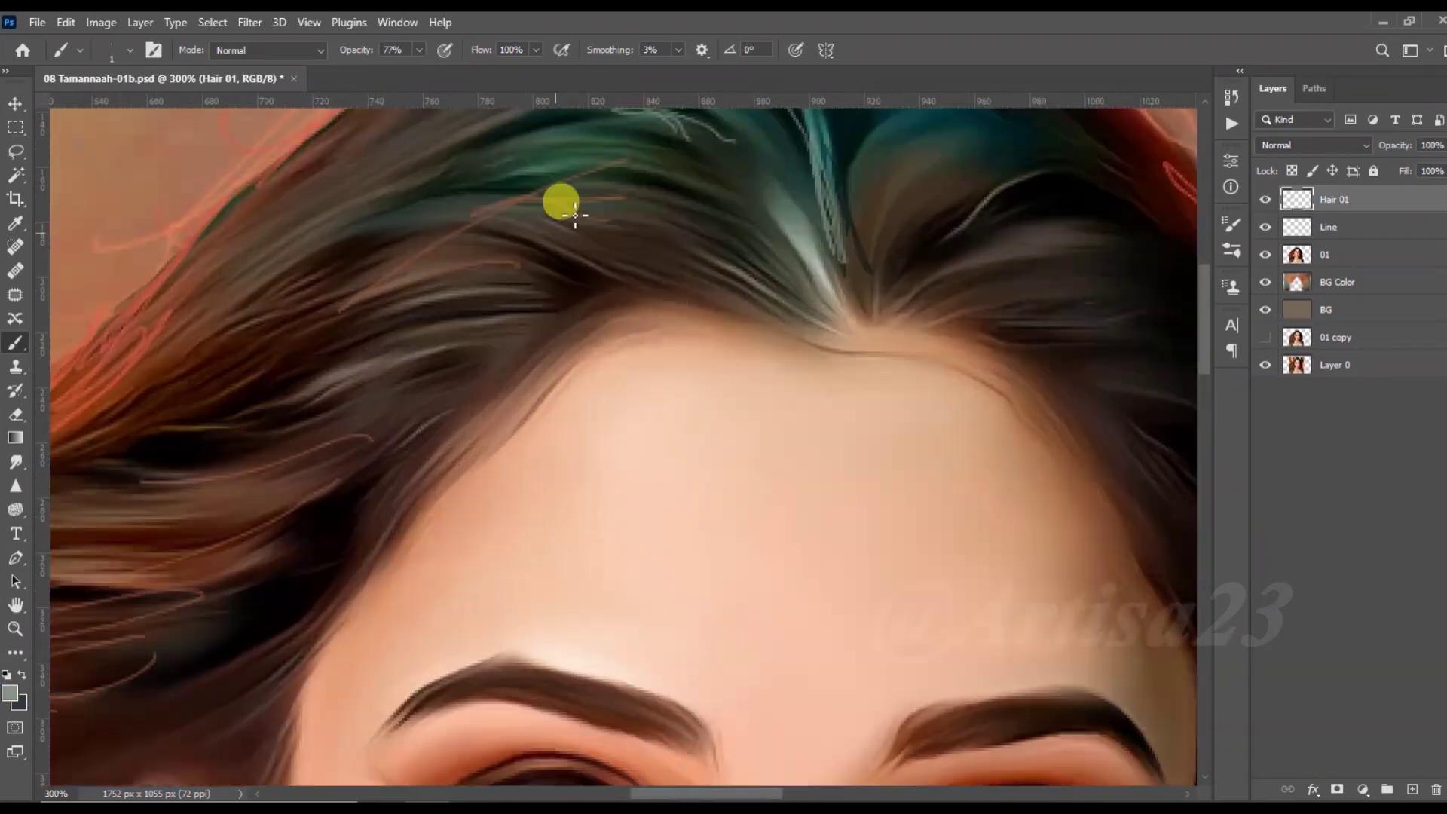
scroll(575, 313, up, 1)
drag(527, 298, 646, 291)
drag(573, 242, 732, 257)
drag(626, 202, 738, 235)
drag(610, 143, 754, 175)
drag(712, 301, 581, 323)
drag(528, 226, 641, 198)
scroll(641, 184, down, 1)
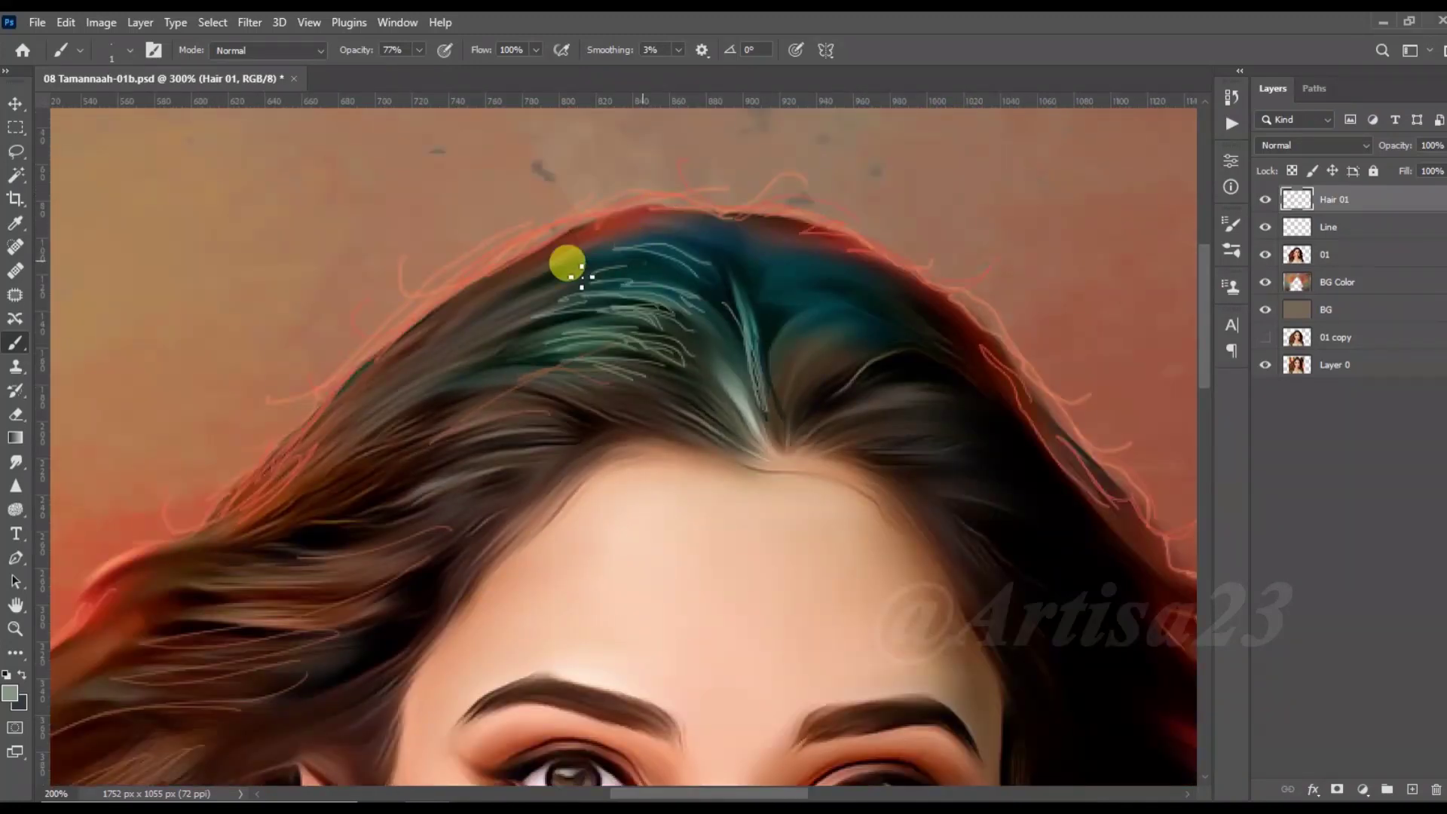
mouse_move(787, 380)
mouse_down()
mouse_move(867, 328)
mouse_move(765, 249)
mouse_move(736, 371)
mouse_up()
Step: Sample a light colour, paint strands along the parting, then thin strands down the dark hair
key(alt)
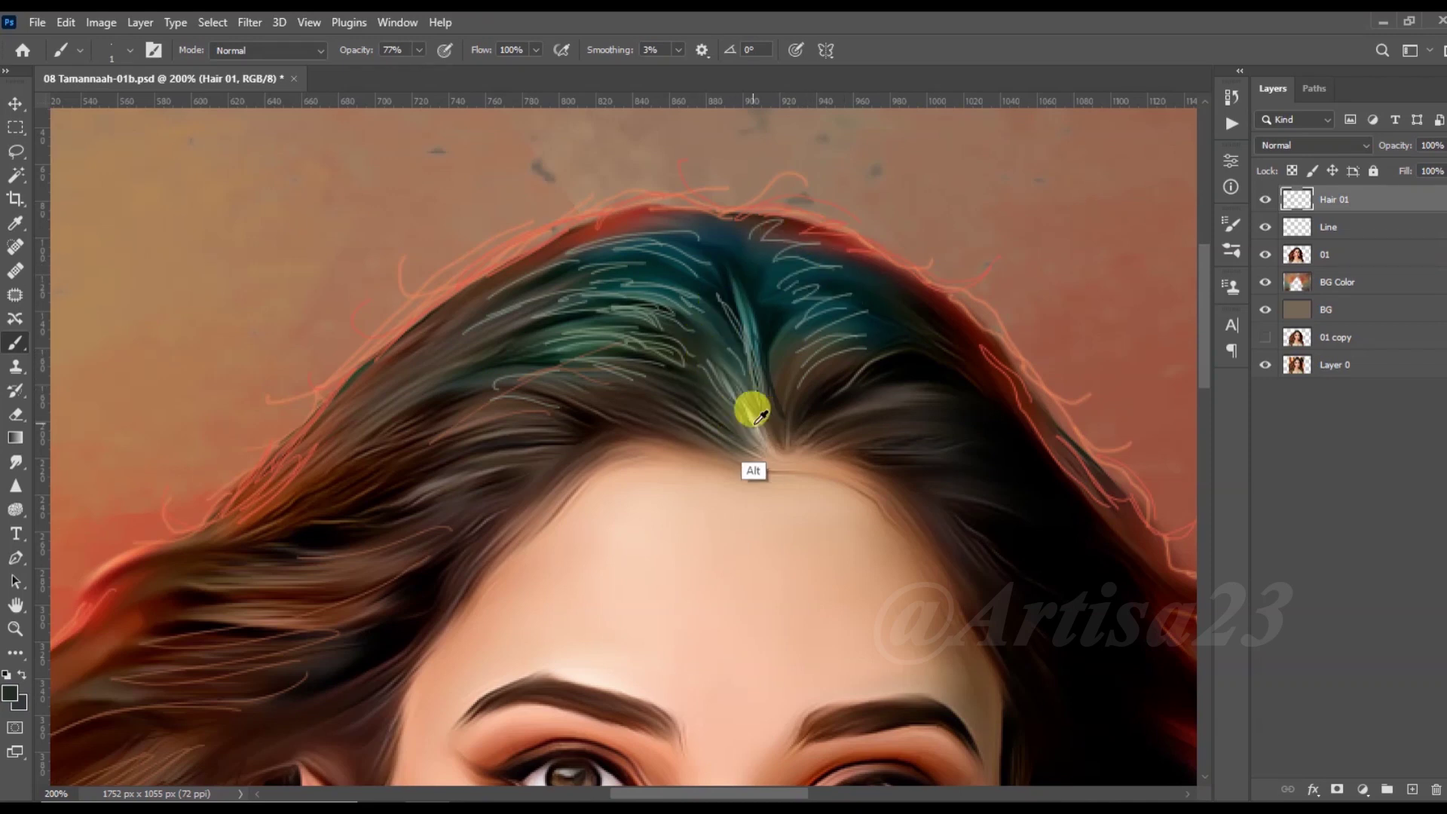
drag(751, 407, 708, 226)
drag(823, 420, 893, 396)
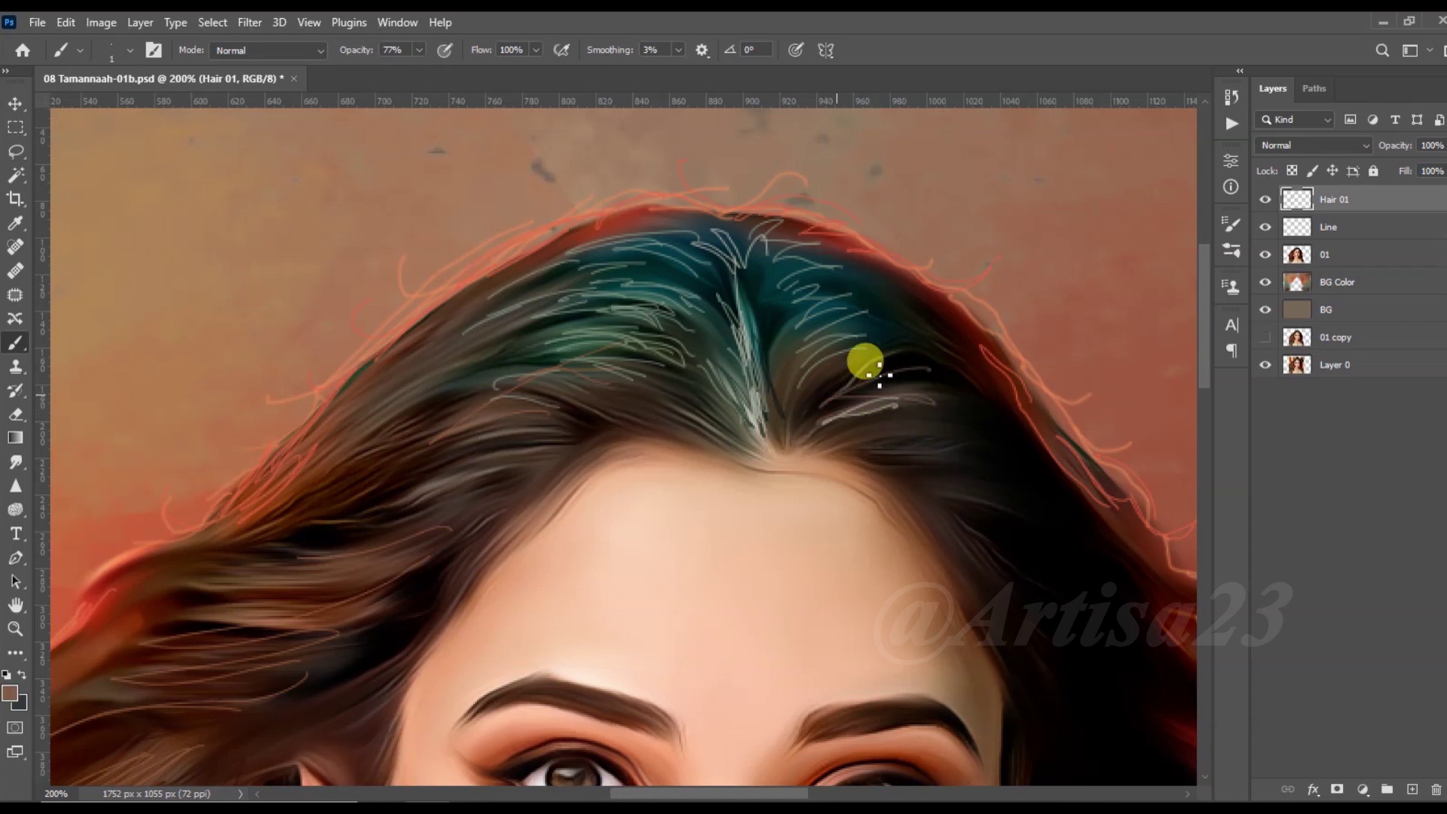
drag(963, 468, 527, 238)
drag(479, 174, 565, 188)
mouse_move(482, 203)
mouse_down()
mouse_move(556, 252)
mouse_move(653, 387)
mouse_up()
drag(576, 354, 784, 452)
drag(603, 437, 723, 490)
drag(610, 471, 784, 576)
Step: Zoom out, sample a hair brown, and paint brown strands near the earring
key(ctrl+minus)
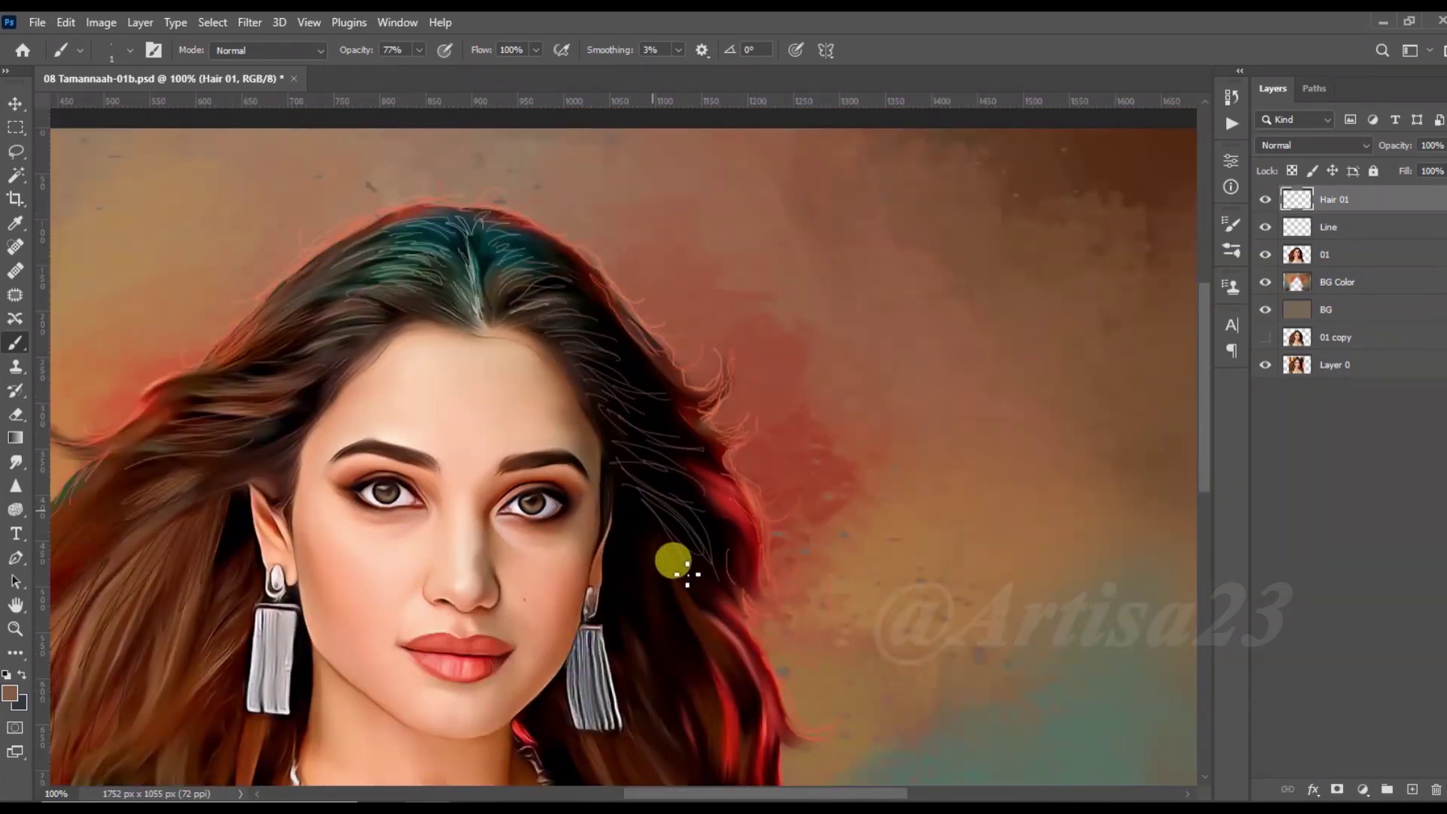
key(d)
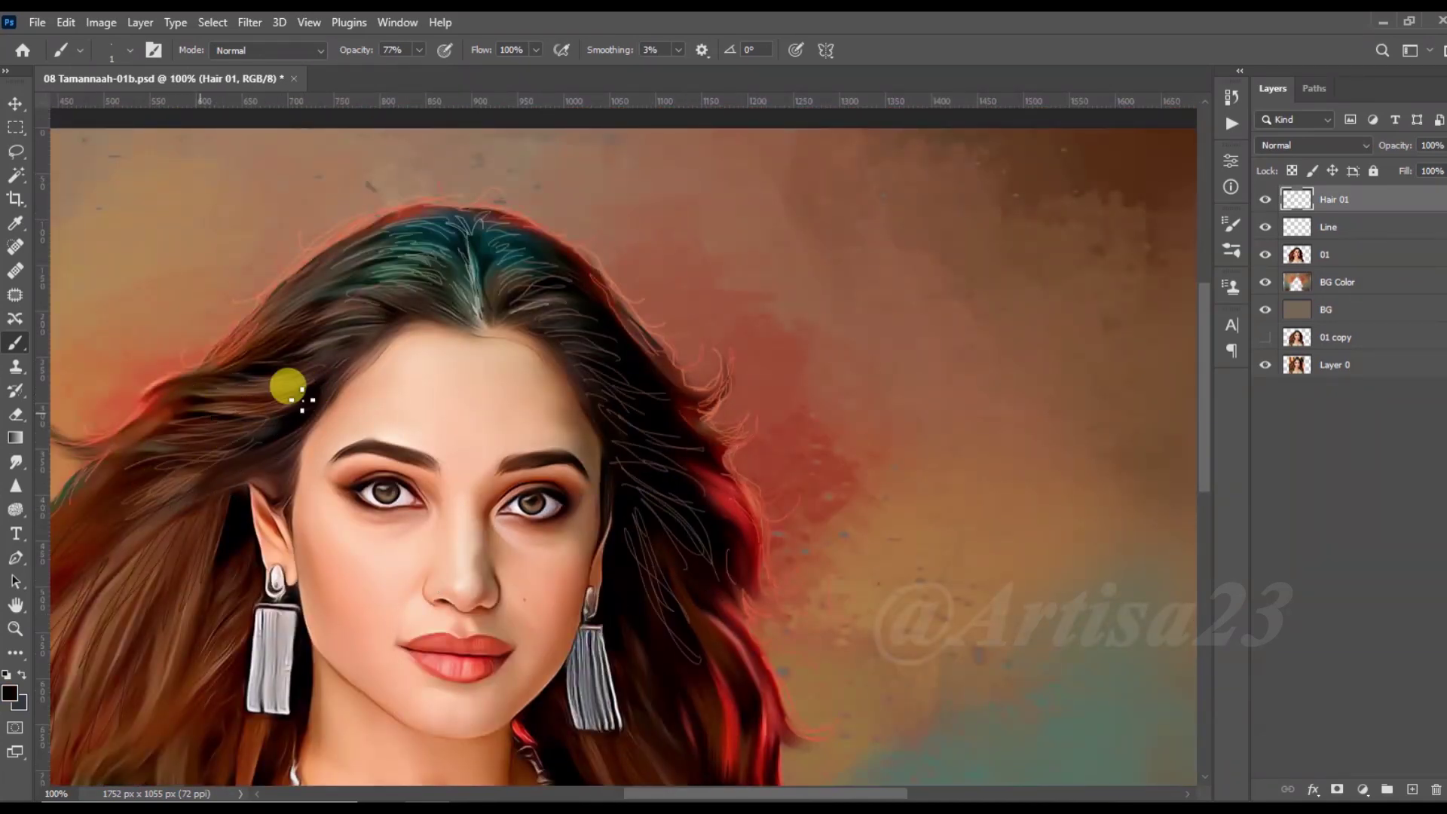
drag(709, 367, 622, 178)
alt+click(83, 439)
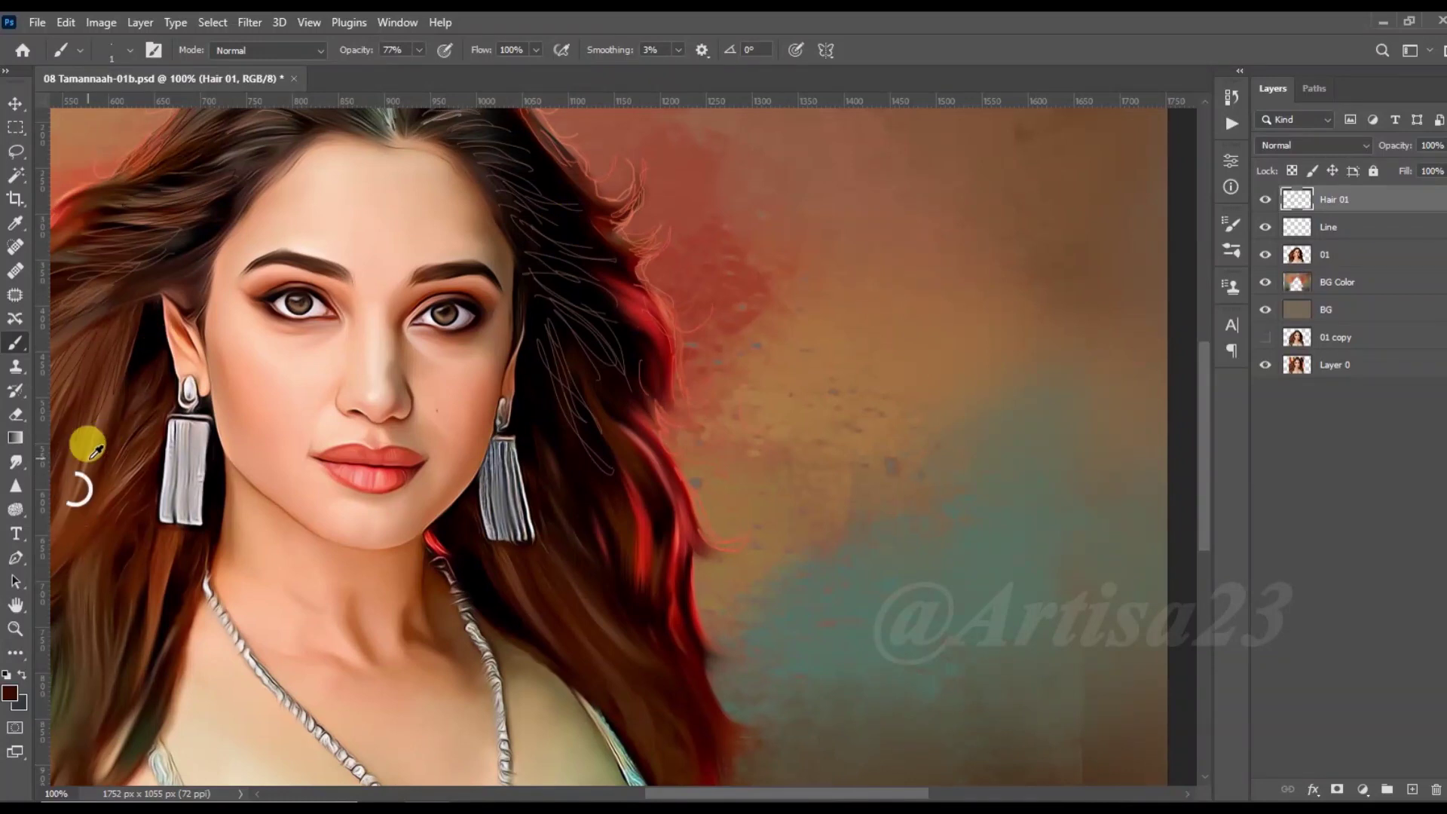
mouse_move(572, 394)
mouse_down()
mouse_move(561, 446)
mouse_move(612, 641)
mouse_move(569, 595)
mouse_up()
alt+click(649, 531)
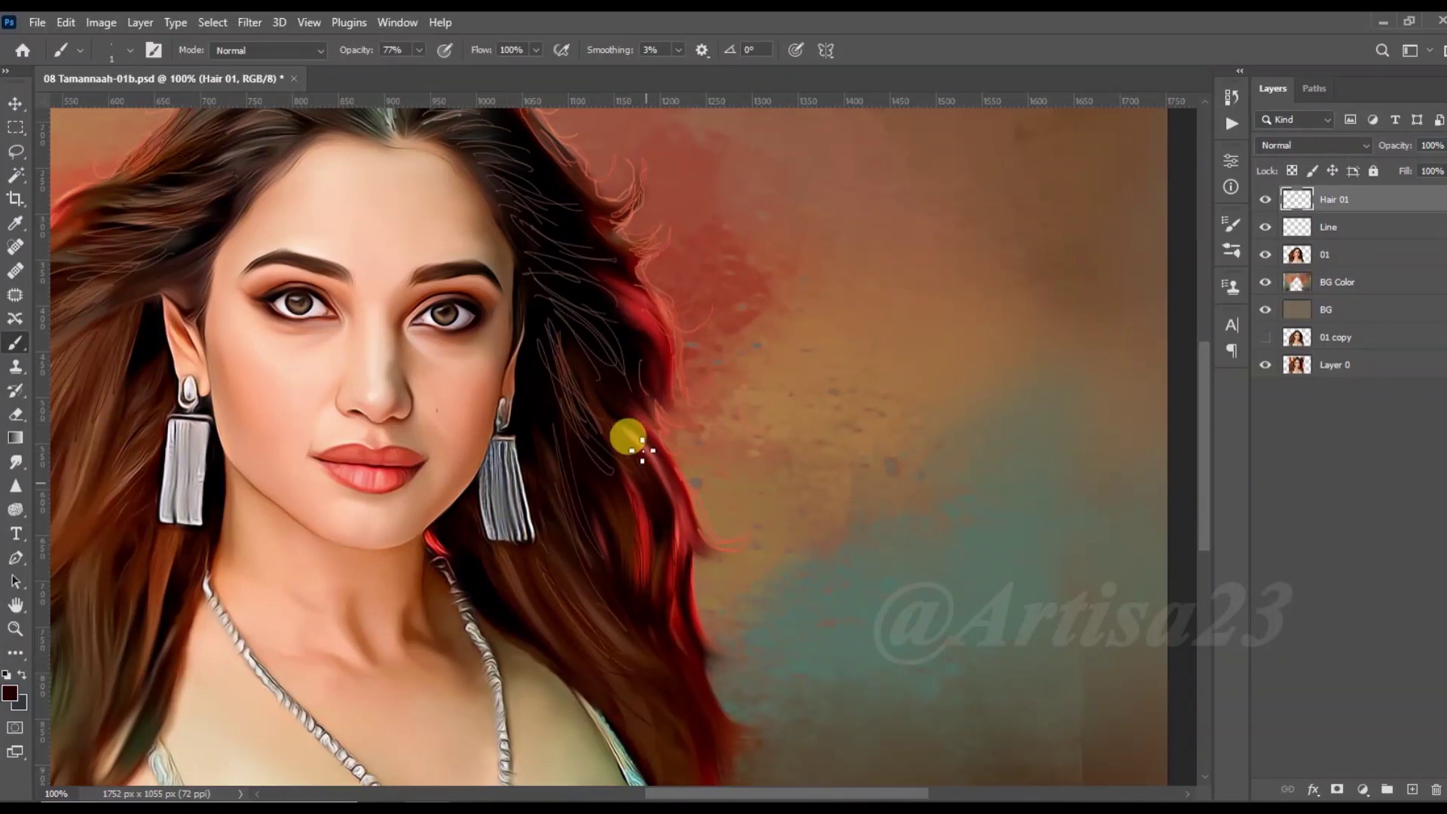
Step: Paint thin dark strands across the left hair, sample a light peach, and add a new layer
drag(466, 132, 539, 282)
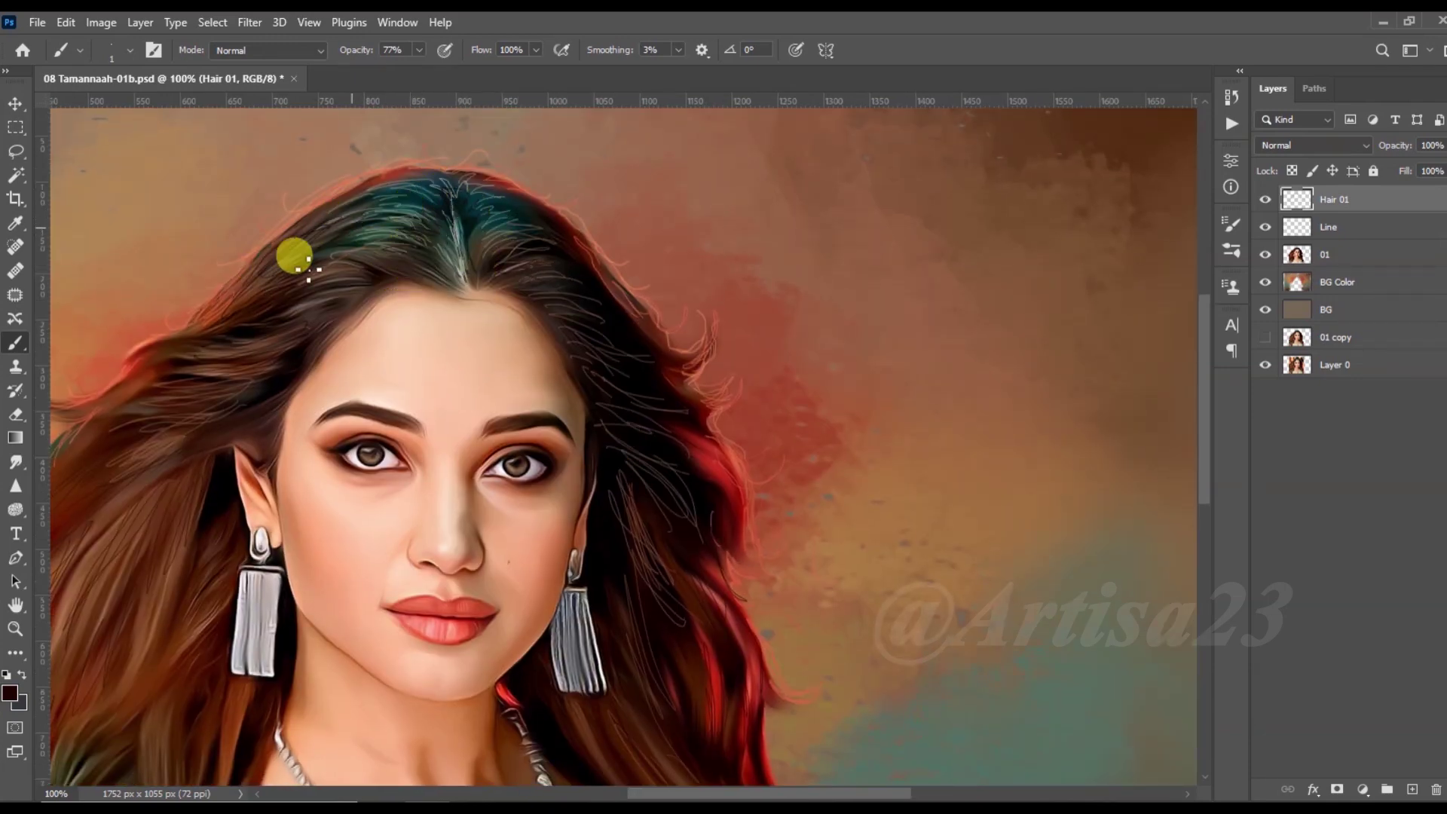
drag(318, 298, 475, 256)
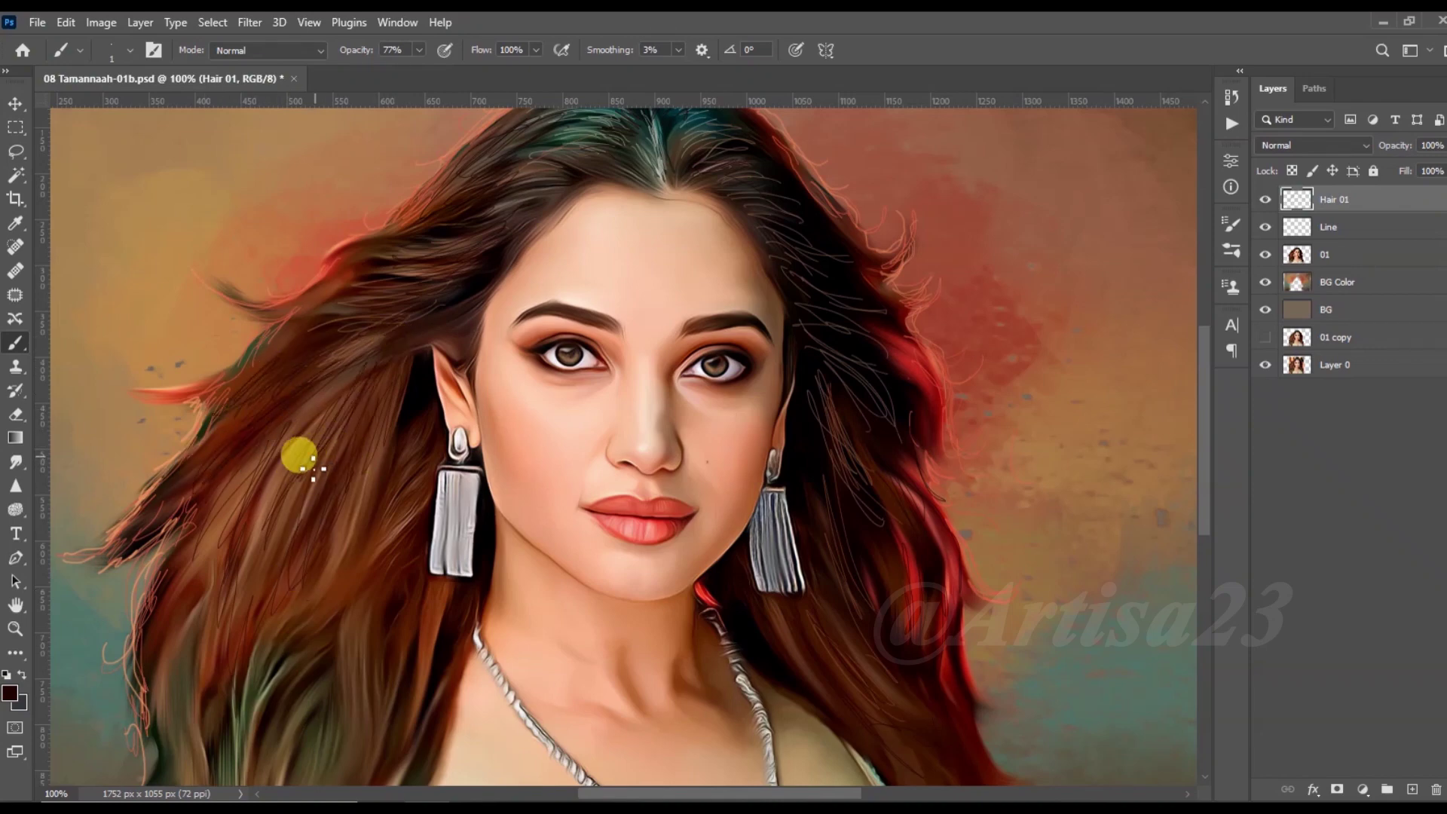
drag(216, 537, 258, 443)
mouse_move(248, 354)
mouse_down()
mouse_move(207, 491)
mouse_move(255, 475)
mouse_move(343, 533)
mouse_move(407, 272)
mouse_up()
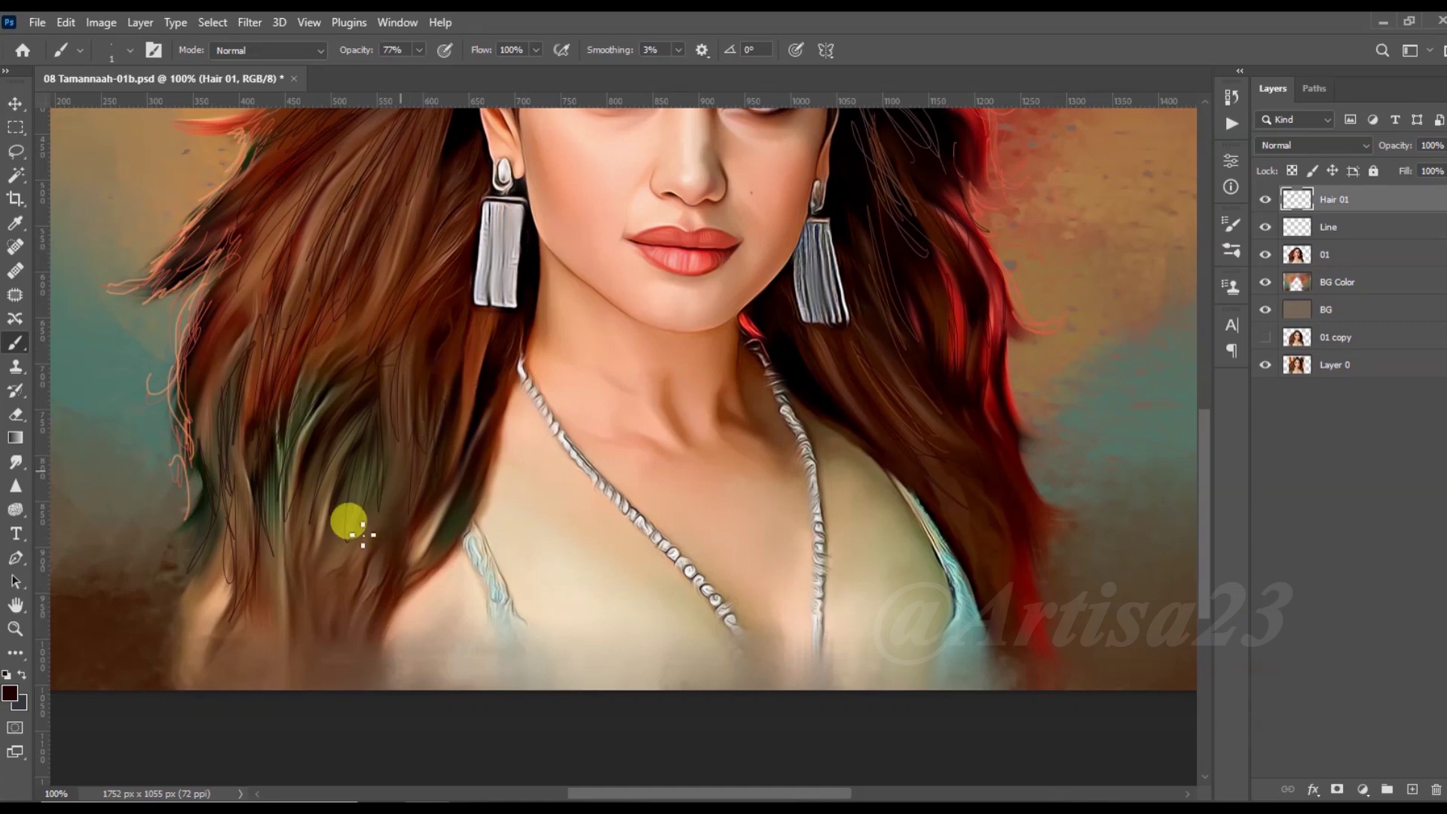
key(ctrl+minus)
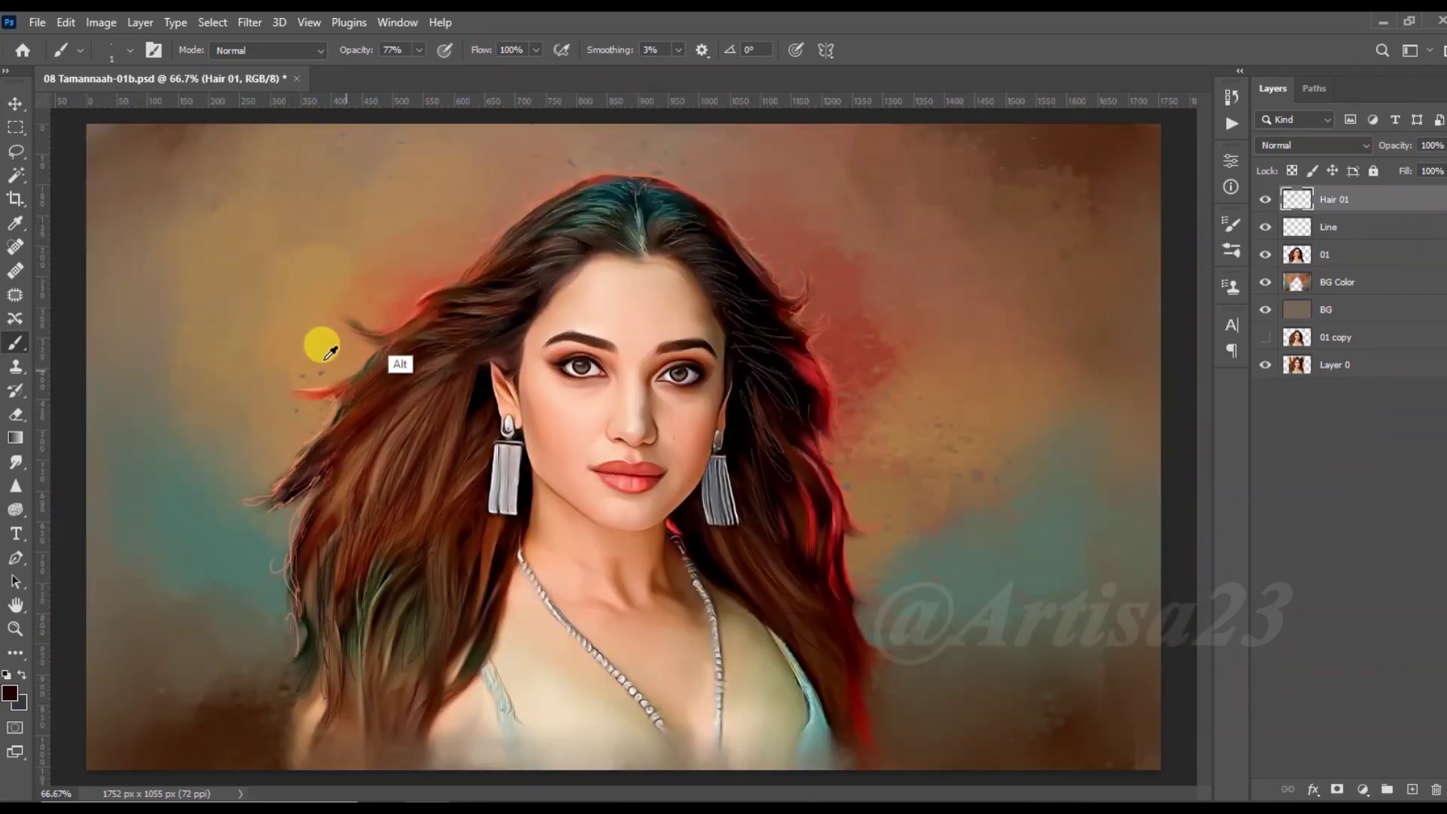
alt+click(299, 690)
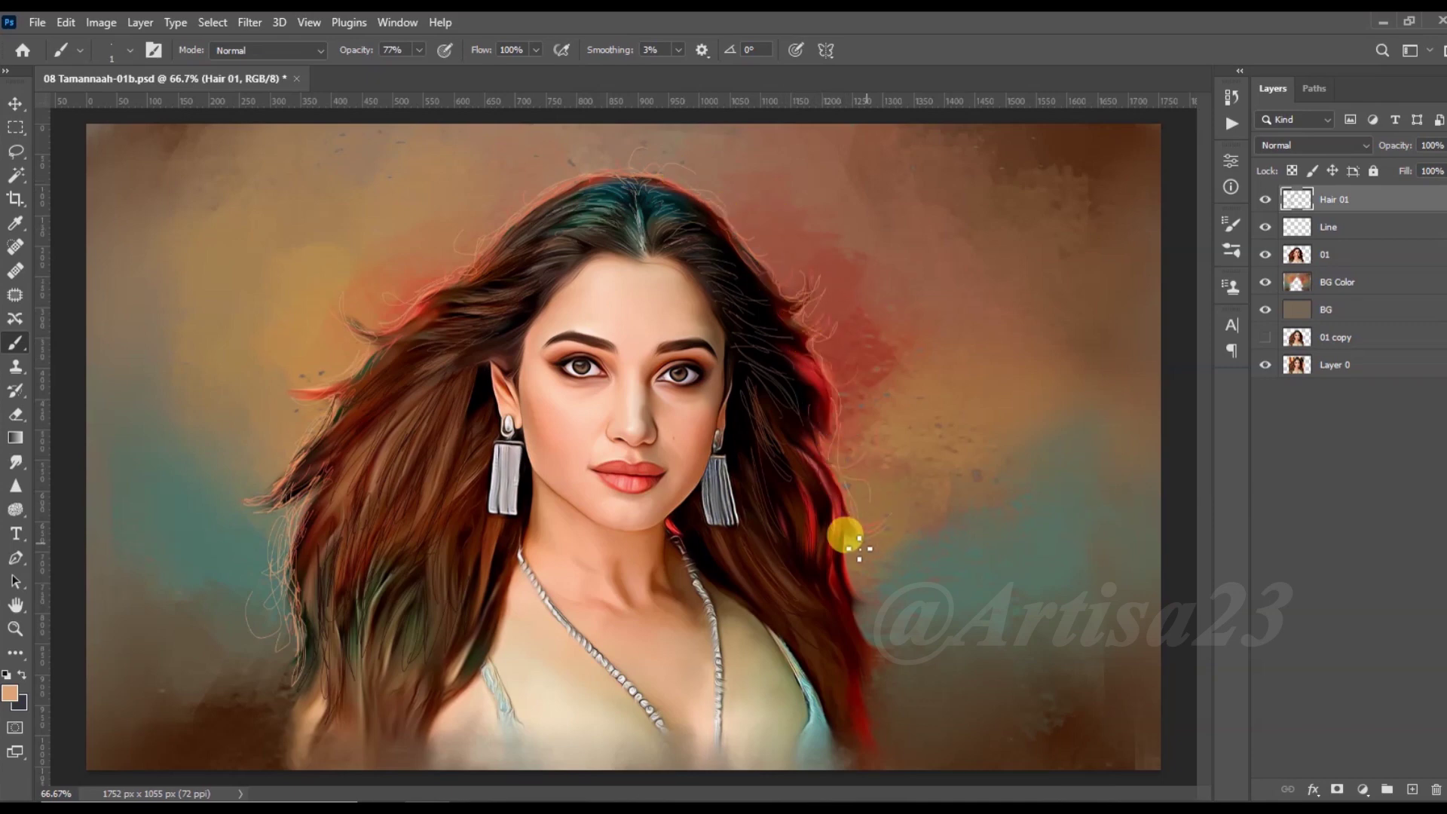
click(1411, 789)
Step: Select Hair 01 and paint fine light hairs into both eyebrows
alt+scroll(614, 314, up, 2)
alt+scroll(616, 316, up, 2)
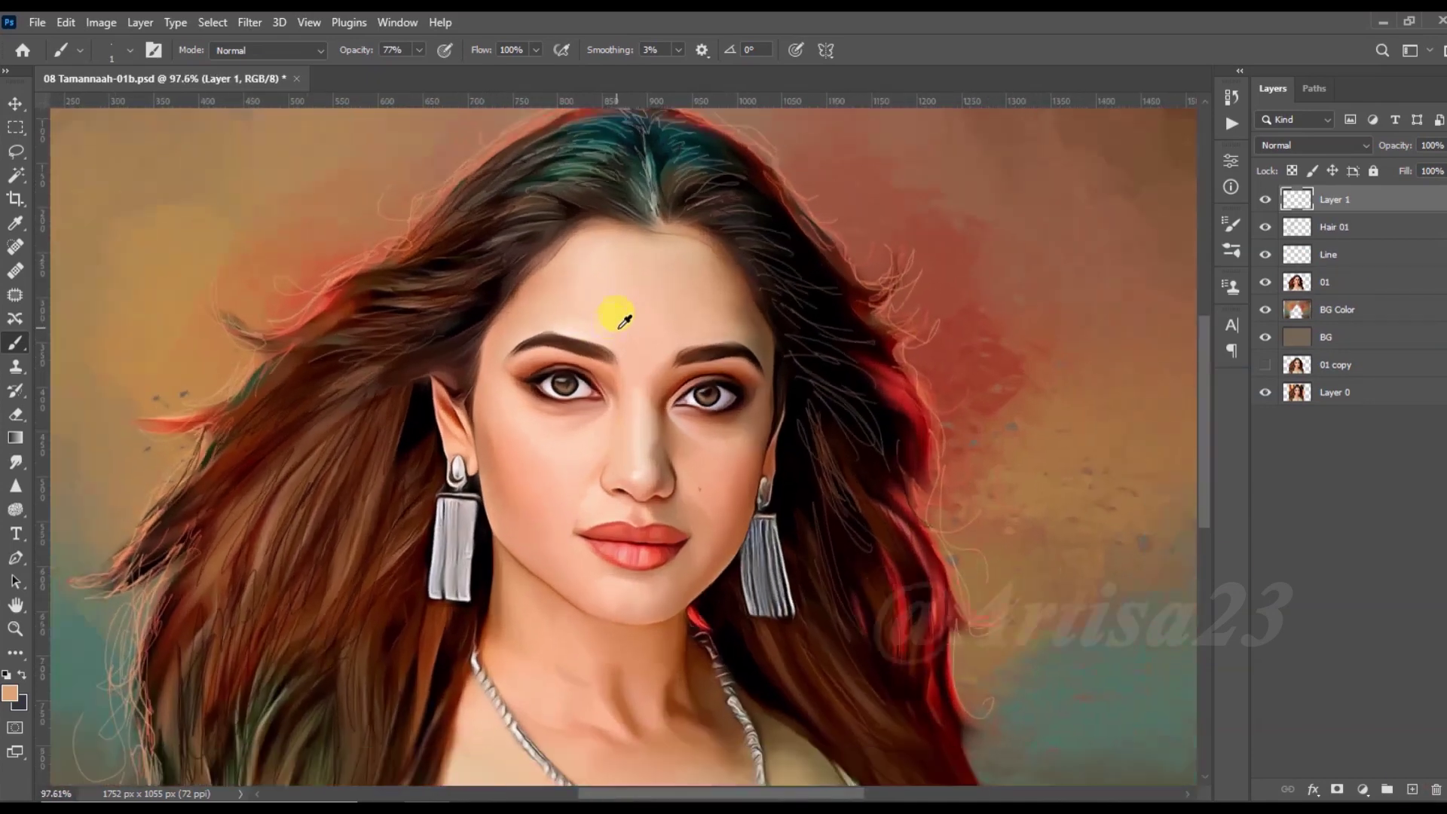
double_click(1347, 224)
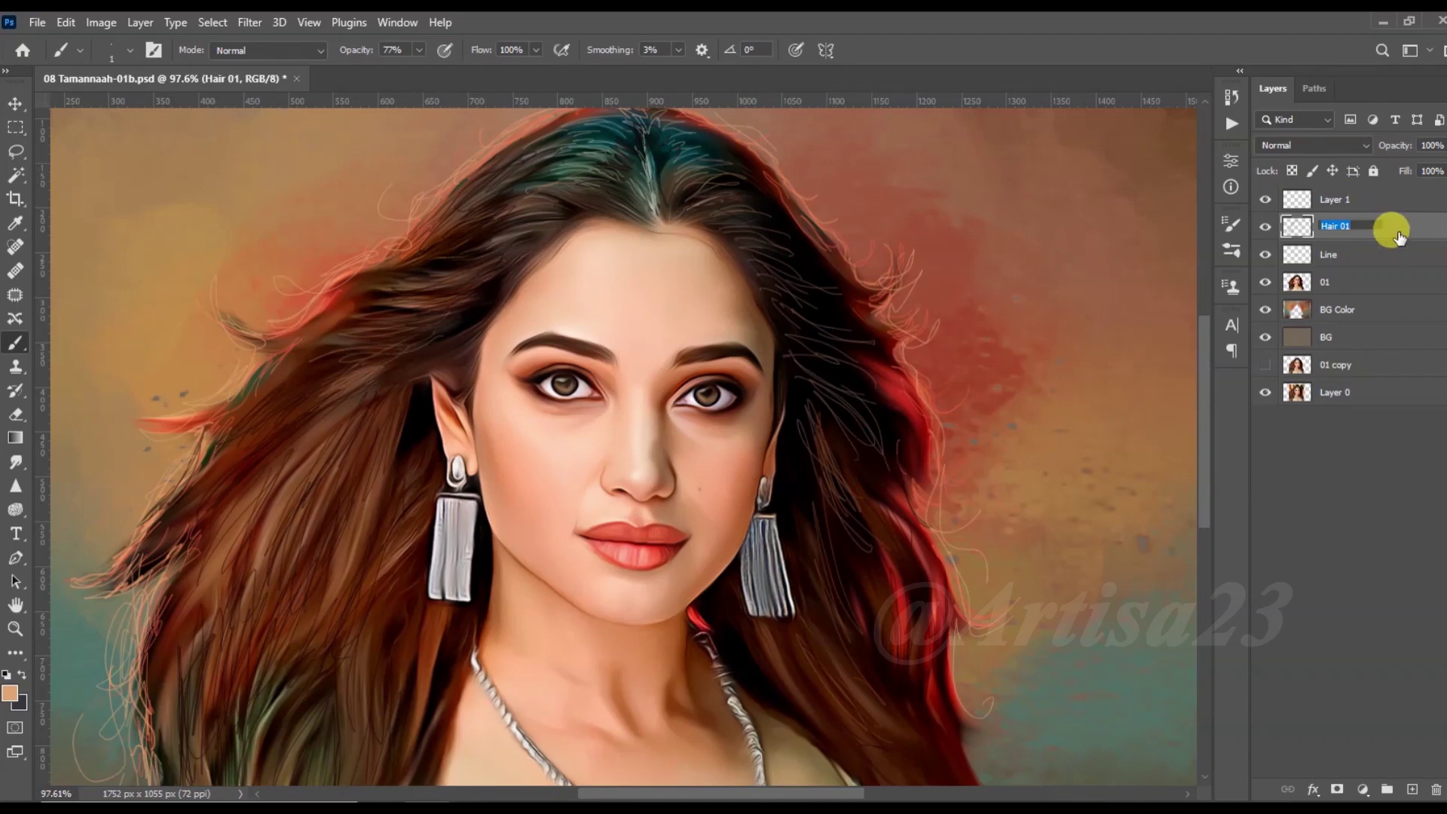
alt+scroll(743, 160, up, 2)
alt+scroll(557, 268, up, 2)
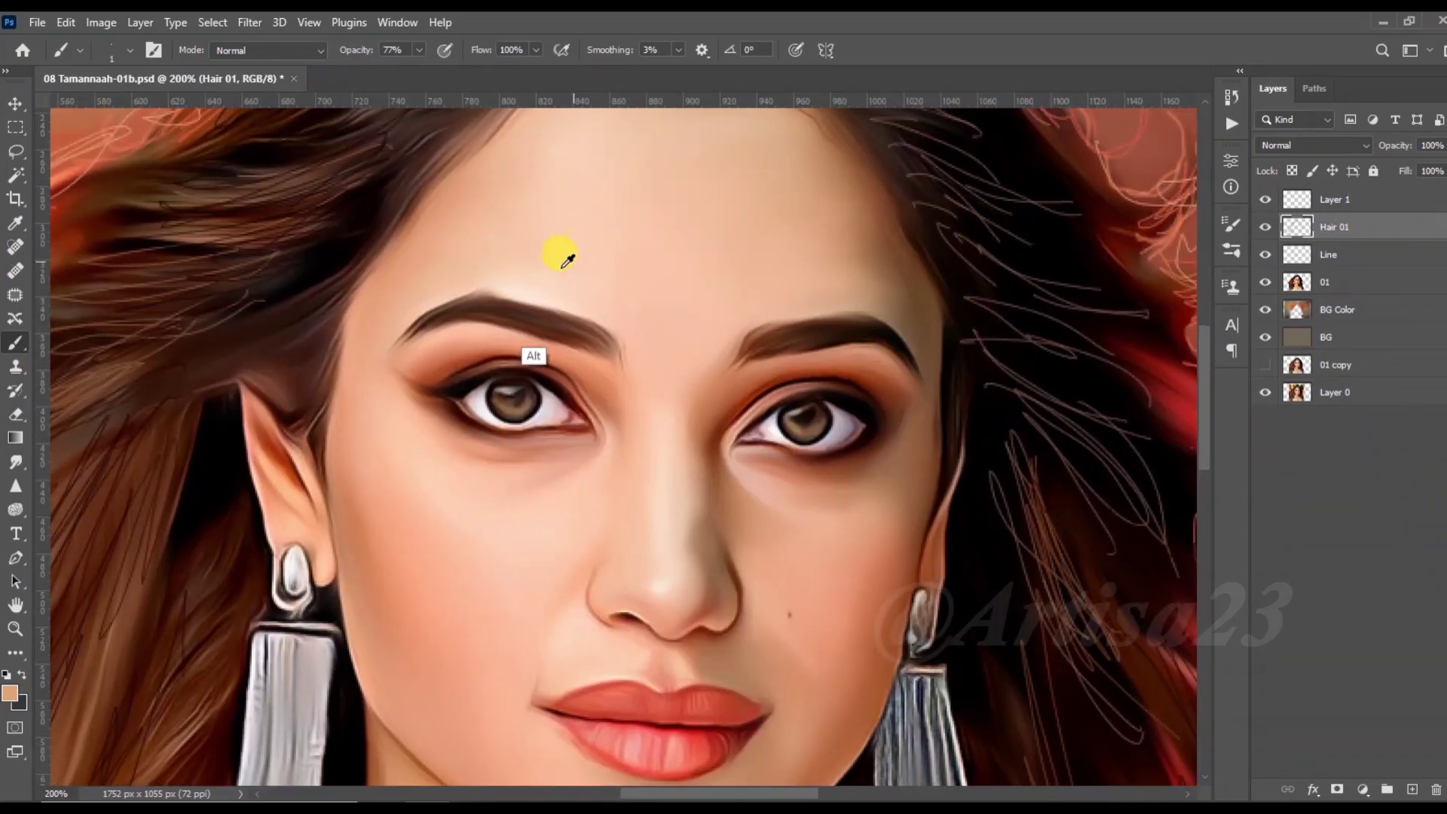
alt+scroll(618, 422, up, 1)
mouse_move(524, 273)
mouse_down()
mouse_move(568, 284)
mouse_move(475, 278)
mouse_up()
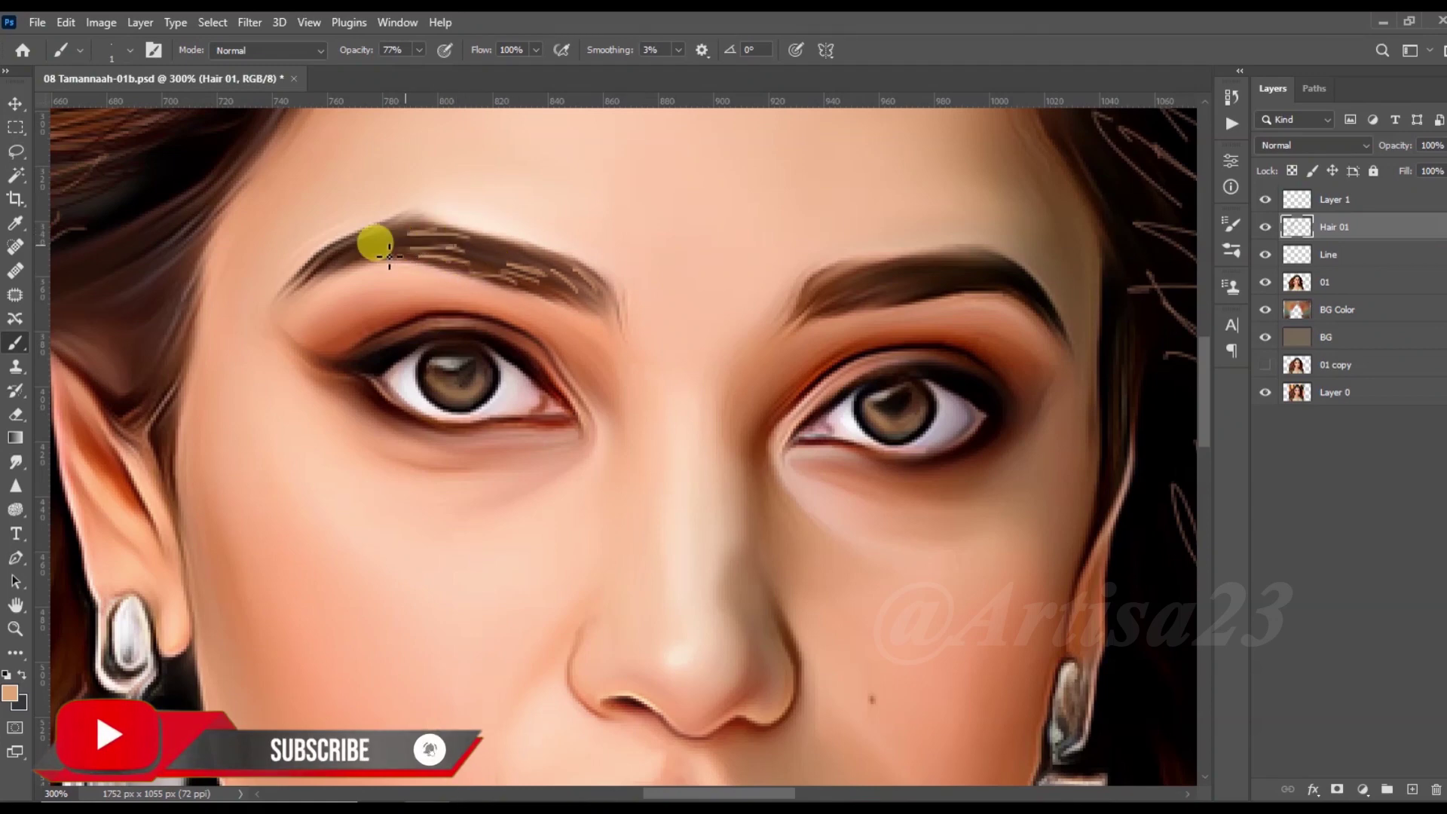
drag(878, 274, 801, 297)
Step: Rename the empty Layer 1 to Furr
alt+scroll(957, 302, down, 1)
alt+scroll(935, 331, down, 2)
double_click(1333, 200)
key(Return)
alt+scroll(623, 419, up, 1)
alt+scroll(625, 426, up, 1)
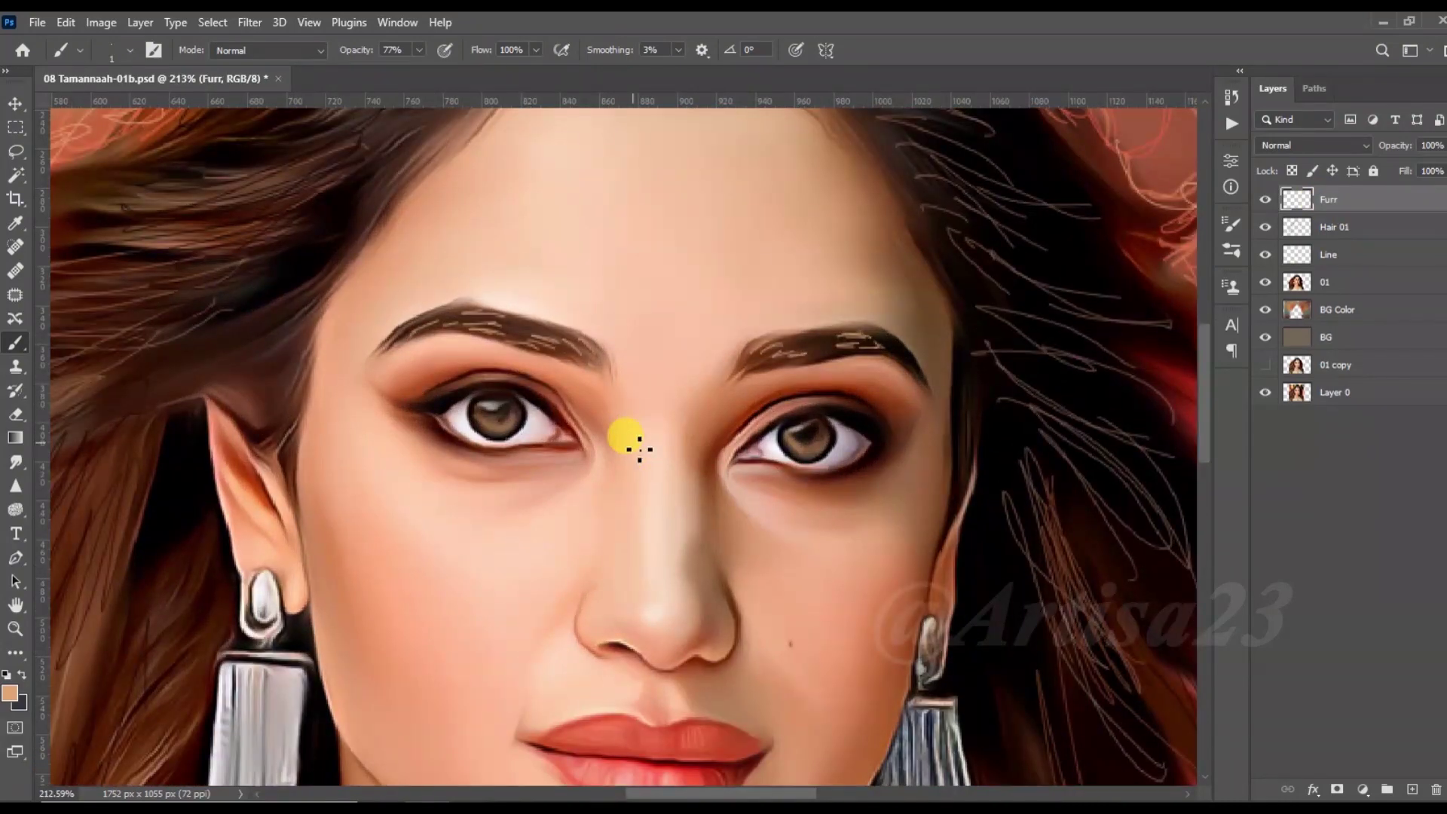
alt+scroll(630, 437, up, 1)
Step: Zoom to 400% and draw dark upper lash strokes on the left and right eyes
key(ctrl+plus)
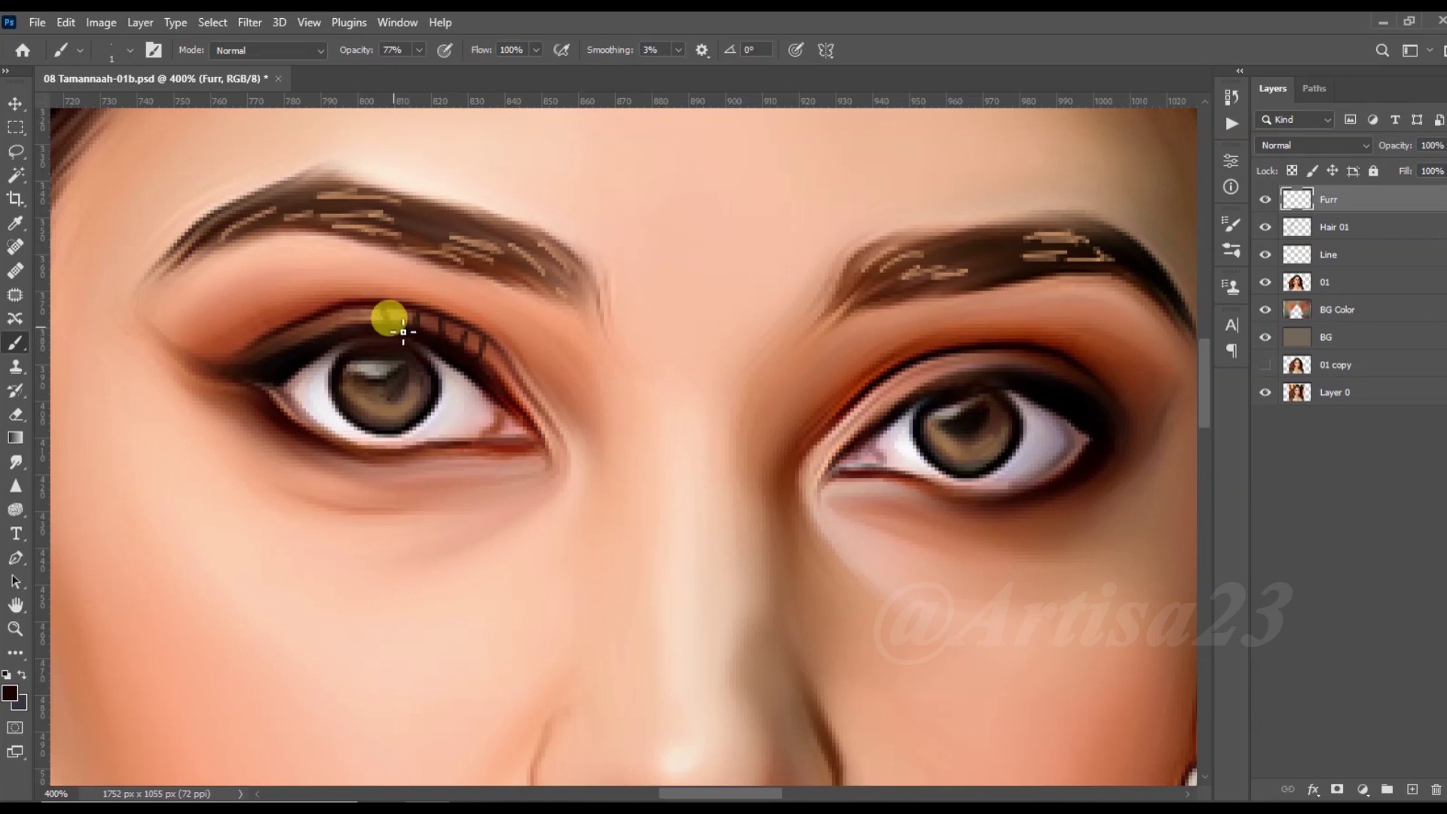
drag(249, 346, 200, 375)
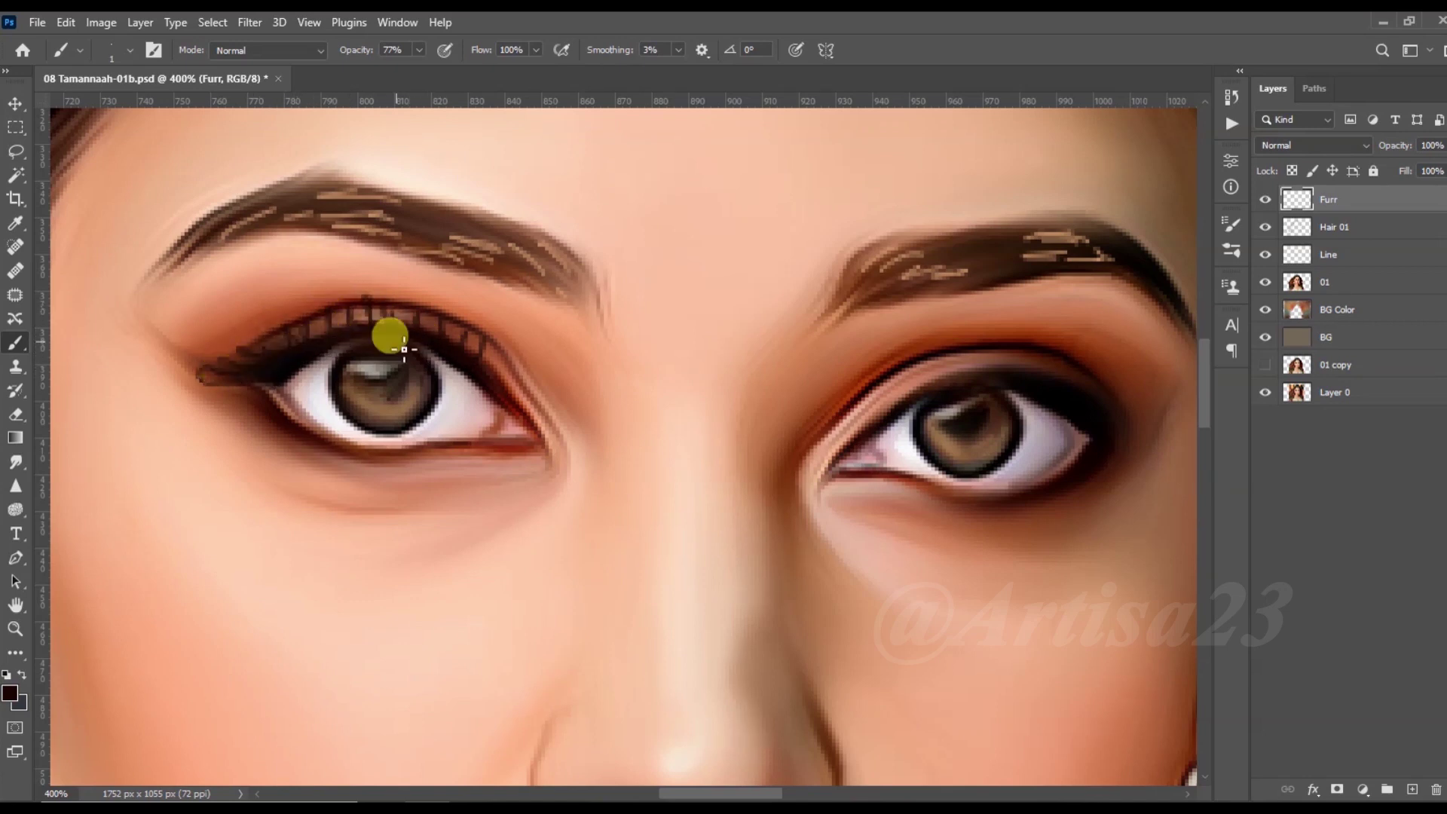
drag(987, 378, 1040, 383)
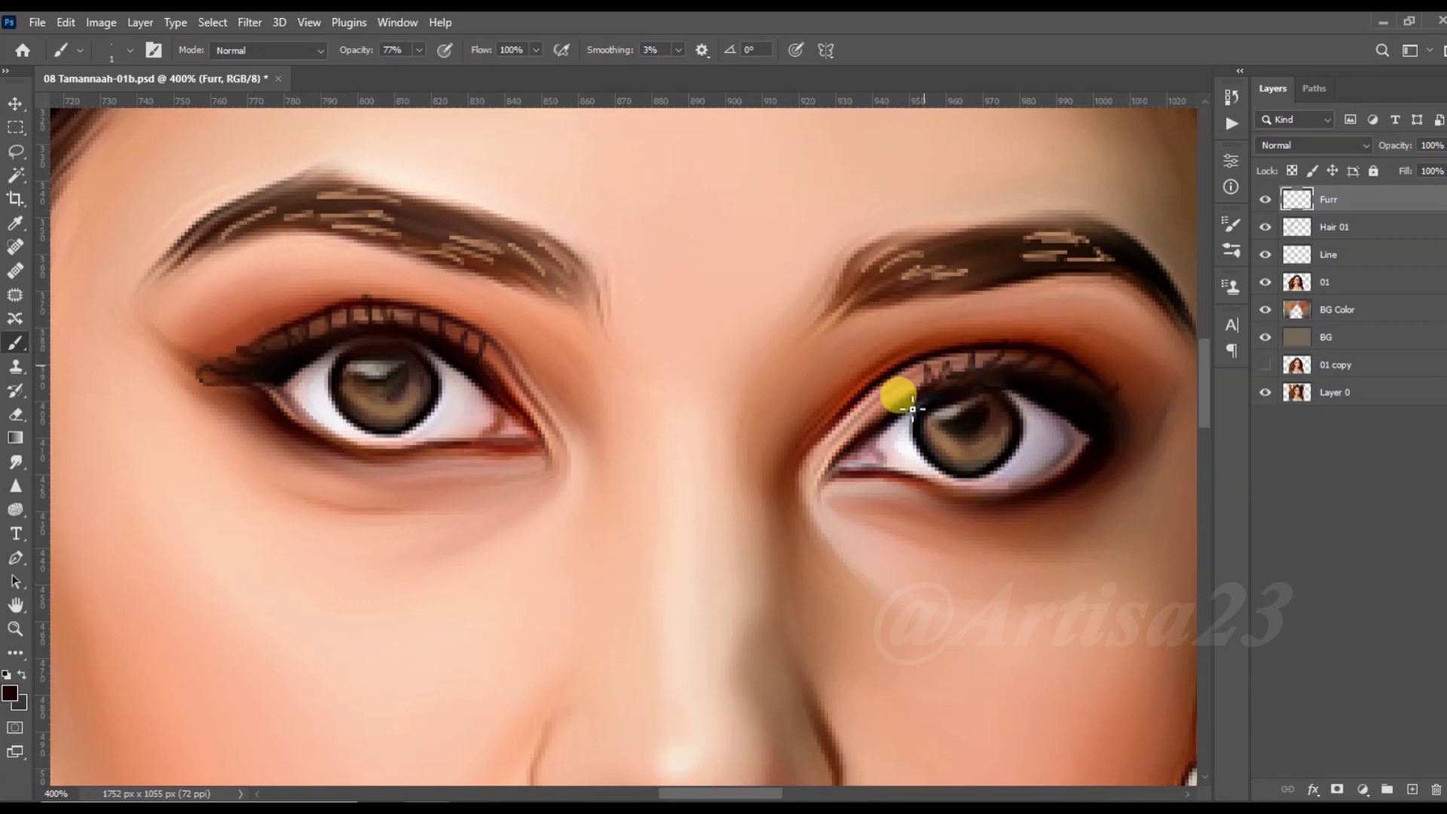
Step: Sample a reddish brown, paint the right eye's lower lashes, and add a new layer
alt+click(405, 461)
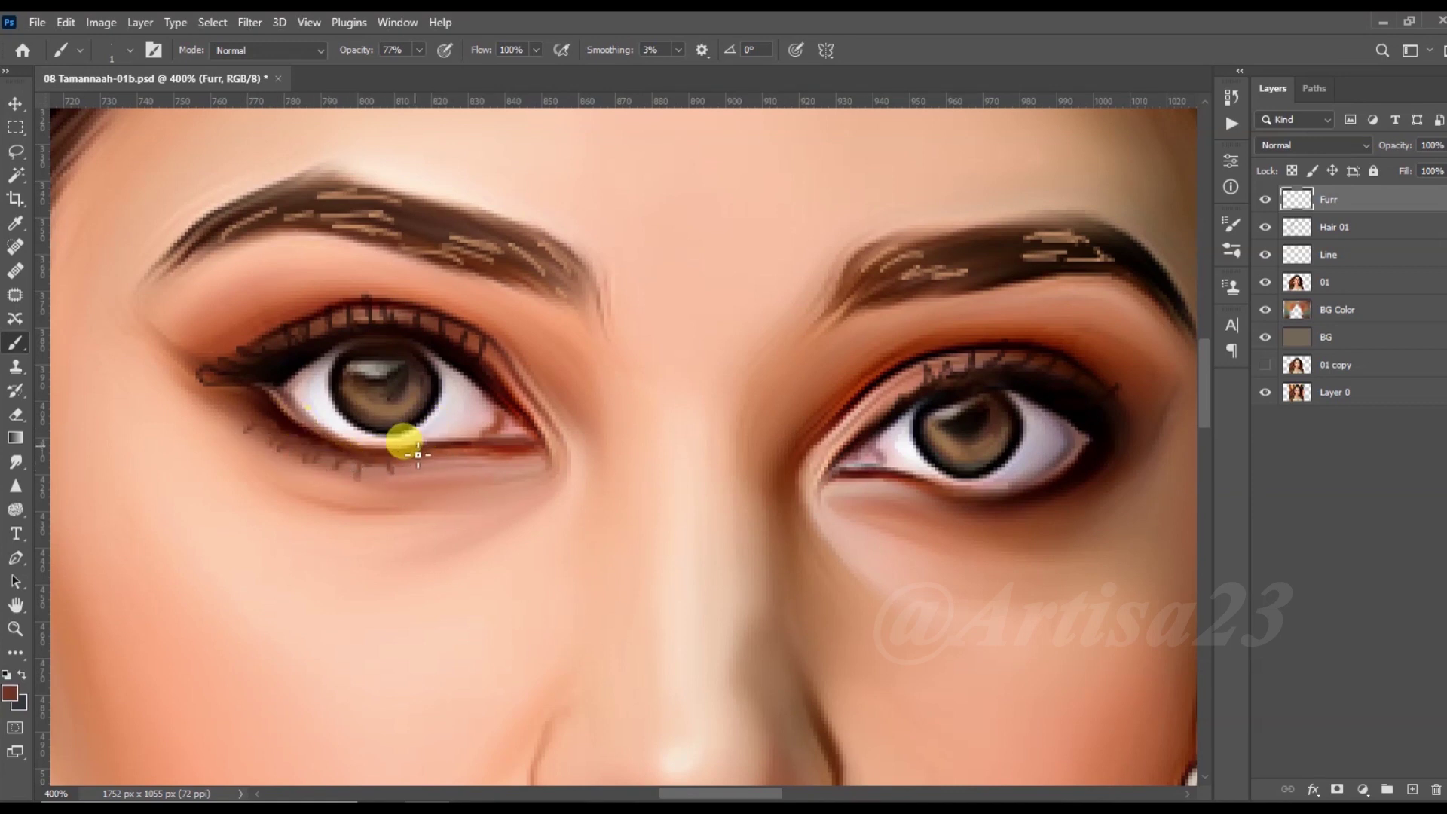
drag(978, 509, 1036, 498)
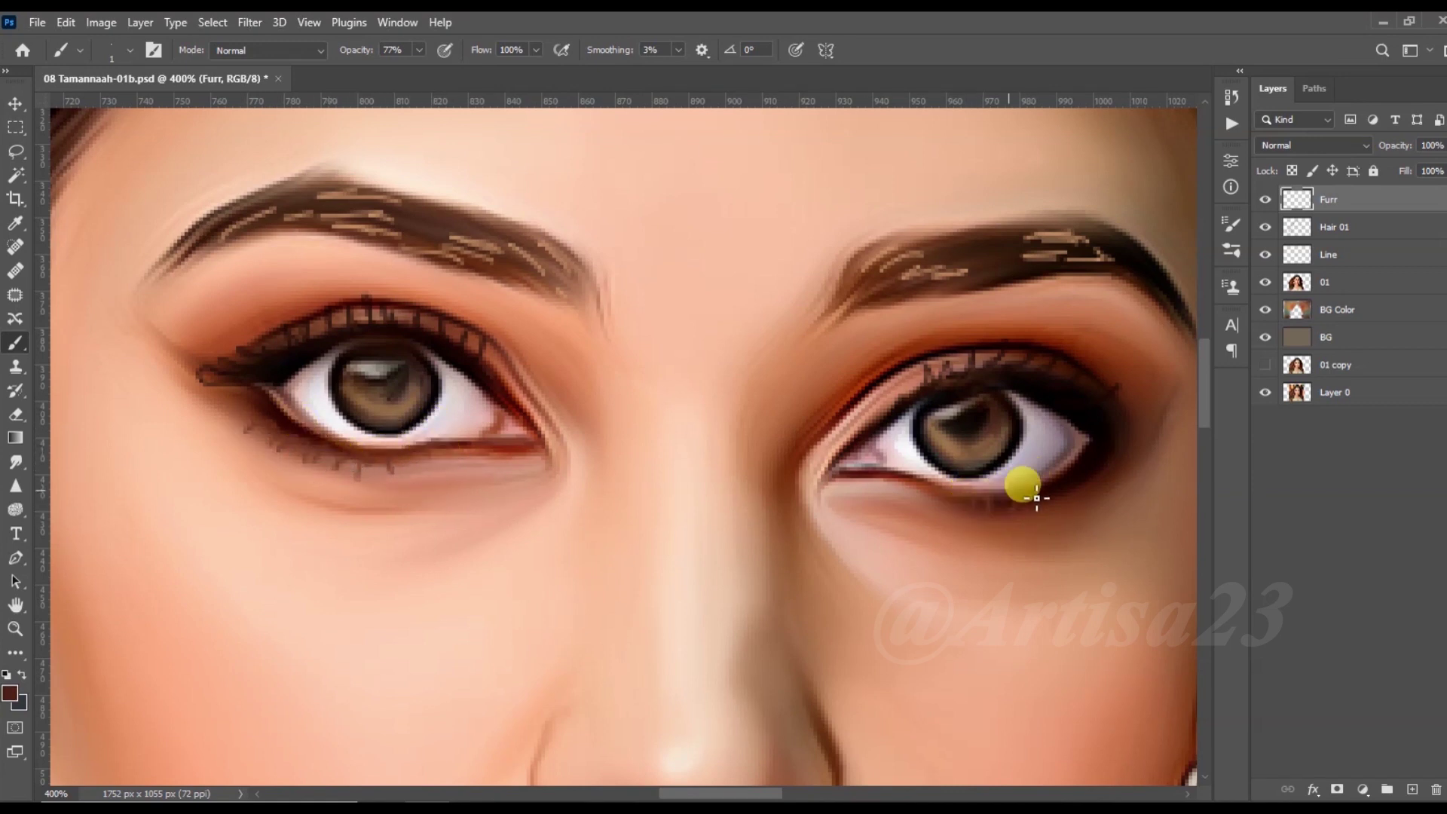
drag(988, 505, 949, 520)
click(1001, 512)
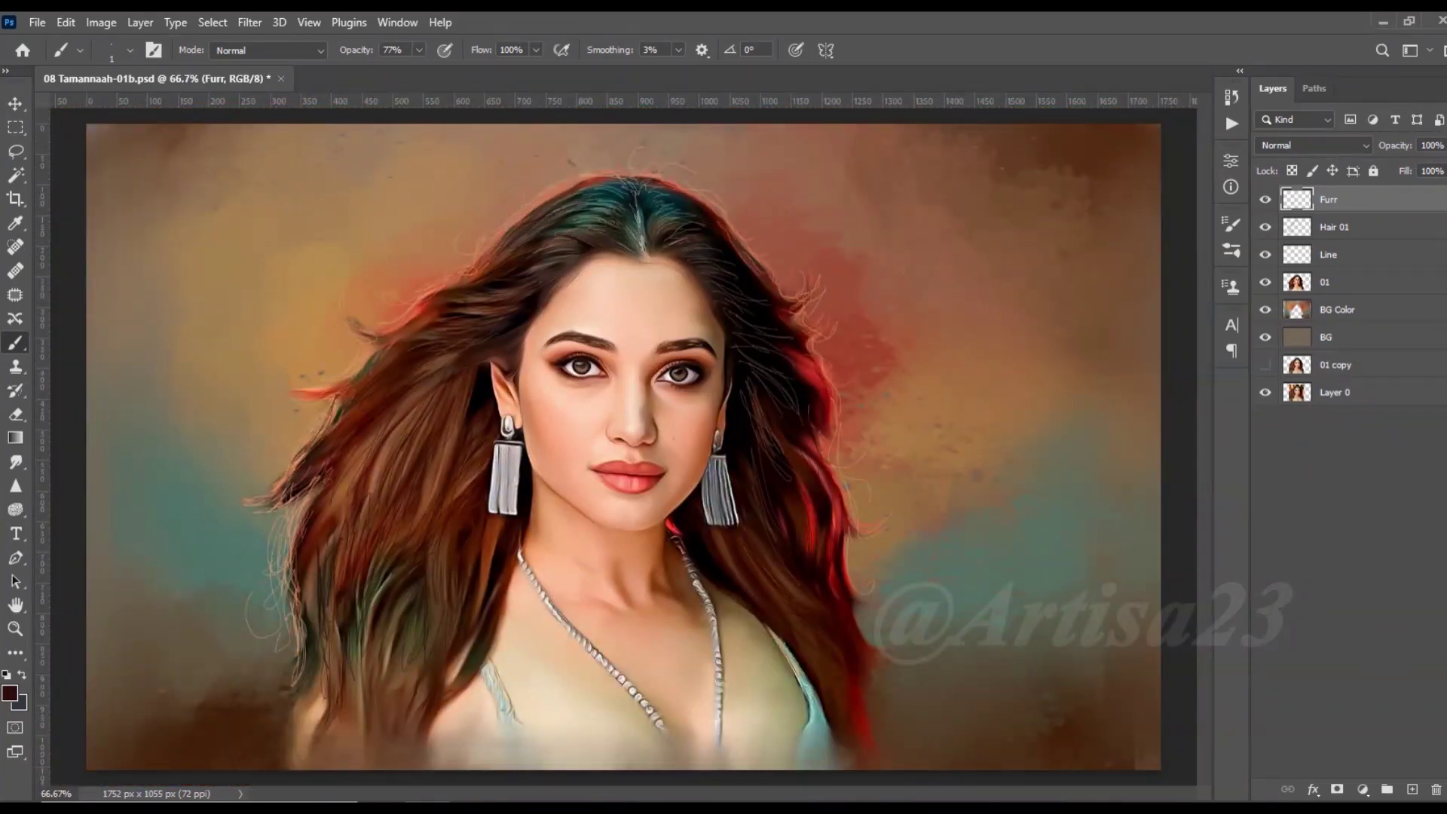
key(ctrl+shift+alt+n)
click(1333, 201)
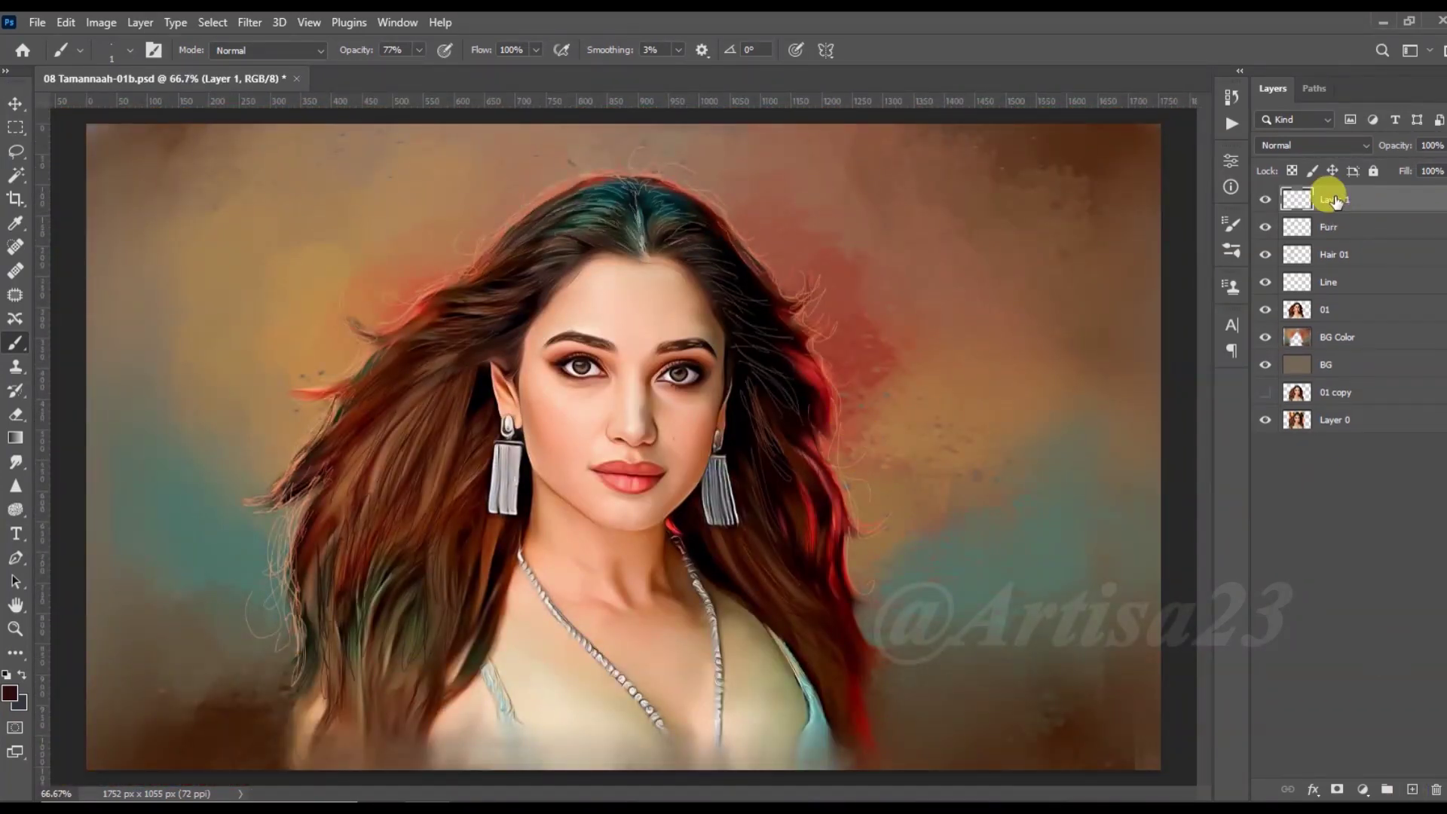
text(Color 01)
Step: Name the new layer Color 01 and set its blend mode to Color
key(Return)
scroll(704, 249, down, 1)
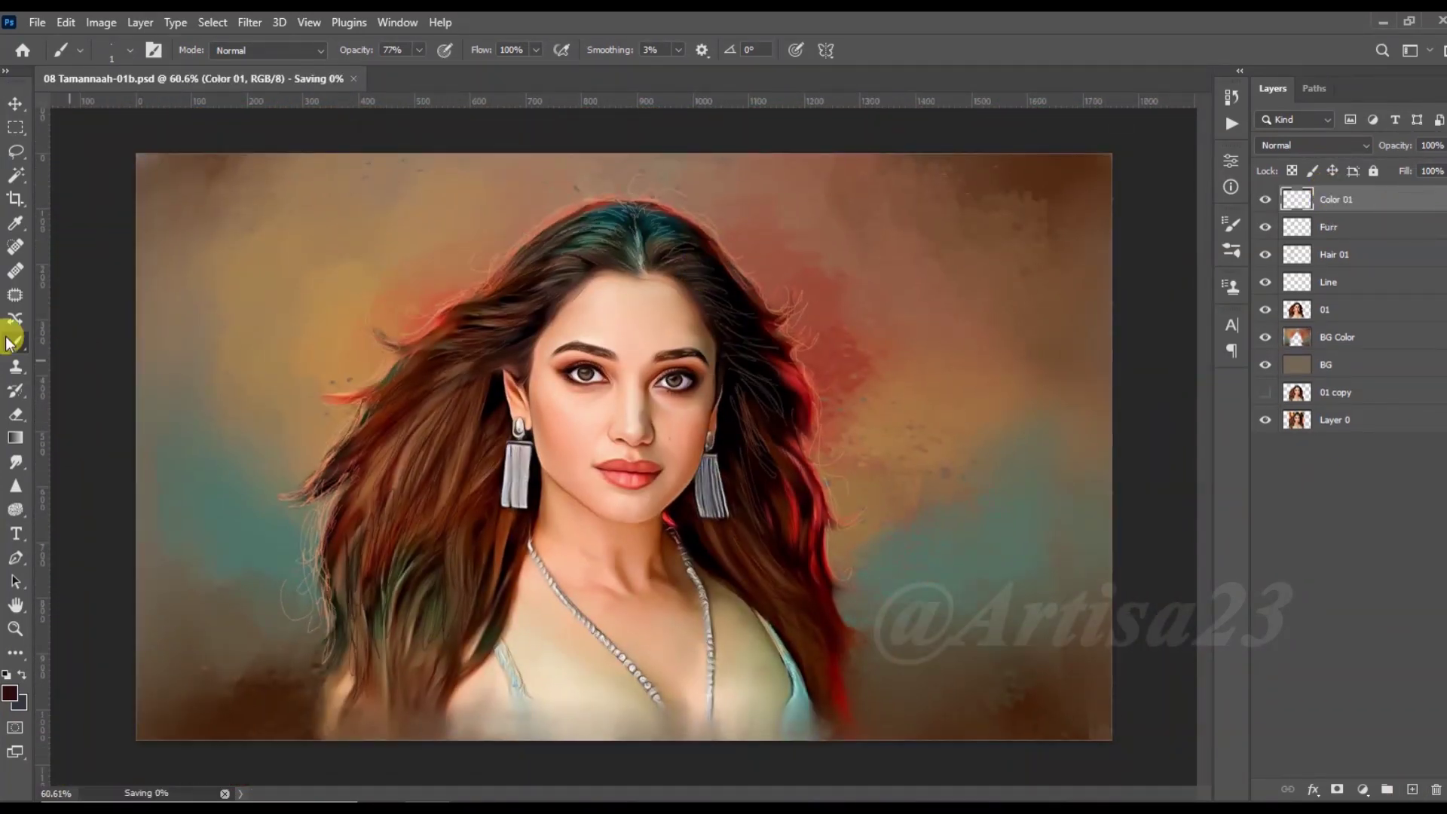
key(F5)
click(934, 251)
key(F5)
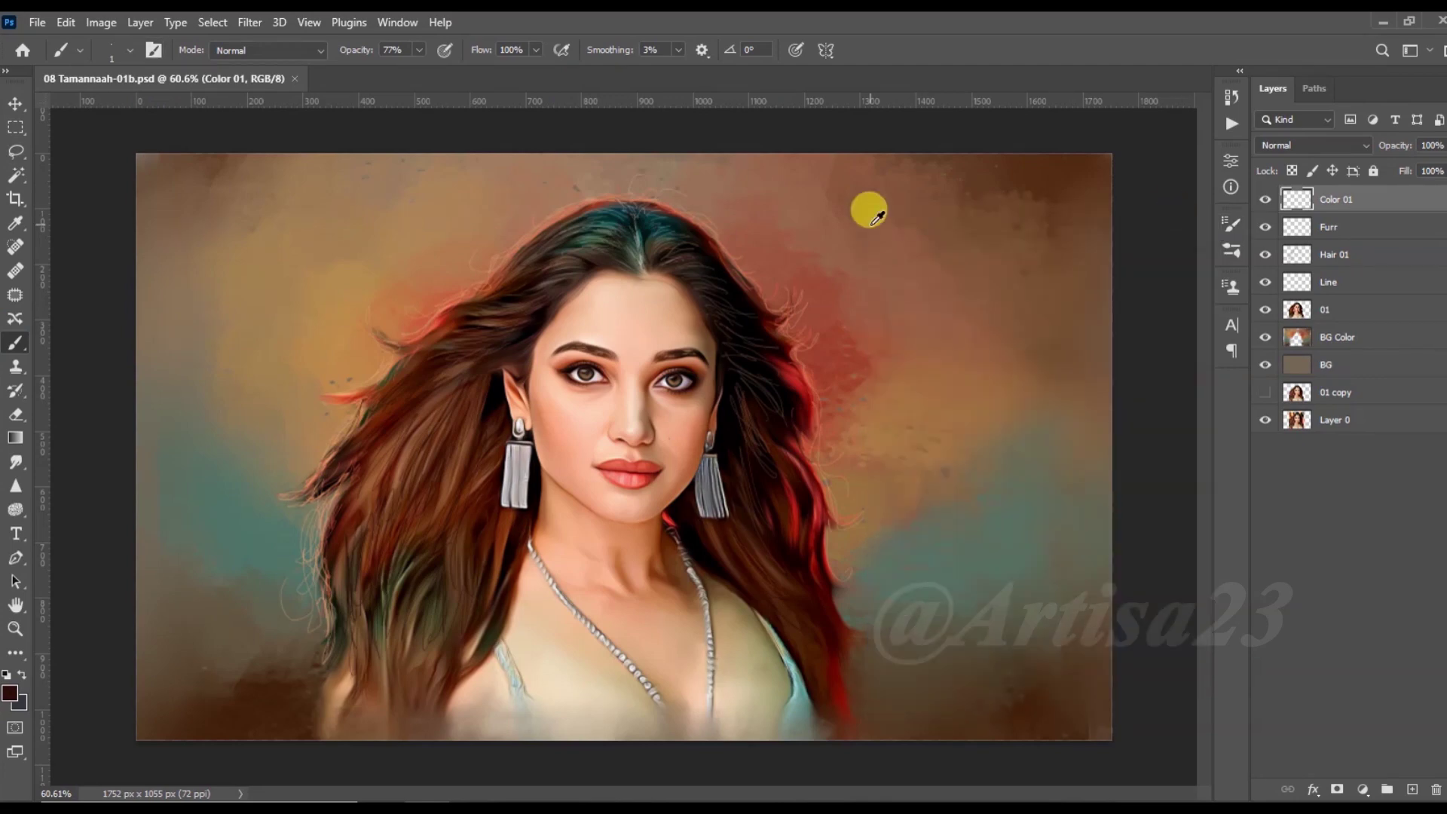
scroll(866, 211, down, 1)
click(1312, 145)
click(1281, 579)
Step: Lower brush opacity, choose red, then sample the neck's peach skin tone and enlarge the brush
drag(419, 50, 379, 78)
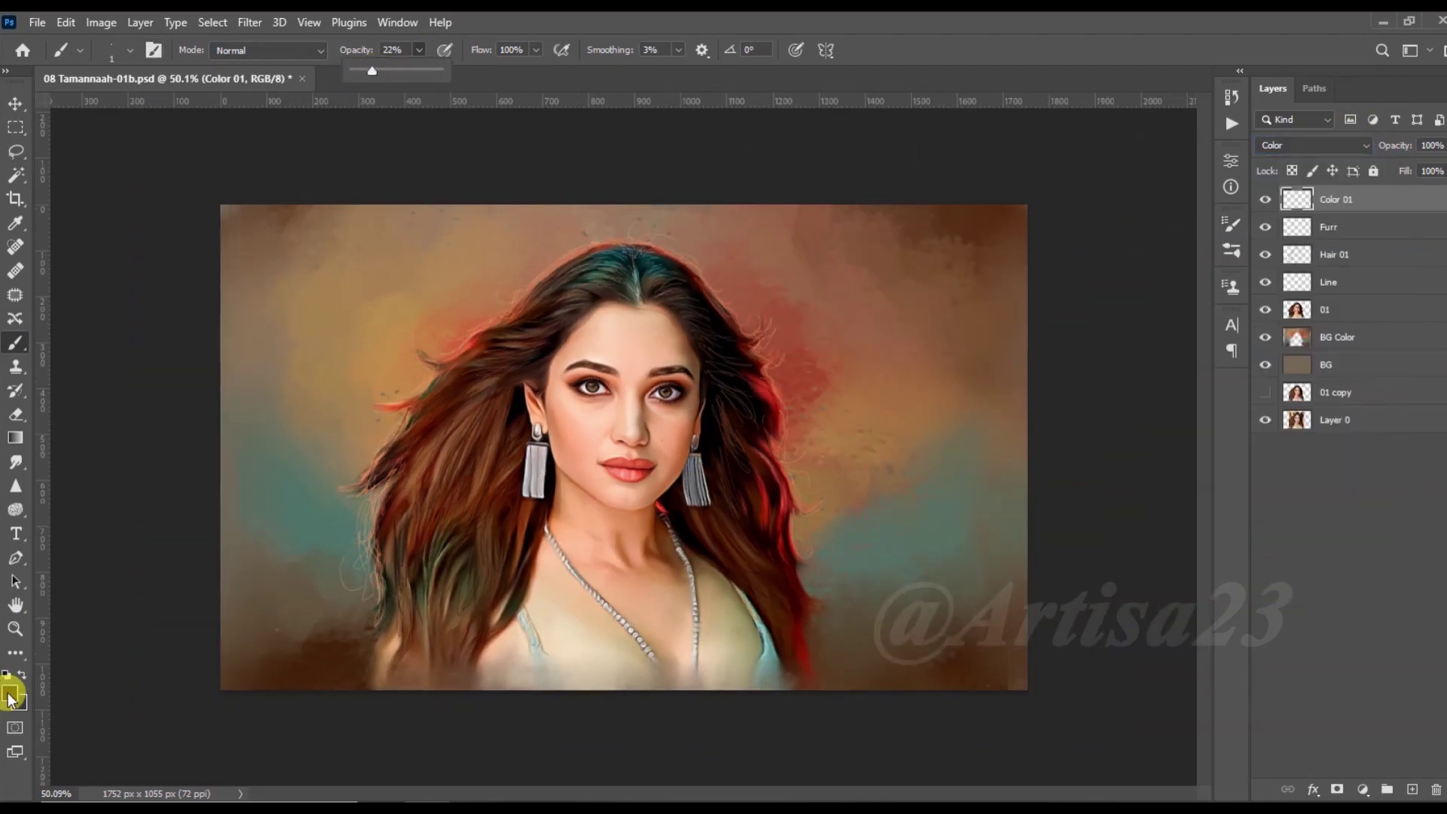
click(10, 697)
click(552, 365)
scroll(663, 445, up, 2)
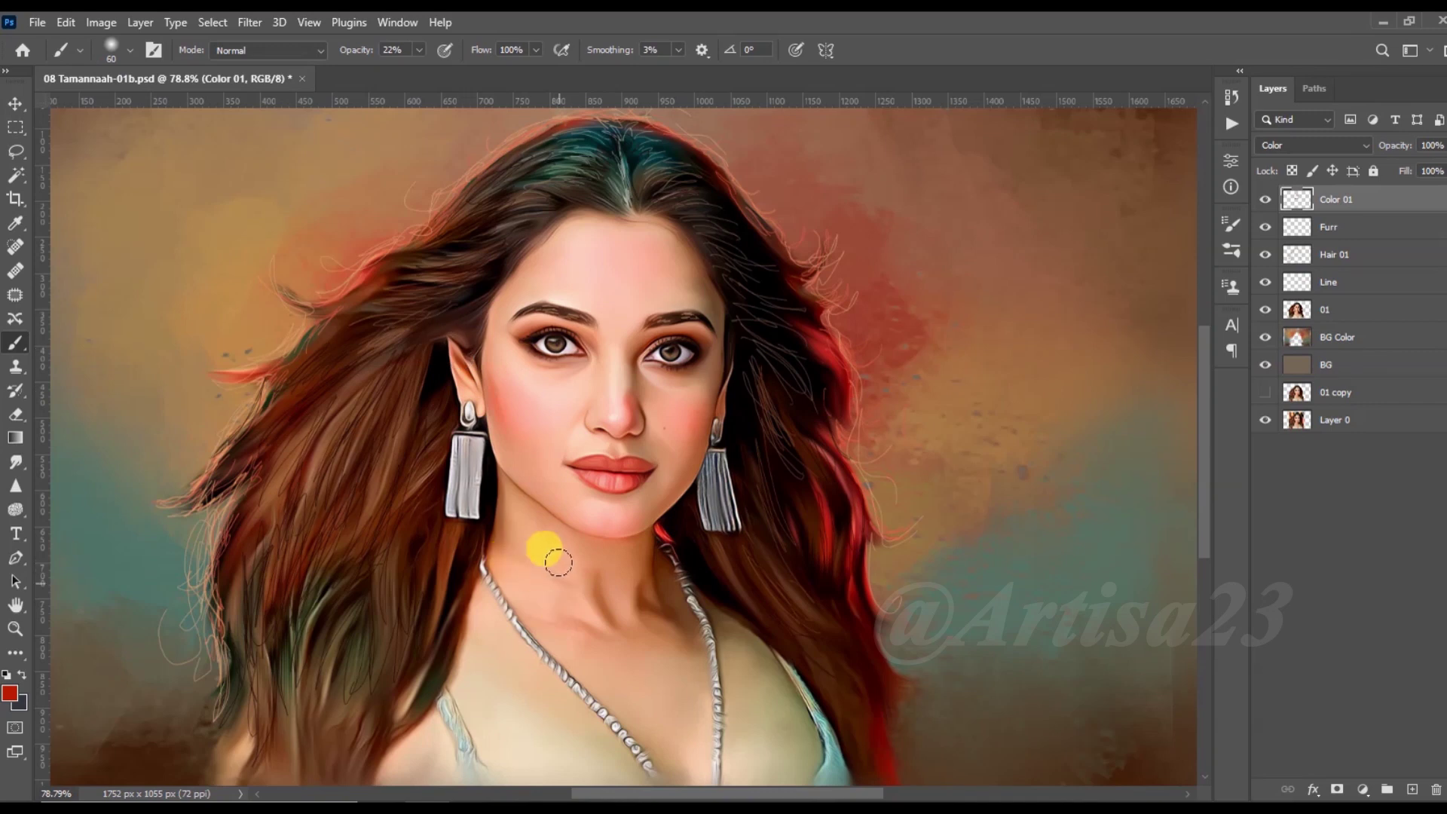
alt+click(676, 642)
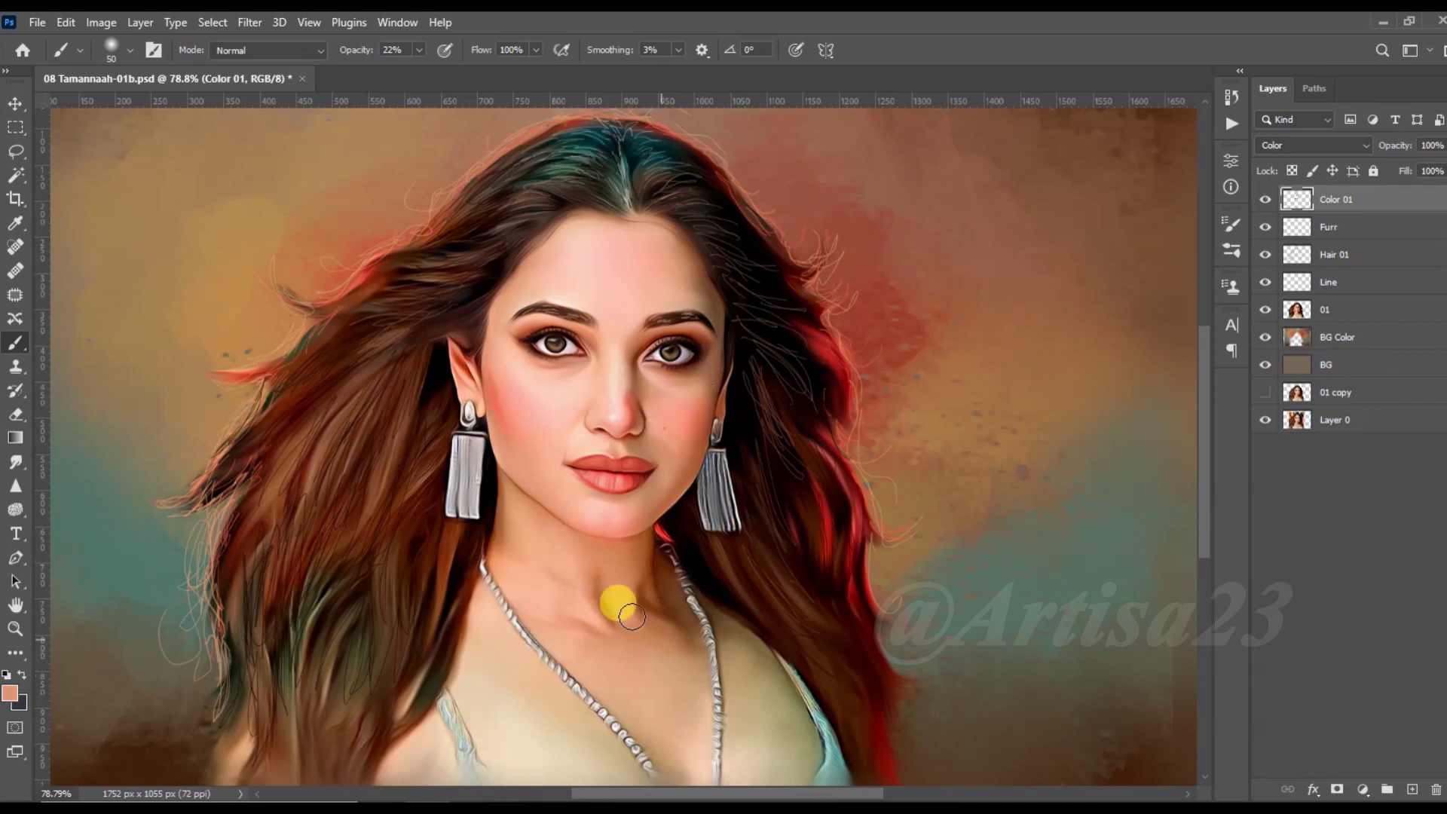
scroll(641, 651, down, 2)
key(bracketright)
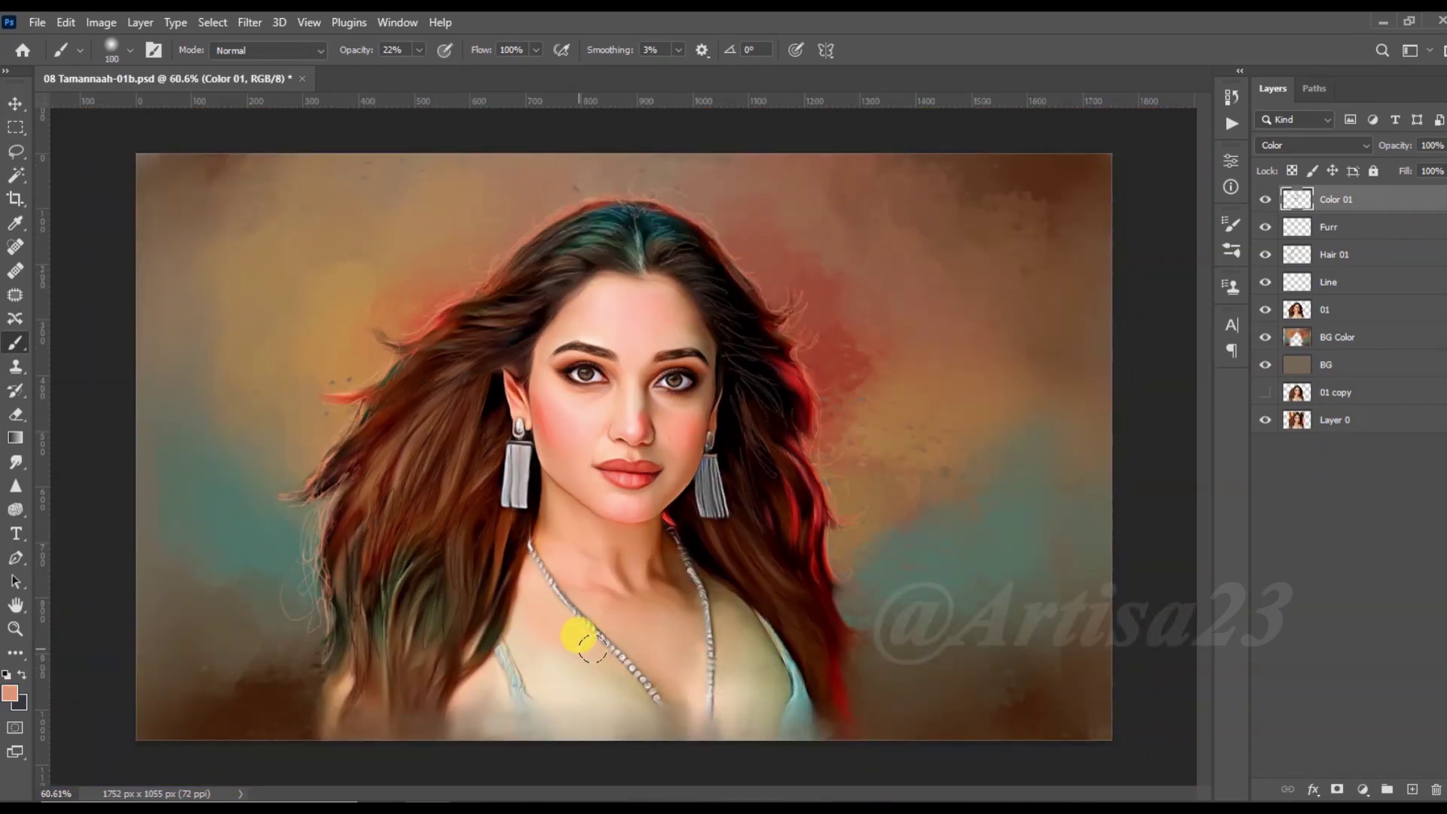
scroll(701, 435, down, 1)
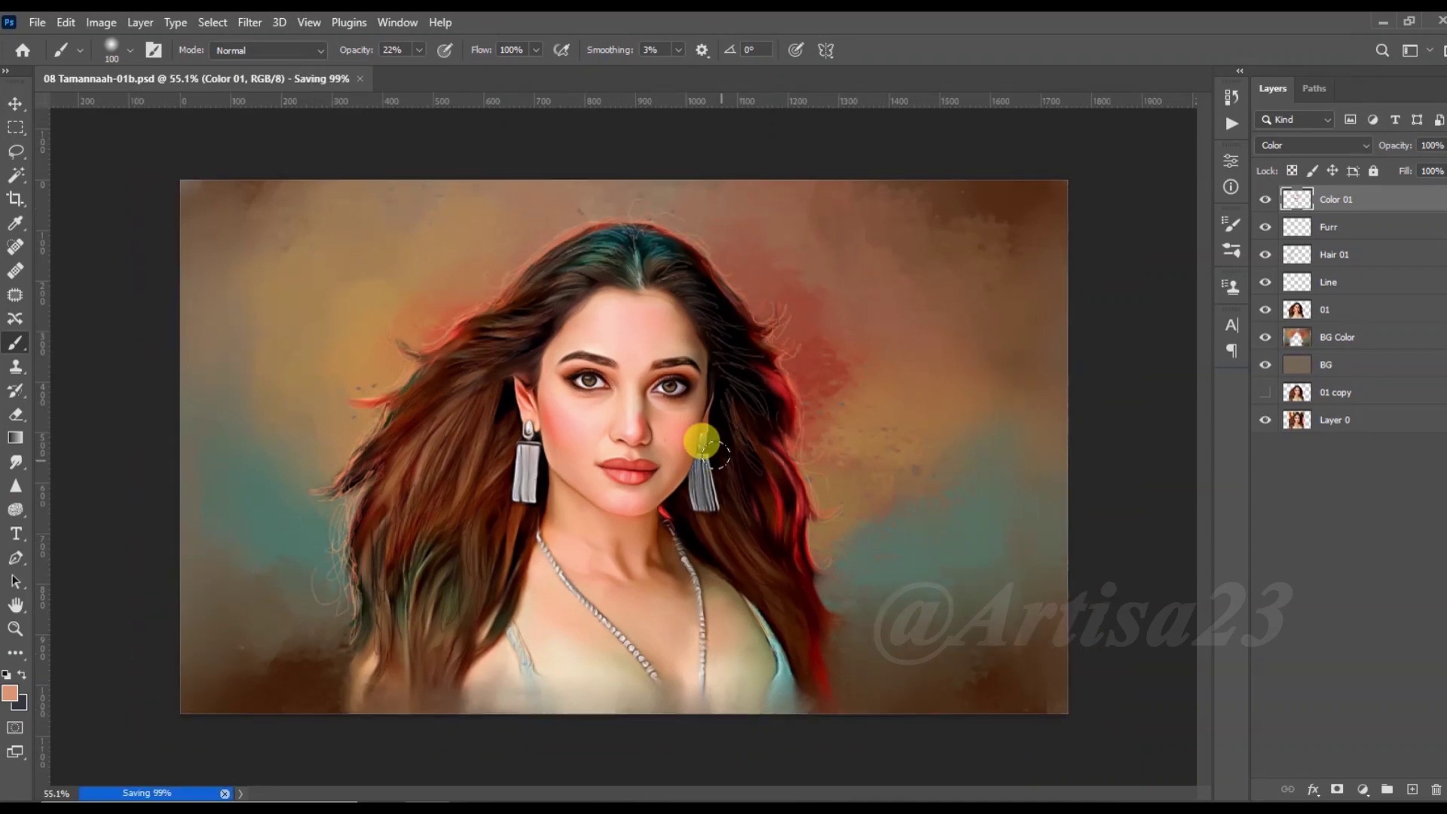
Step: Save the portrait as a new file named 08 Tamannaah-01a
click(37, 22)
click(97, 261)
key(Return)
Step: Add a Color 02 layer in Color mode, load the figure selection, and choose warm orange
click(1406, 785)
double_click(1335, 197)
text(Color 02)
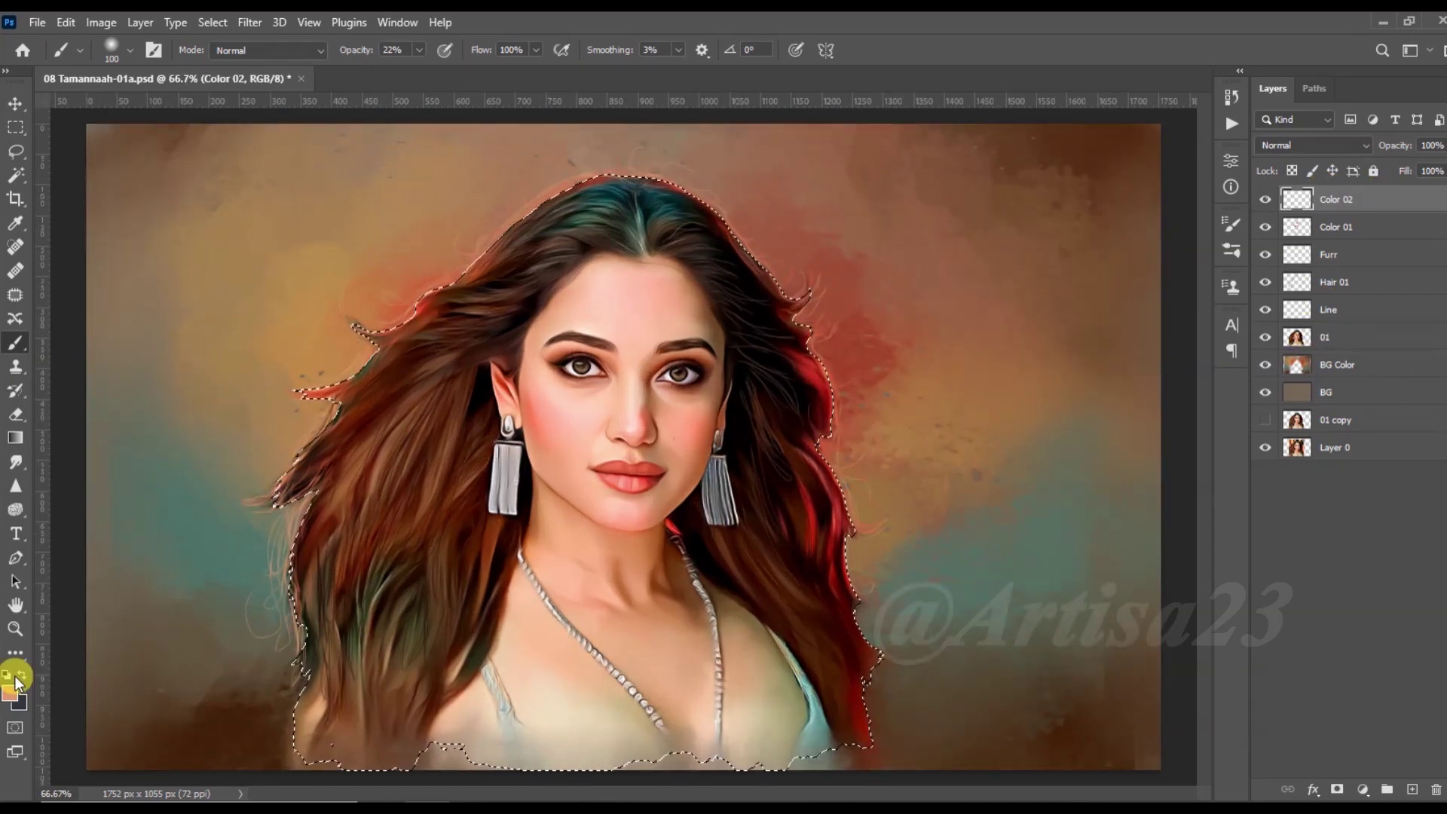
click(10, 692)
click(313, 401)
click(556, 364)
click(1311, 144)
click(1281, 577)
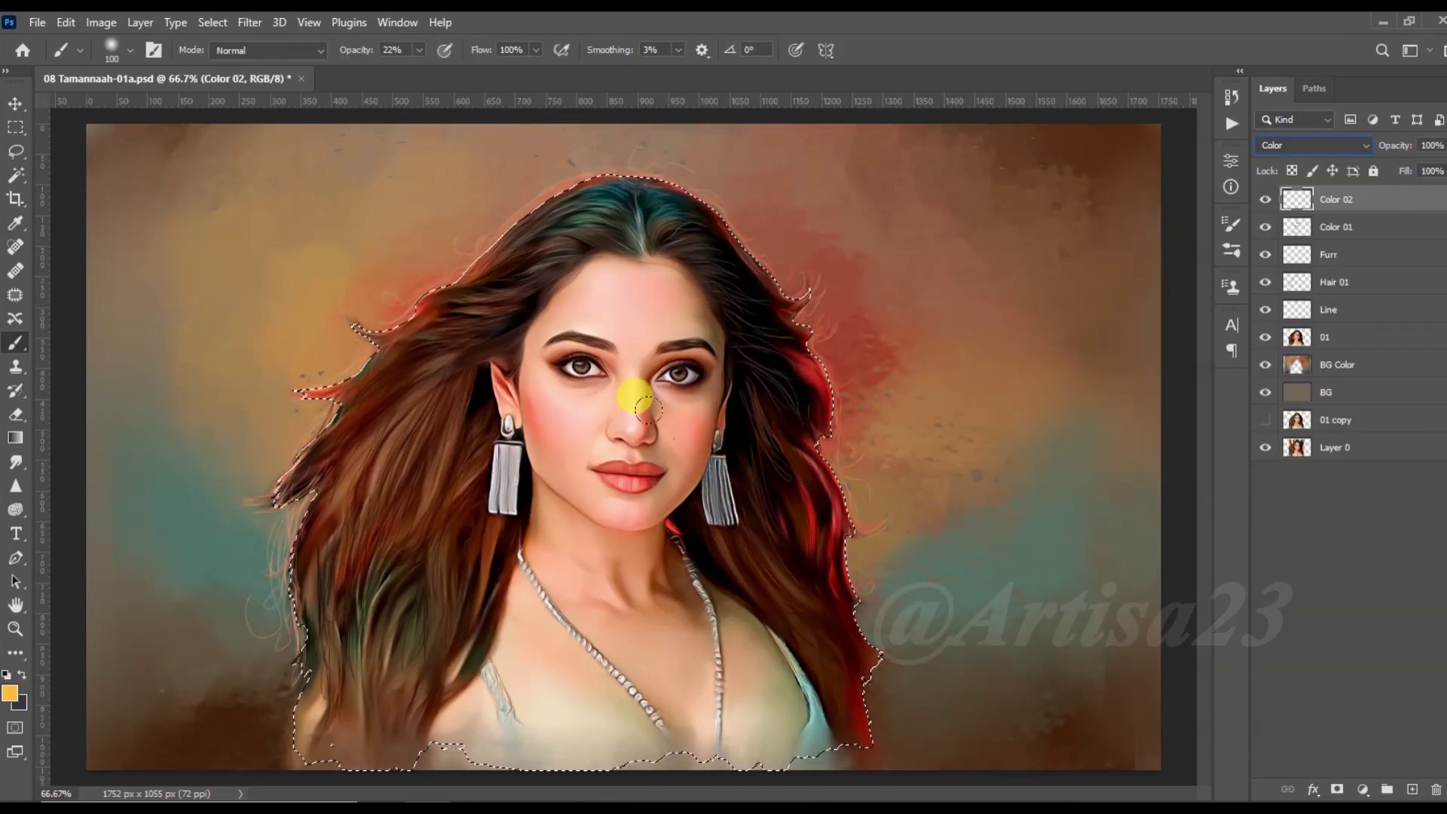
Step: Tint the nose, forehead, cheeks, chin and chest yellow
scroll(681, 493, up, 2)
mouse_move(662, 413)
mouse_down()
mouse_move(614, 394)
mouse_move(611, 320)
mouse_up()
drag(526, 371, 625, 462)
drag(606, 526, 701, 470)
mouse_move(712, 390)
mouse_down()
mouse_move(642, 233)
mouse_move(640, 251)
mouse_up()
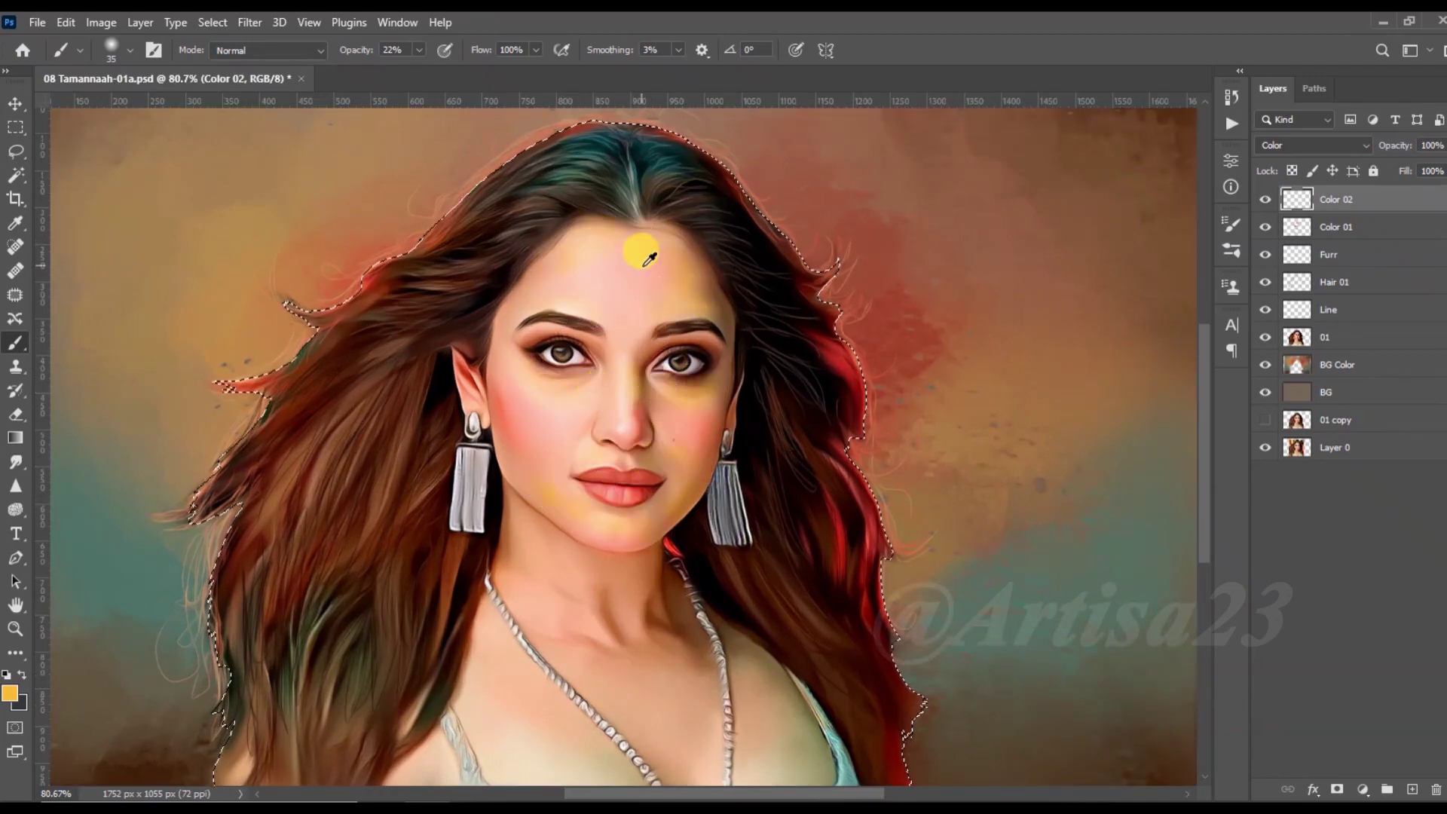
scroll(675, 441, down, 1)
mouse_move(717, 656)
mouse_down()
mouse_move(691, 698)
mouse_move(533, 669)
mouse_move(604, 637)
mouse_move(581, 539)
mouse_move(515, 624)
mouse_up()
Step: Deselect and smudge the yellow tint softly across the chest
key(ctrl+d)
key(bracketright)
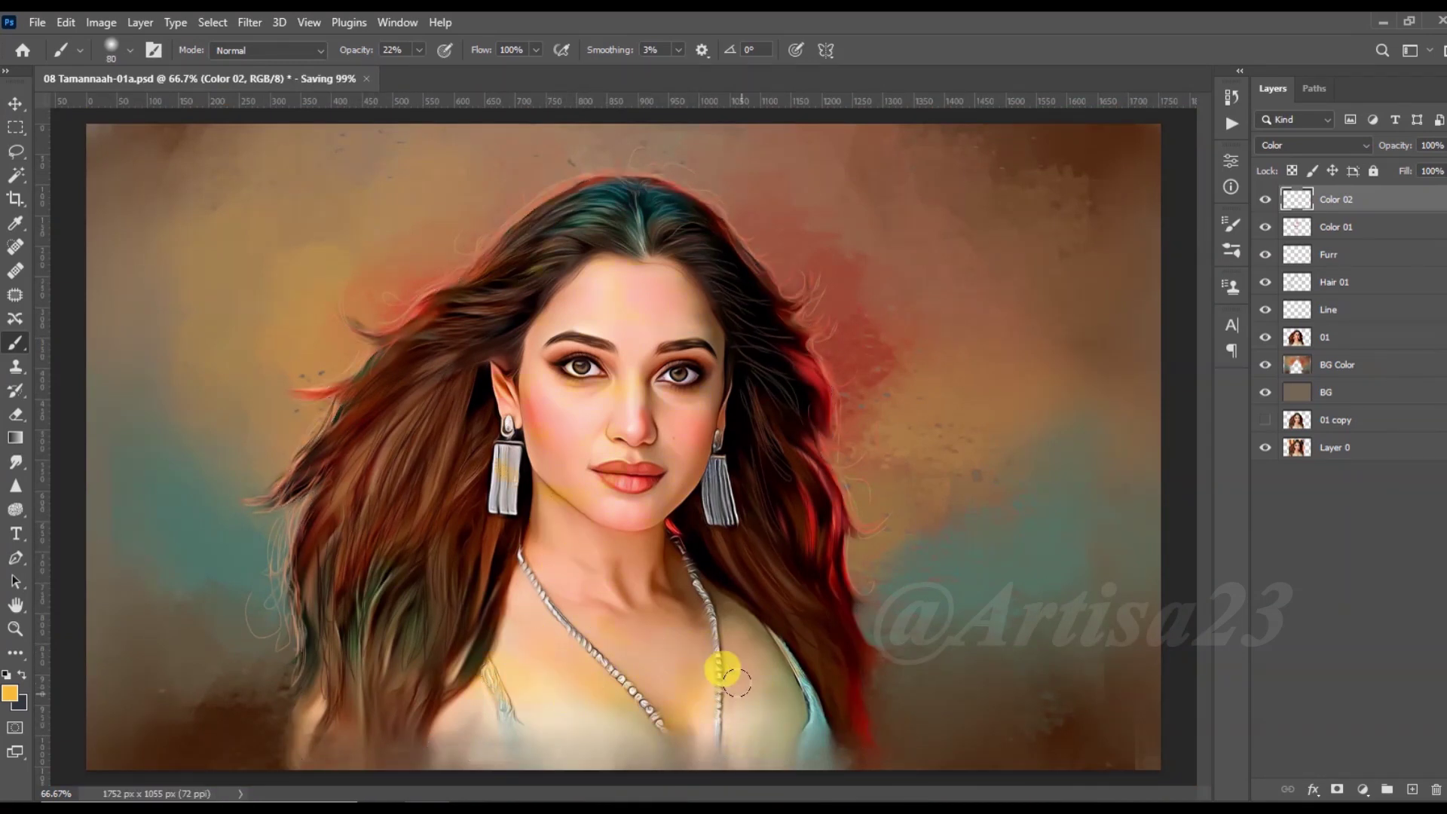
key(r)
drag(600, 700, 741, 664)
scroll(581, 588, up, 3)
key(bracketleft)
key(bracketleft)
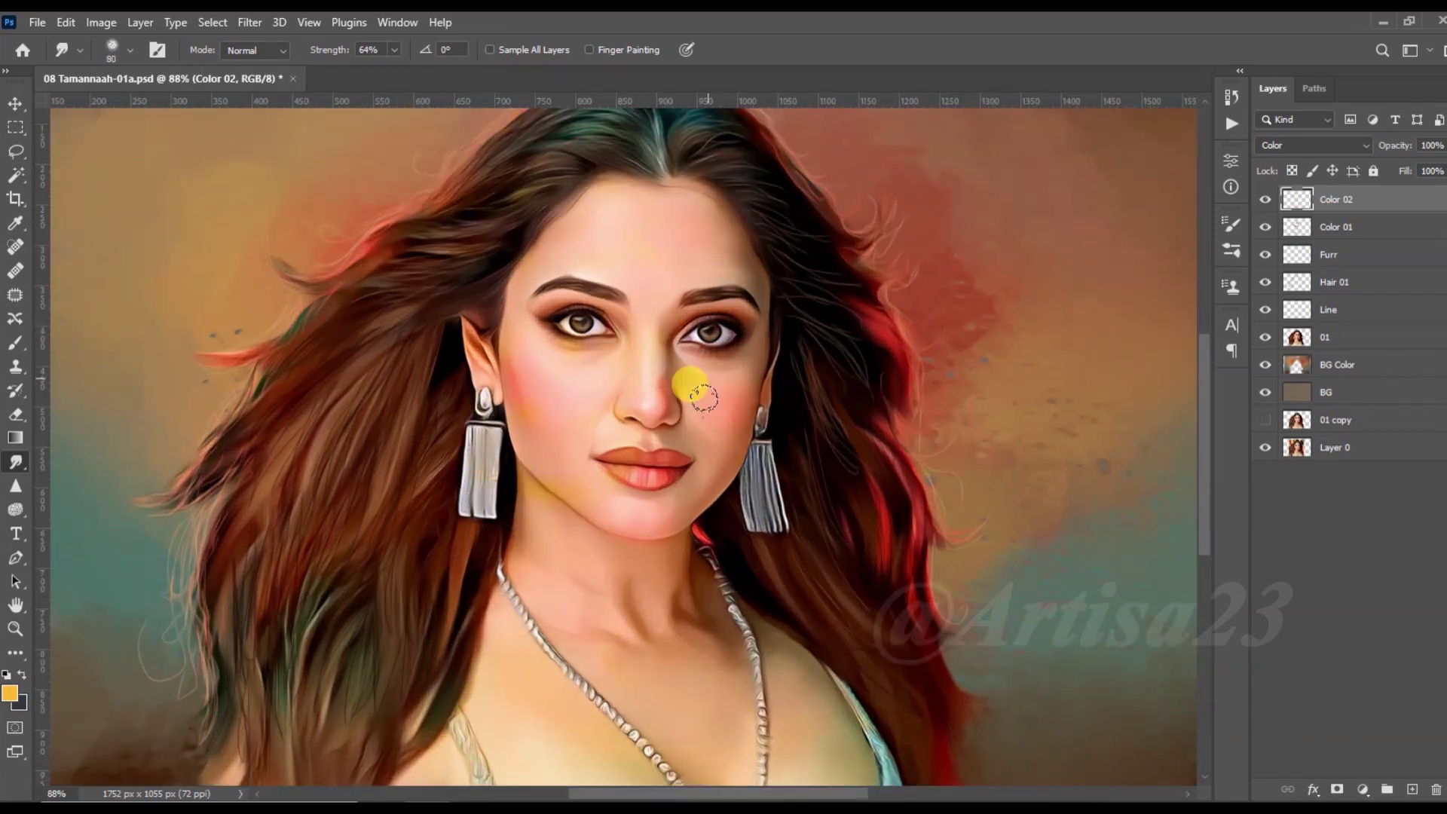
key(b)
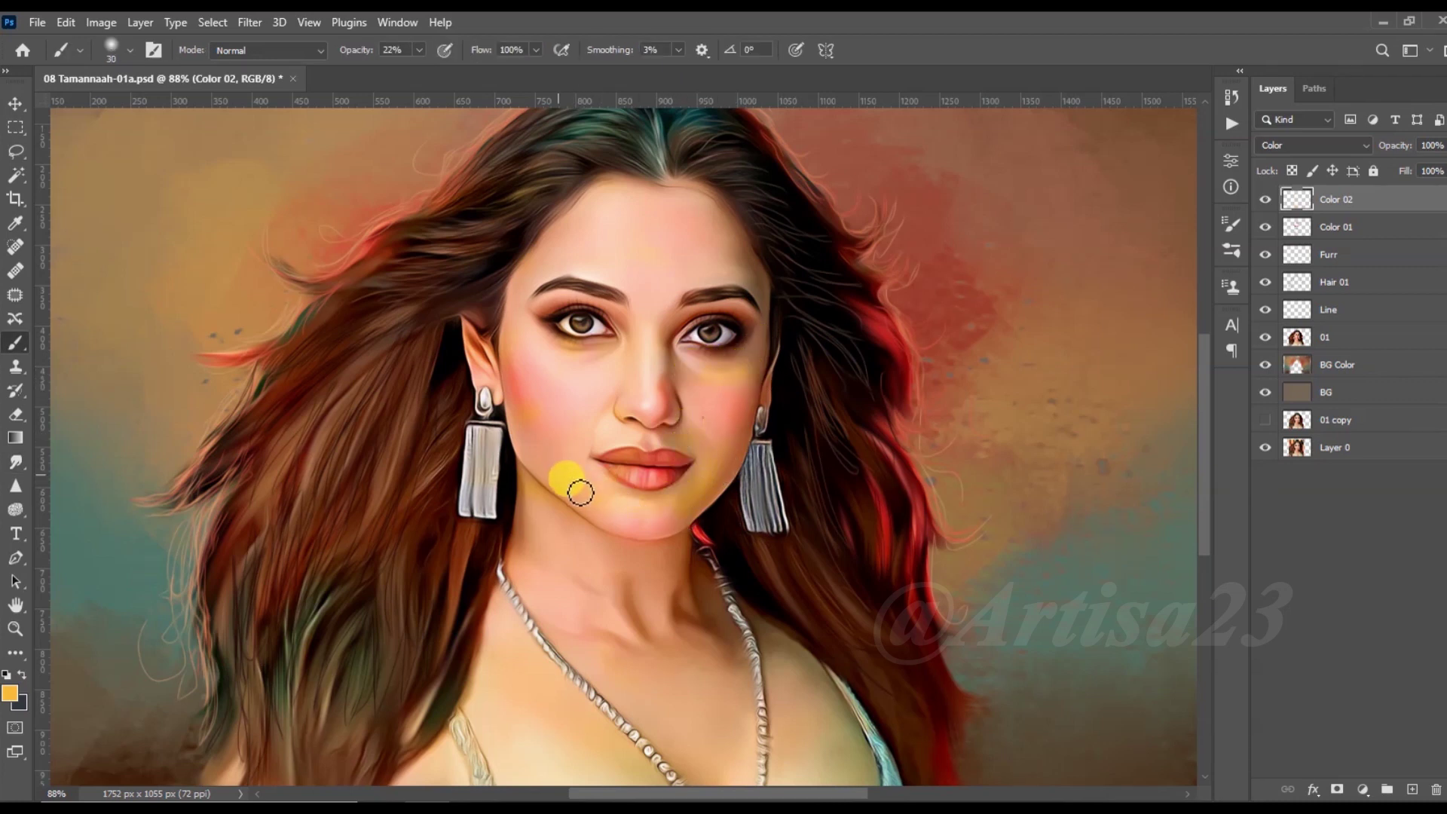
click(15, 461)
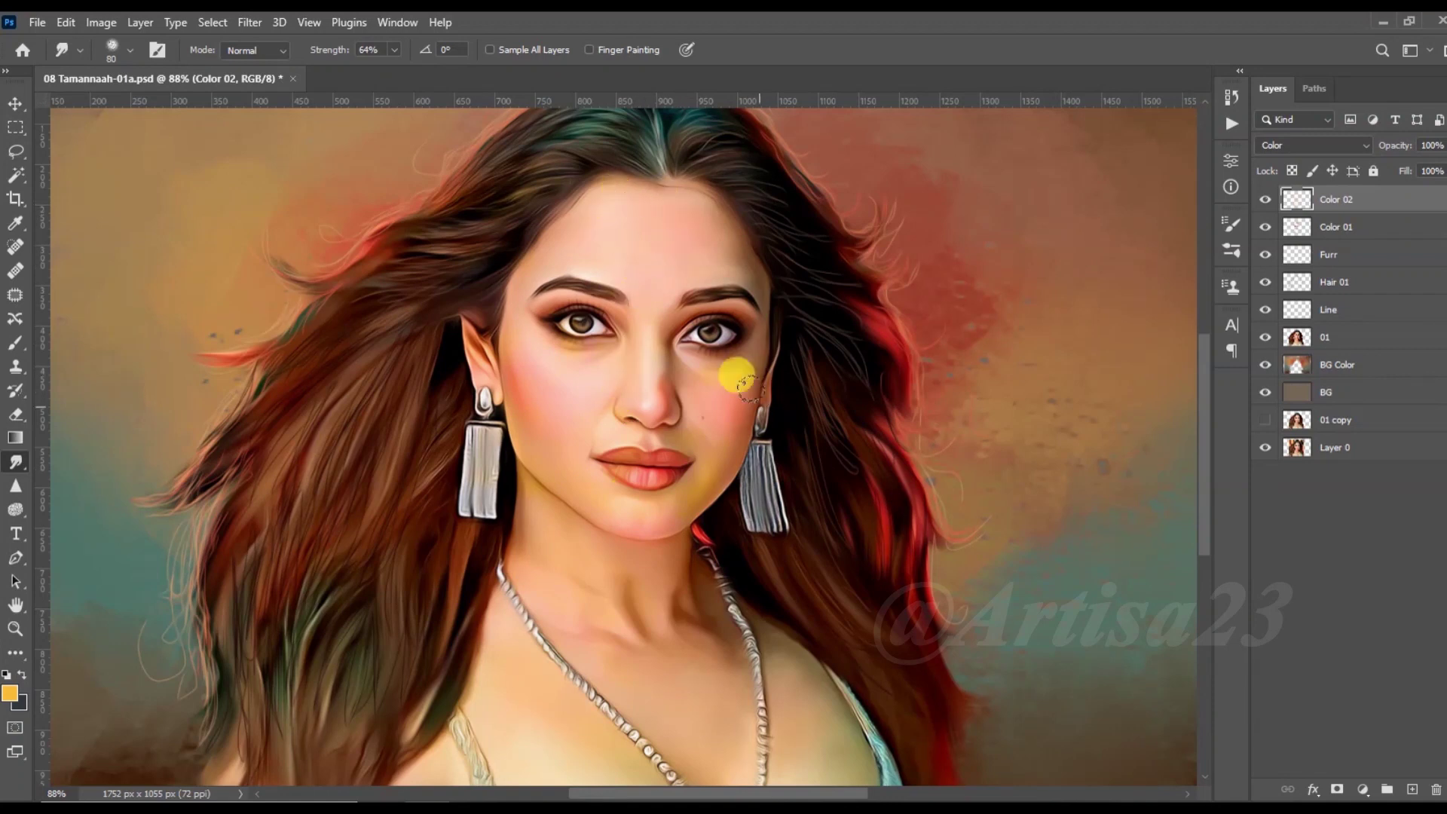
scroll(608, 452, down, 2)
key(b)
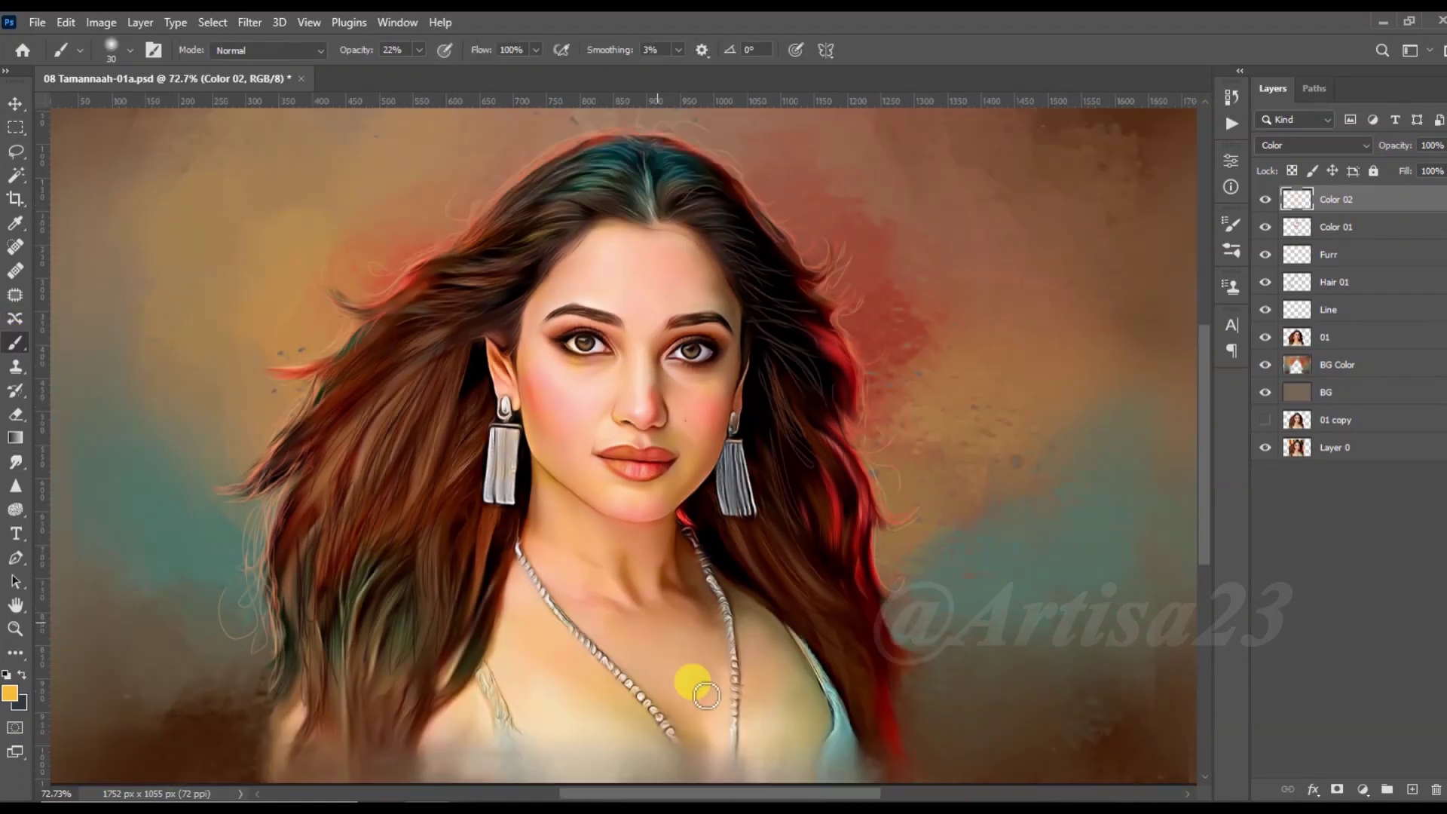
Step: Select the Color 01 layer and pick a red painting colour
click(1336, 227)
click(10, 691)
click(365, 407)
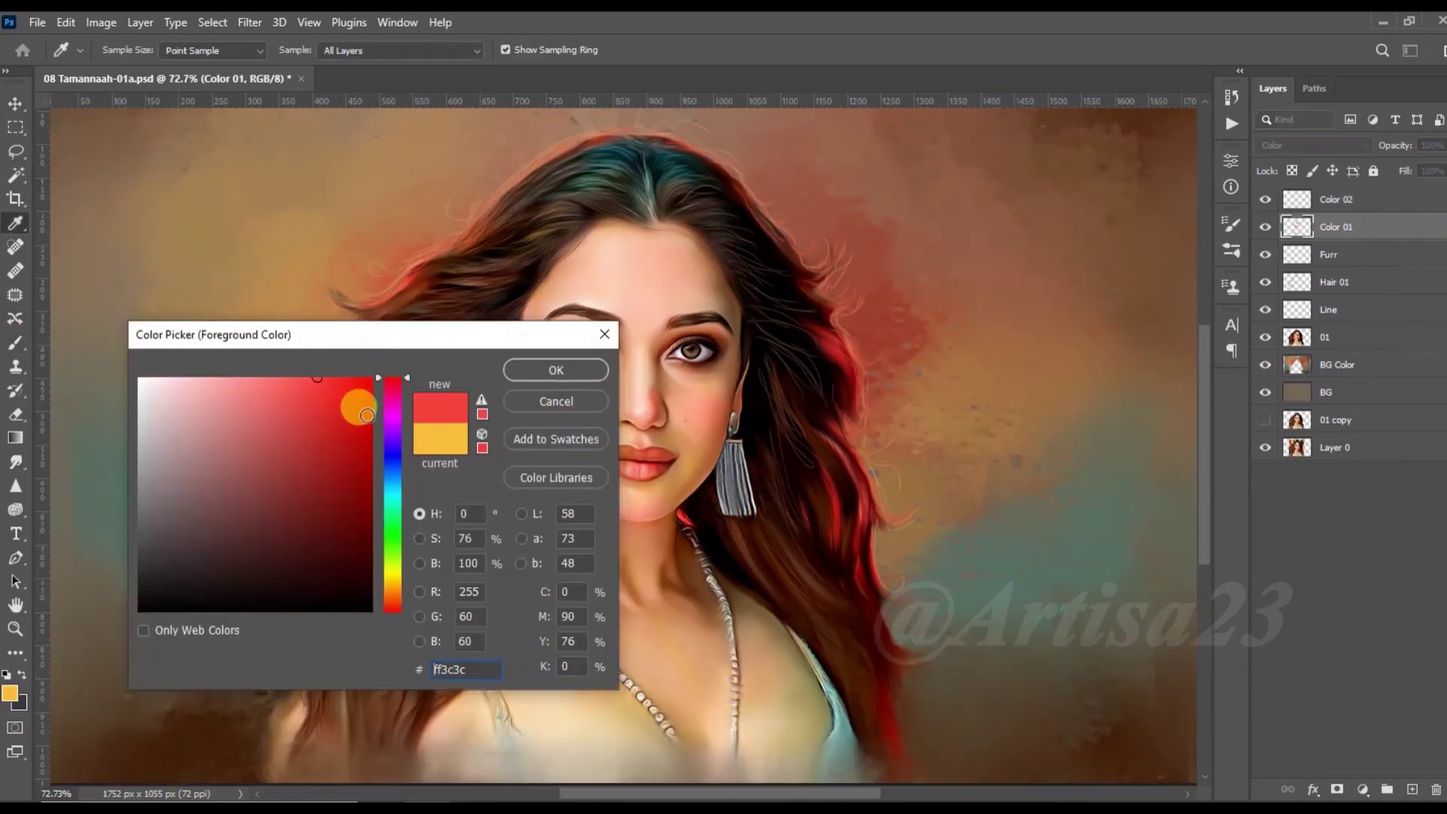
Step: Smudge red on Color 01 with a larger brush, then add a new layer named Color 03
click(580, 385)
key(bracketright)
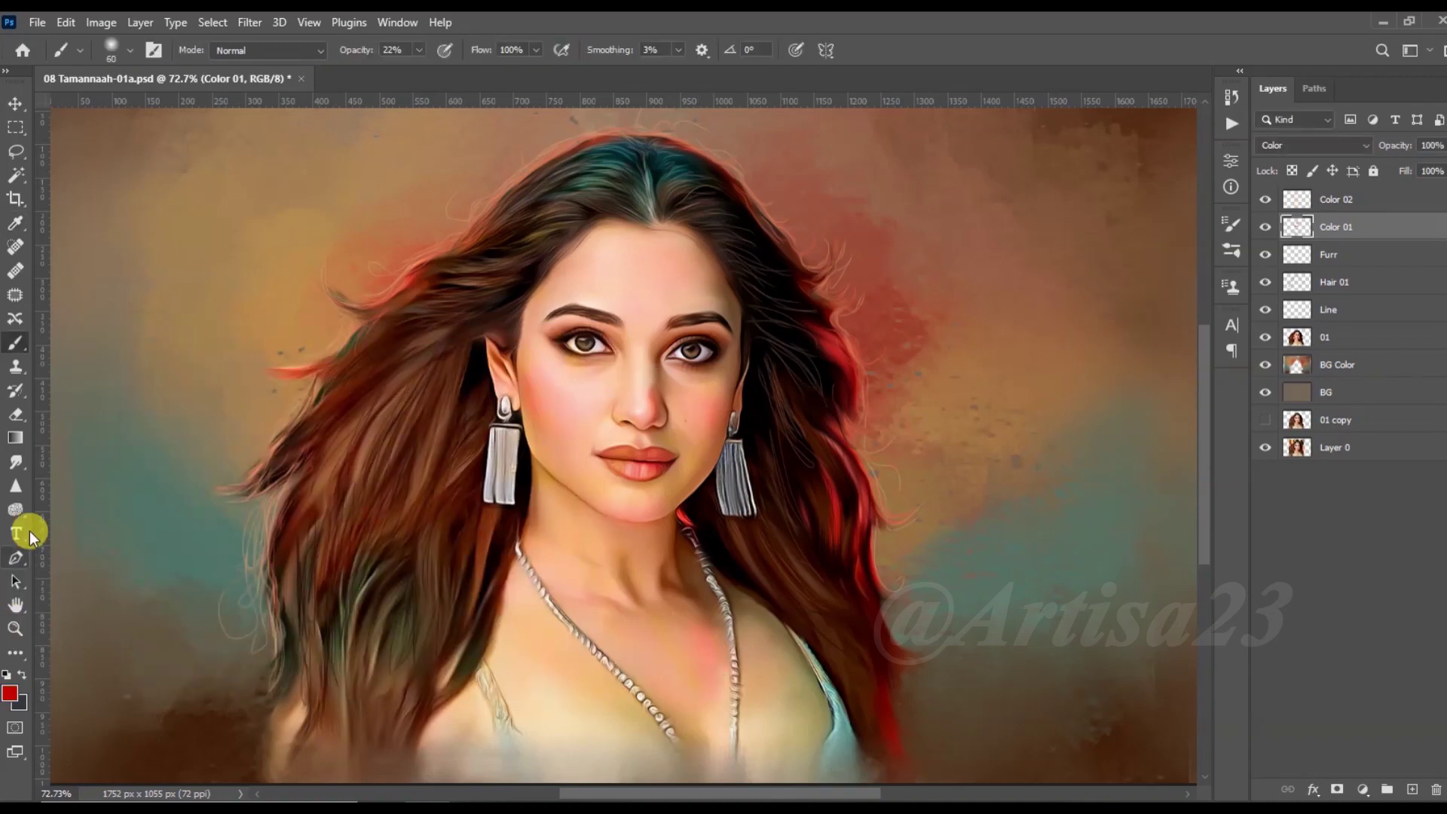
click(15, 462)
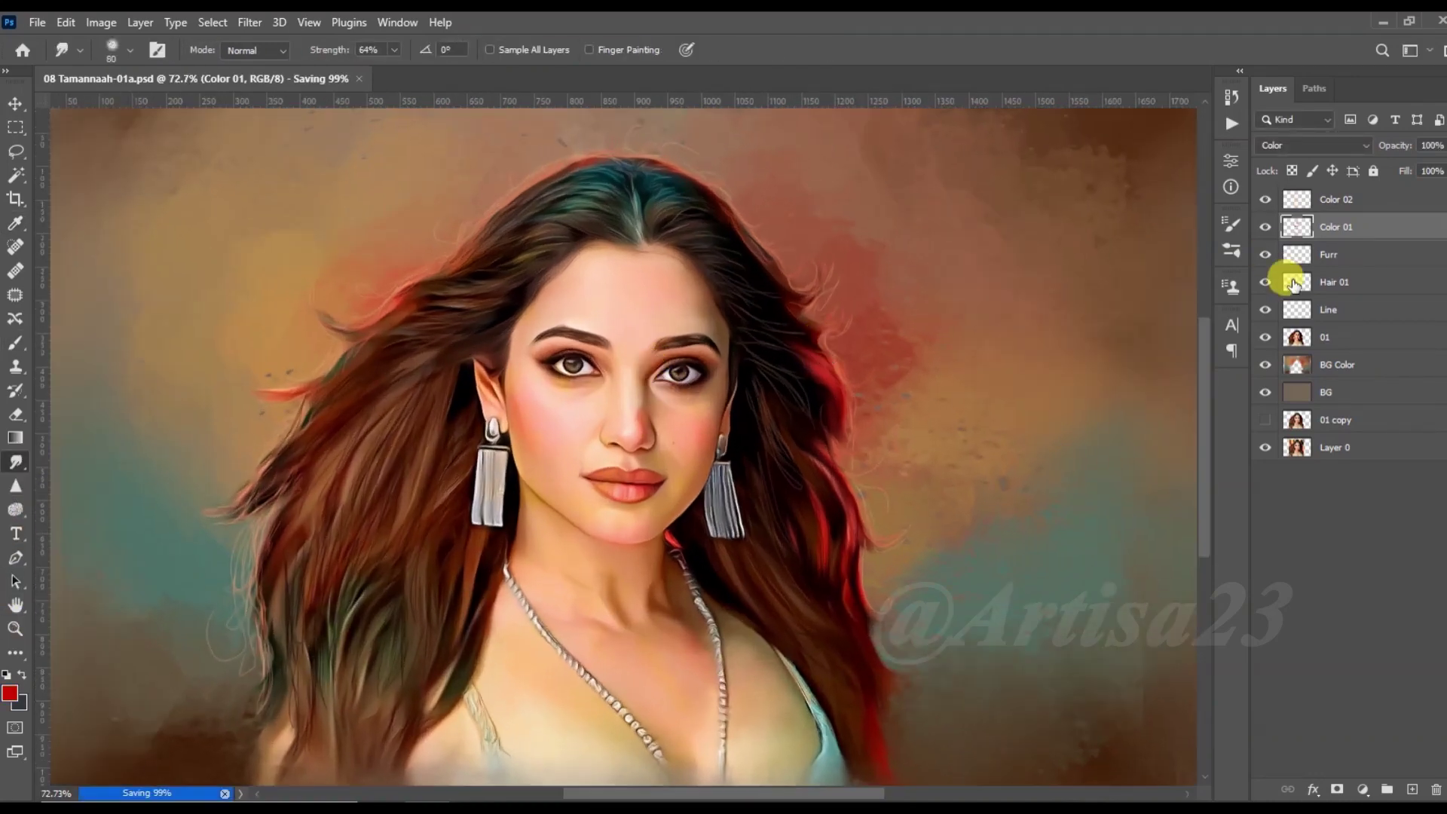
click(1411, 789)
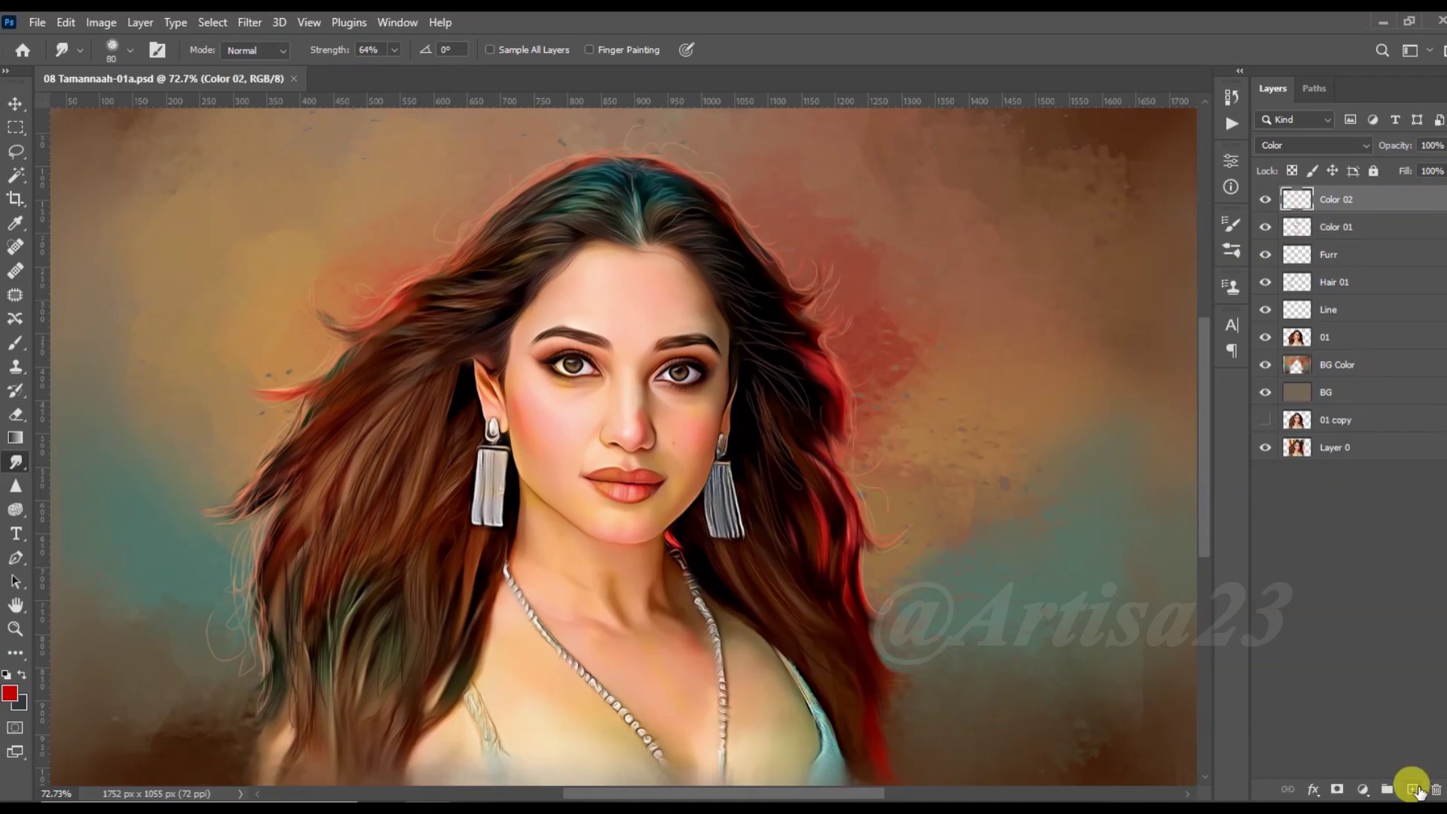
double_click(1334, 207)
key(Escape)
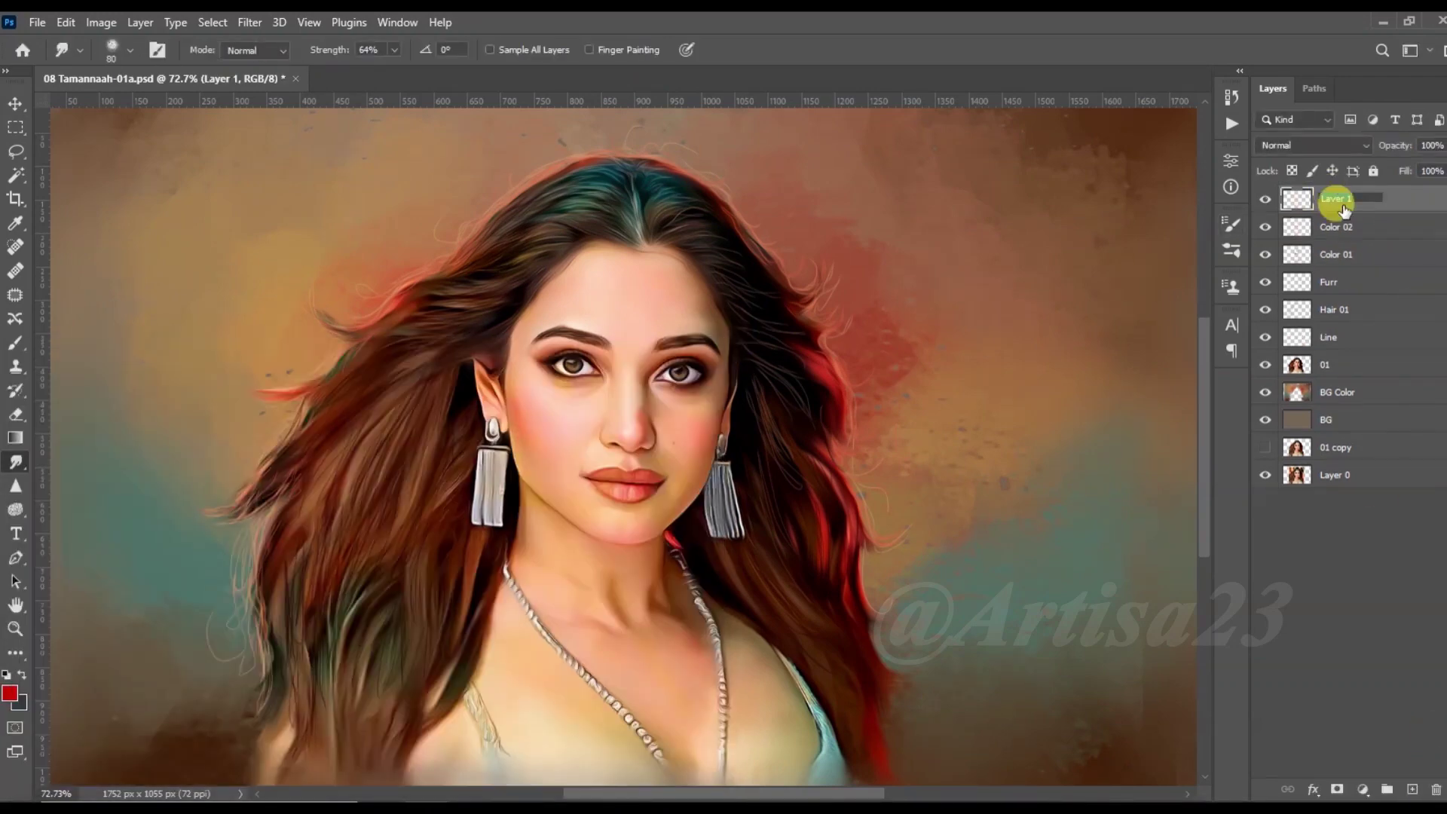
text(3)
key(Return)
Step: Choose a muted green painting colour and set Color 03 to Color blending
click(15, 342)
click(10, 692)
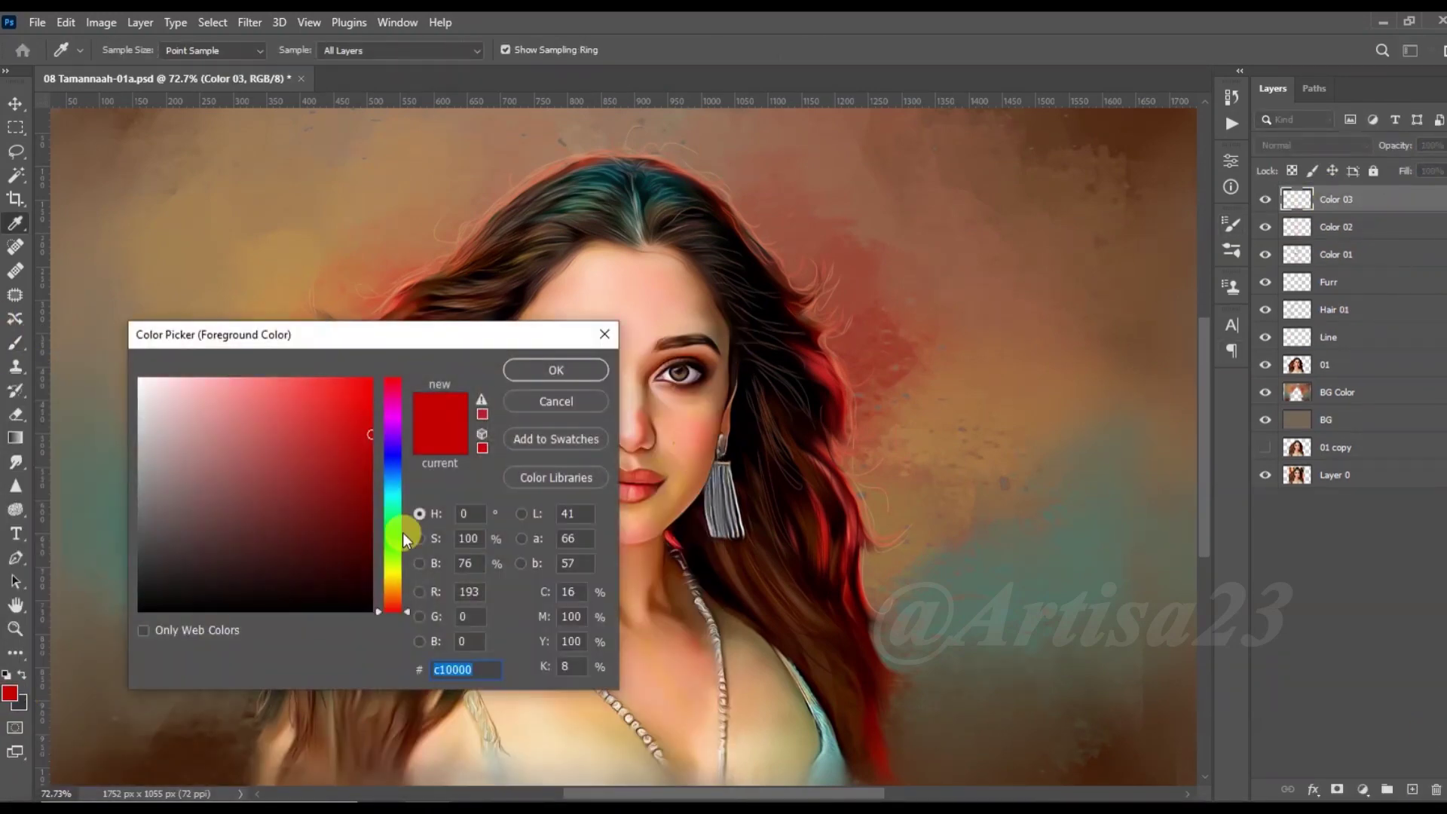
click(395, 509)
click(213, 475)
click(556, 369)
click(1311, 145)
click(1311, 577)
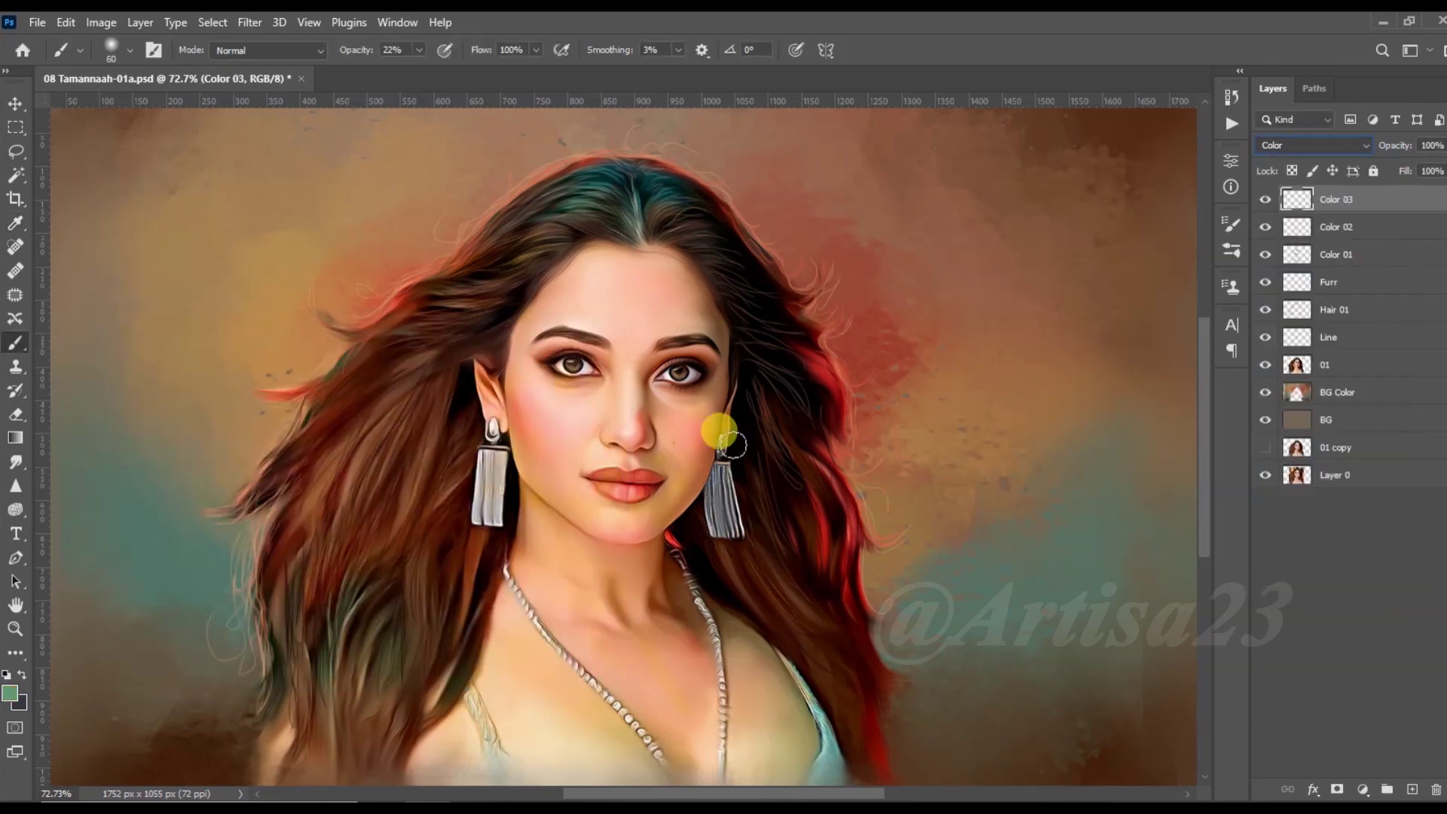
key(v)
Step: Paint the green tint, select Color 01, save the document, and add a new layer
scroll(590, 475, up, 3)
click(15, 342)
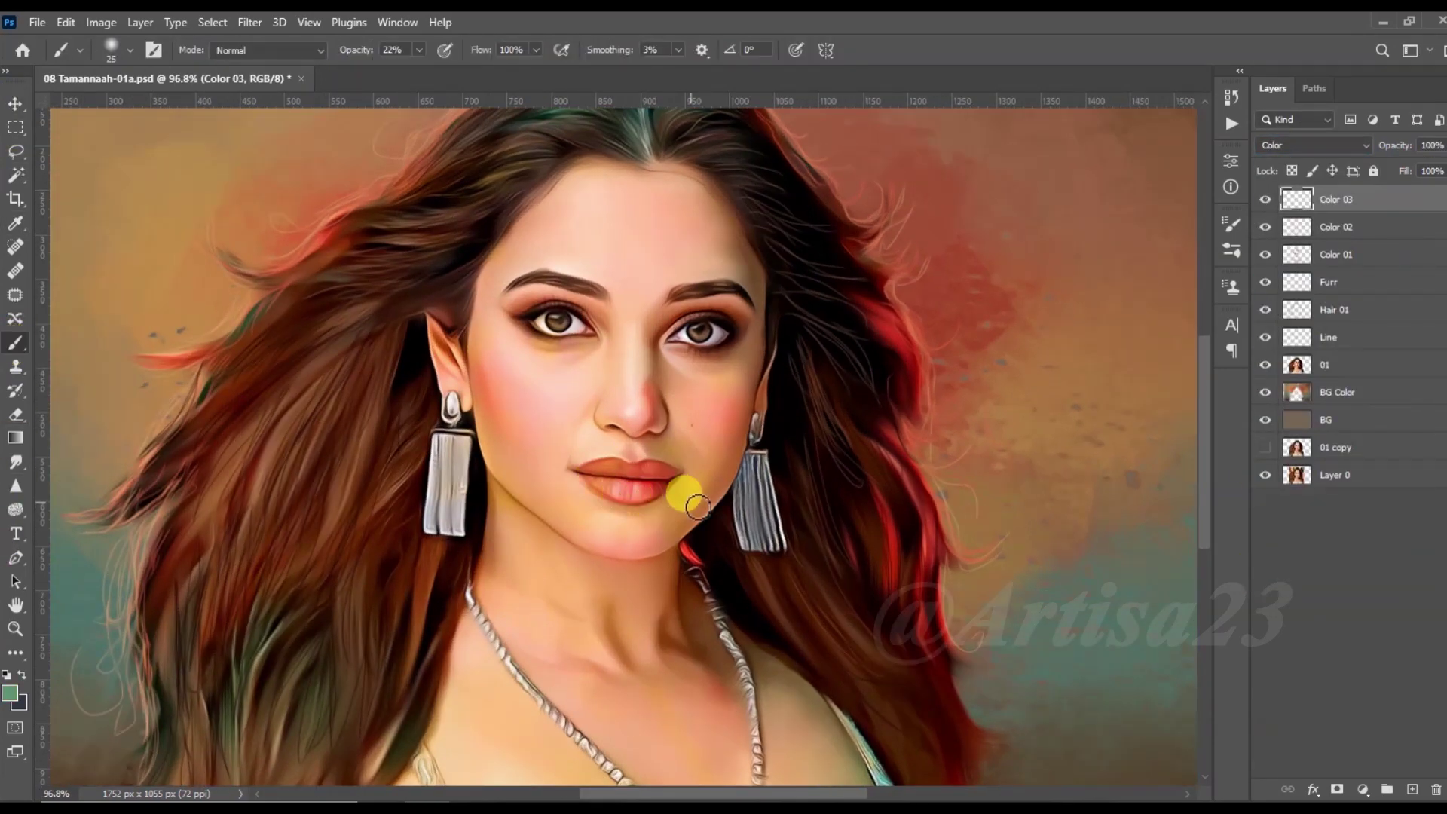
scroll(658, 528, down, 2)
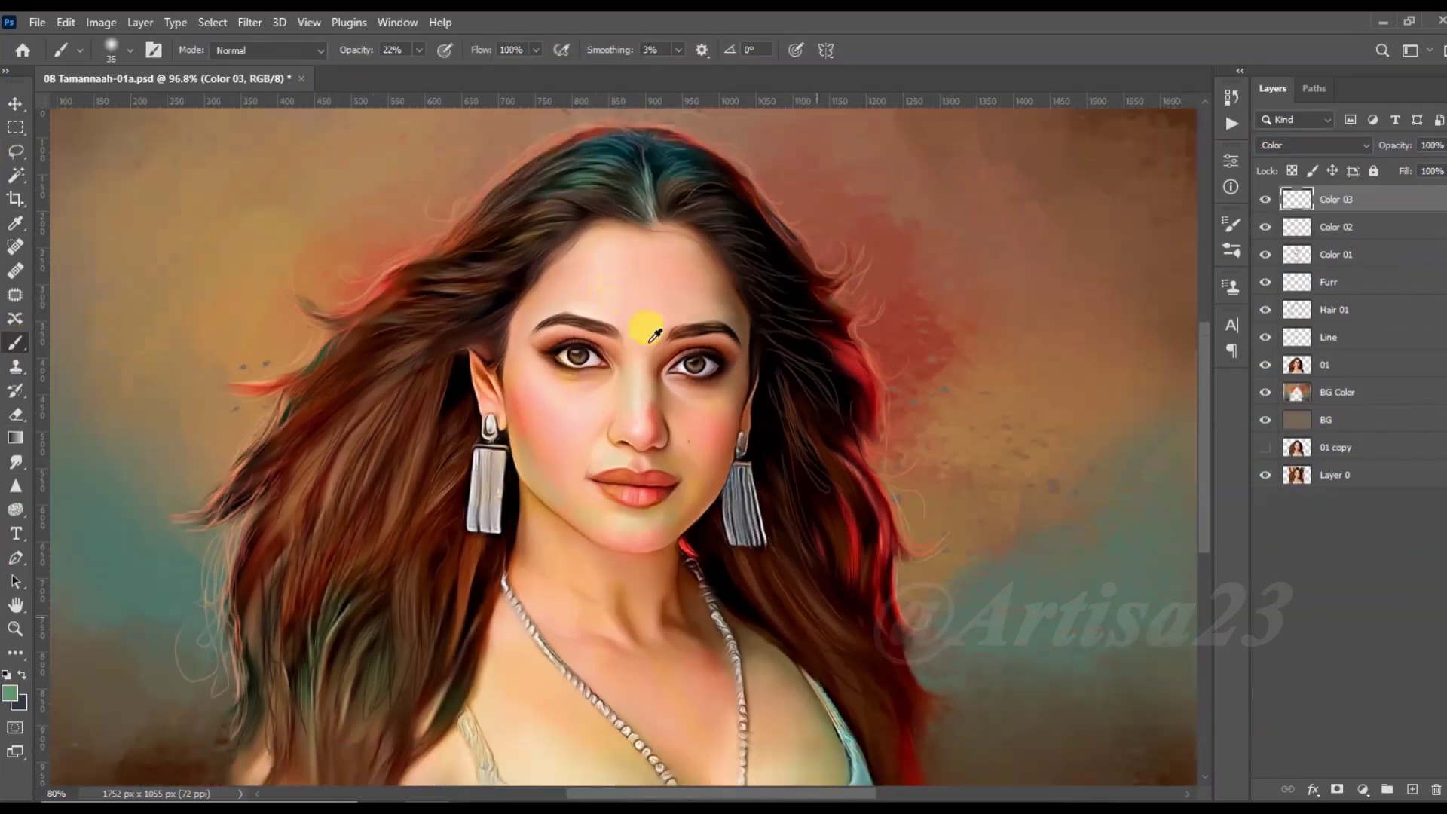
scroll(608, 555, down, 2)
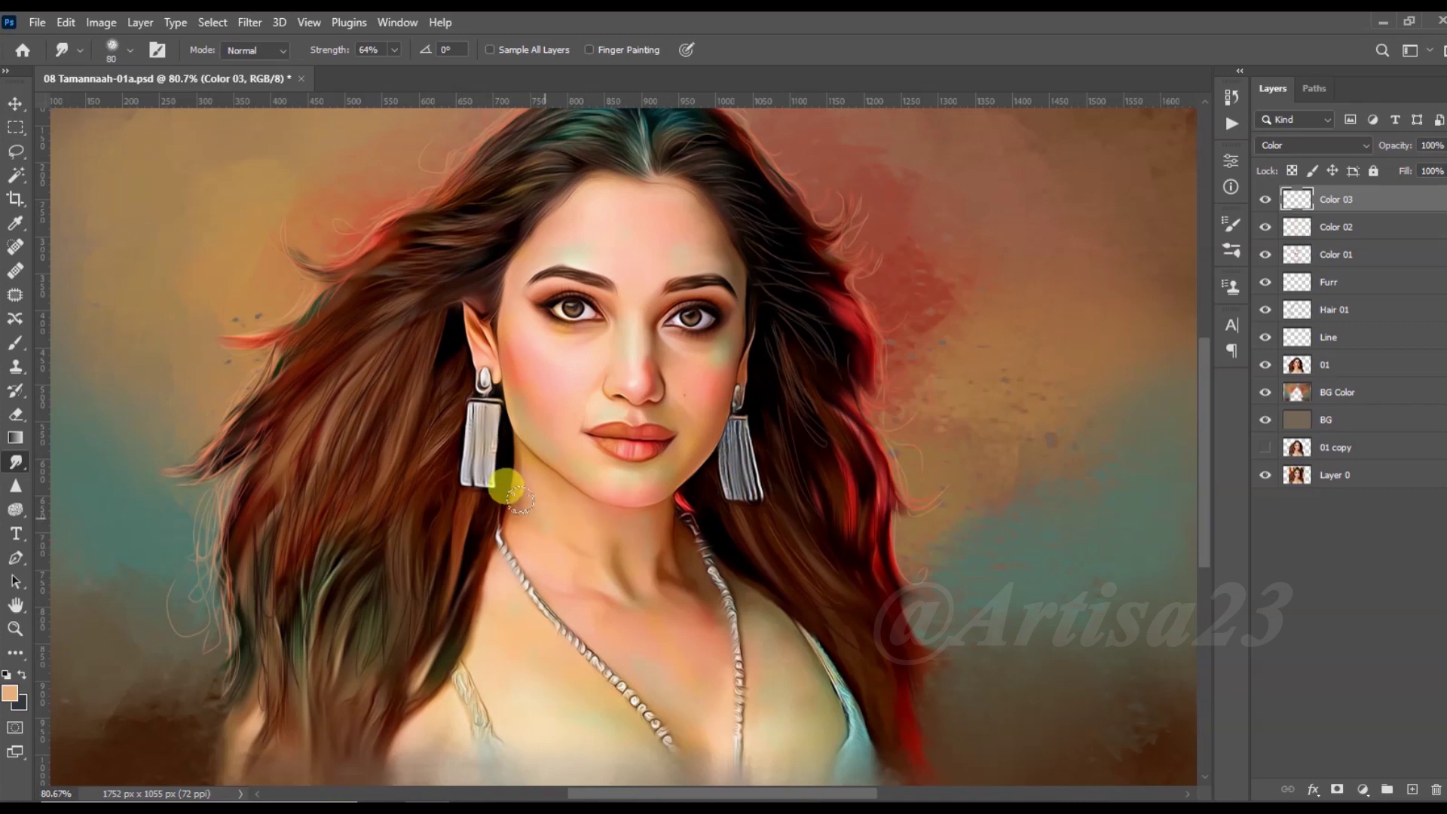
scroll(636, 449, up, 1)
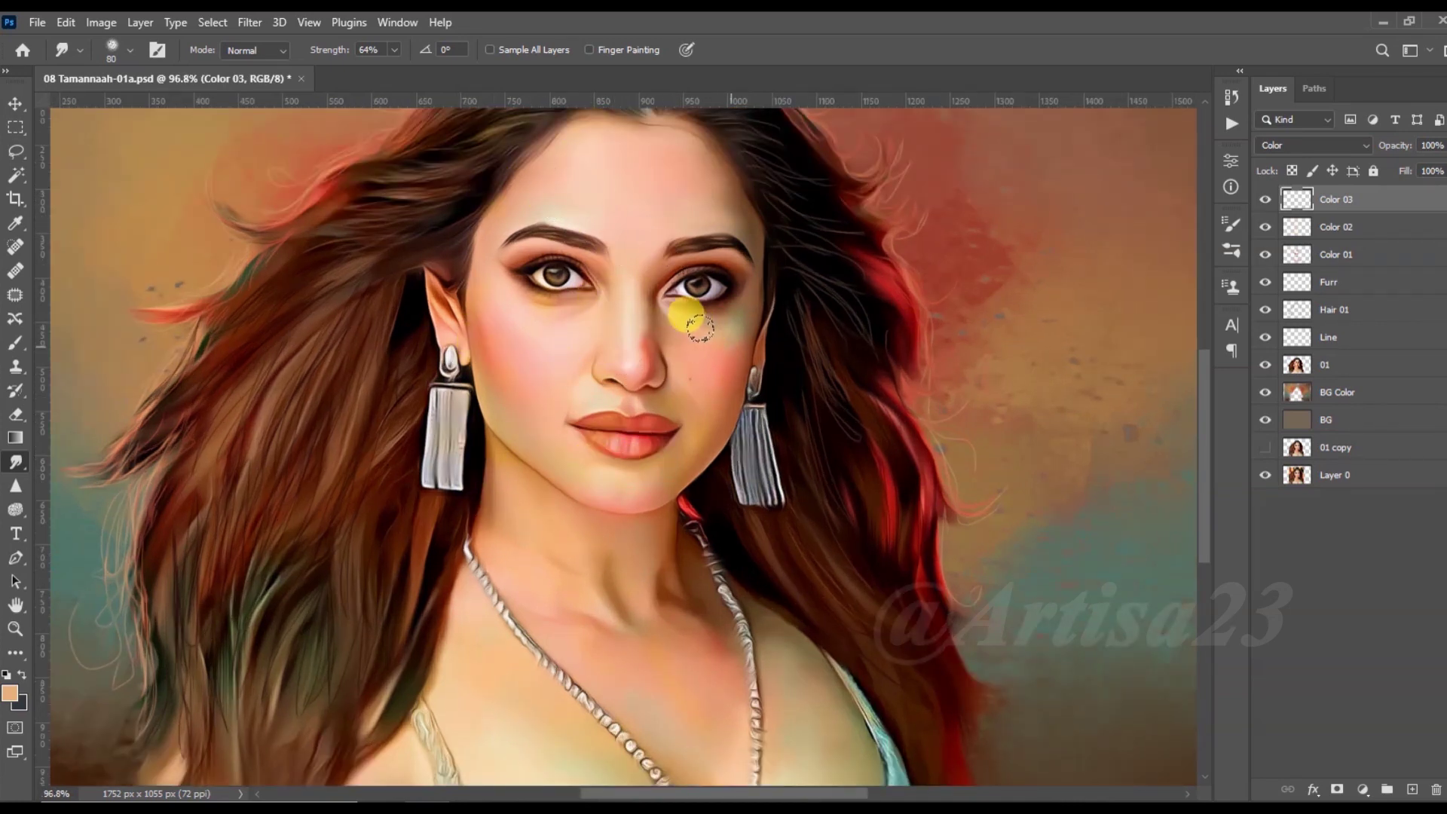
ctrl+click(1034, 289)
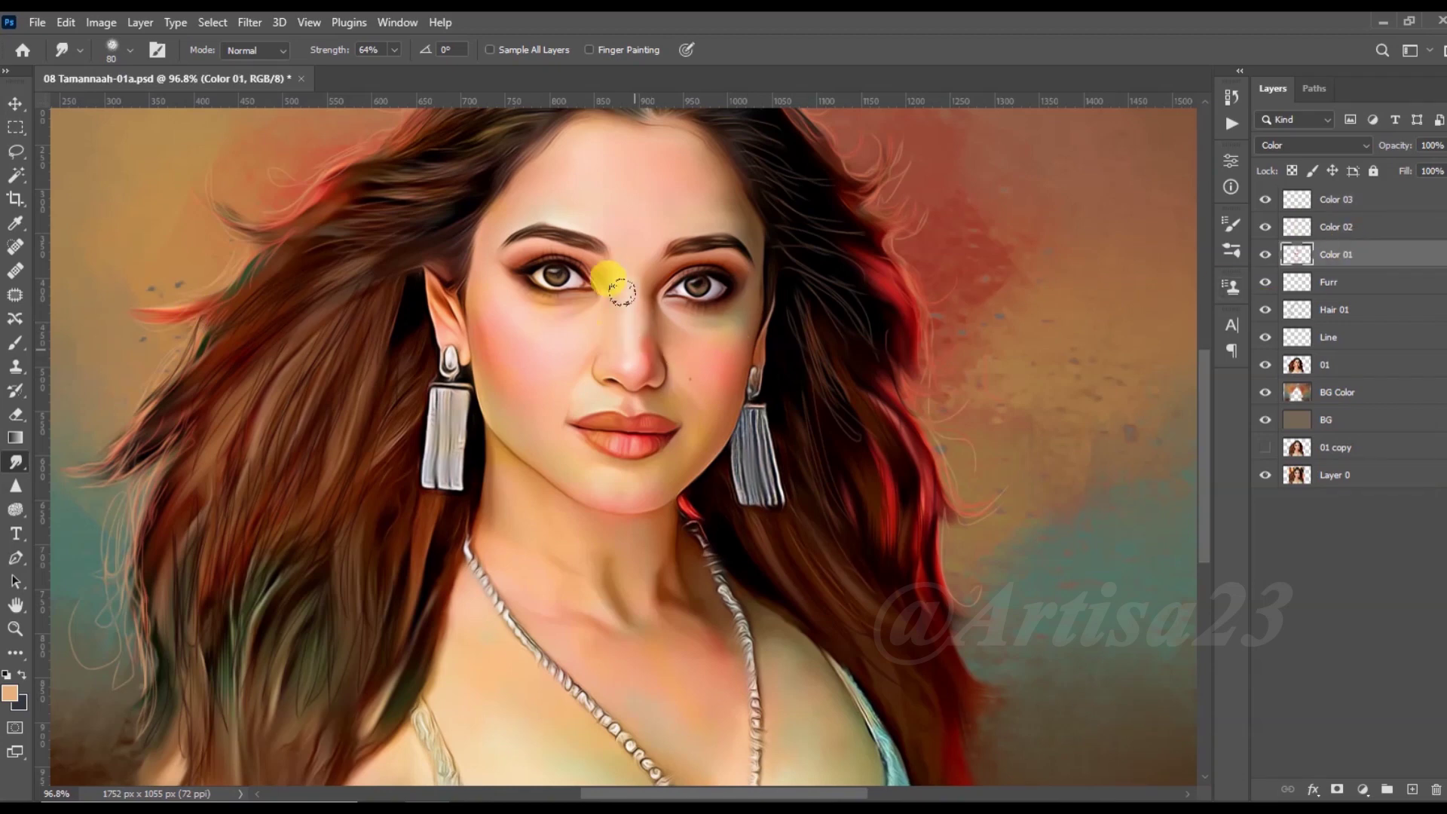
scroll(642, 416, down, 2)
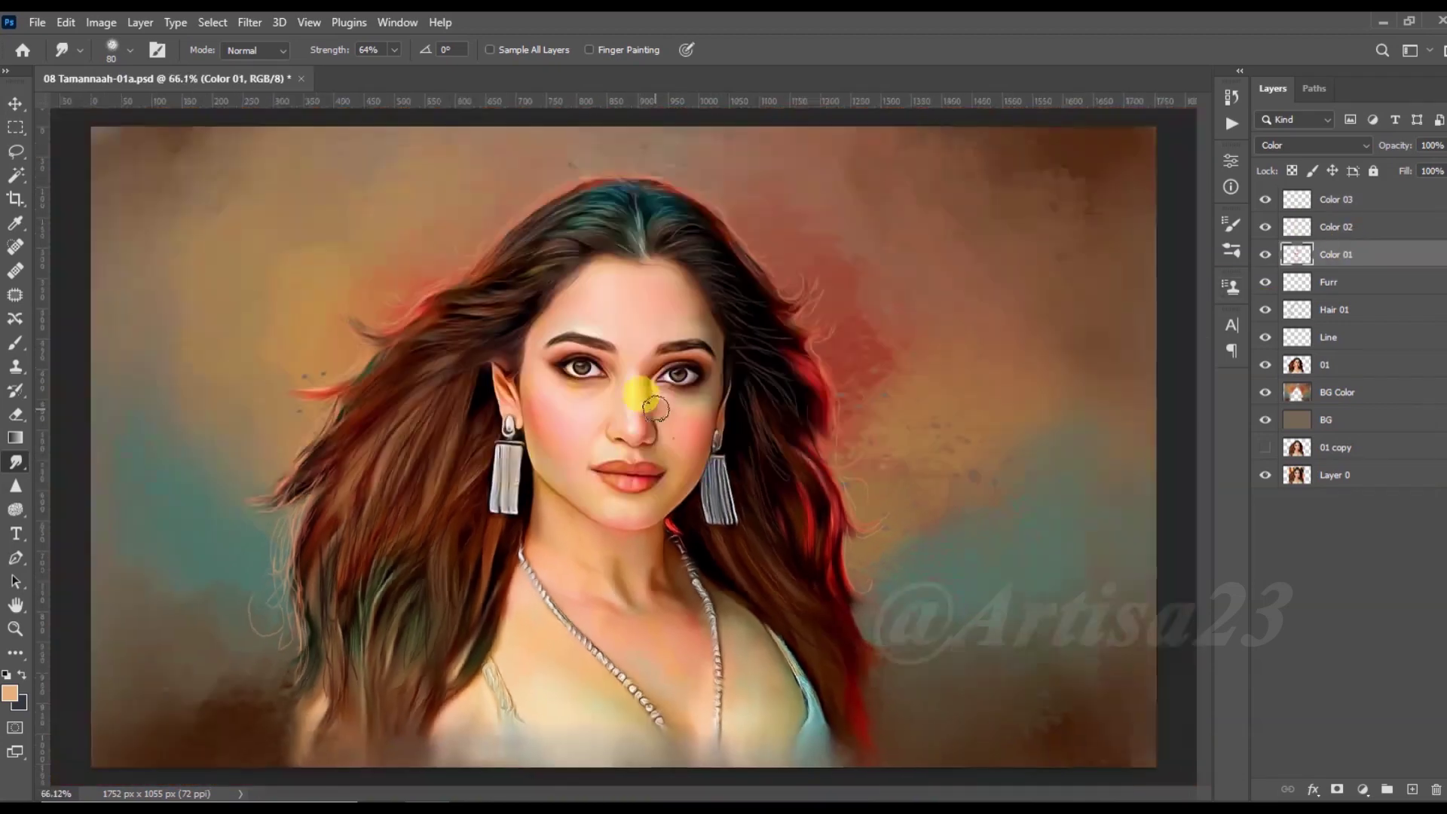
scroll(640, 381, down, 1)
key(ctrl+s)
click(1412, 788)
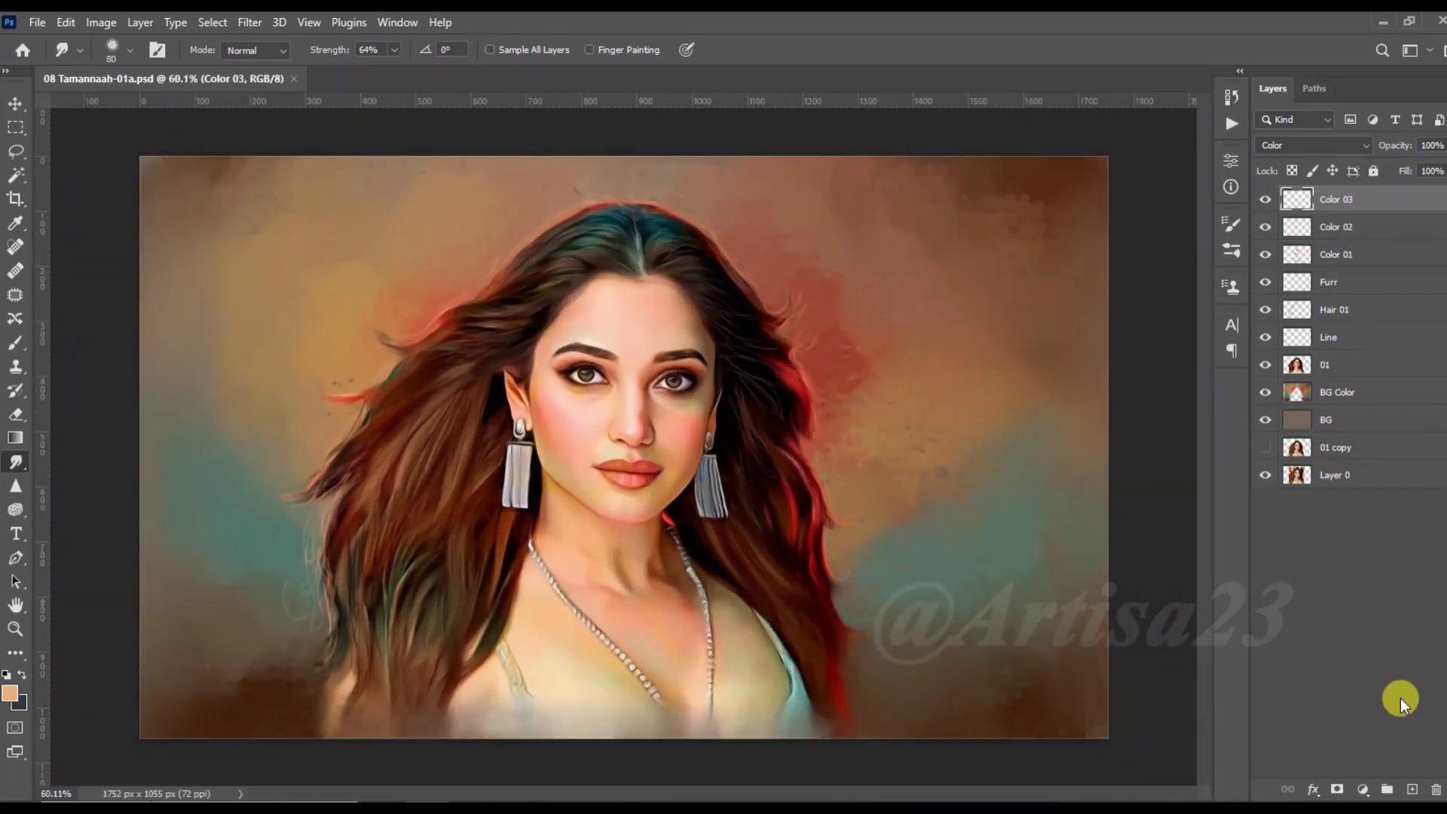
double_click(1335, 198)
text(Light)
Step: Finish naming the layer Light and choose a light pink painting colour
key(Return)
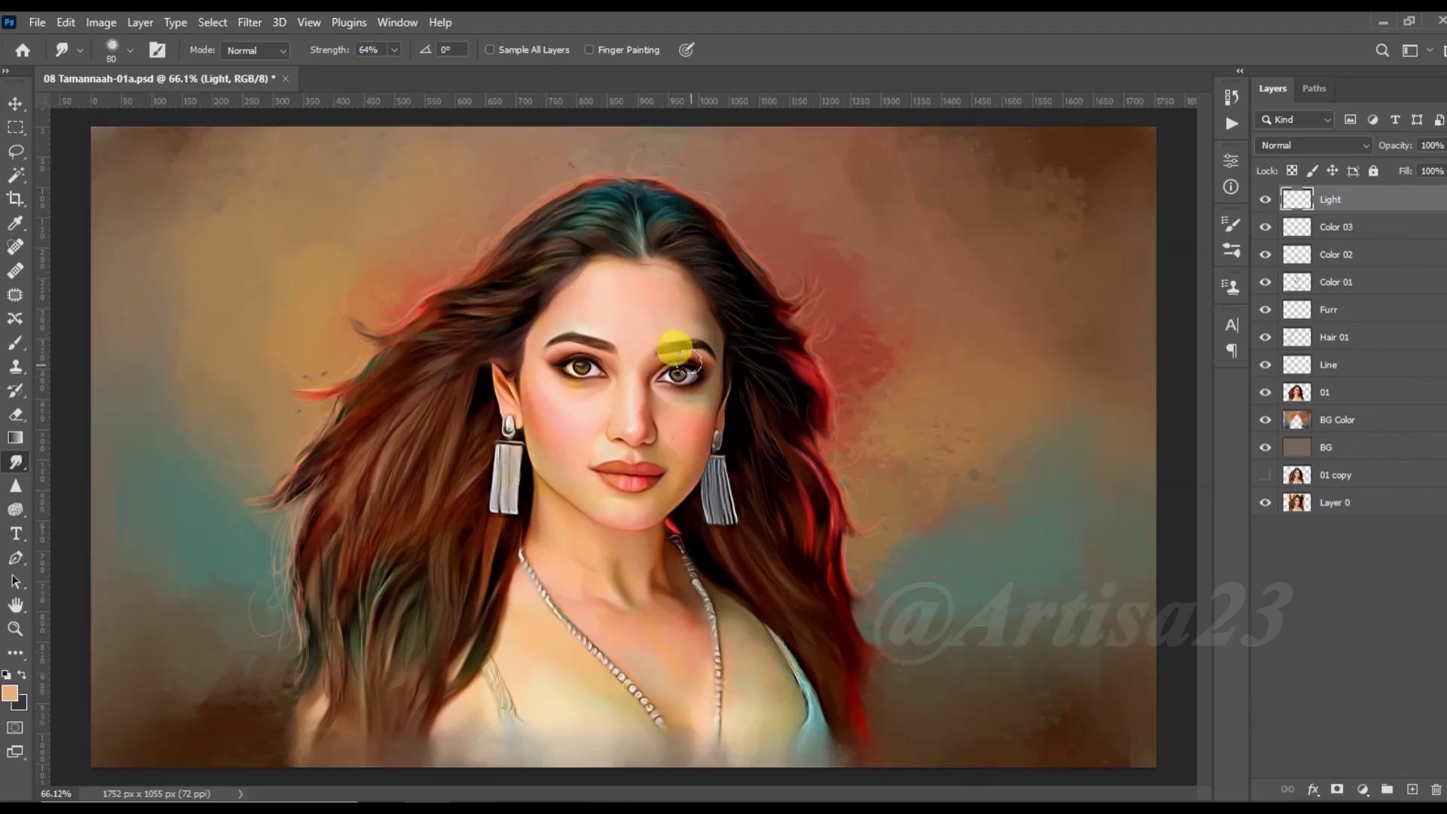
scroll(678, 349, up, 2)
click(15, 341)
scroll(525, 371, up, 1)
click(10, 691)
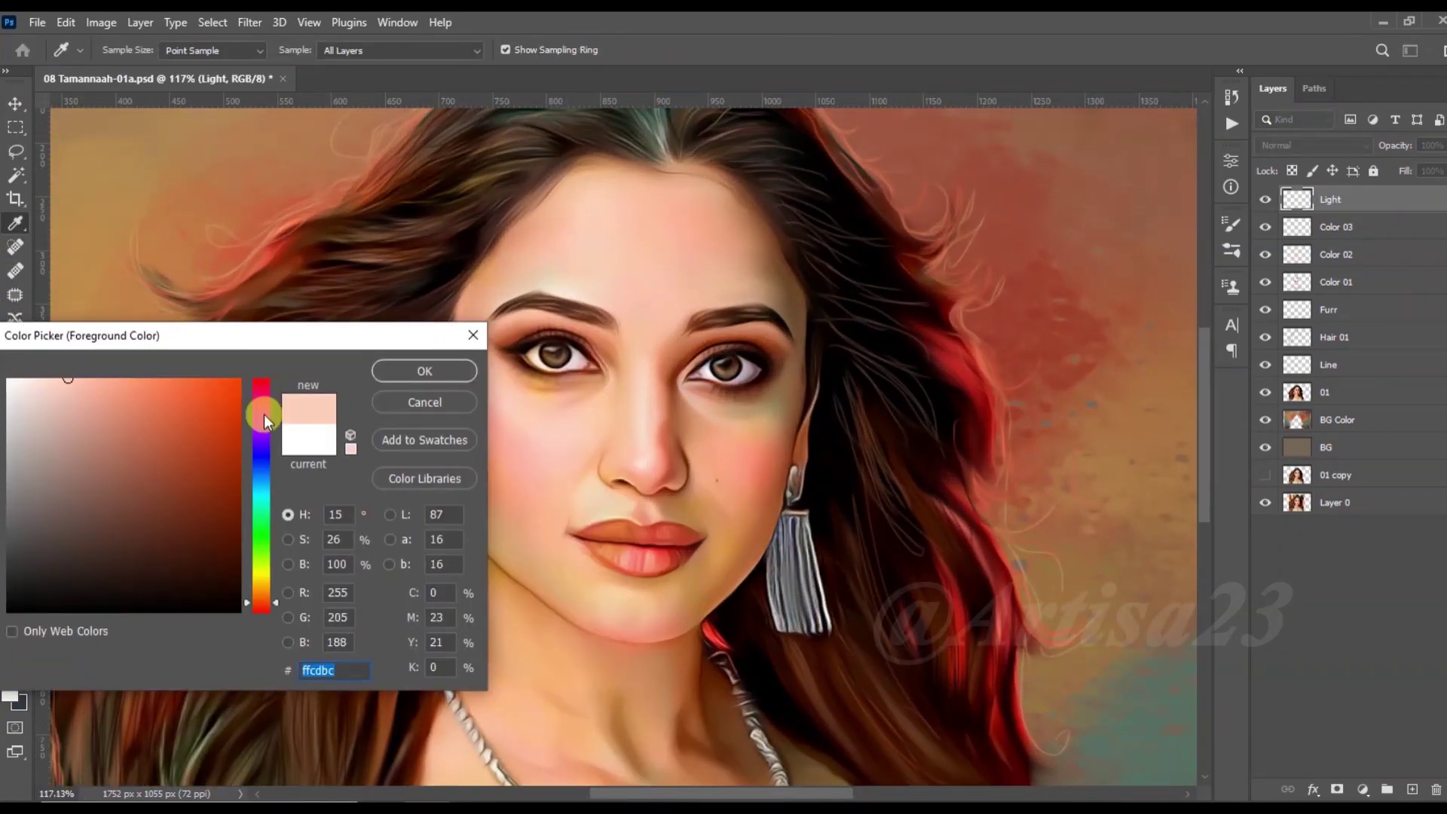
click(264, 421)
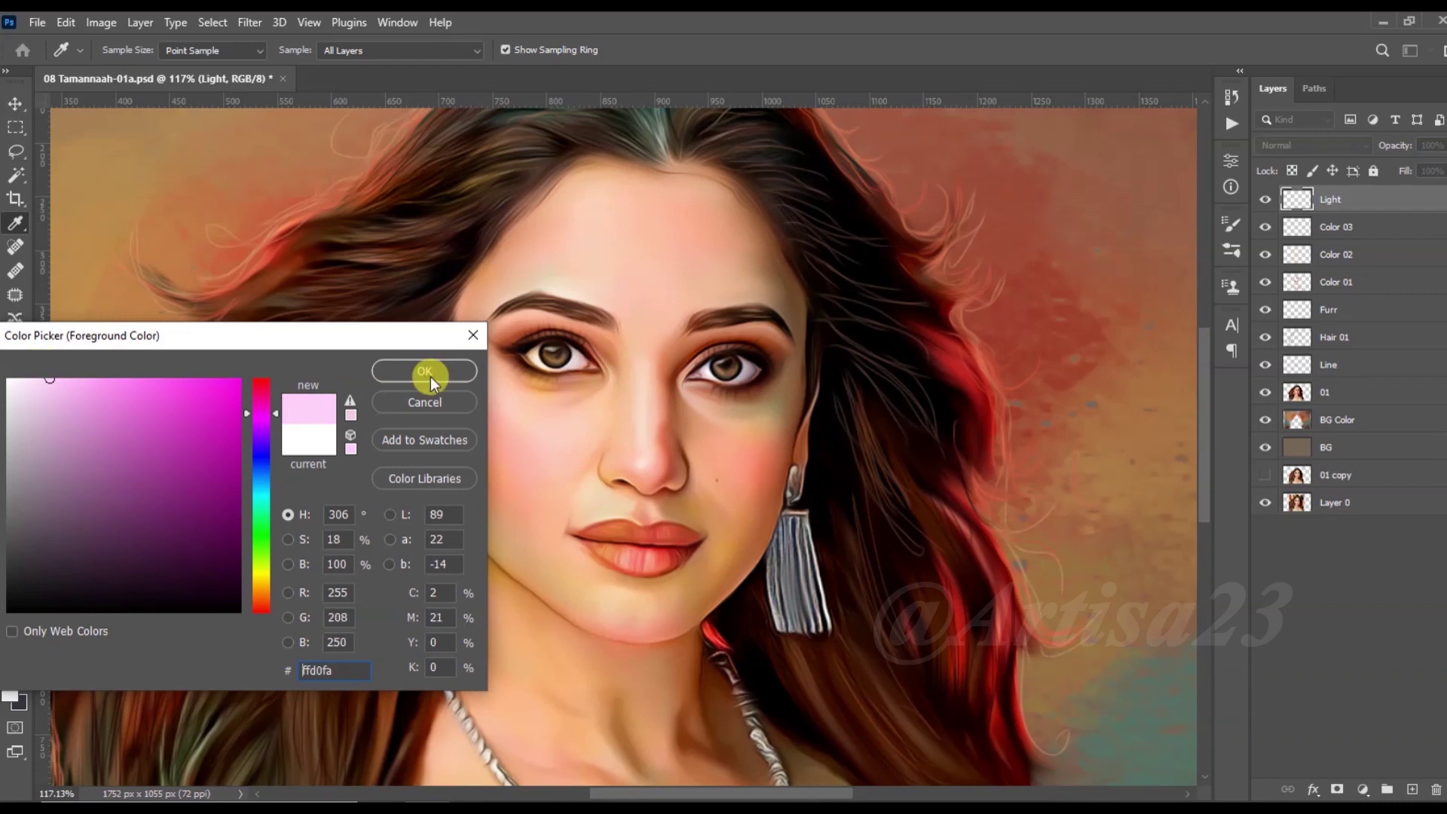
click(429, 370)
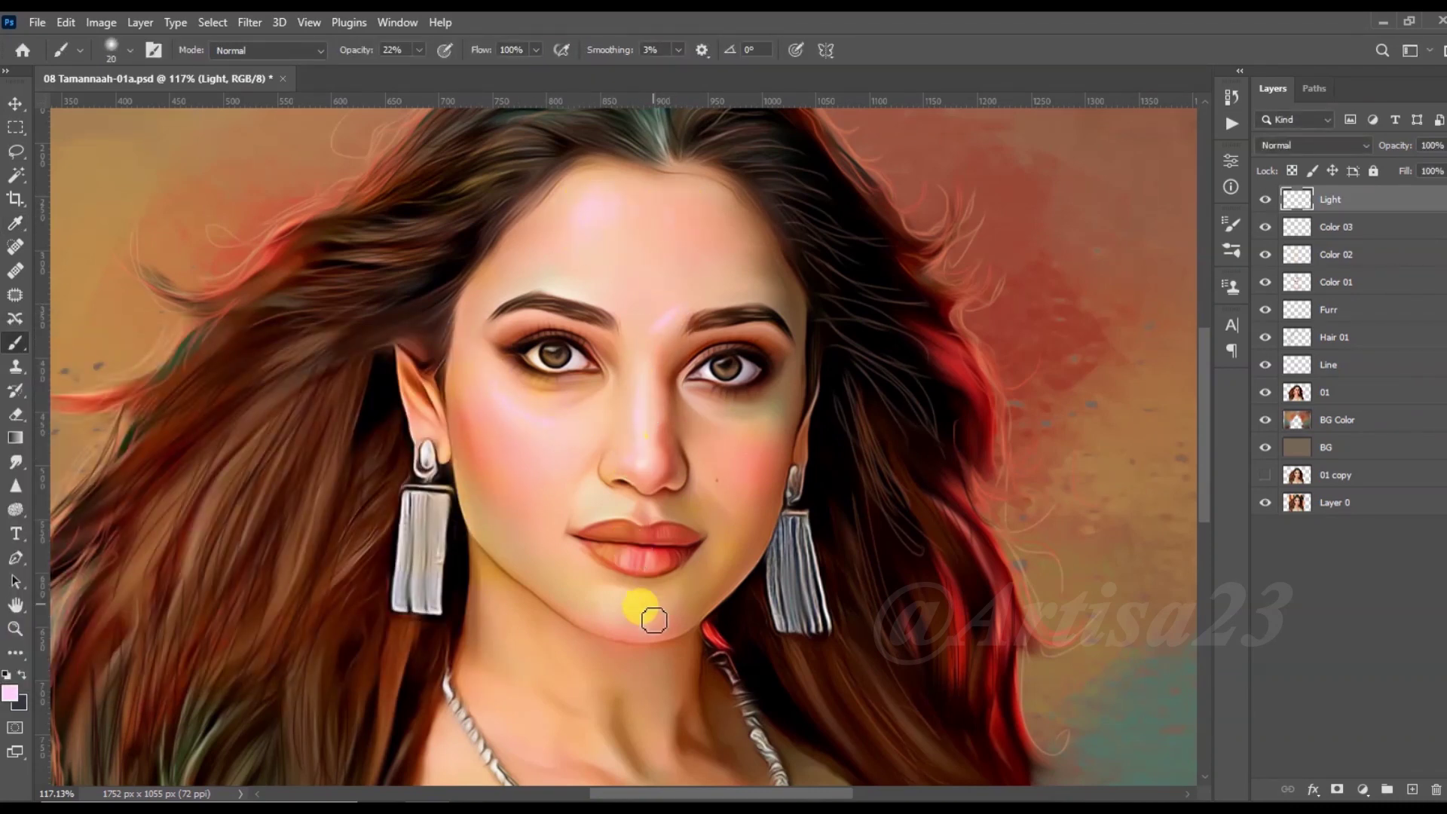
Step: Shrink the brush and glaze light pink at 22% opacity on forehead, cheeks and nose
key(bracketleft)
key(bracketleft)
key(bracketleft)
scroll(789, 362, up, 2)
key(bracketleft)
key(bracketleft)
key(bracketleft)
scroll(805, 331, up, 2)
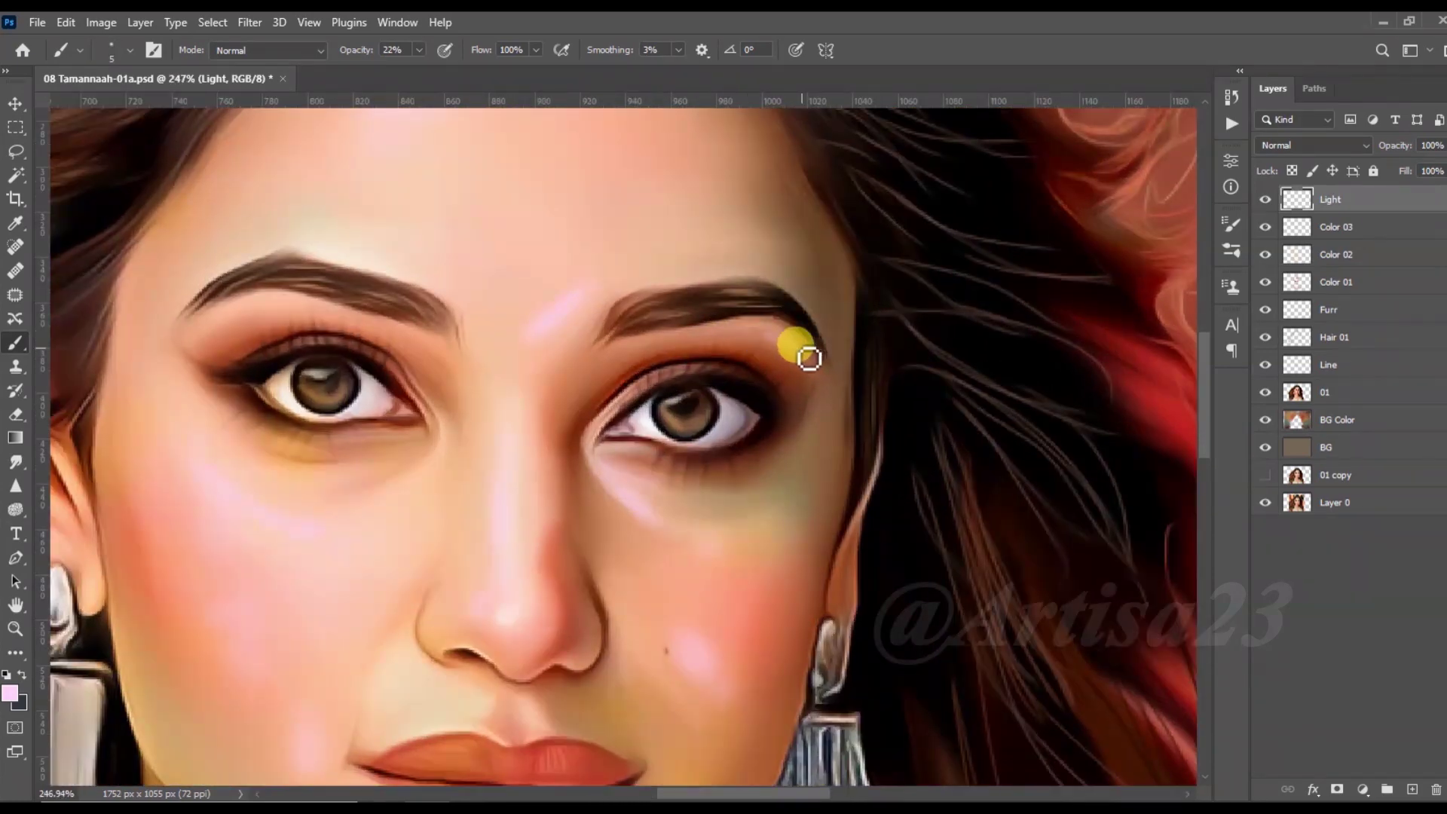
scroll(678, 354, down, 1)
scroll(392, 452, down, 3)
scroll(578, 331, down, 1)
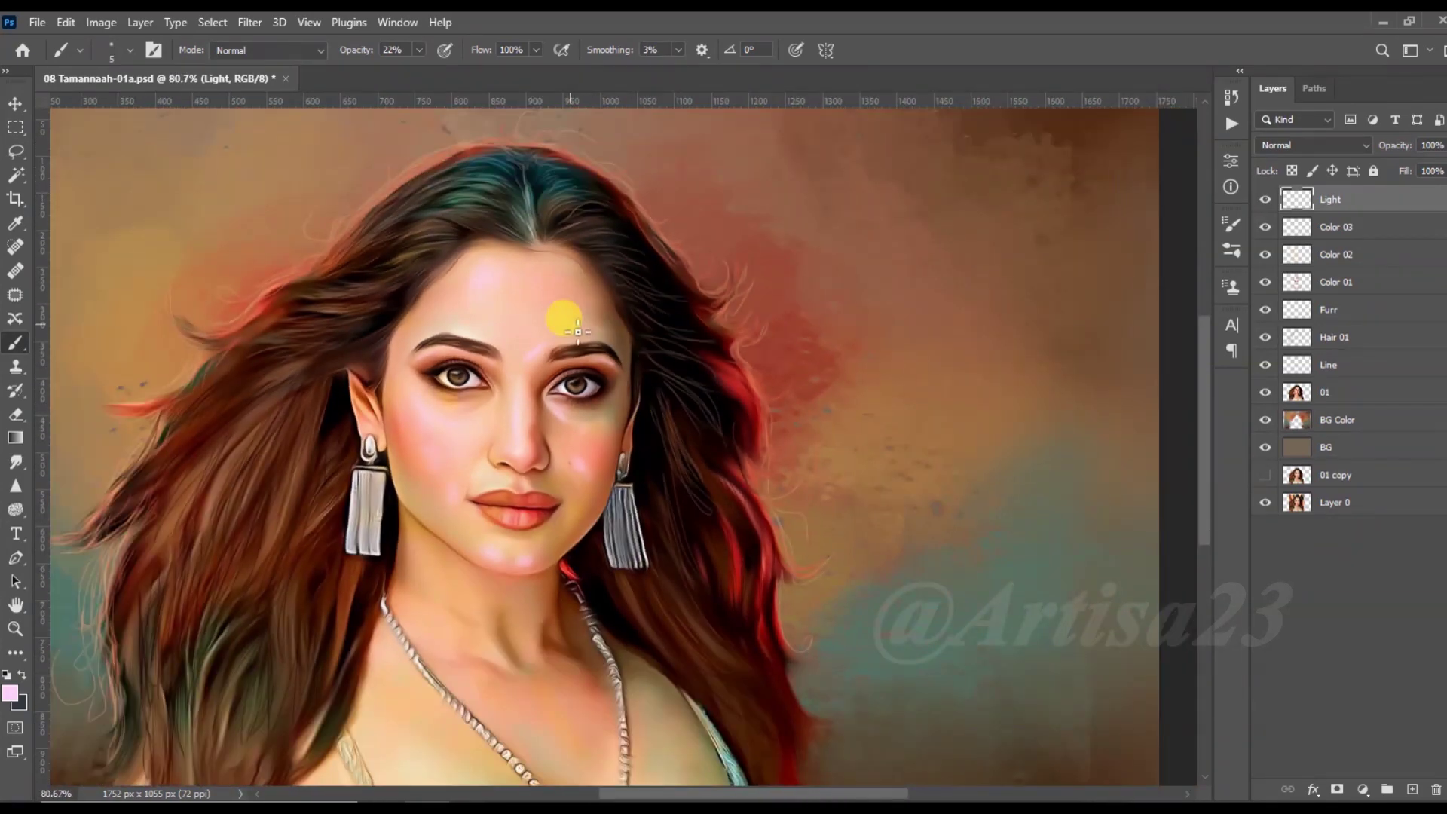
scroll(517, 636, down, 1)
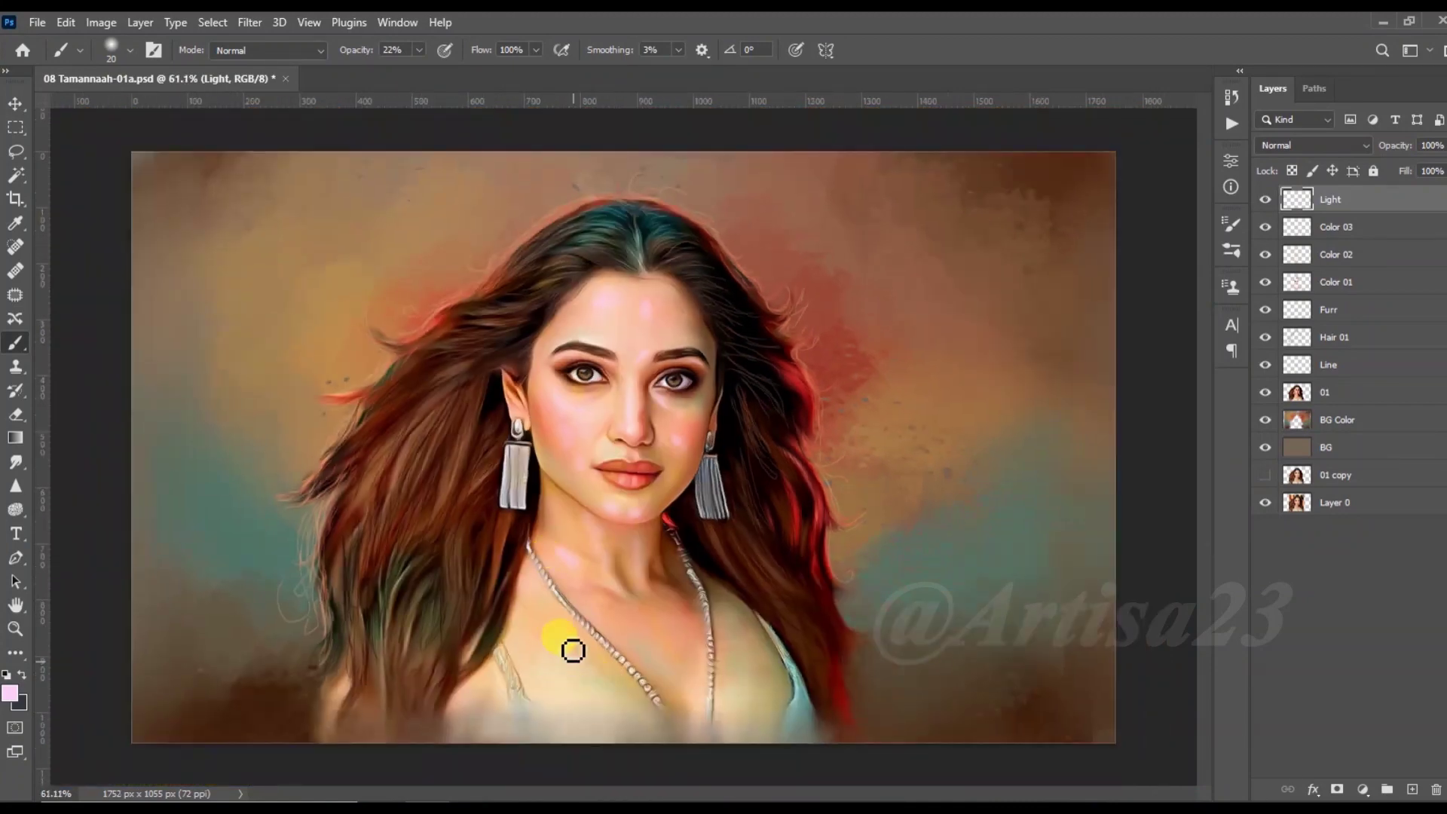
Step: Smudge the pink strokes into the skin and add a new empty layer above Light
key(r)
scroll(679, 659, up, 1)
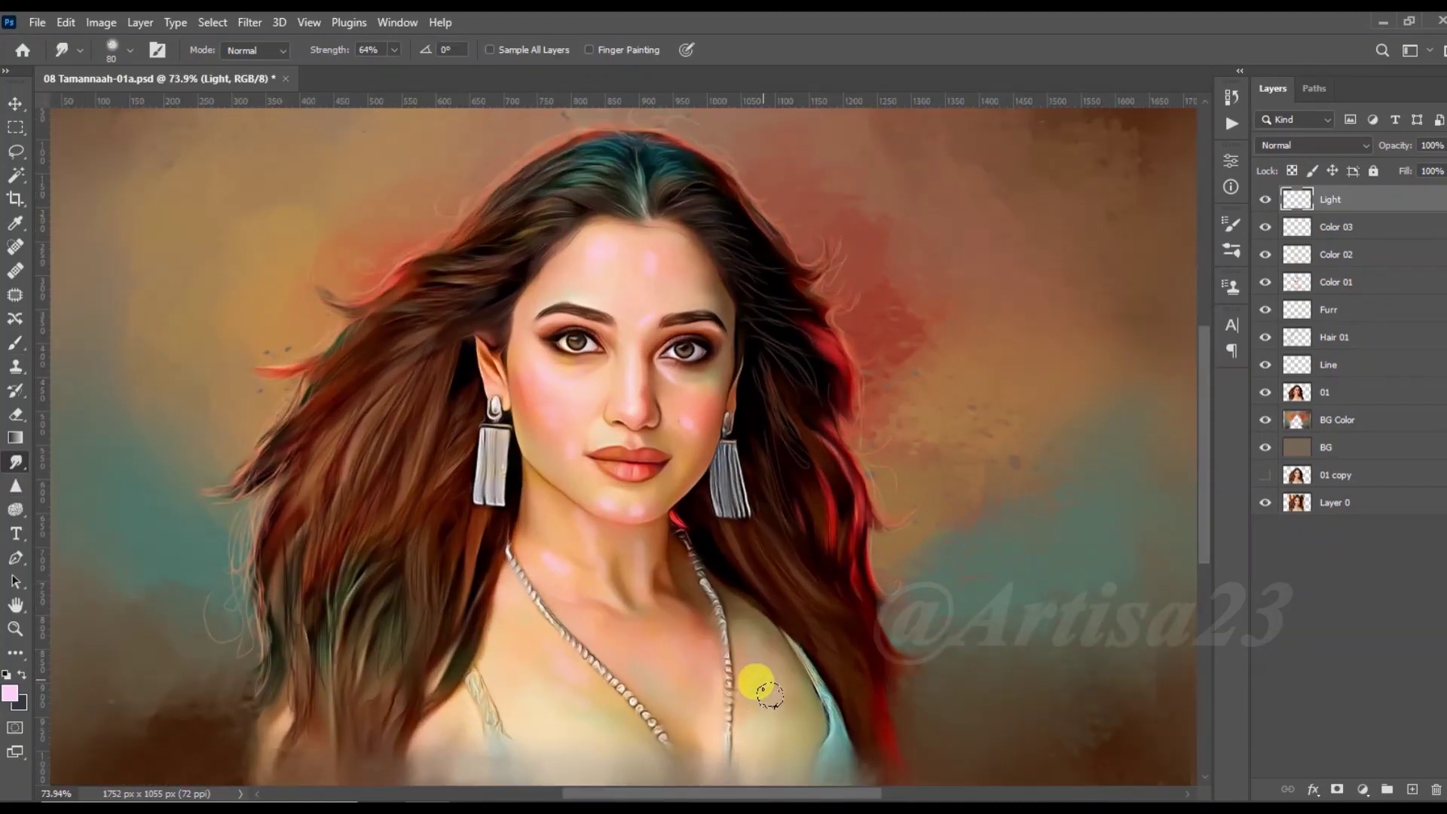
scroll(602, 540, up, 2)
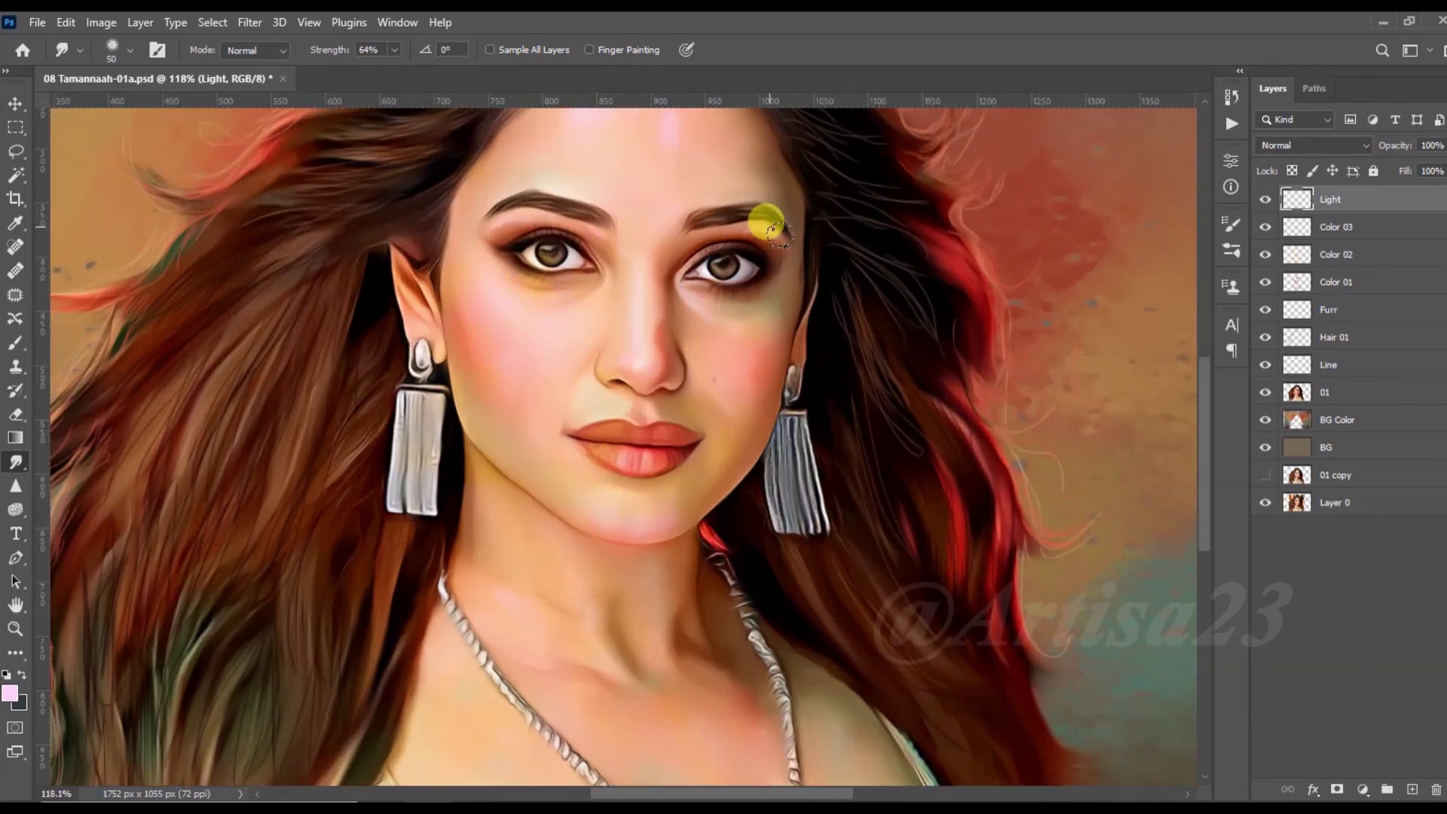
scroll(633, 347, down, 2)
scroll(555, 413, up, 1)
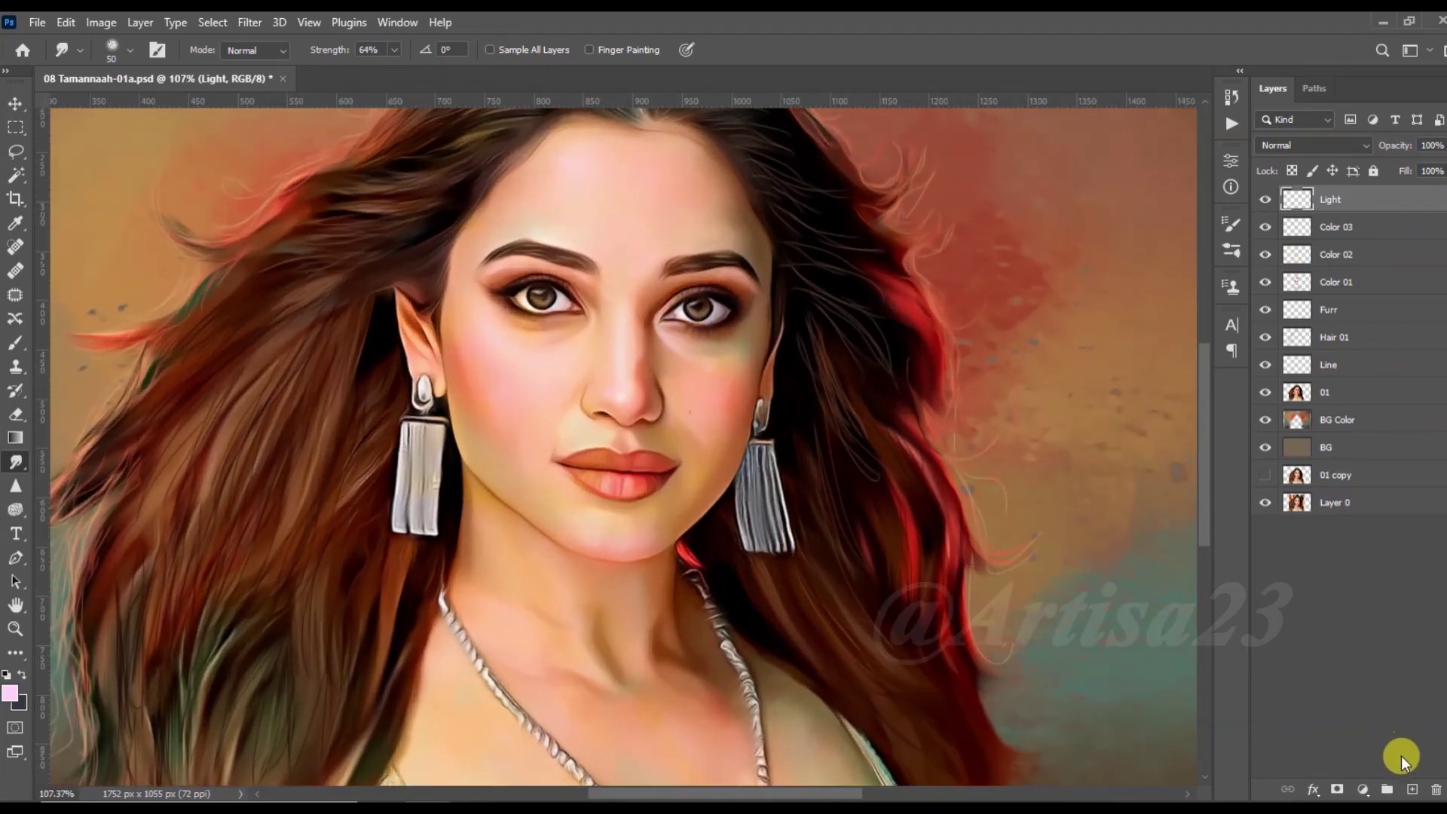
click(1411, 789)
double_click(1335, 197)
text(Light)
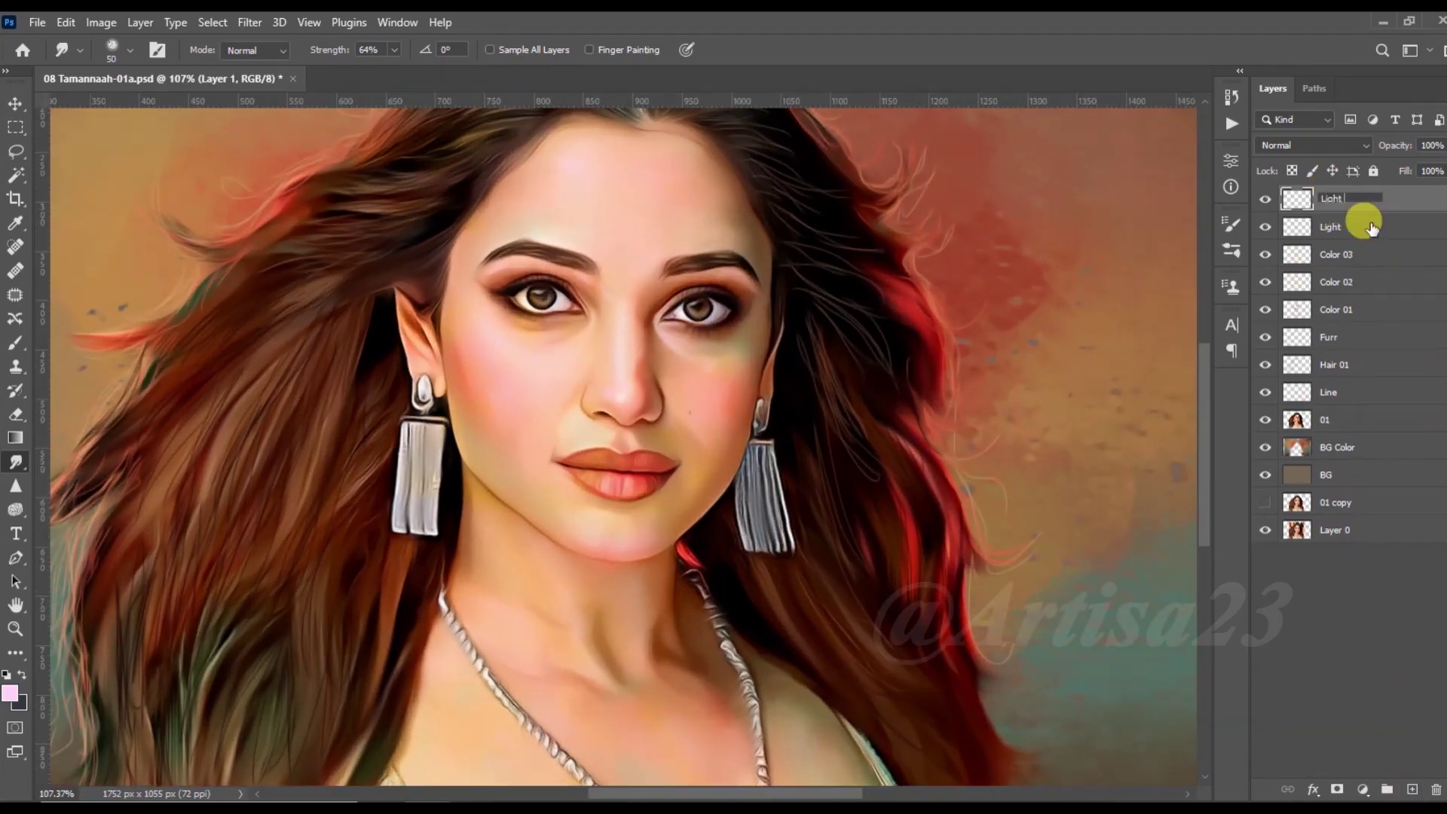
Step: Name the new layer Light 02, set white as foreground, and brush opacity to 56%
text(02)
key(Return)
scroll(699, 401, up, 2)
click(10, 692)
click(430, 368)
scroll(518, 365, up, 2)
click(16, 341)
click(418, 49)
click(618, 408)
Step: Paint white highlights on the upper lip, both cheeks, under the right eye, jaw and chin
key(bracketleft)
key(bracketleft)
key(bracketleft)
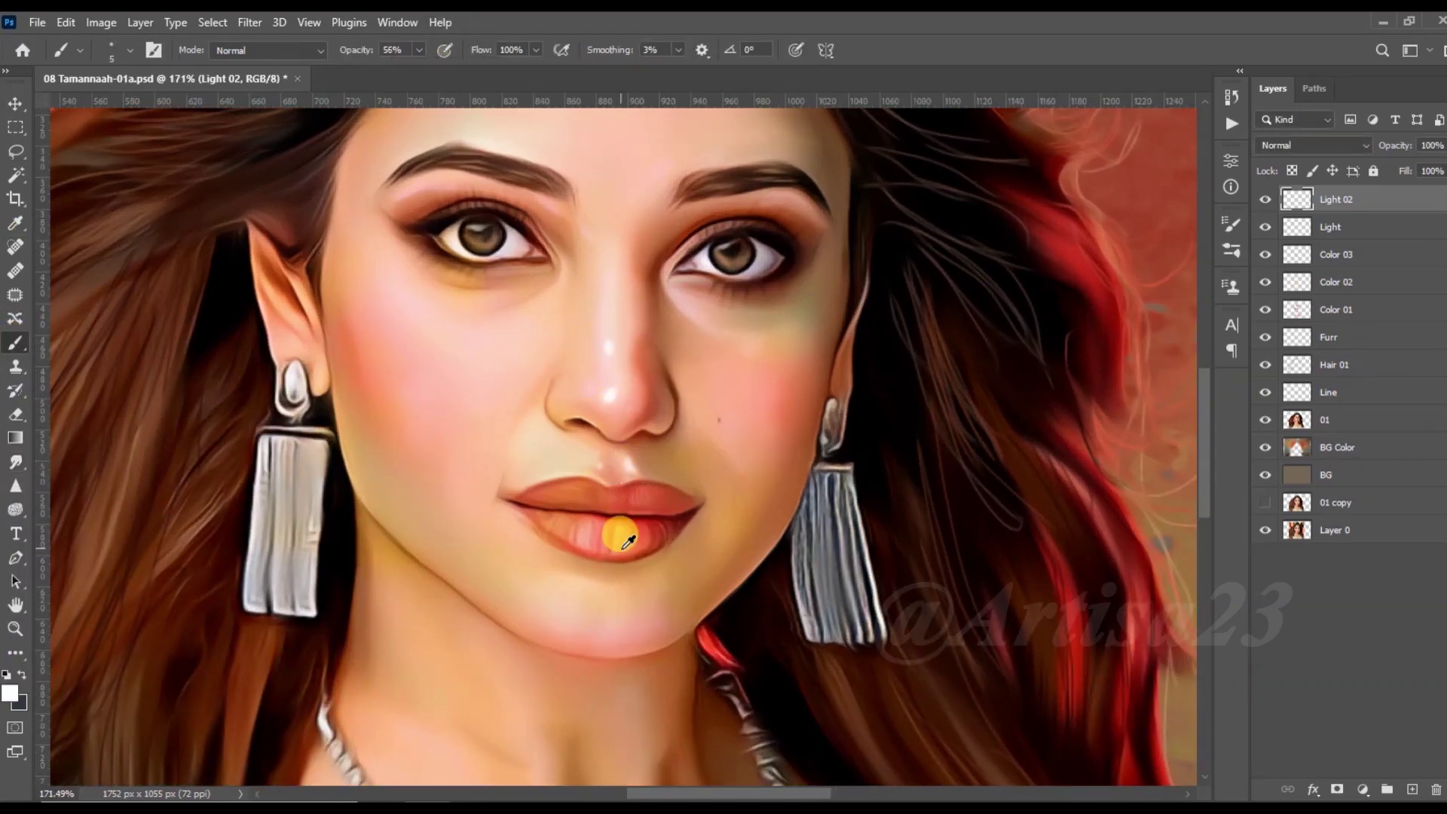
scroll(596, 523, up, 1)
click(618, 485)
drag(646, 491, 578, 487)
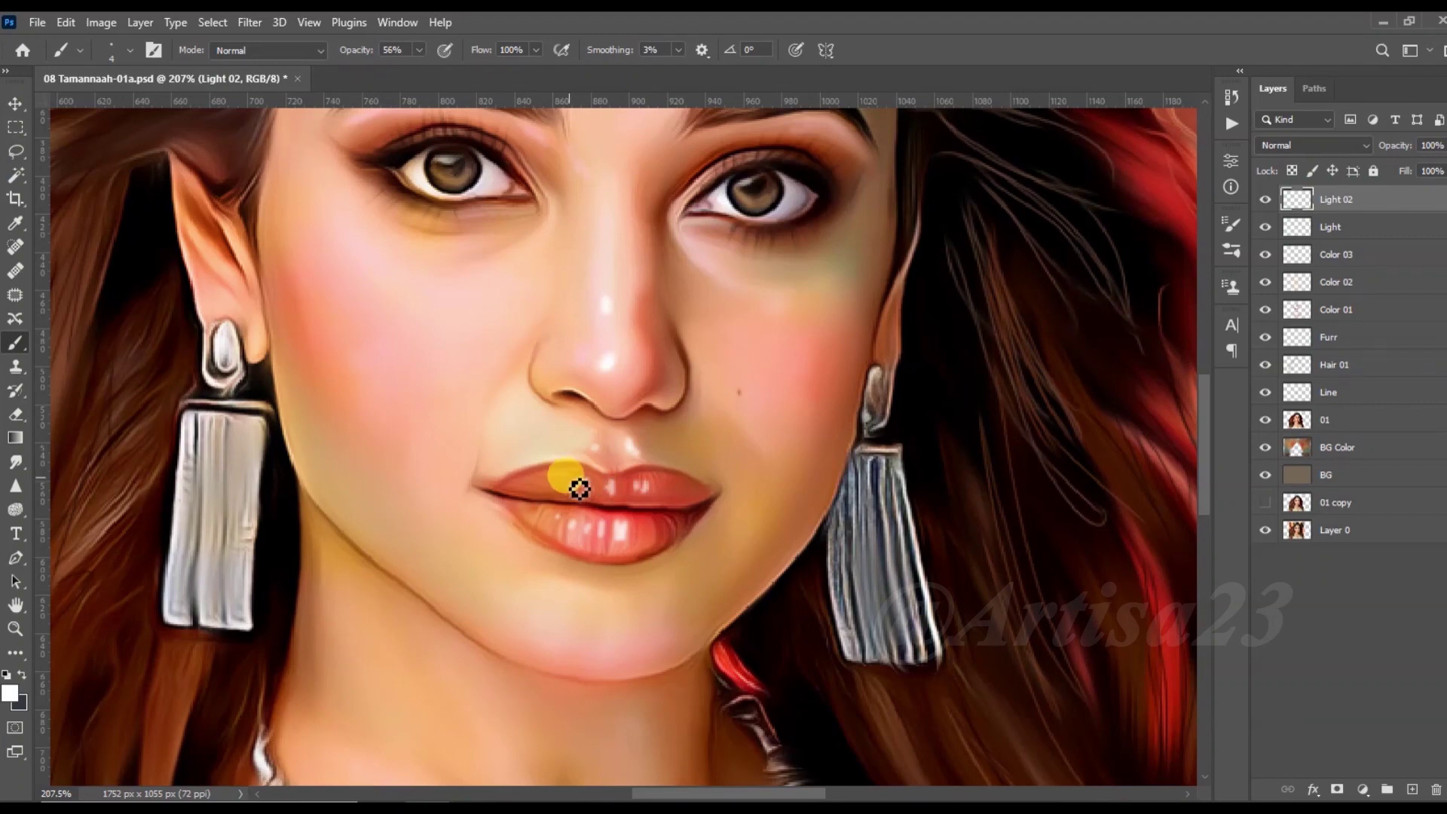
scroll(471, 357, down, 1)
drag(409, 302, 380, 275)
click(446, 356)
drag(764, 331, 727, 335)
drag(664, 275, 693, 297)
drag(728, 403, 735, 426)
click(603, 585)
drag(565, 612, 612, 625)
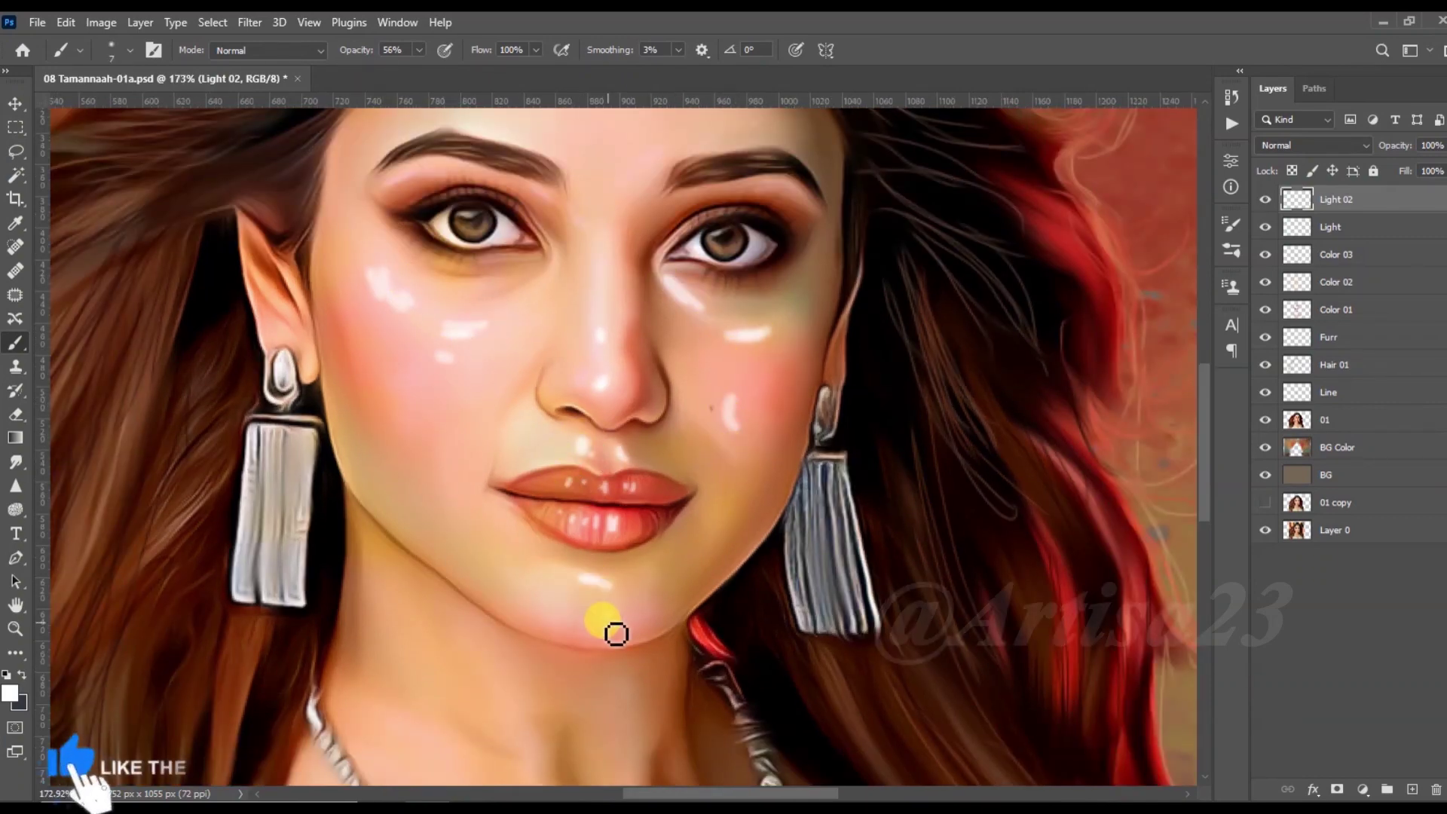
Step: Add more white highlights on the forehead, lips and neck
scroll(633, 581, down, 2)
drag(561, 316, 599, 290)
drag(561, 218, 619, 229)
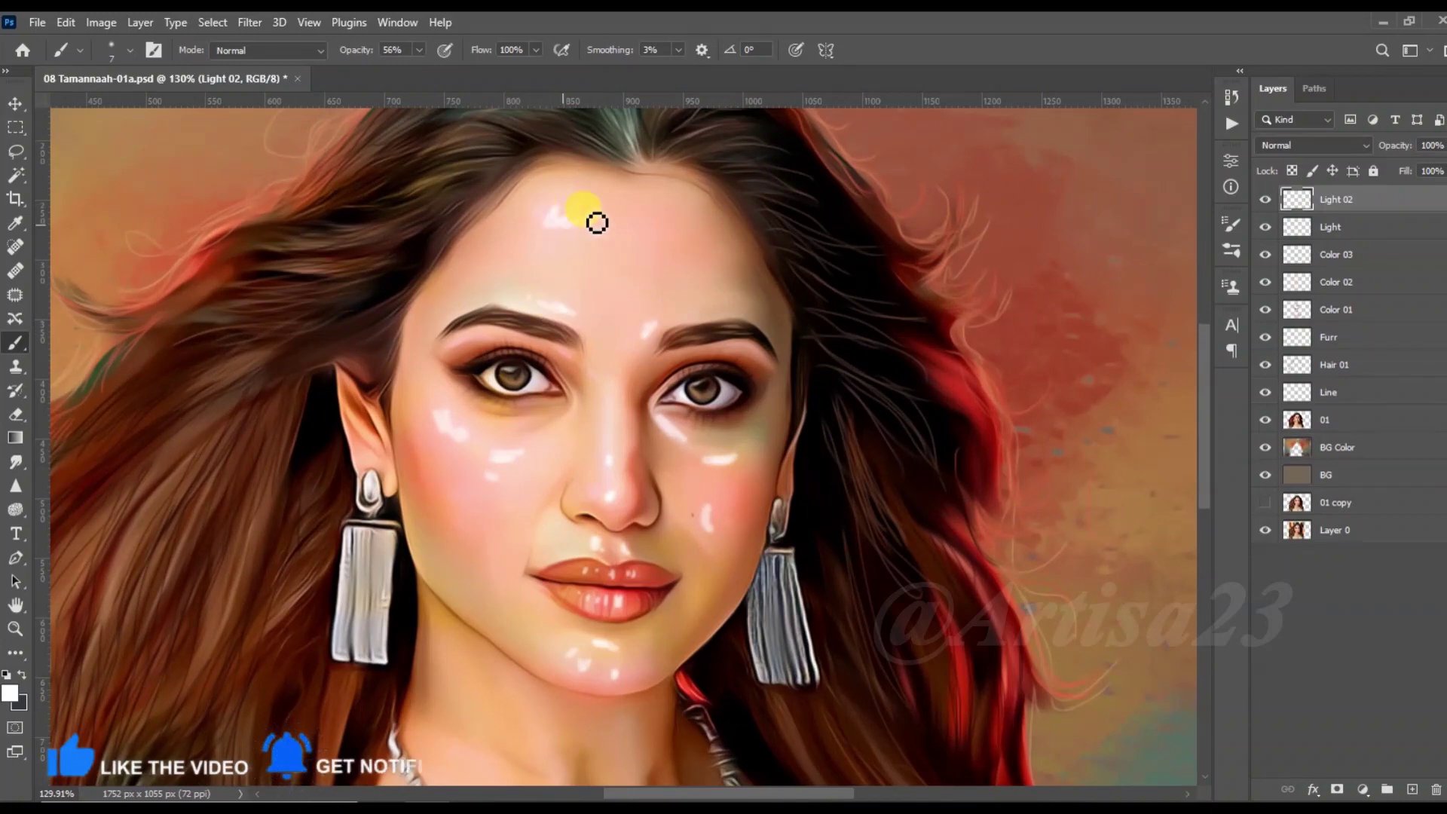
scroll(610, 241, down, 2)
drag(503, 639, 521, 649)
scroll(533, 656, down, 3)
drag(573, 483, 586, 502)
drag(650, 561, 671, 563)
drag(705, 599, 709, 633)
Step: Smudge away the white neck streak and soften the highlights on both lips
key(r)
drag(643, 536, 700, 612)
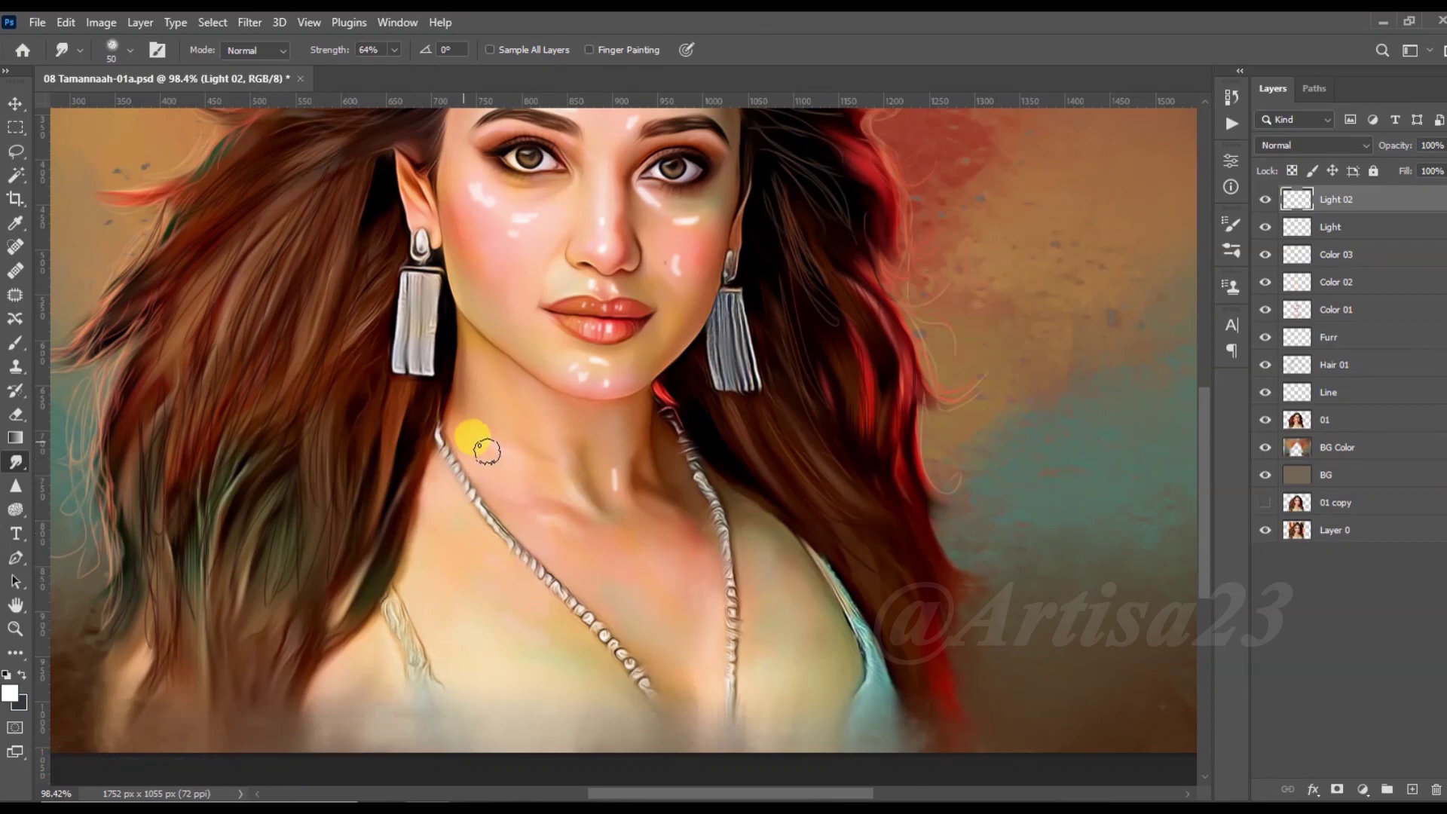
scroll(618, 486, up, 3)
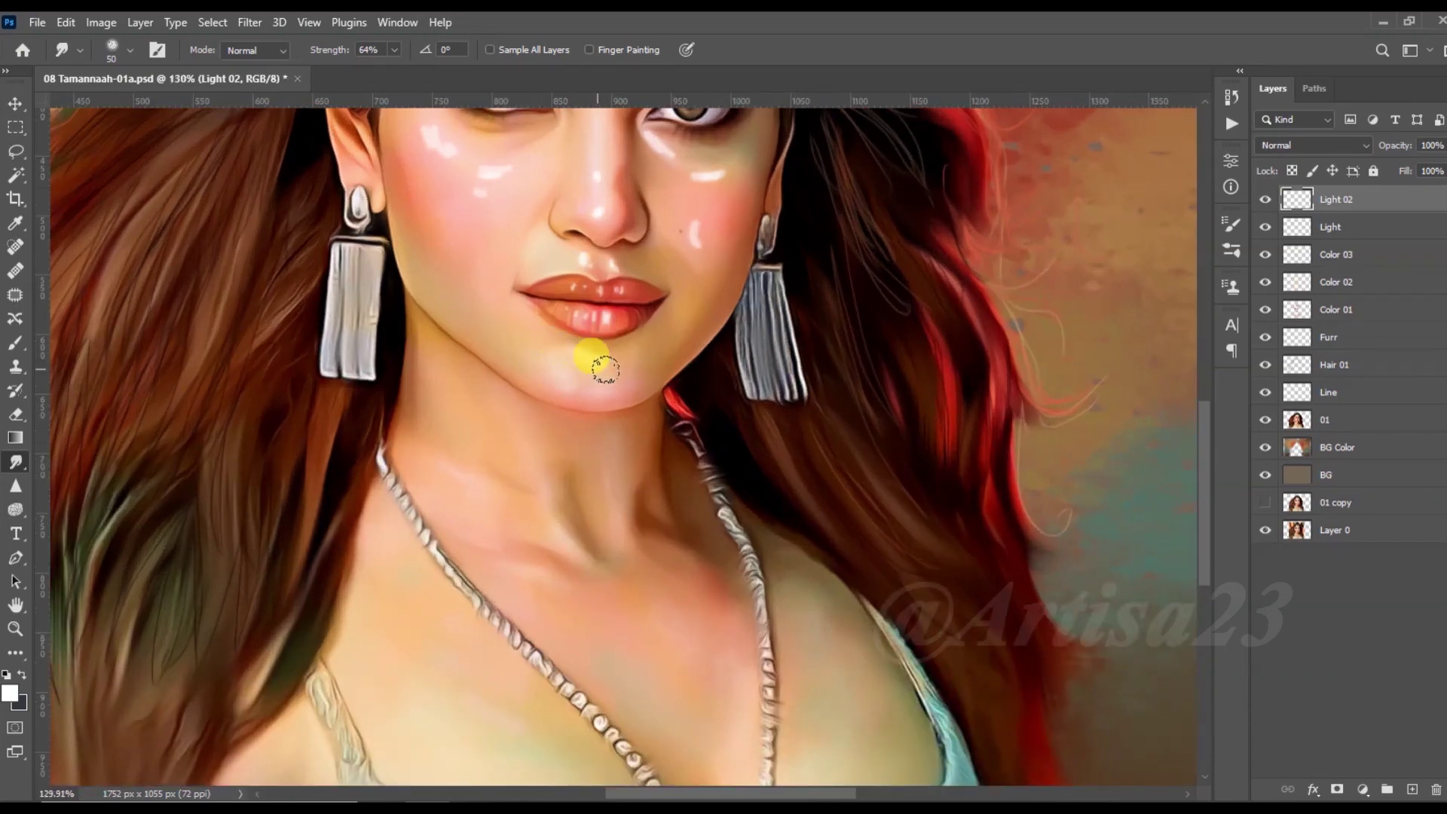
scroll(595, 306, up, 7)
mouse_move(603, 323)
mouse_down()
mouse_move(540, 323)
mouse_move(600, 341)
mouse_up()
drag(550, 260, 627, 245)
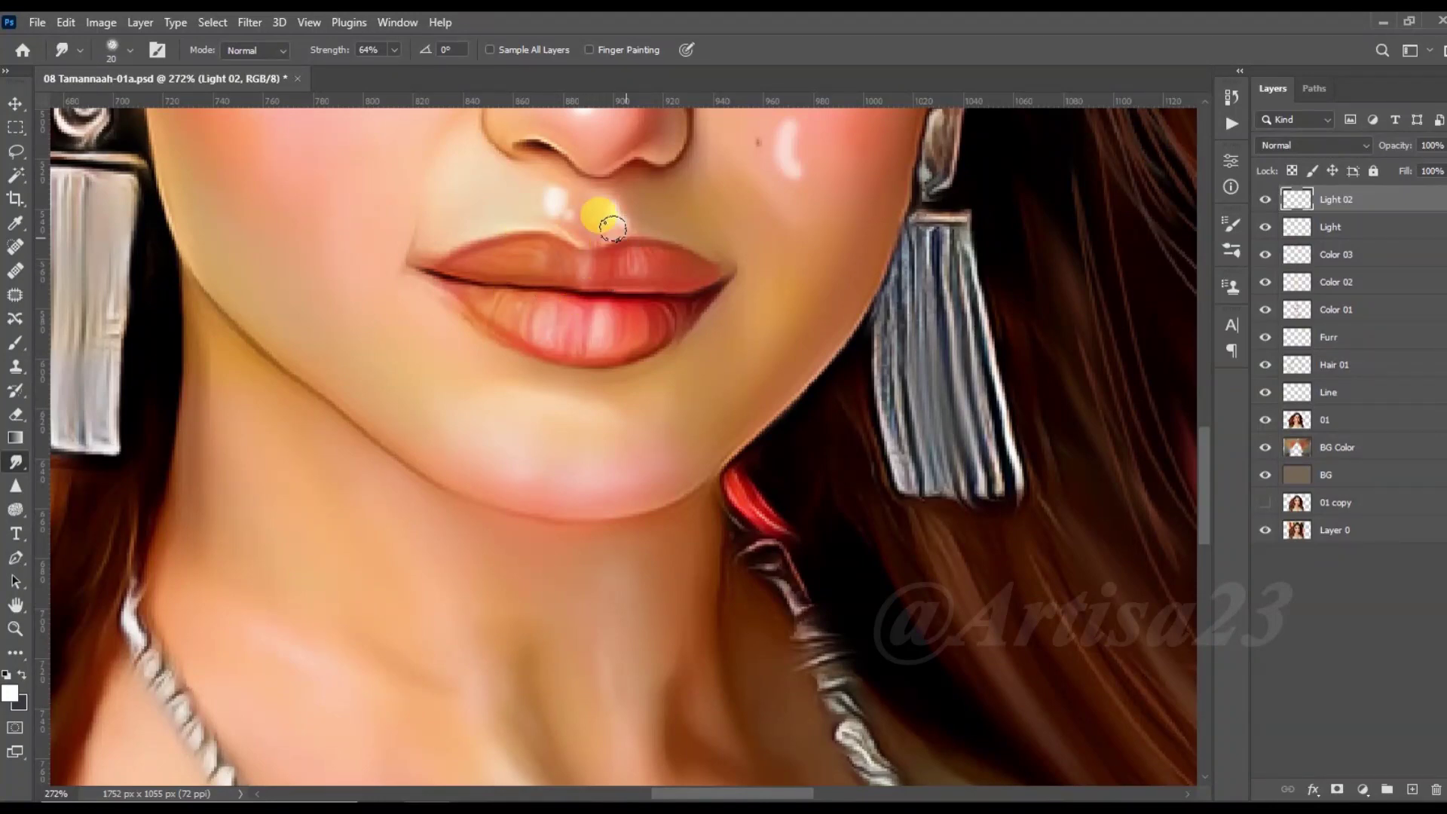
Step: Blend the cheek highlights into the skin and review the result
scroll(607, 294, down, 3)
scroll(623, 289, up, 2)
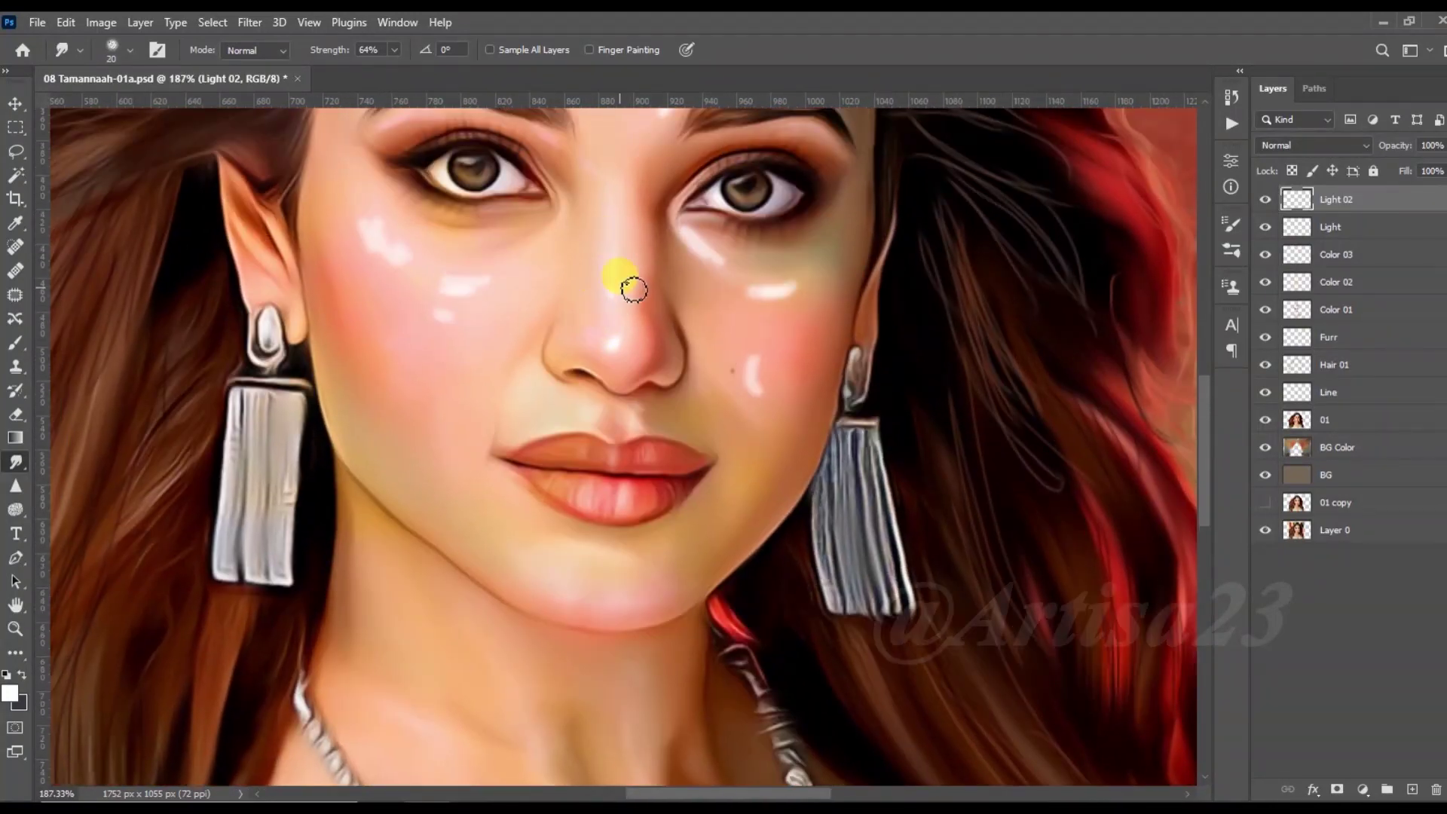
mouse_move(728, 267)
mouse_down()
mouse_move(749, 278)
mouse_move(663, 213)
mouse_move(705, 246)
mouse_move(755, 373)
mouse_up()
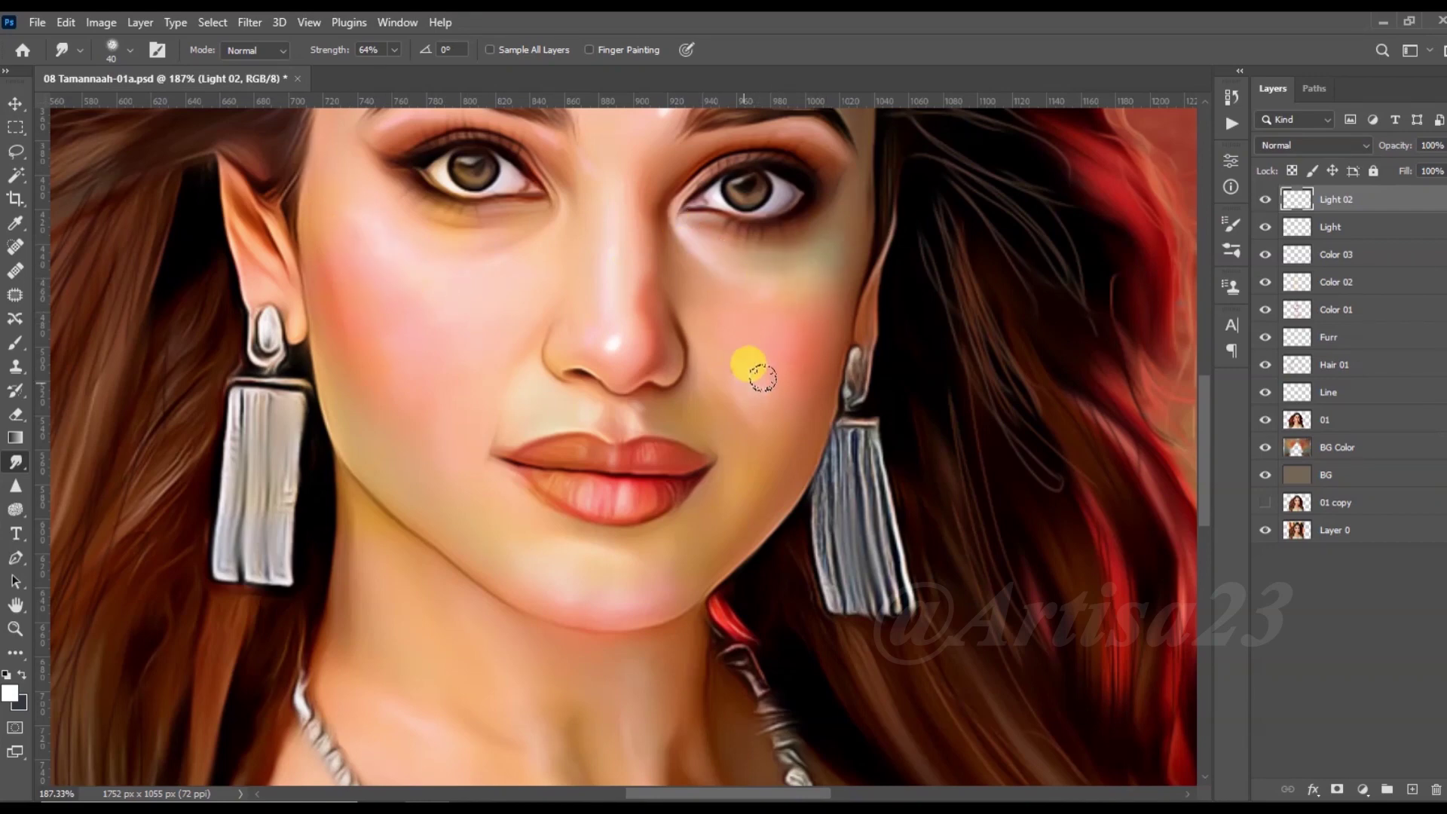
scroll(697, 414, down, 1)
scroll(701, 410, down, 2)
scroll(668, 219, up, 2)
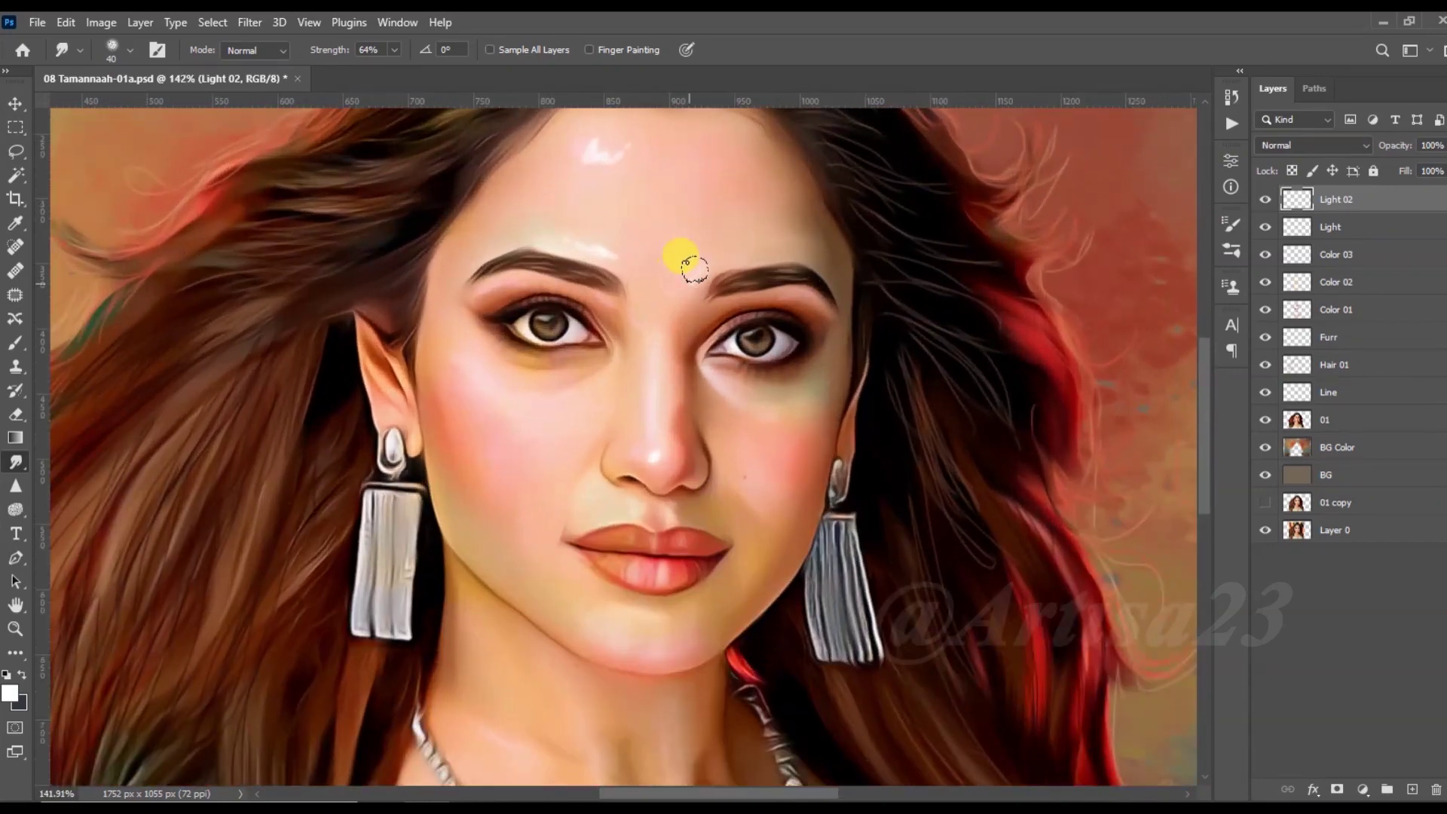
scroll(678, 226, down, 1)
scroll(678, 184, down, 1)
scroll(704, 648, down, 1)
scroll(715, 635, down, 1)
scroll(673, 510, up, 1)
Step: Group the layers from Light 02 to BG, keep a group copy, and merge the original into layer 01
shift+click(1336, 475)
key(ctrl+g)
drag(1335, 210, 1335, 212)
click(1285, 197)
shift+click(1334, 429)
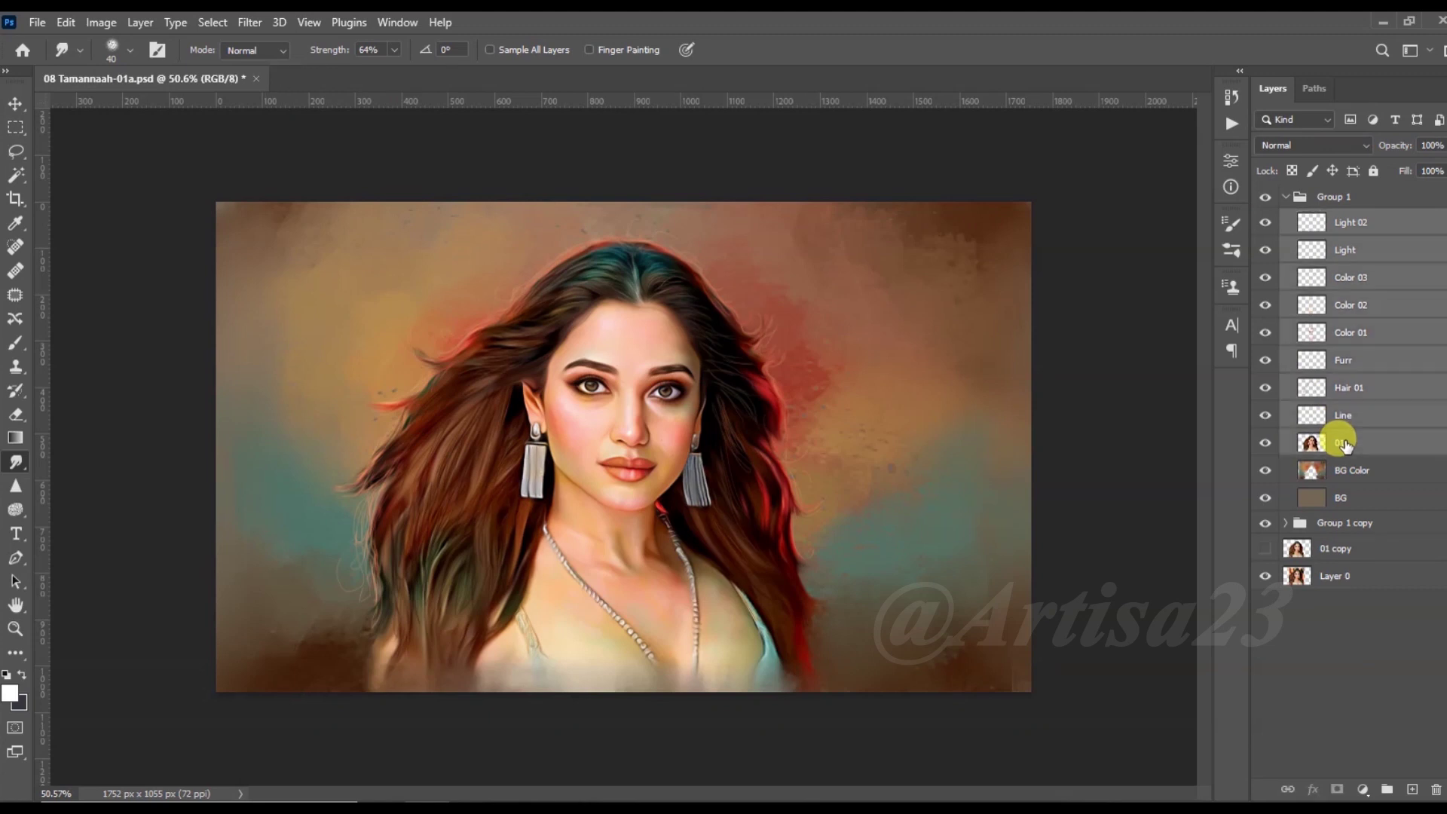
key(ctrl+e)
double_click(1340, 220)
key(Return)
right_click(1349, 197)
click(1277, 147)
Step: Add a Levels adjustment above 01, deepening shadows and brightening highlights
click(1362, 788)
click(1349, 539)
drag(1039, 347, 1054, 347)
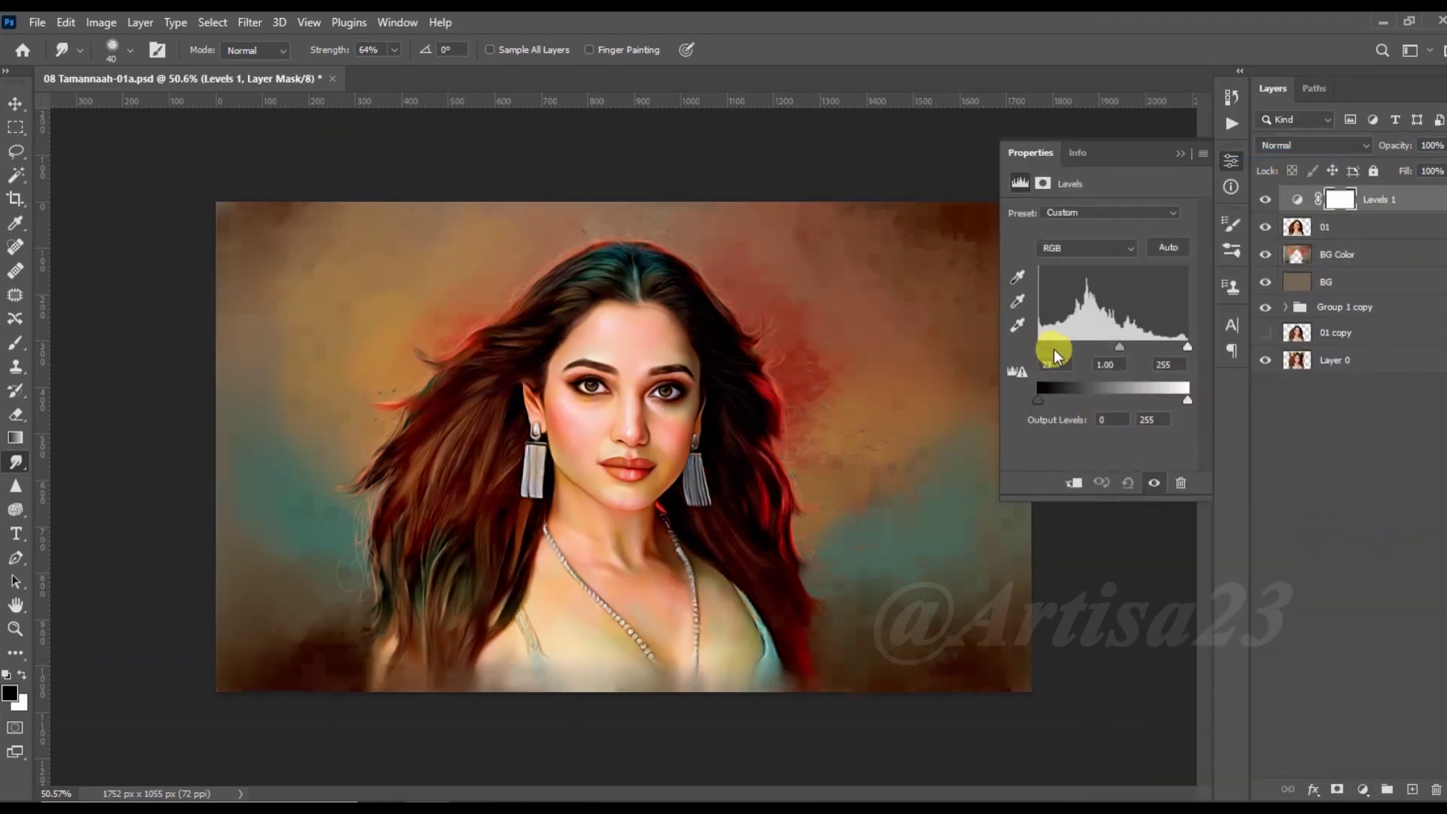
drag(1188, 347, 1178, 346)
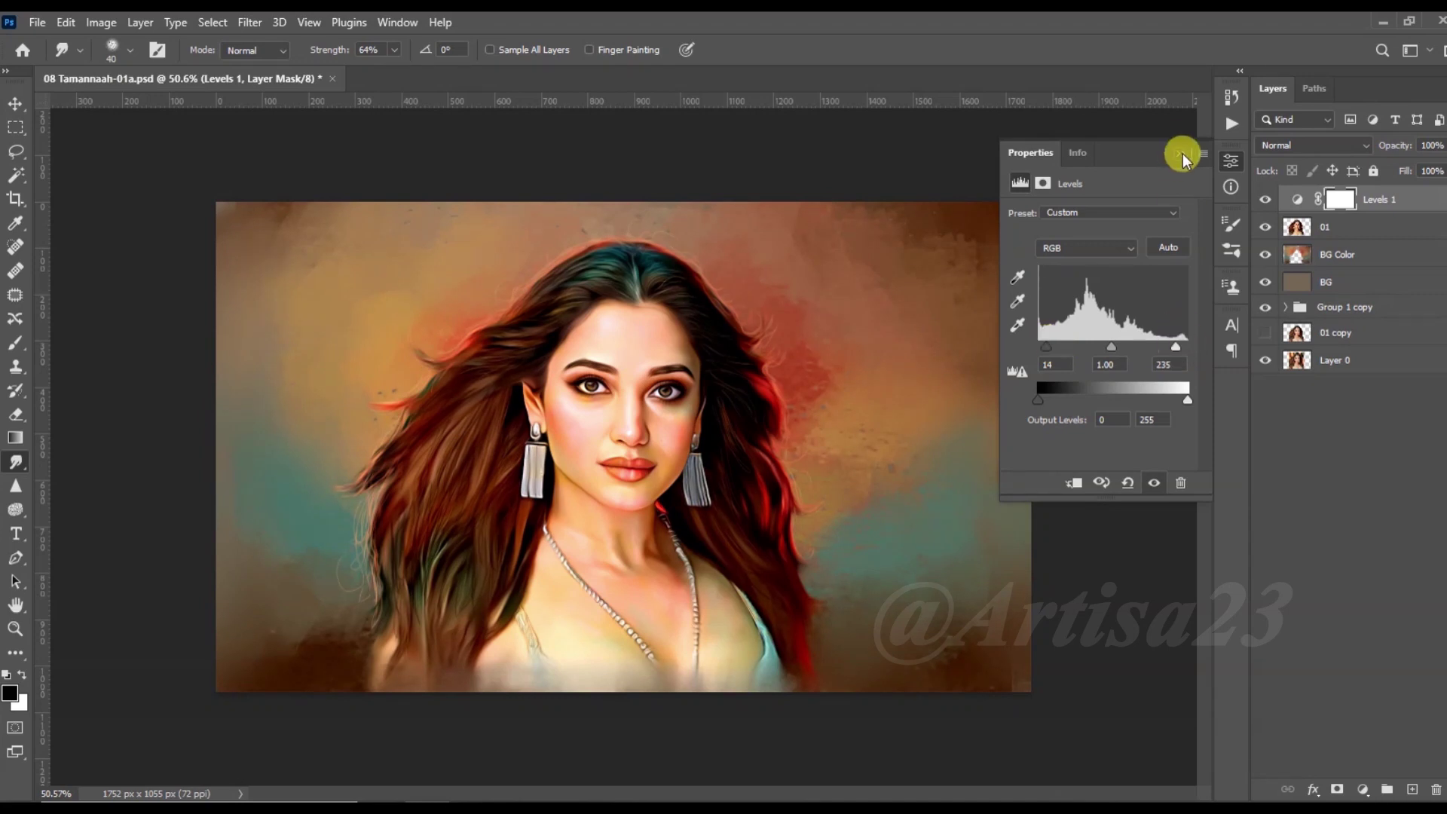
Step: Add a Curves adjustment raising the curve to brighten, at 58% opacity
click(1326, 226)
click(1362, 789)
key(Escape)
drag(1093, 324, 1108, 307)
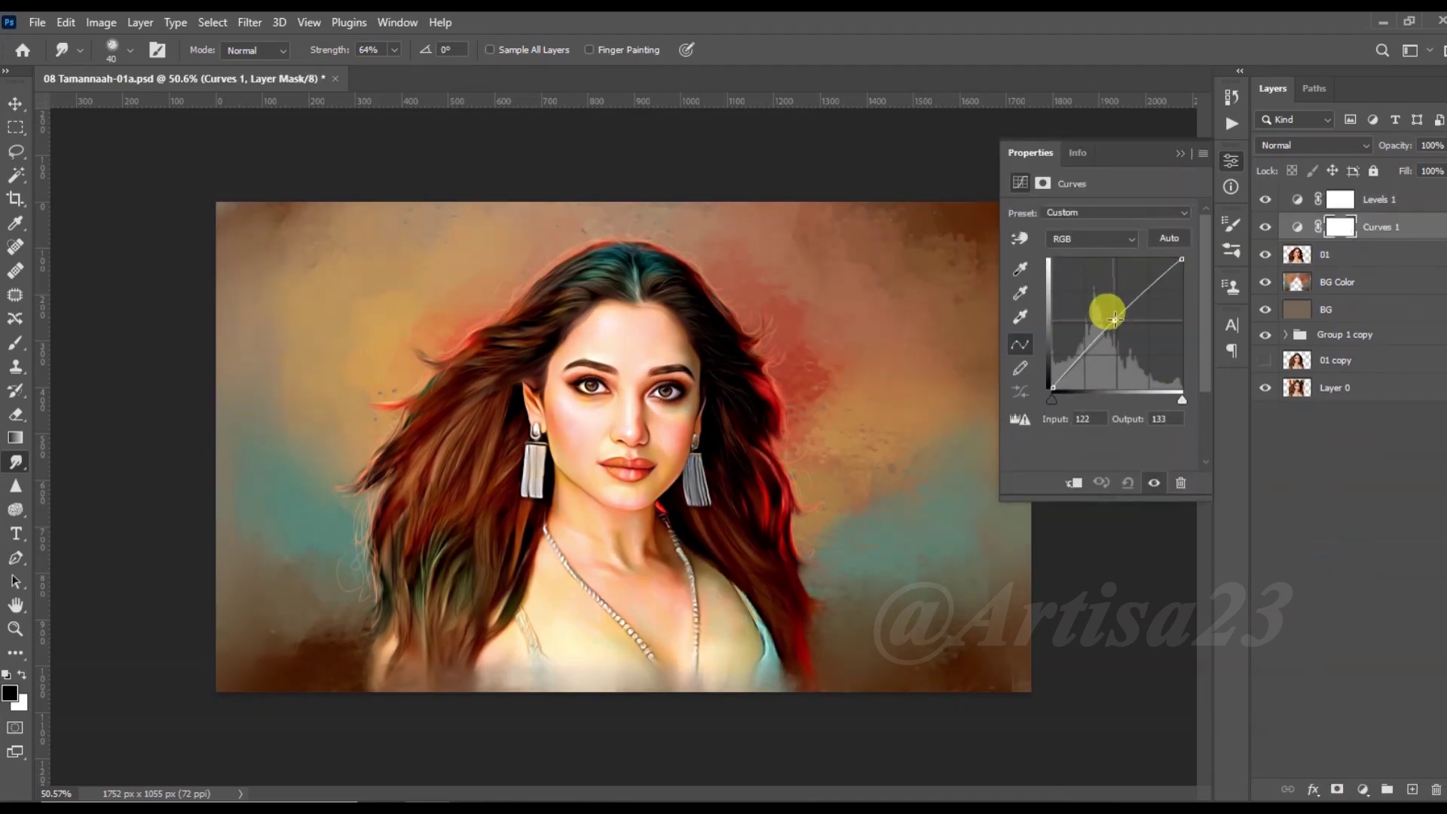
click(1180, 153)
click(1441, 145)
drag(1439, 165, 1420, 169)
click(1265, 227)
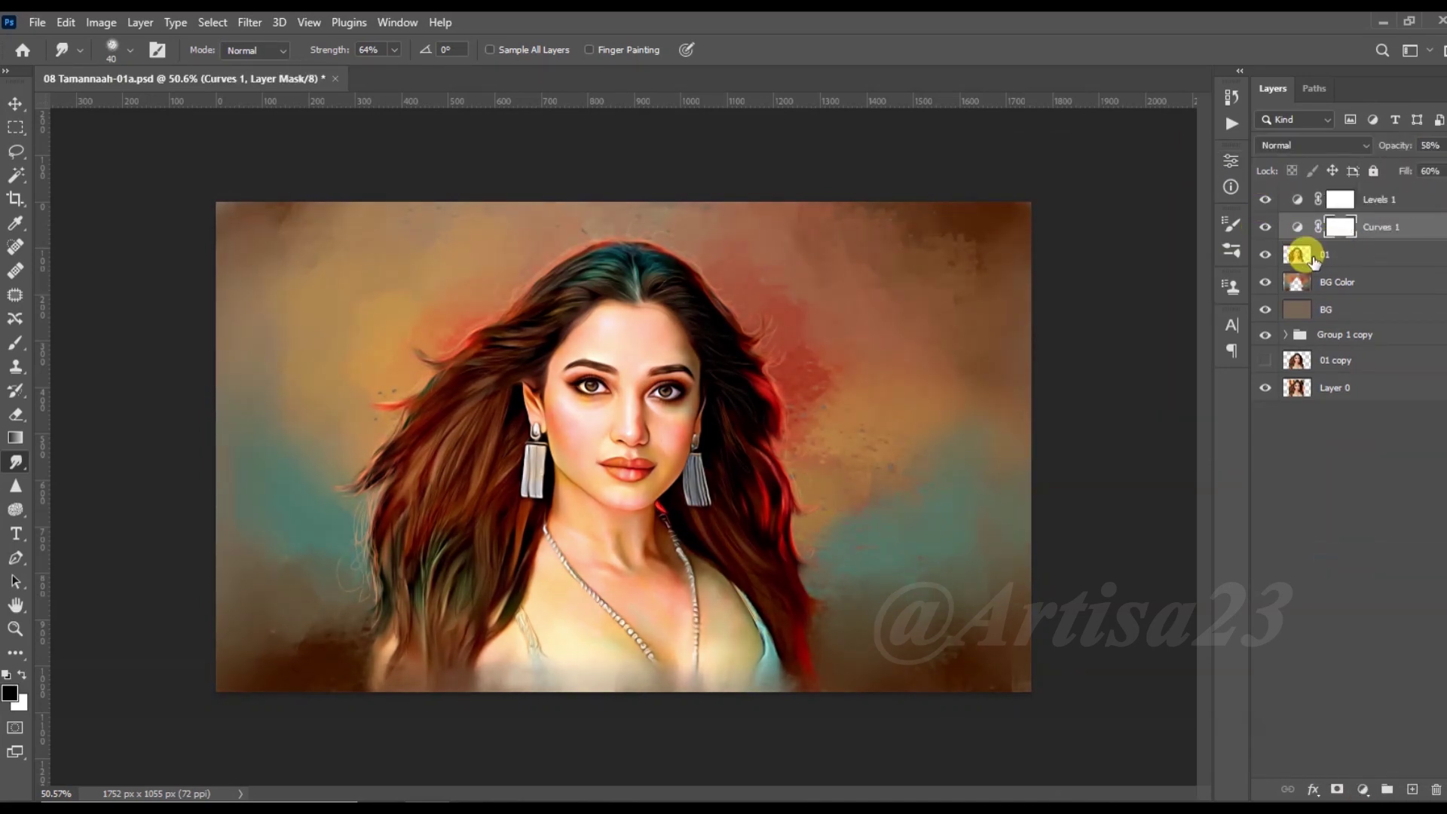
Step: Add a white layer mask to layer 01 and switch to the Brush
click(1310, 256)
click(1336, 789)
key(b)
scroll(468, 385, up, 1)
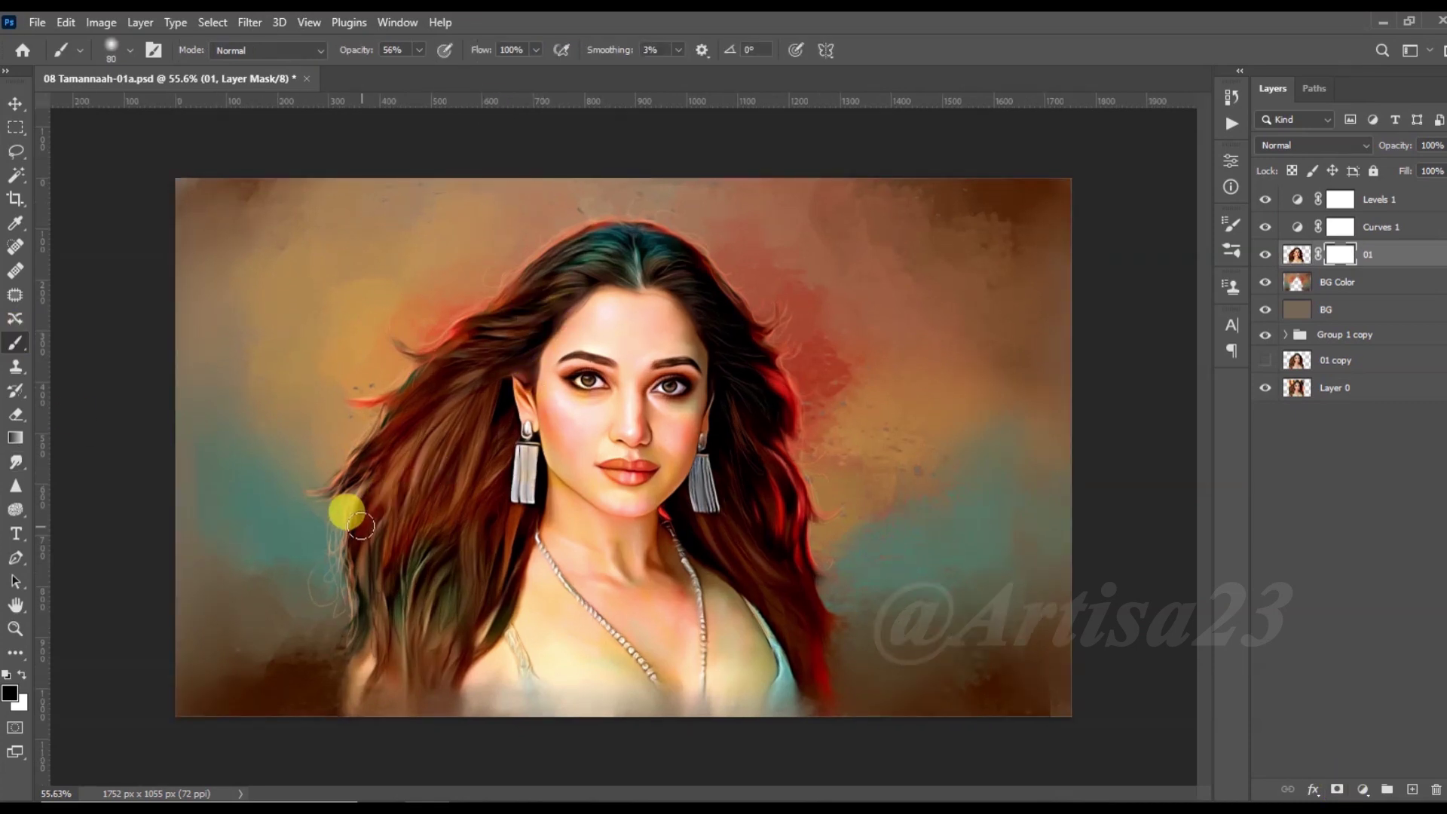
Step: Paint black on the 01 mask to fade the left hair wisps and the bottom edge
mouse_move(271, 443)
mouse_down()
mouse_move(250, 611)
mouse_move(660, 698)
mouse_move(842, 763)
mouse_move(776, 676)
mouse_up()
mouse_move(436, 387)
mouse_down()
mouse_move(306, 410)
mouse_move(346, 283)
mouse_up()
scroll(533, 678, down, 1)
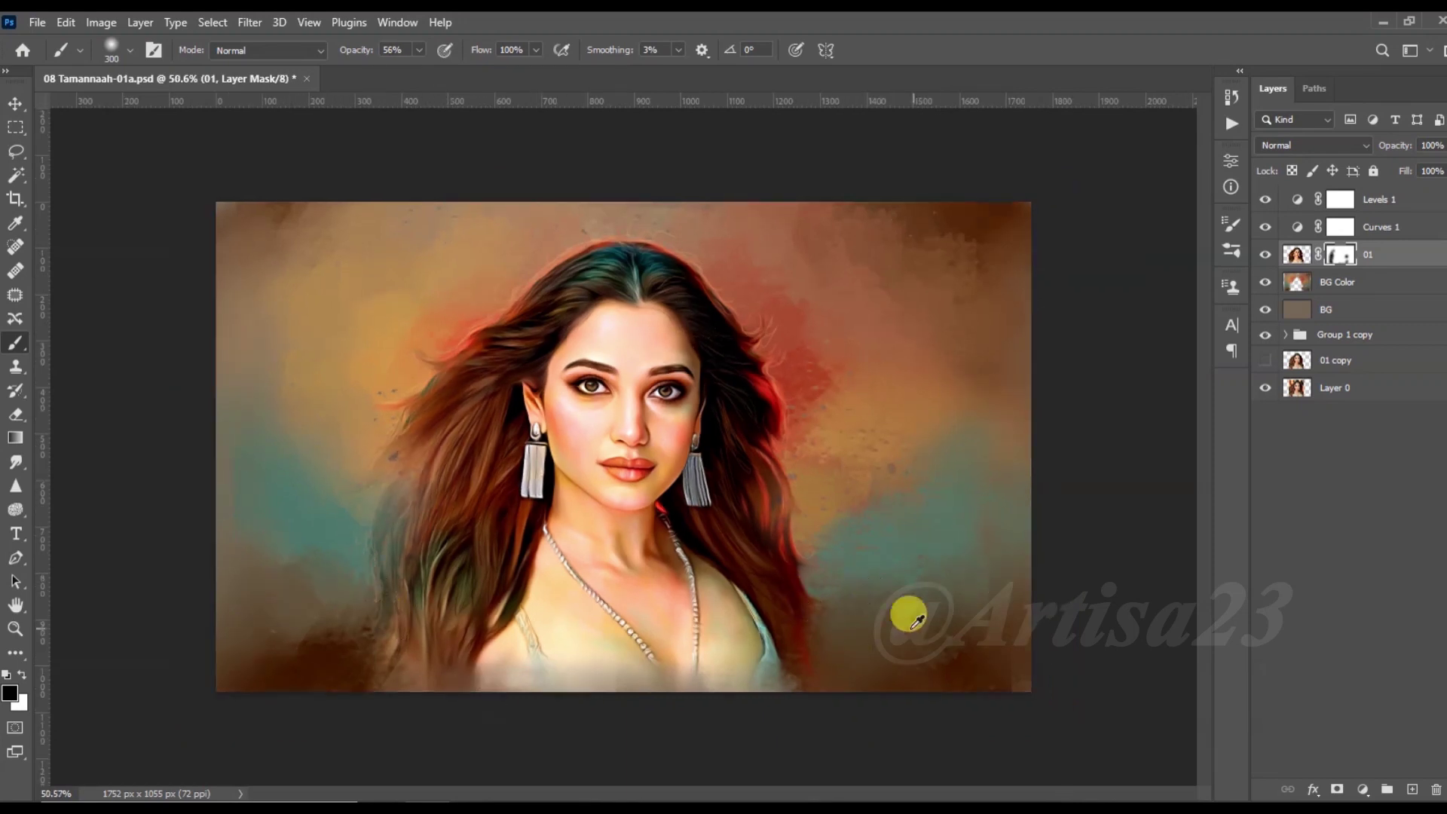
Step: Save the portrait as 08 Tamannaah-01.psd, replacing the existing file
key(ctrl+s)
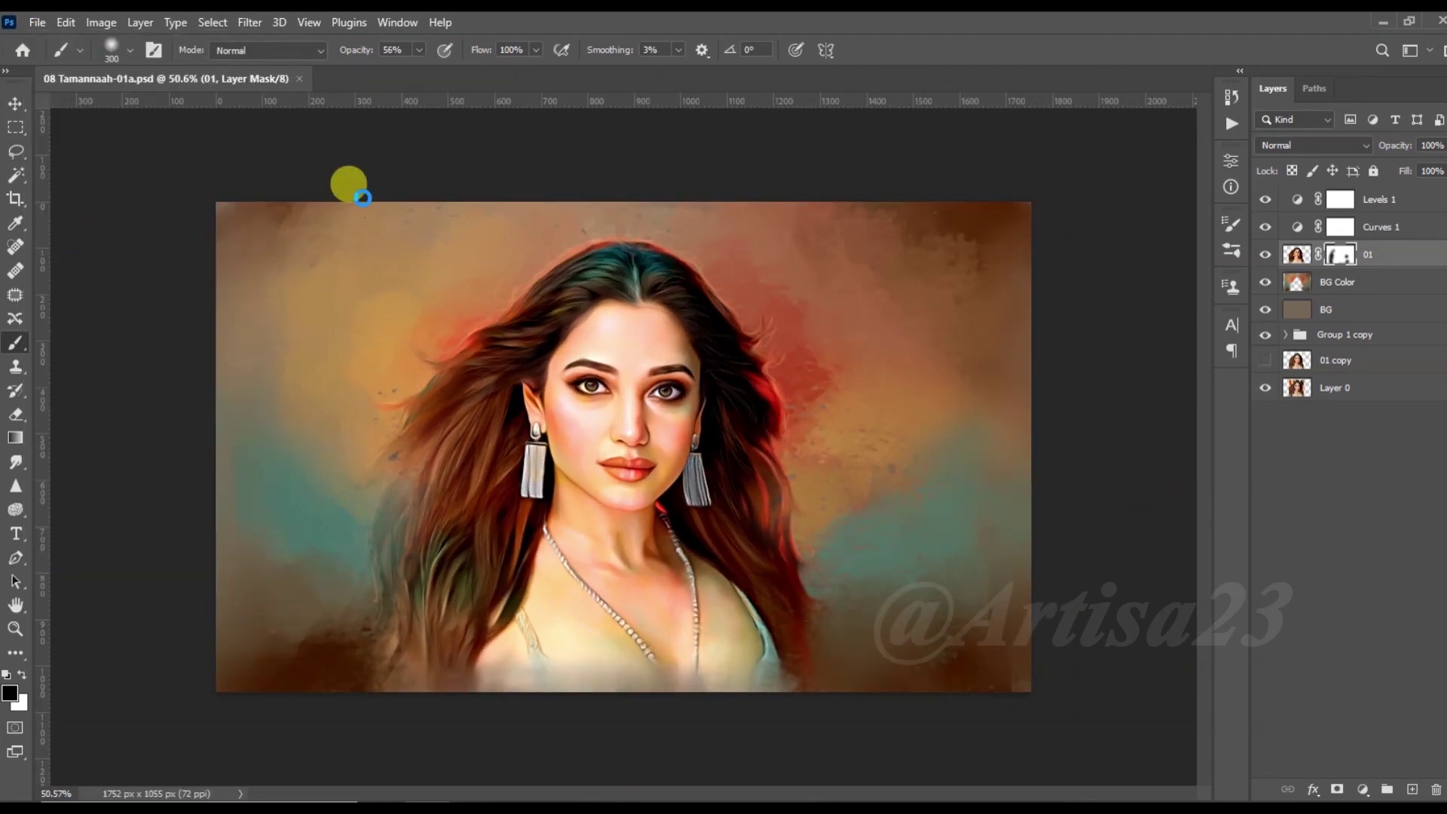
key(ctrl+shift+s)
click(573, 499)
click(776, 414)
key(v)
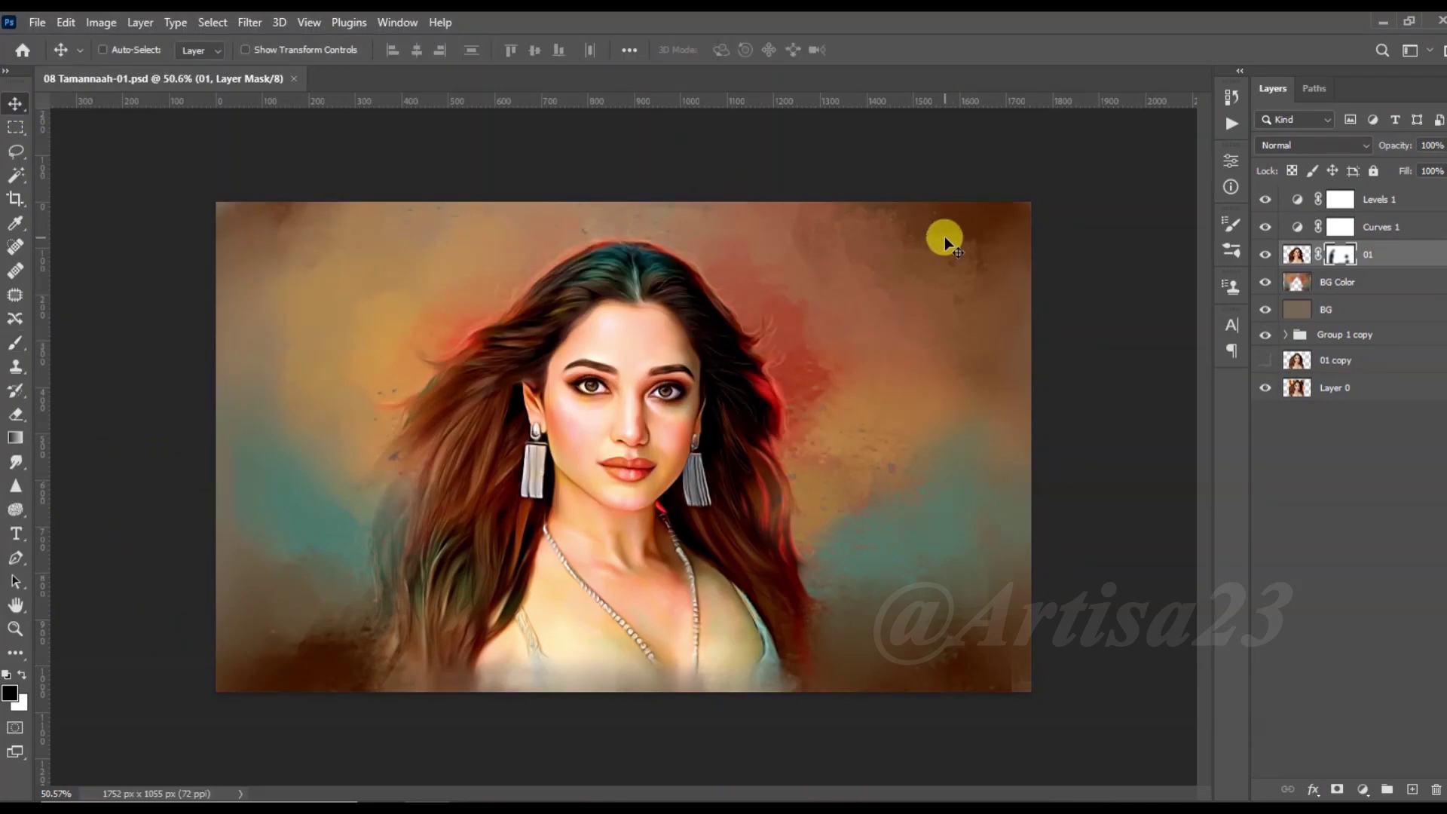